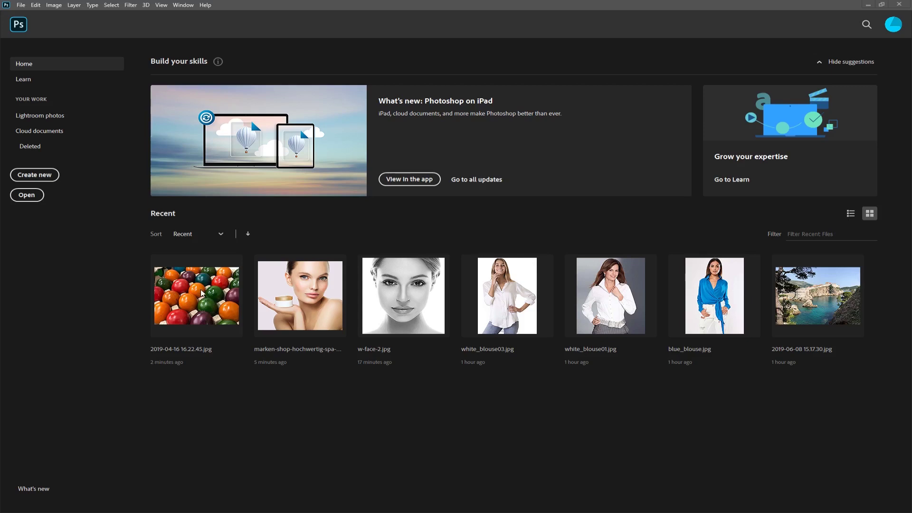
Open the recent photo 2019-04-16 16.22.45.jpg and bring up the foreground Color Picker over the image
left_click(202, 293)
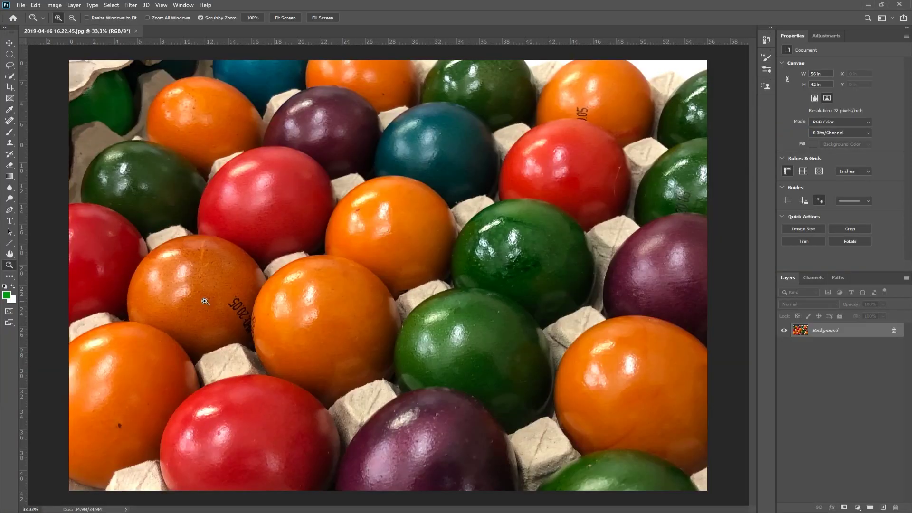
left_click(7, 296)
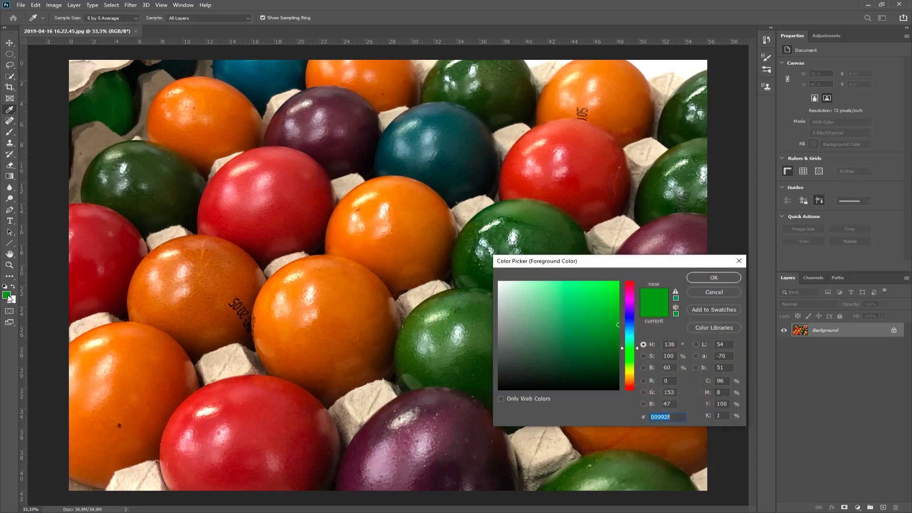
left_click_drag(616, 261, 340, 154)
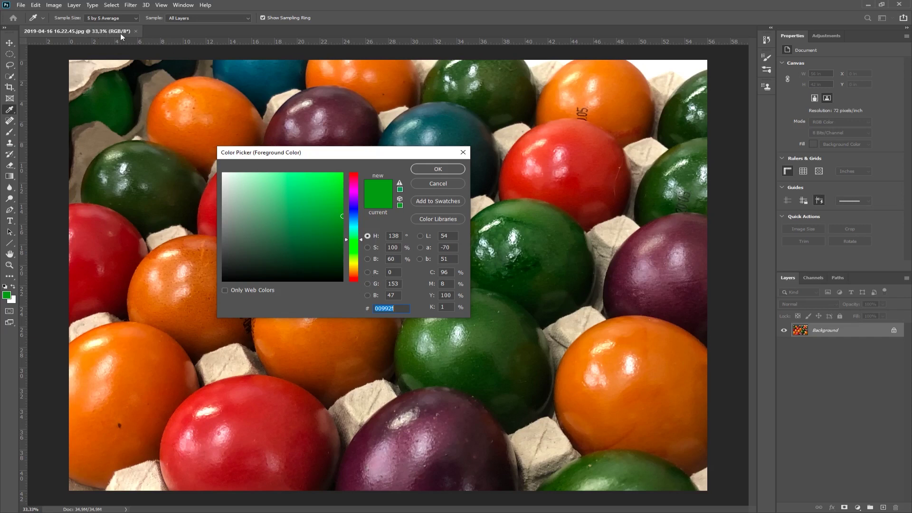
Base the Color Picker's field on Red, return it to Hue, and set the hue to 0°
left_click(372, 272)
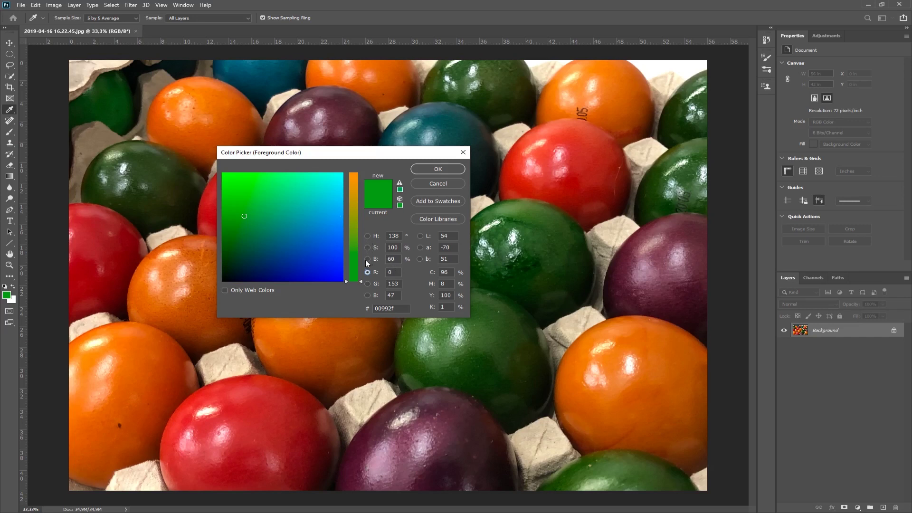
left_click(368, 236)
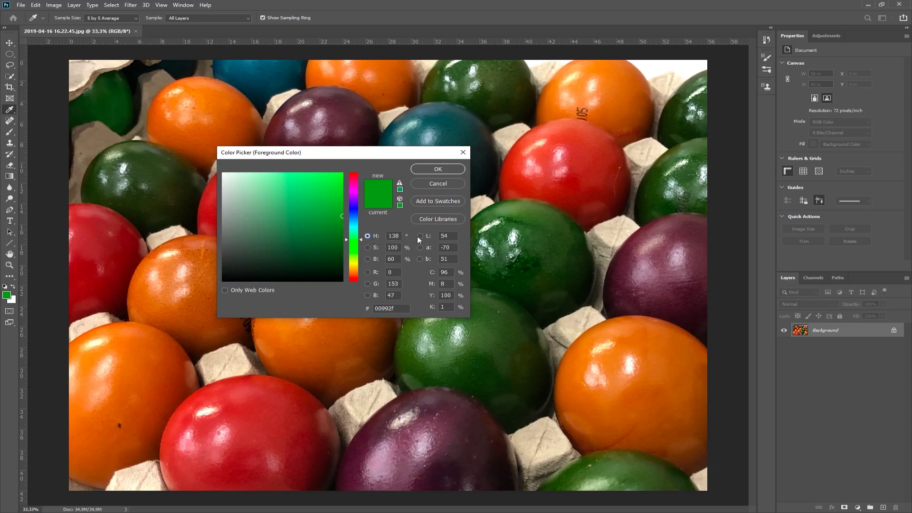
left_click_drag(360, 238, 363, 174)
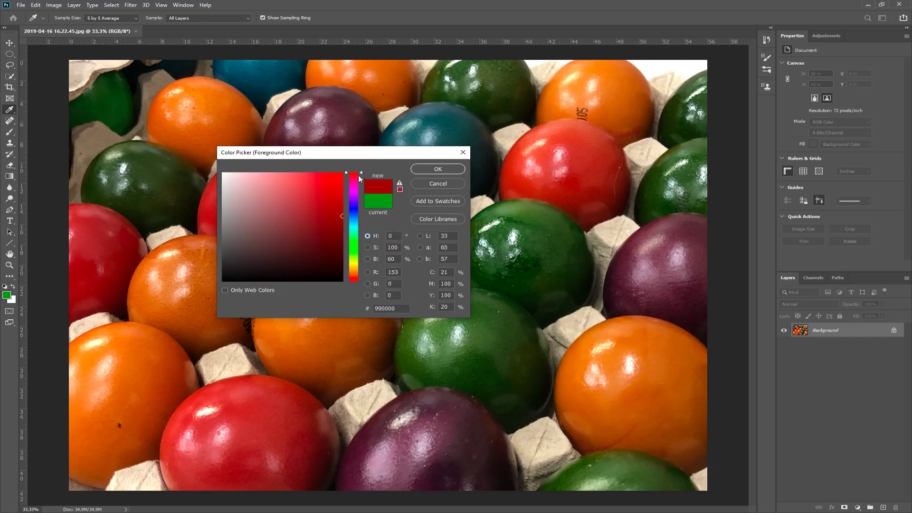
mouse_move(360, 172)
left_mouse_down()
mouse_move(361, 278)
mouse_move(361, 165)
left_mouse_up()
left_click(361, 182)
left_click_drag(361, 187, 361, 172)
Base the colour field on Saturation and Brightness in turn, lower the brightness to 0%, and cancel the Color Picker
left_click(368, 248)
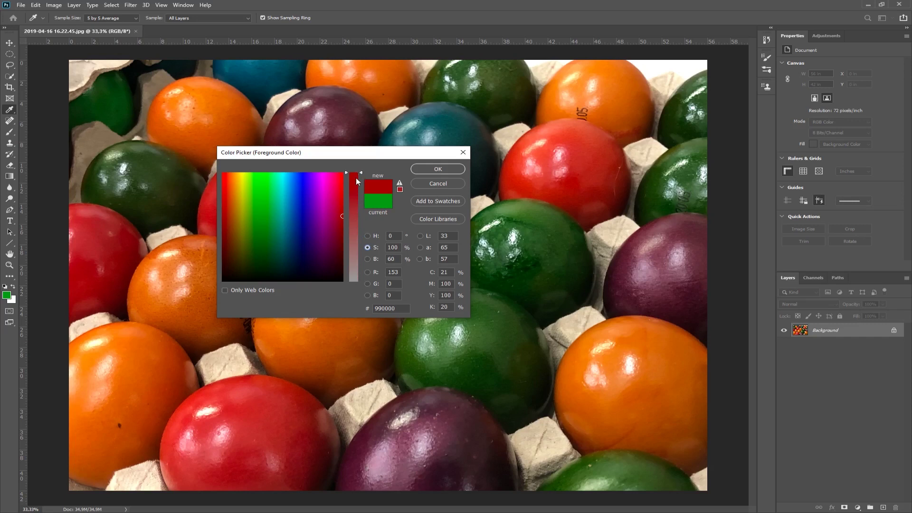
mouse_move(361, 172)
left_mouse_down()
mouse_move(360, 278)
mouse_move(365, 154)
left_mouse_up()
left_click(367, 259)
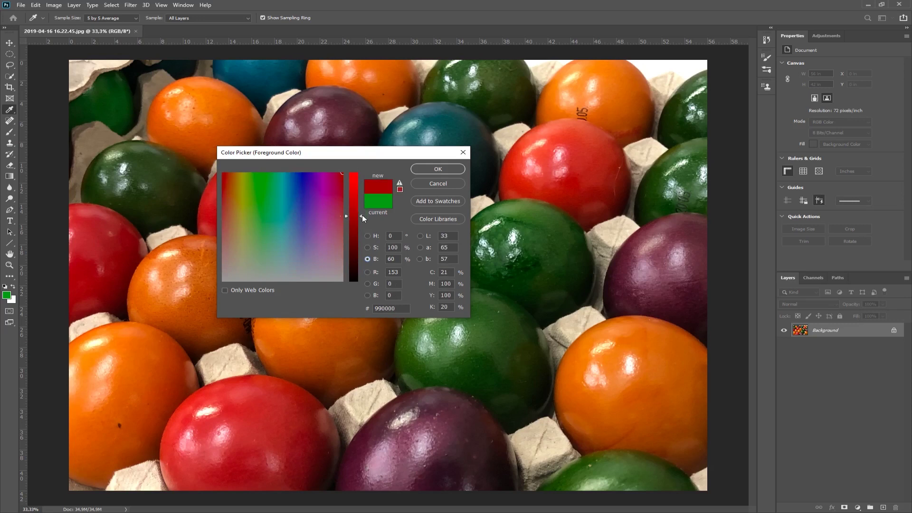
left_click_drag(362, 216, 362, 283)
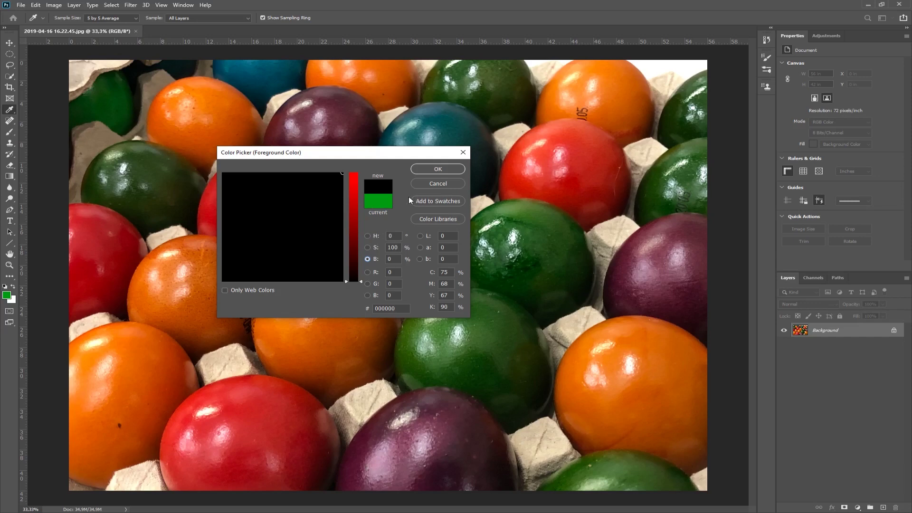
left_click(437, 184)
key("z")
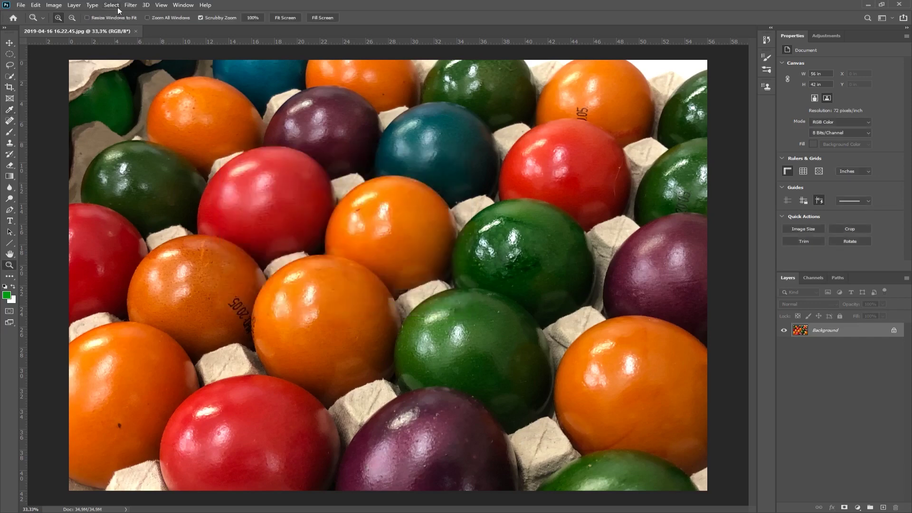
Unlock the Background layer so it becomes a regular editable layer
left_click(54, 5)
mouse_move(63, 28)
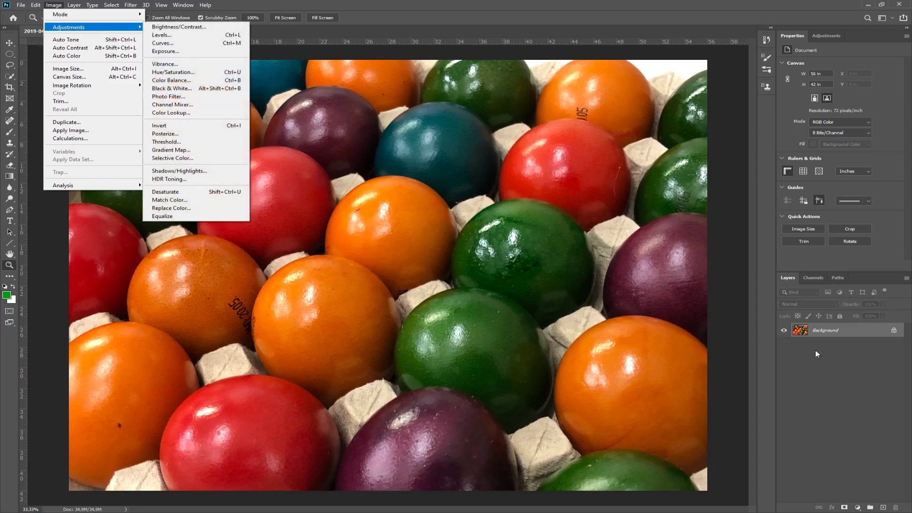
left_click(894, 332)
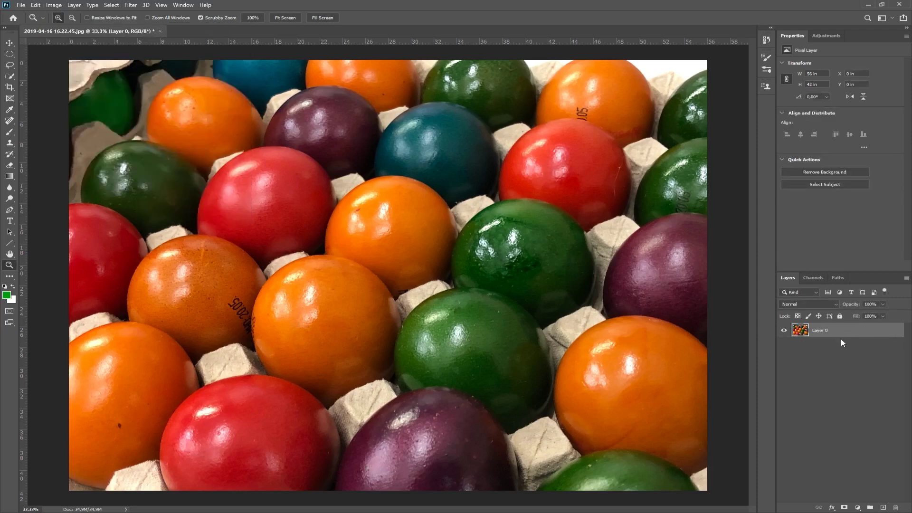
Apply a direct Hue/Saturation adjustment with Saturation -100 to the unlocked layer and undo it
left_click(54, 5)
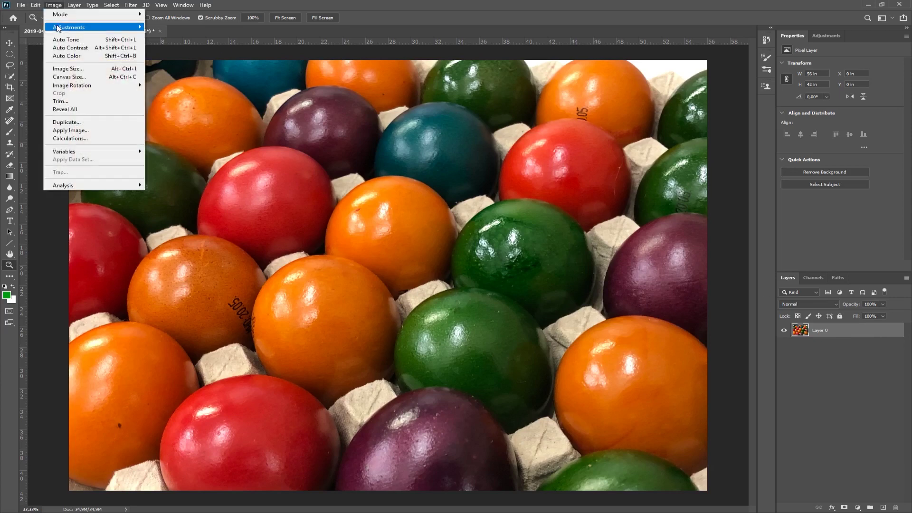
mouse_move(58, 27)
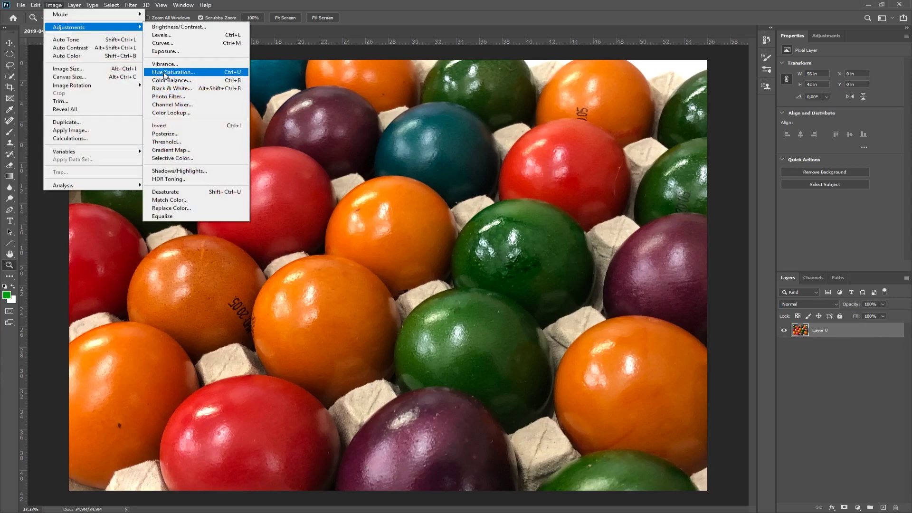
left_click(163, 75)
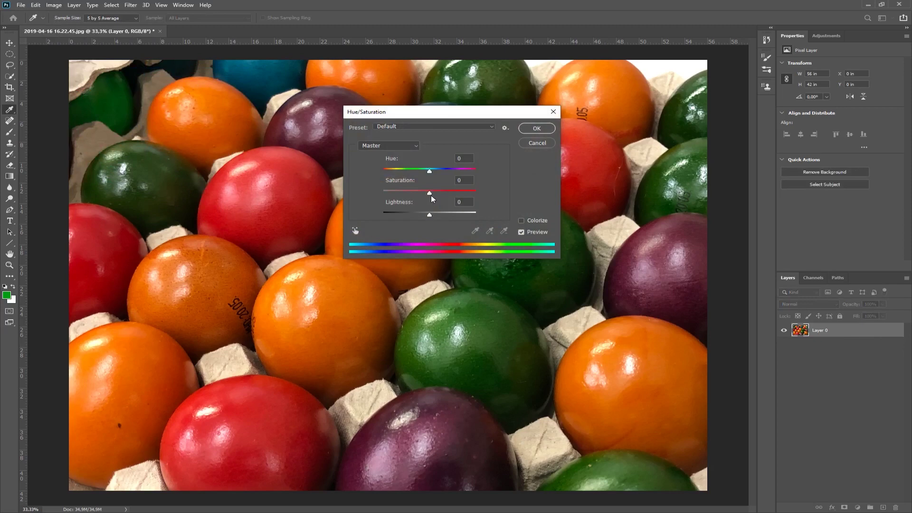
left_click_drag(429, 193, 316, 227)
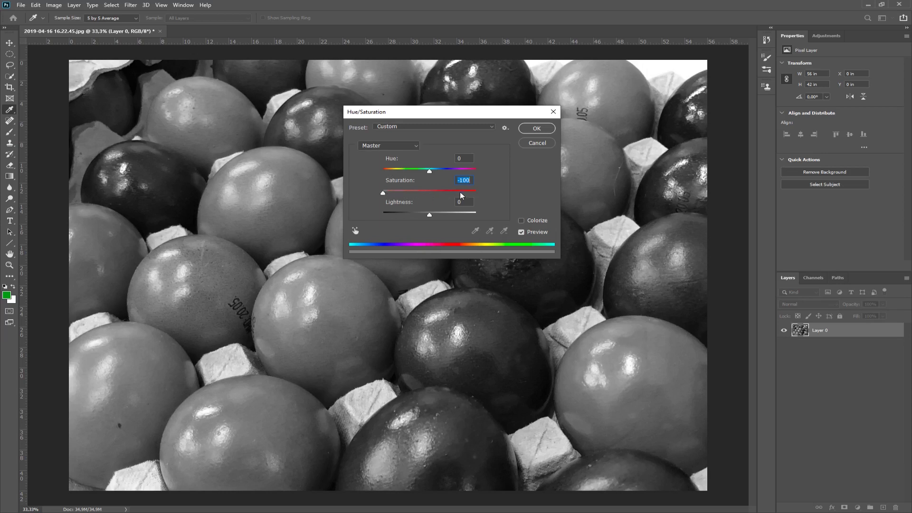
left_click(542, 132)
key("z")
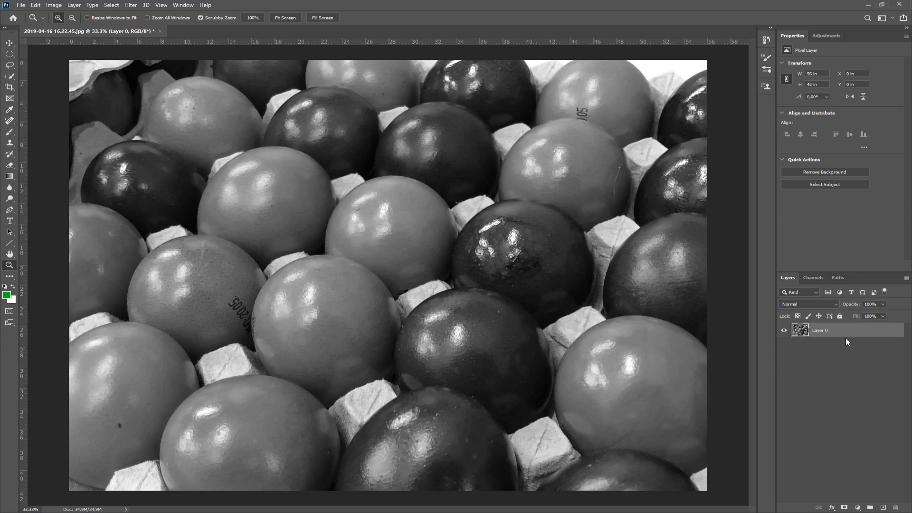
left_click(35, 5)
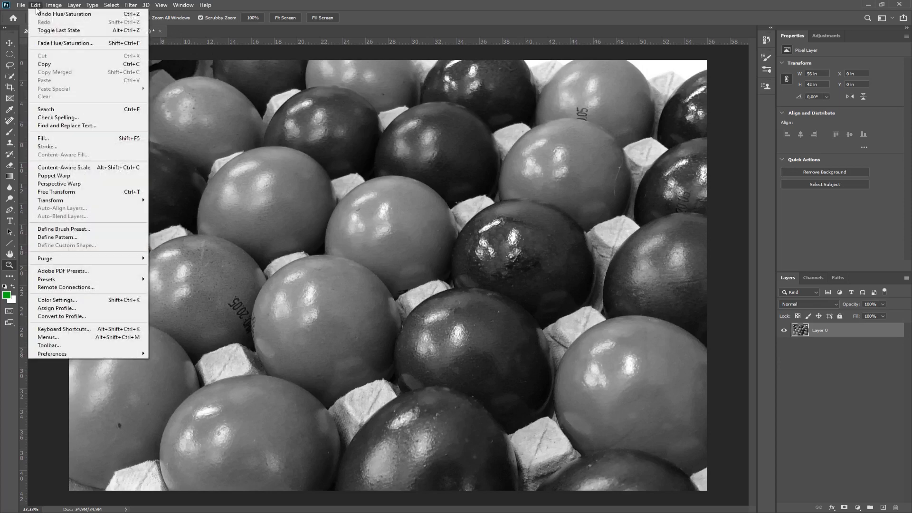
left_click(38, 13)
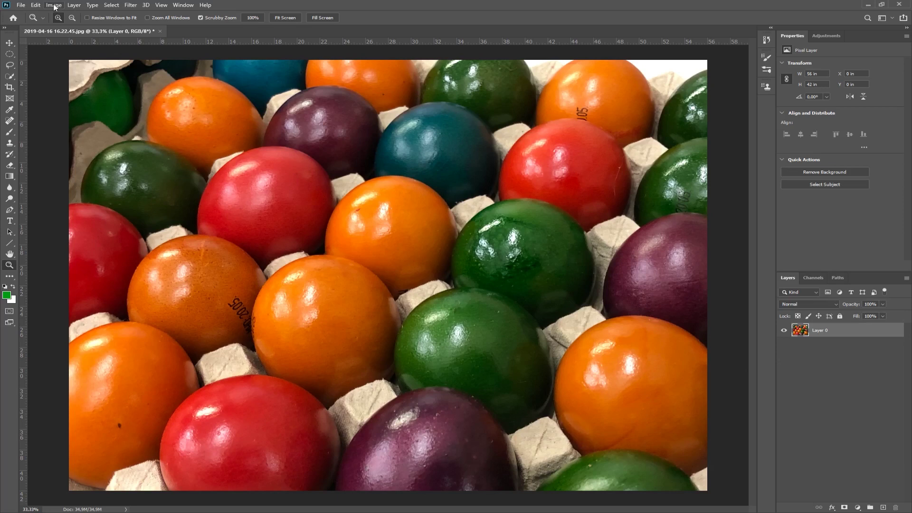
Convert Layer 0 to a Smart Object
right_click(835, 331)
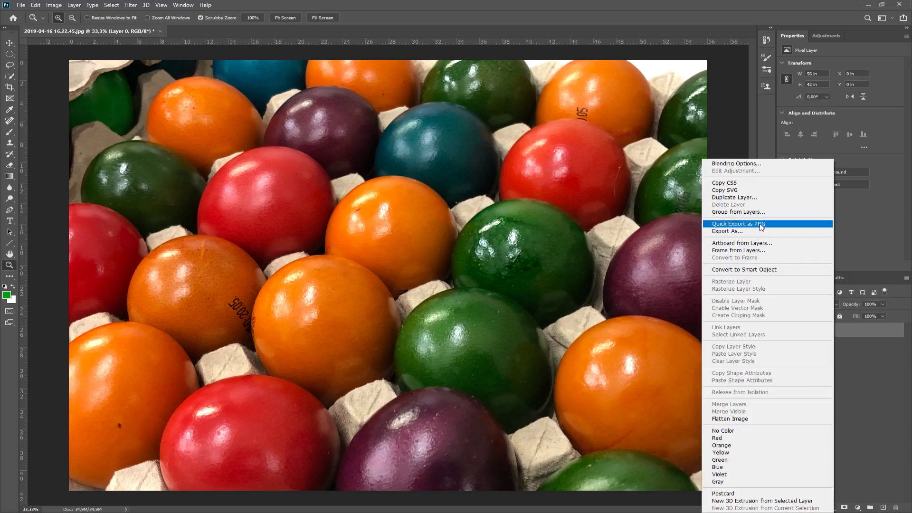
left_click(771, 270)
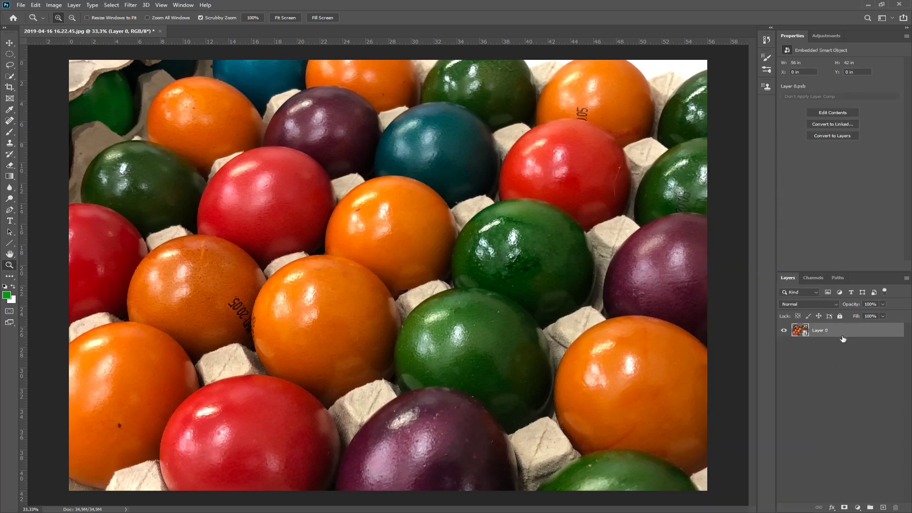
Apply a Hue/Saturation adjustment with Hue -40 to the Smart Object as a smart filter
left_click(52, 6)
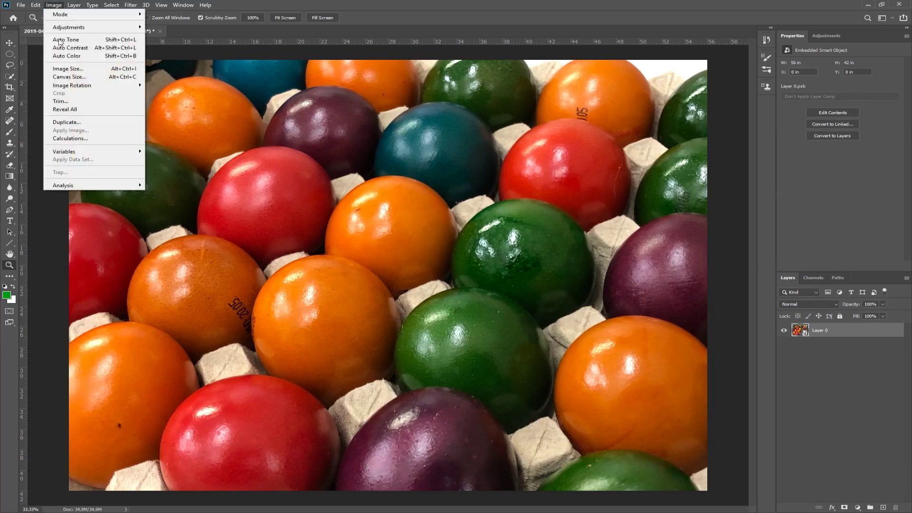
mouse_move(64, 28)
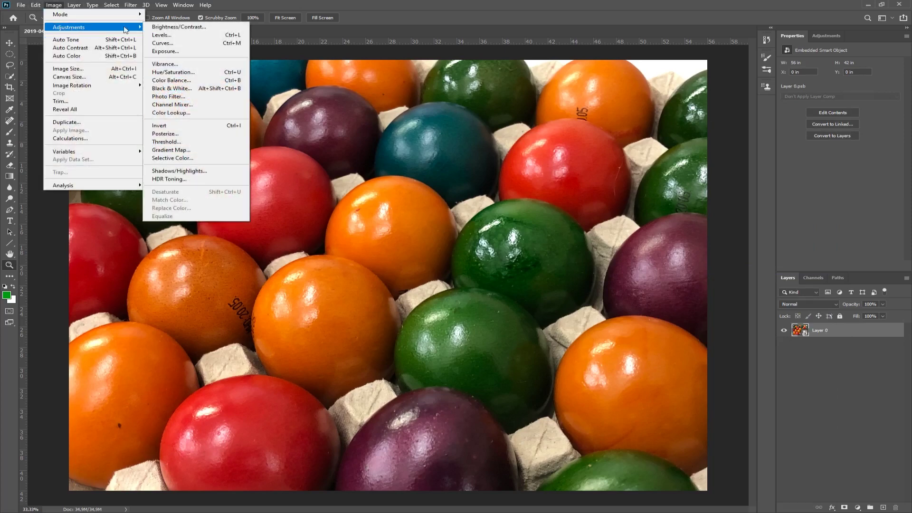
left_click(173, 72)
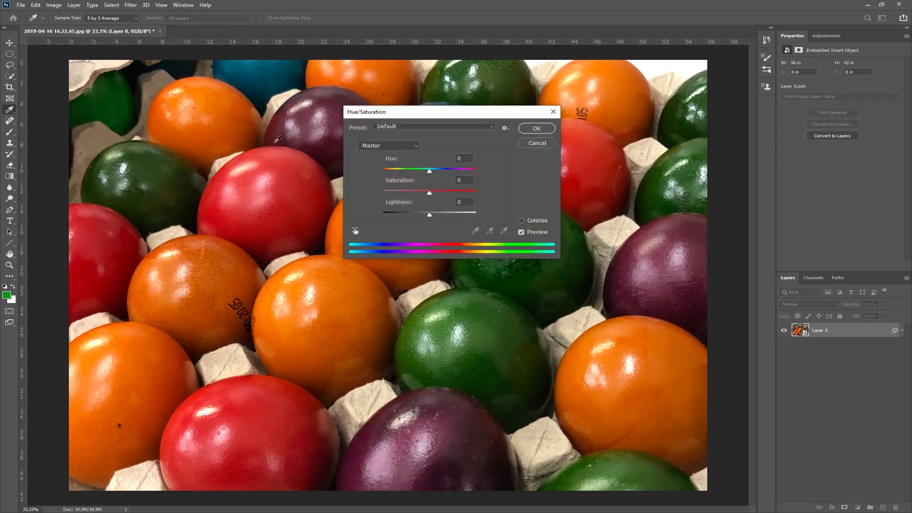
left_click_drag(429, 172, 413, 171)
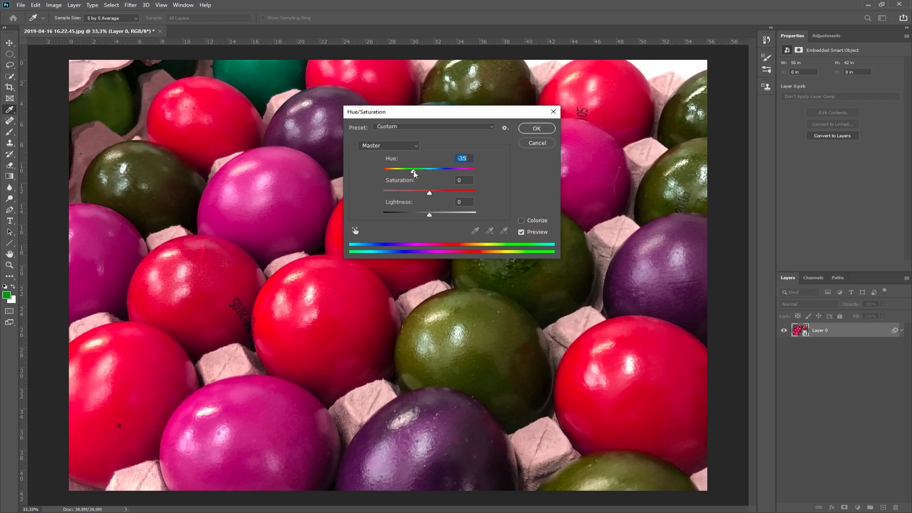
left_click(537, 129)
key("z")
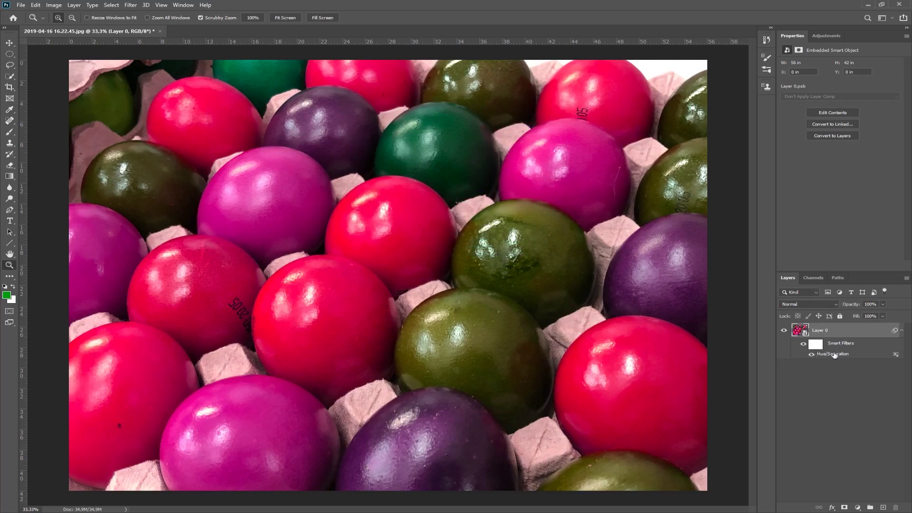
Edit the Hue/Saturation smart filter to Hue +34, Saturation -24 and Lightness -29
double_click(896, 355)
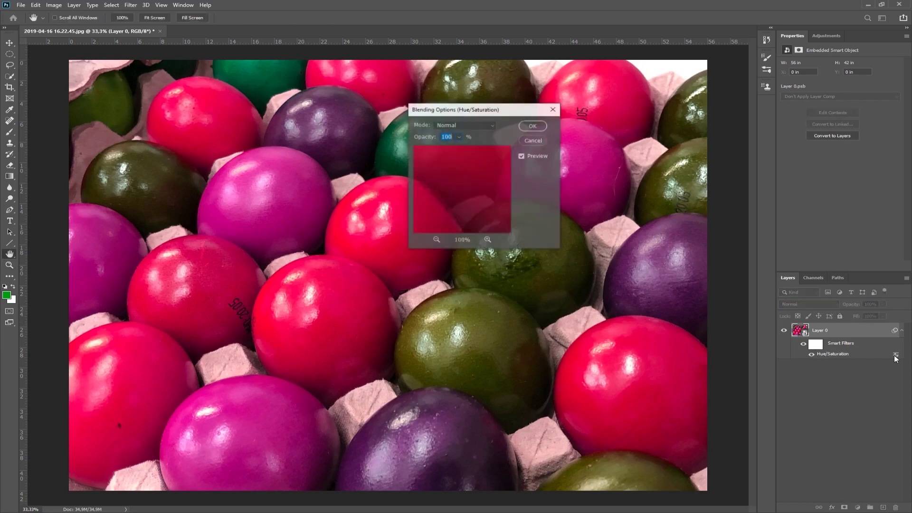
left_click(545, 140)
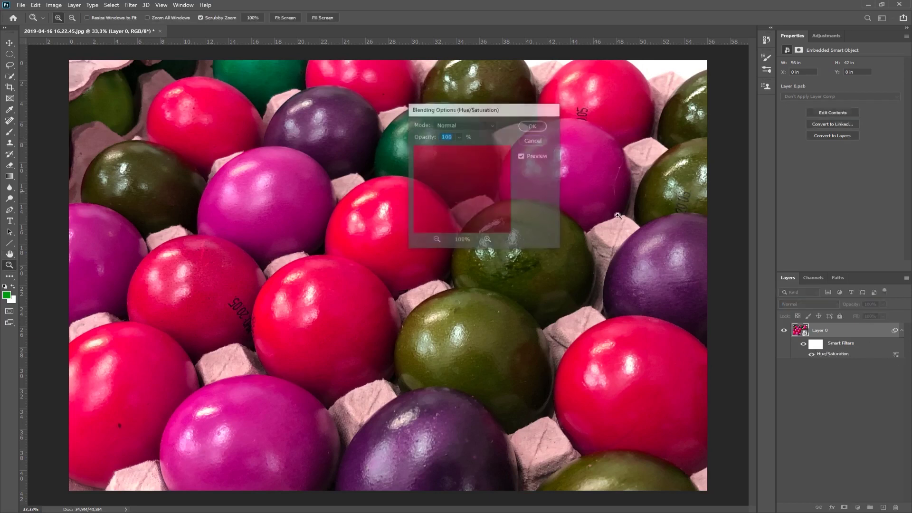
double_click(827, 355)
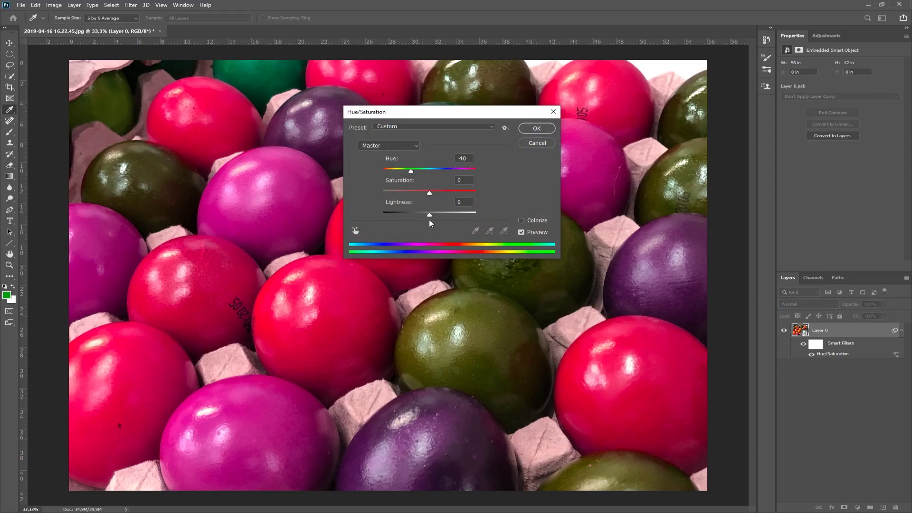
left_click_drag(430, 216, 416, 215)
left_click_drag(412, 171, 419, 193)
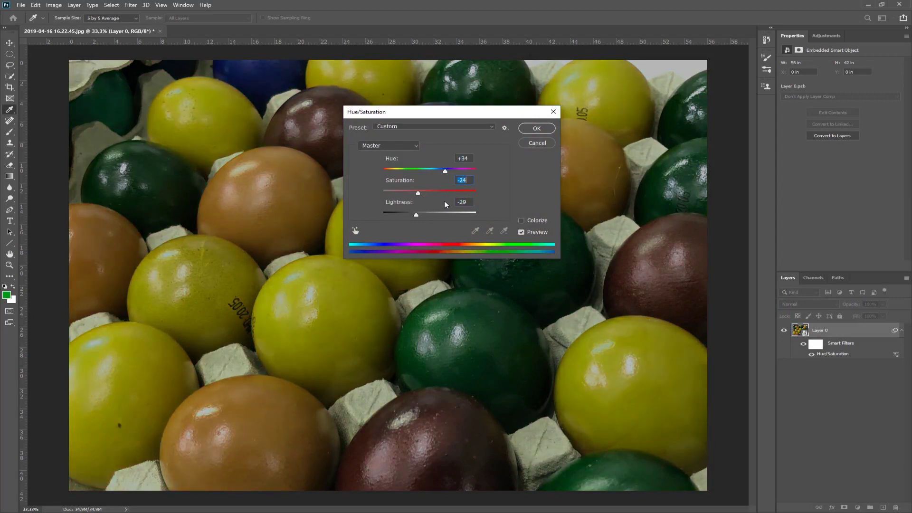
left_click(532, 143)
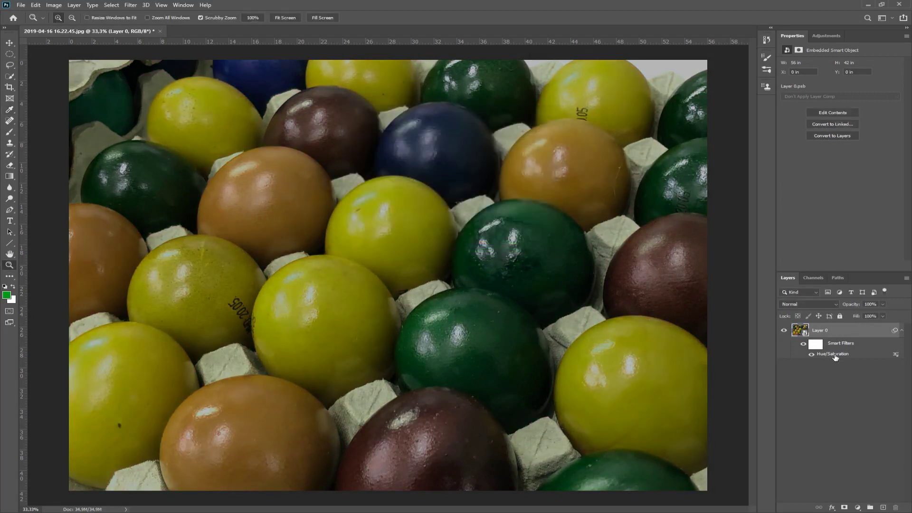
Toggle the Hue/Saturation smart filter off and on to compare the image, and delete the filter from Layer 0
left_click(812, 355)
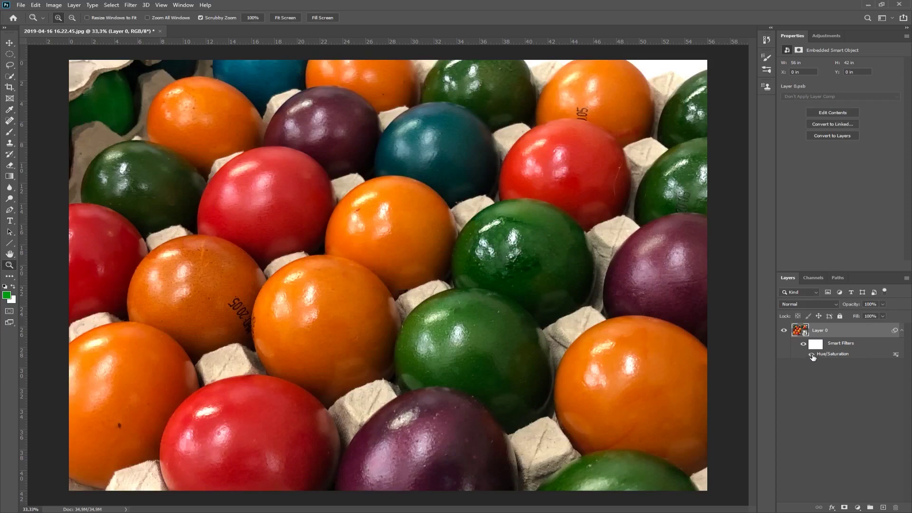
left_click(812, 355)
left_click(811, 355)
left_click(812, 355)
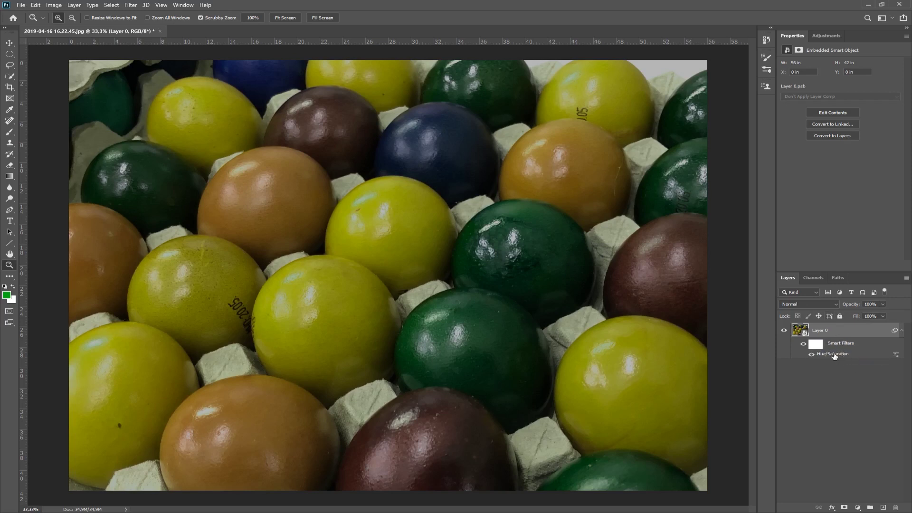
left_click_drag(835, 356, 897, 506)
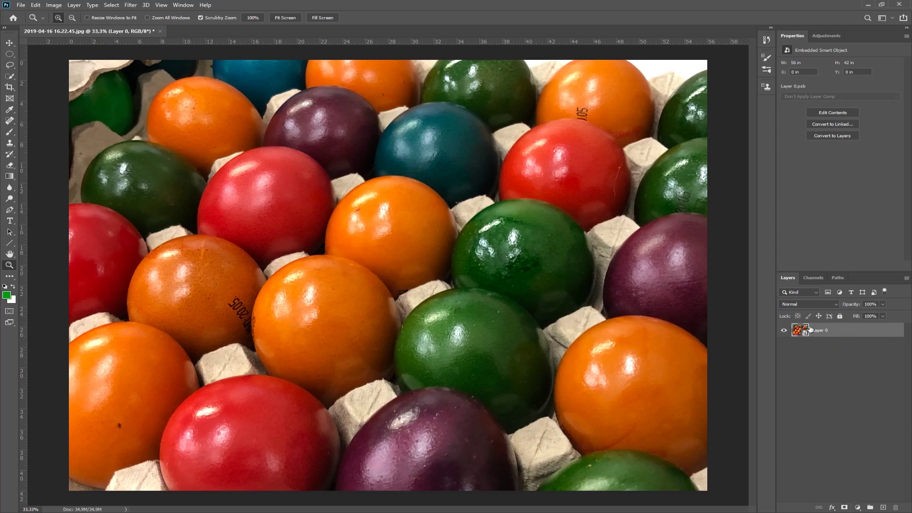
Add a Hue/Saturation adjustment layer above Layer 0 and make its adjustment settings, not the mask, active
left_click(859, 508)
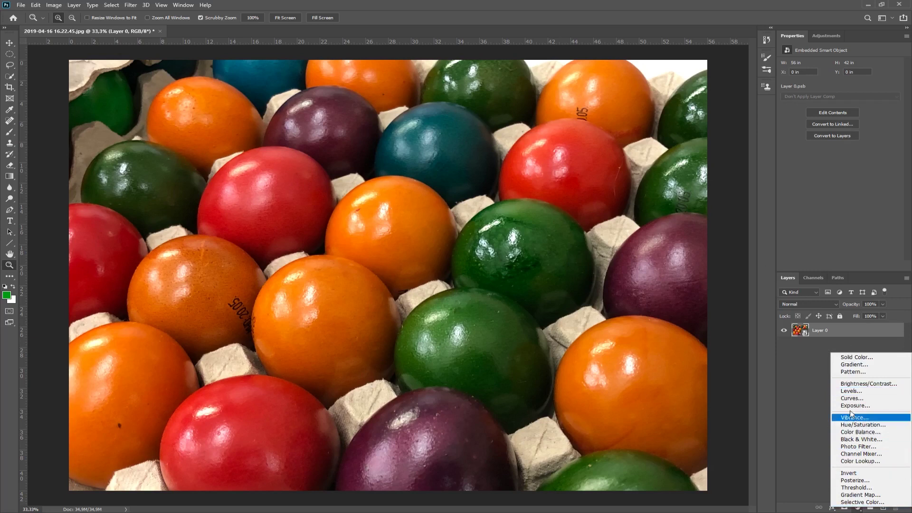
left_click(856, 425)
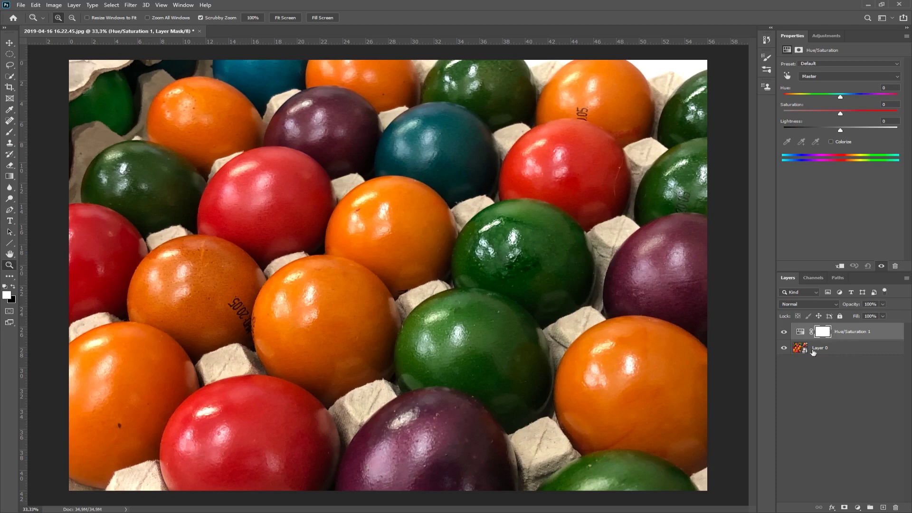
left_click(862, 333)
left_click(840, 267)
left_click(840, 268)
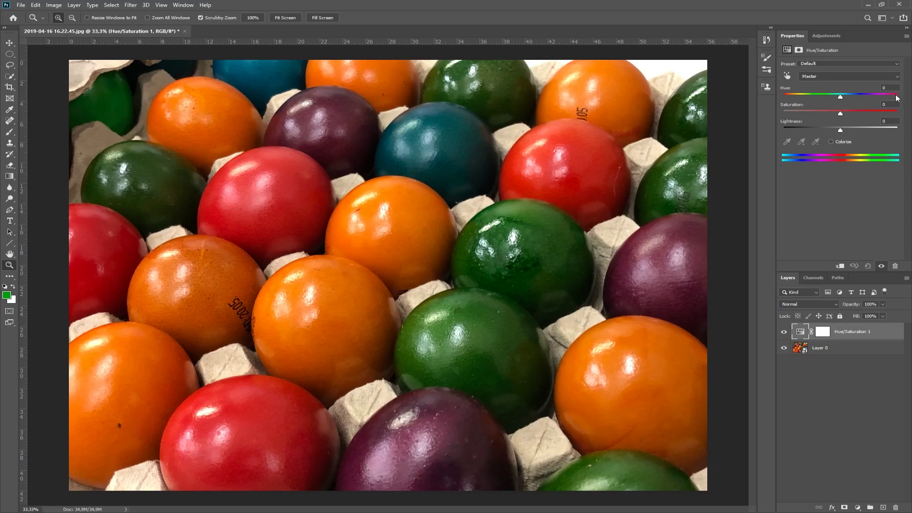
Try Master Hue shifts of -36 and -119 on the adjustment layer, and leave the Hue at +2
left_click_drag(839, 97, 820, 96)
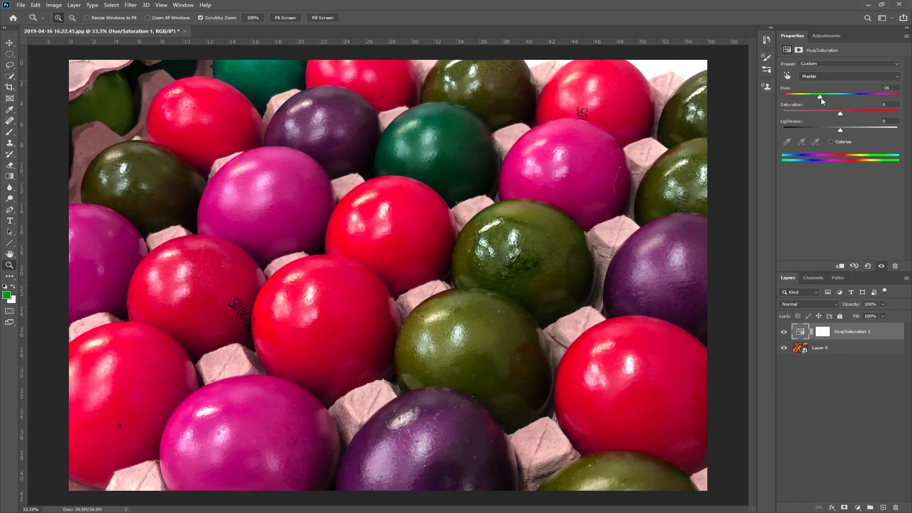
left_click_drag(820, 97, 798, 98)
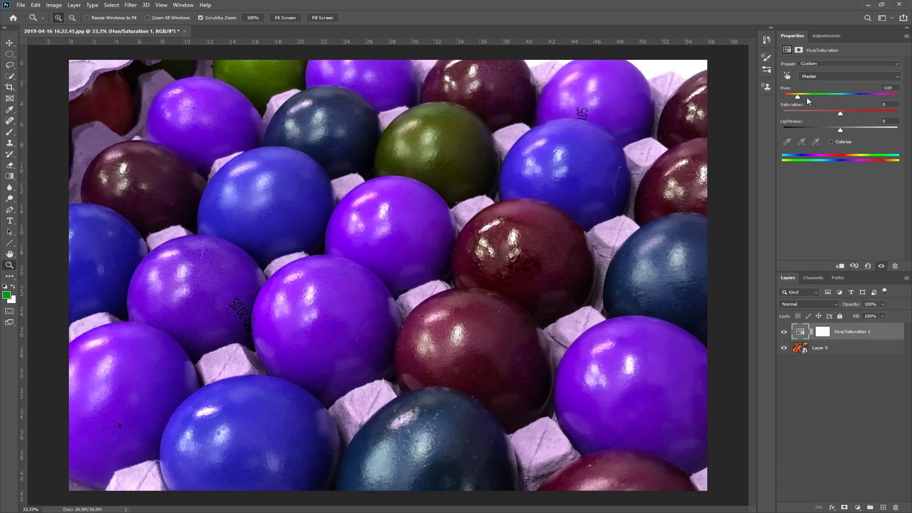
left_click_drag(799, 97, 842, 98)
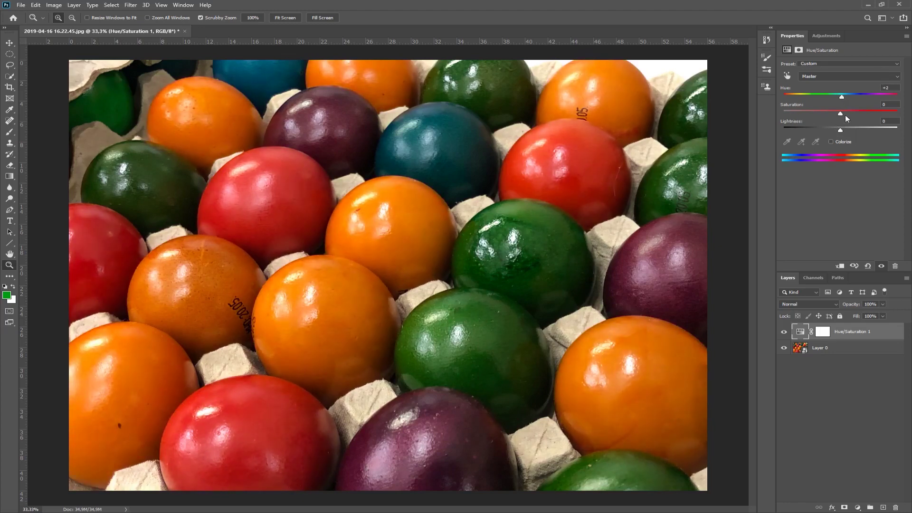
Try Master Saturation at -83, -100 and +100, and return it to 0 with Lightness at 0
left_click_drag(840, 113, 811, 113)
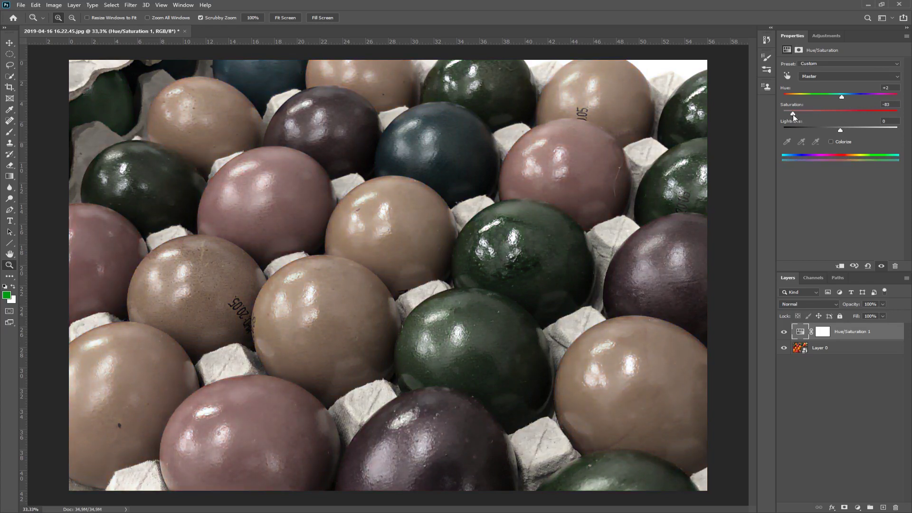
left_click_drag(781, 116, 747, 114)
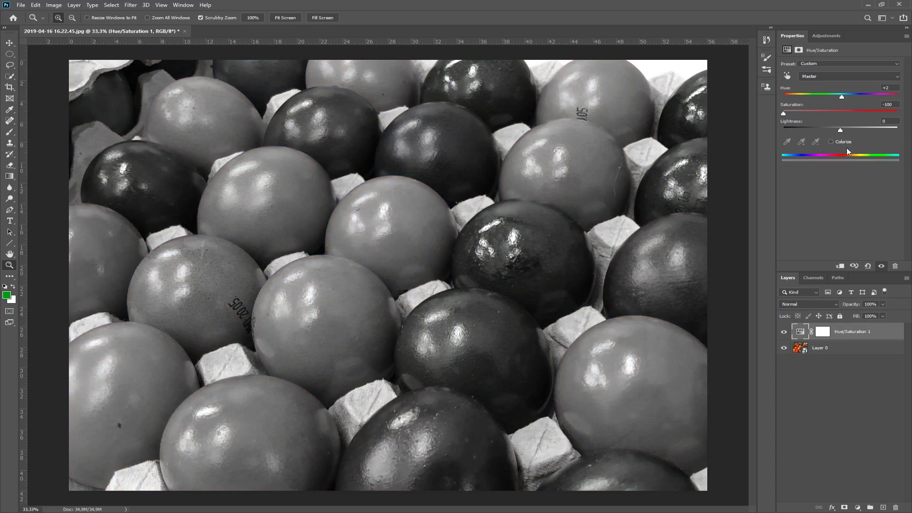
left_click_drag(785, 114, 903, 119)
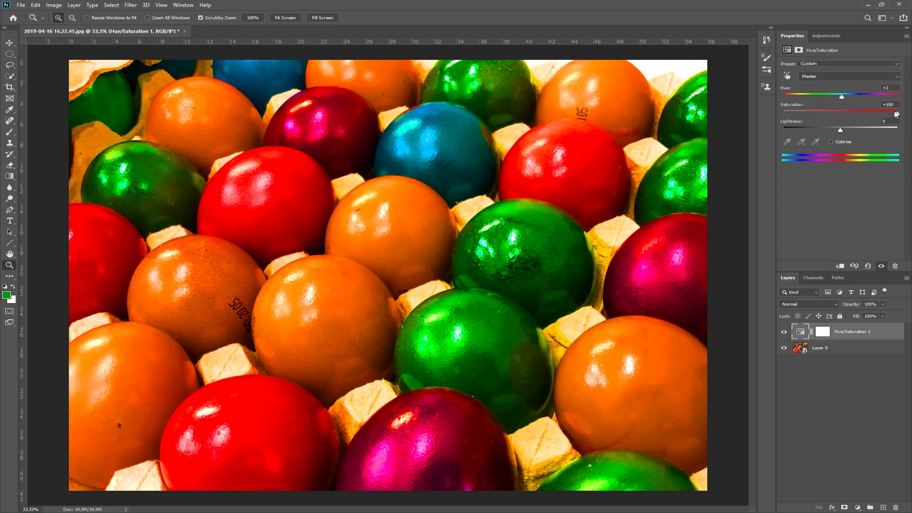
left_click_drag(897, 114, 839, 113)
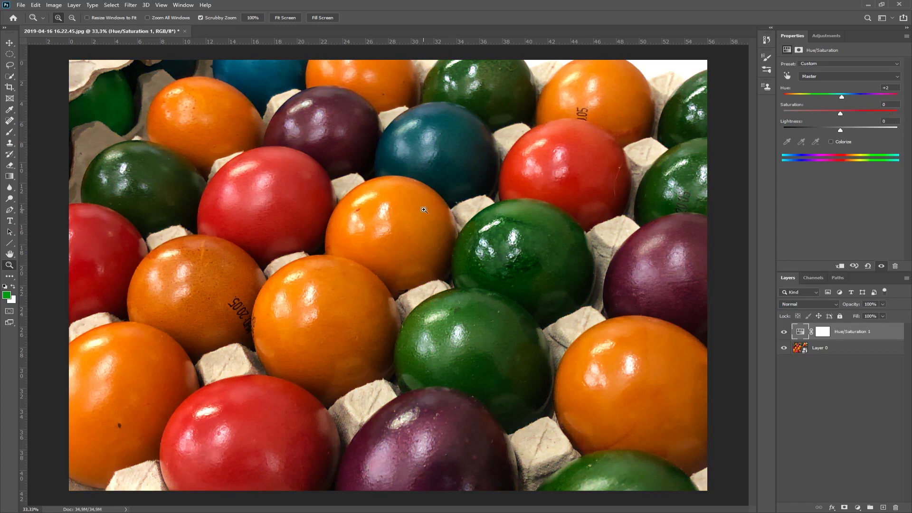
mouse_move(841, 130)
left_mouse_down()
mouse_move(780, 130)
mouse_move(911, 137)
mouse_move(785, 135)
mouse_move(903, 136)
mouse_move(841, 130)
left_mouse_up()
Try Colorize with Hue 234, Saturation 52 and Lightness -2, and turn Colorize off again
left_click(832, 142)
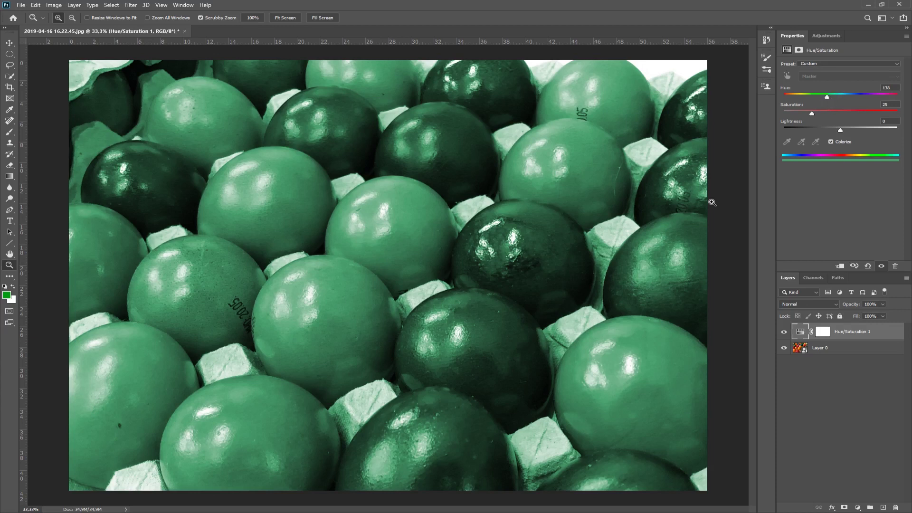
left_click_drag(828, 98, 854, 98)
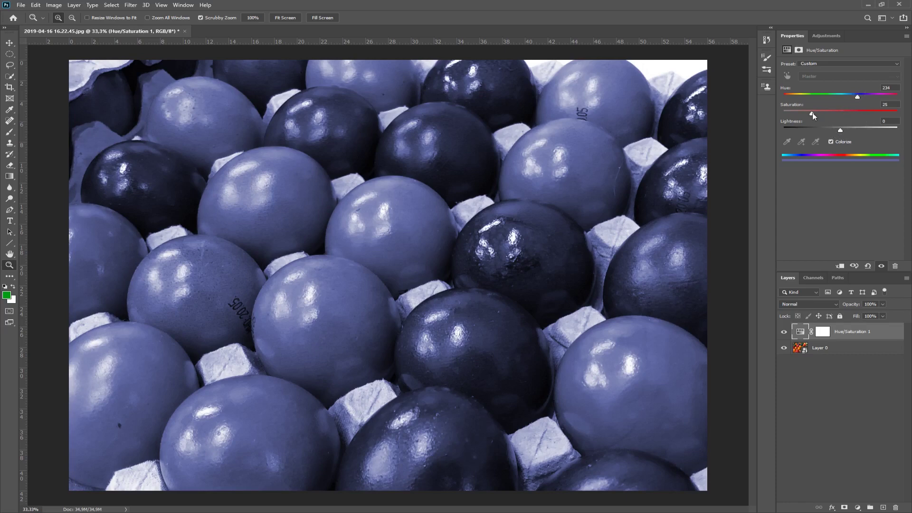
left_click_drag(813, 112, 841, 133)
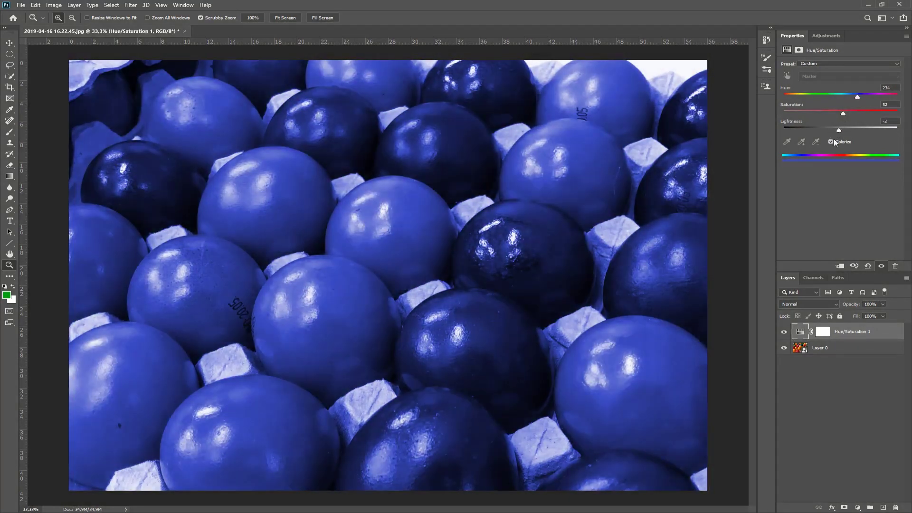
left_click(832, 142)
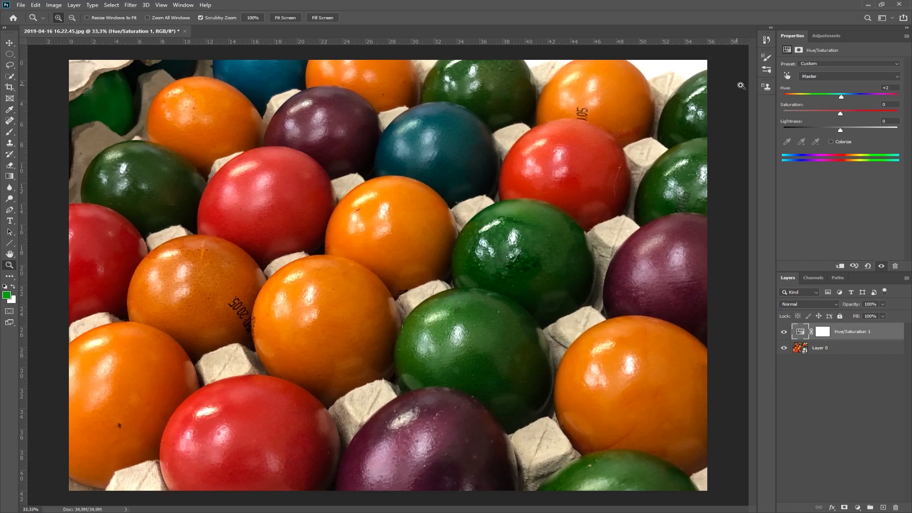
Lower the Reds Saturation to -35 with the on-image adjustment tool, sampling the red egg
left_click(786, 76)
left_click(787, 76)
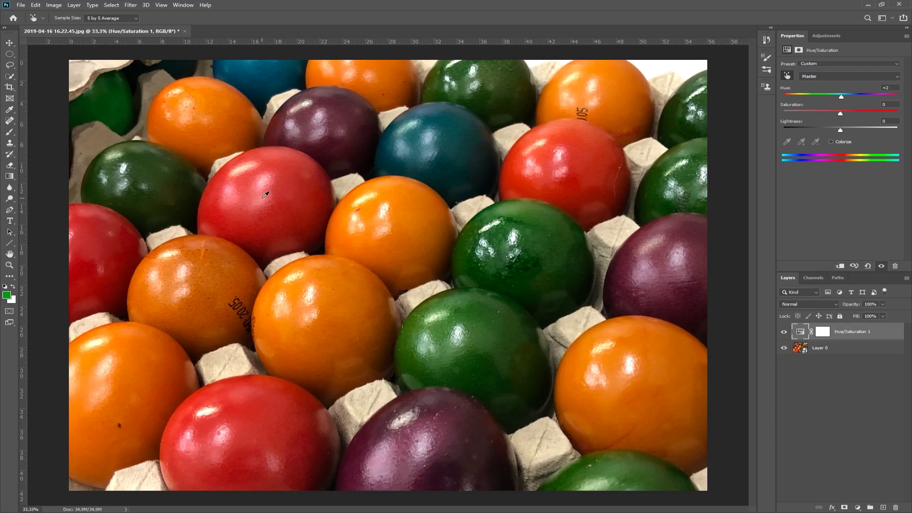
left_click_drag(265, 195, 245, 201)
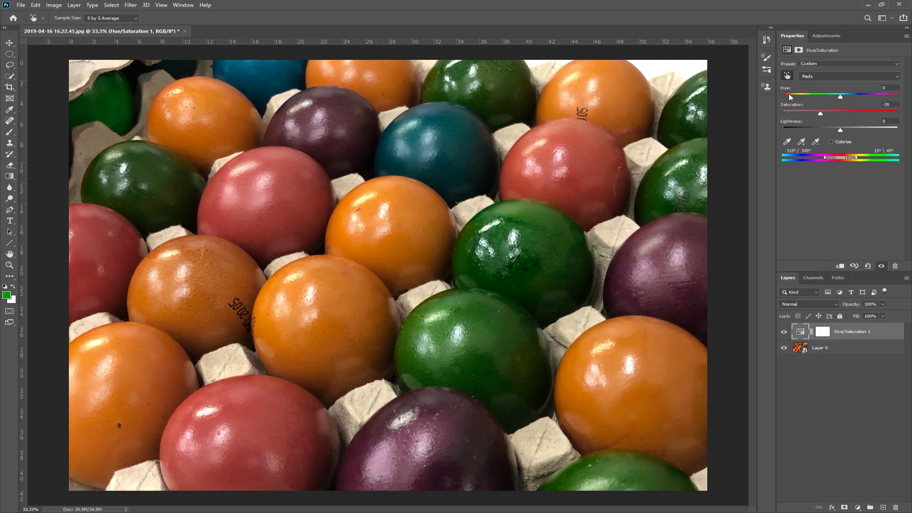
left_click(831, 76)
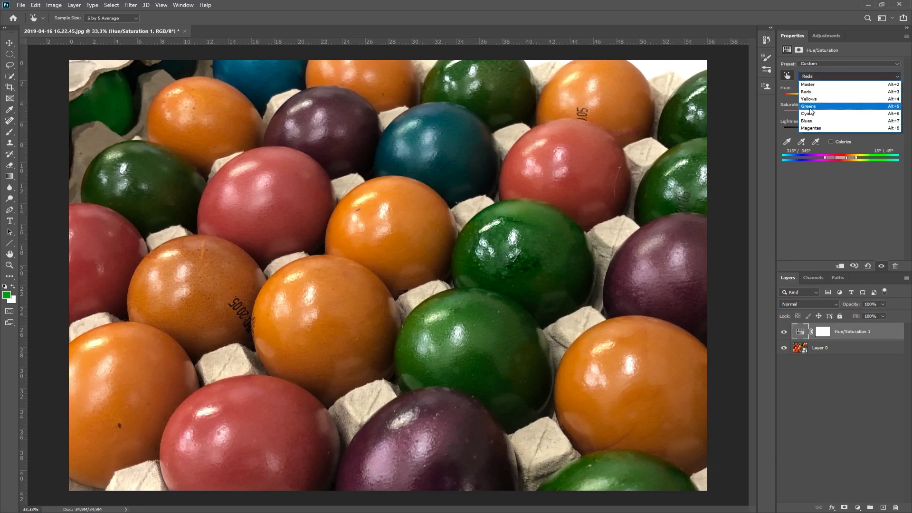
left_click(823, 76)
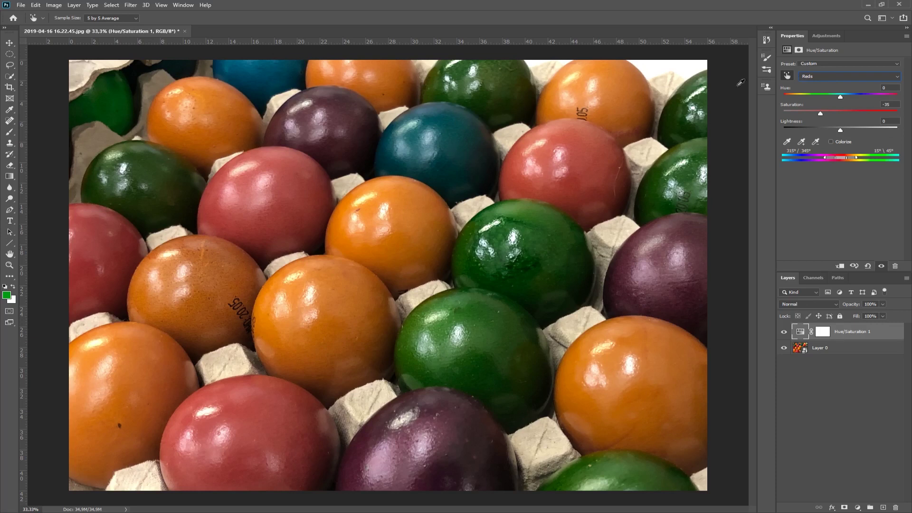
Sample the blue egg with the on-image adjustment tool and set the Cyans to Hue -4 and Saturation -5
mouse_move(454, 161)
left_mouse_down()
mouse_move(440, 164)
mouse_move(479, 164)
mouse_move(422, 165)
mouse_move(448, 165)
left_mouse_up()
left_click(788, 75)
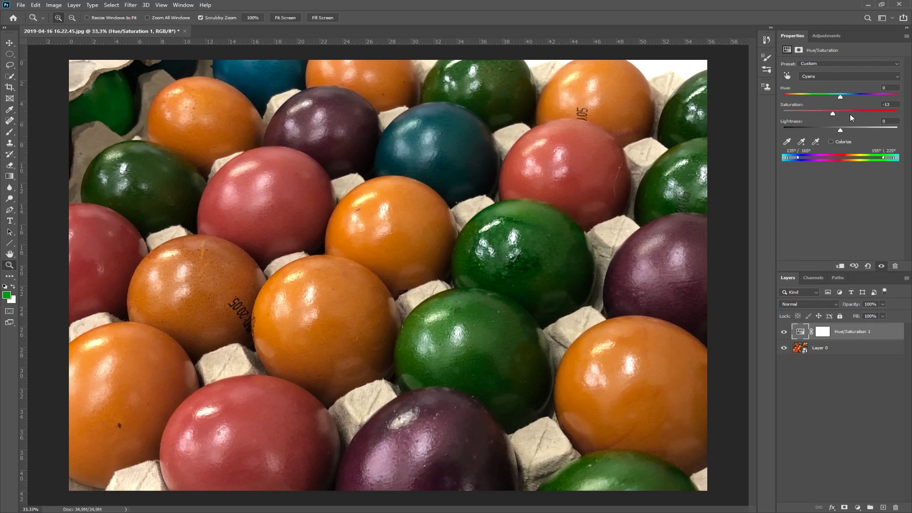
left_click_drag(840, 97, 835, 113)
left_click(836, 98)
key("Down")
key("Down")
left_click_drag(835, 99, 836, 116)
left_click(787, 76)
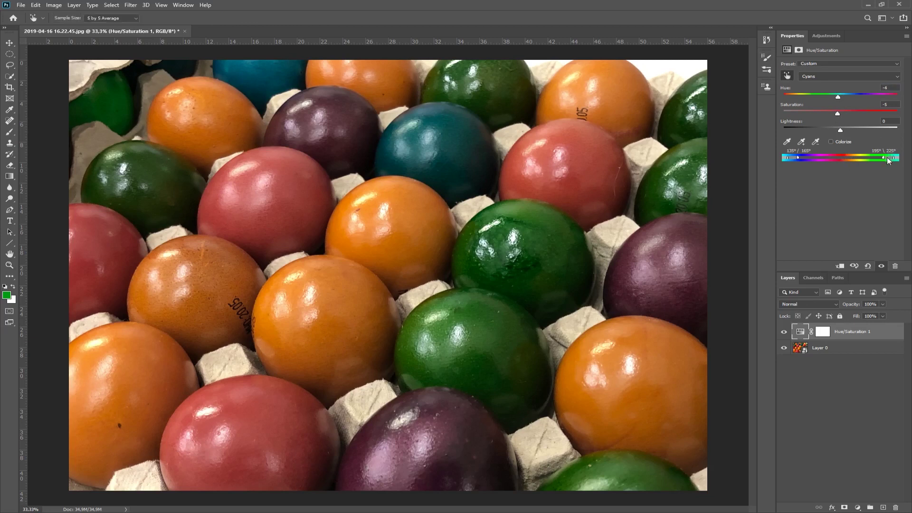
Adjust the Blues Lightness and shift the Blues colour range to 222°/253° through 282°/313°
left_click(842, 78)
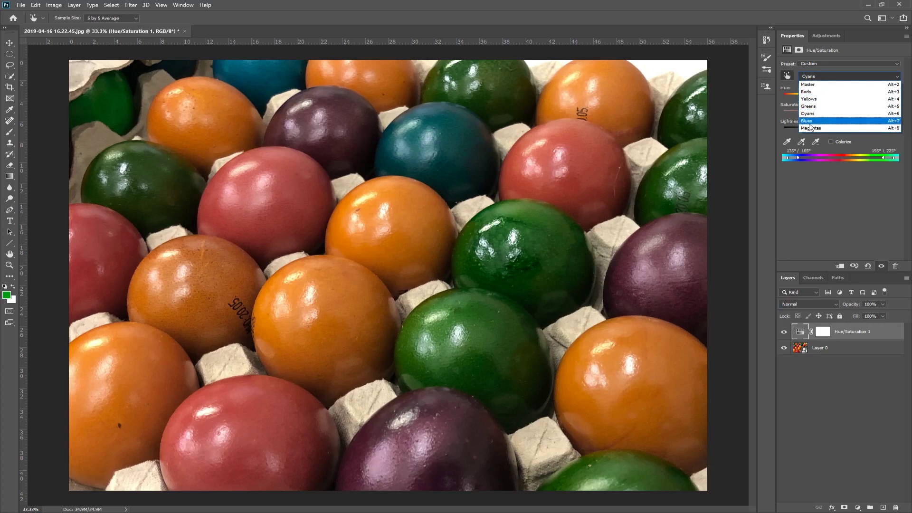
left_click(812, 121)
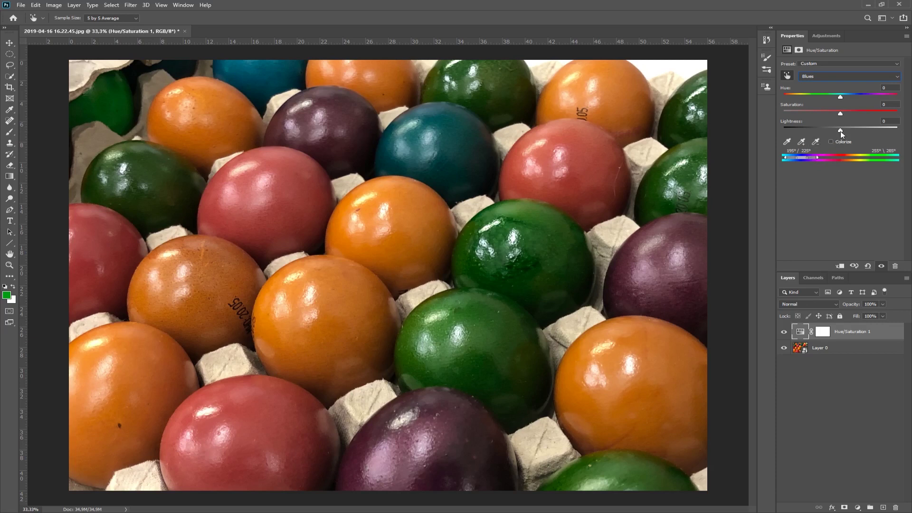
mouse_move(841, 130)
left_mouse_down()
mouse_move(816, 128)
mouse_move(849, 130)
left_mouse_up()
left_click_drag(811, 162, 816, 162)
Set the Cyans Lightness to -42 and adjust the Cyans colour range to 135°/165° through 200°/252°
left_click(822, 77)
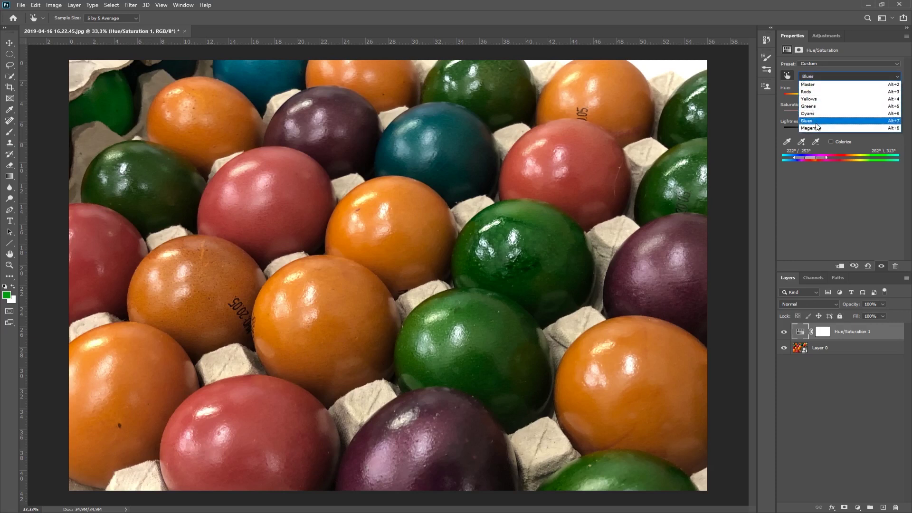
left_click(808, 113)
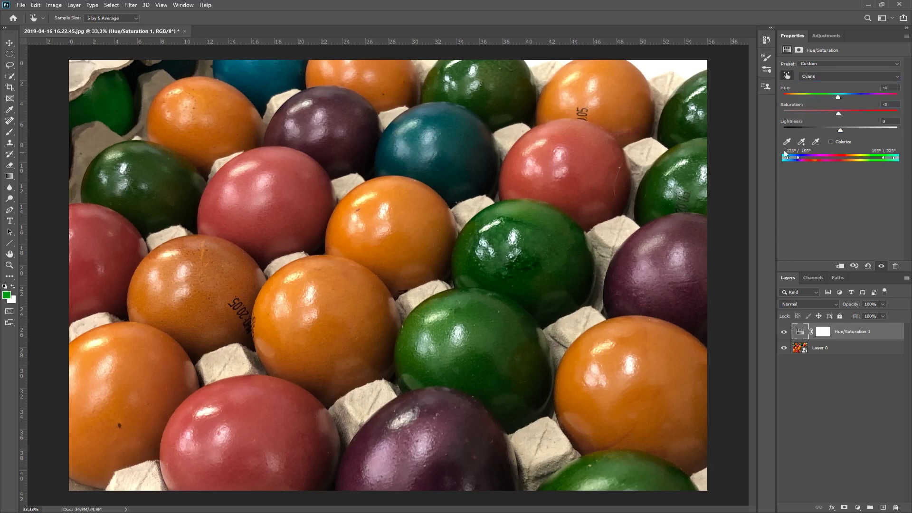
left_click_drag(795, 160, 800, 161)
left_click_drag(838, 130, 819, 131)
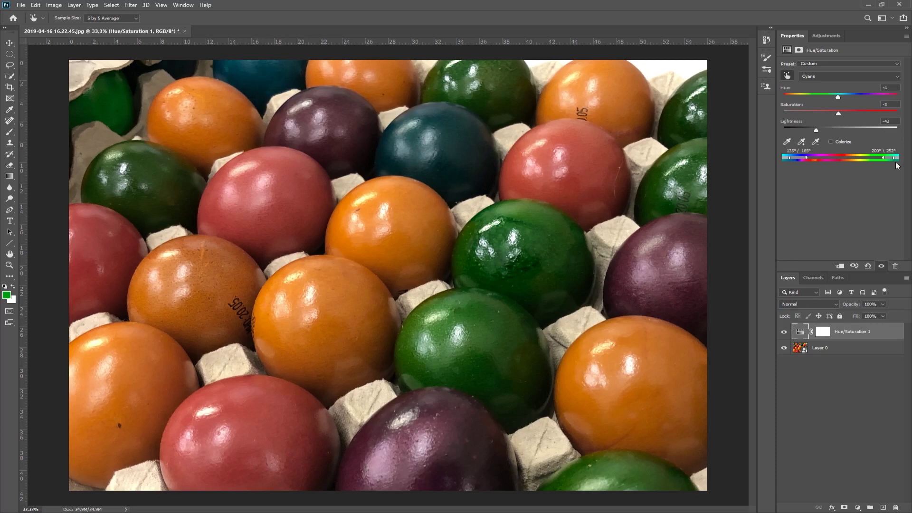
Shift the Cyans Hue to about -43 and adjust the Cyans colour range to 140°/172° through 218°/252°
left_click_drag(839, 97, 818, 98)
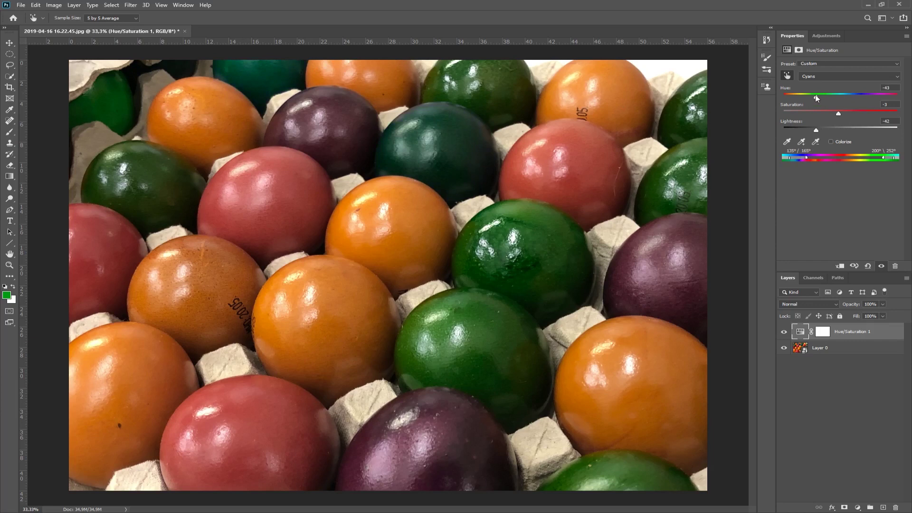
mouse_move(816, 98)
left_mouse_down()
mouse_move(832, 98)
mouse_move(820, 97)
left_mouse_up()
left_click_drag(894, 158, 897, 159)
left_click_drag(888, 160, 896, 161)
left_click_drag(798, 161, 797, 160)
Recolour the orange eggs green by setting the Yellows to Hue +119, Saturation -3 and Lightness -65
left_click(829, 75)
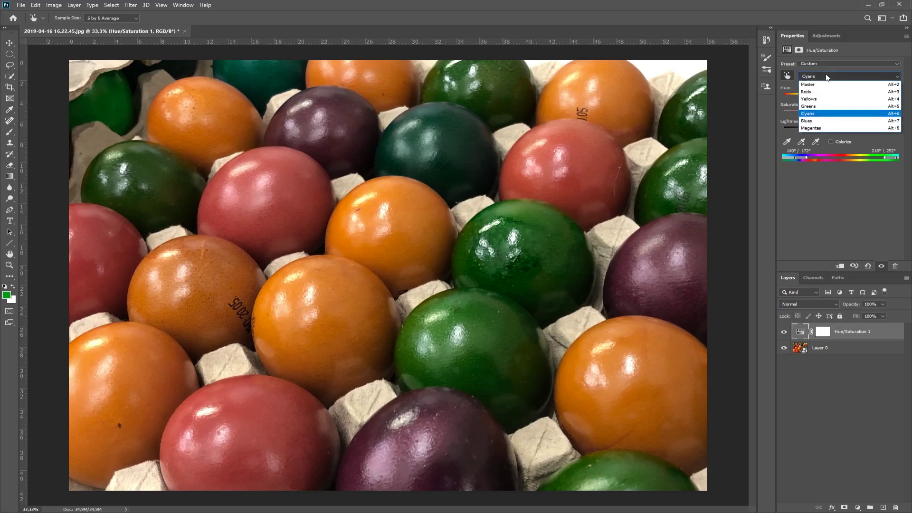
left_click(813, 99)
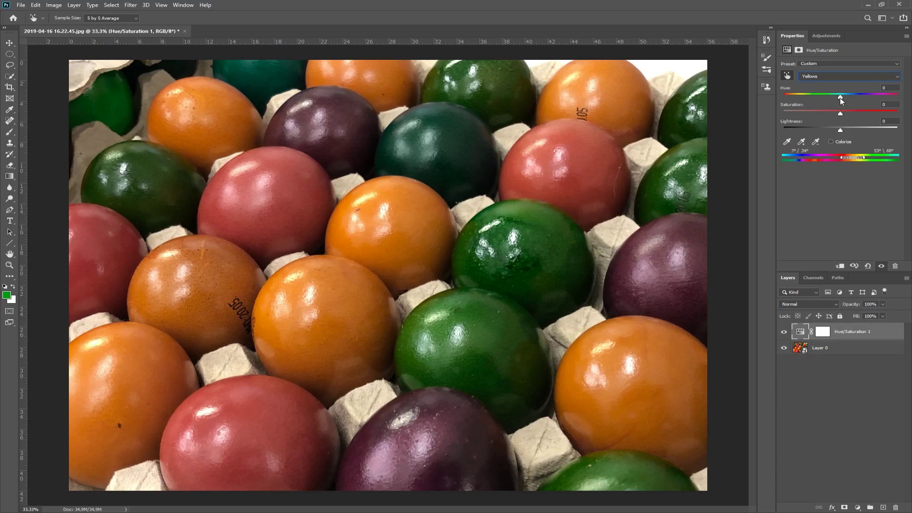
left_click_drag(841, 98, 882, 100)
left_click_drag(840, 129, 808, 131)
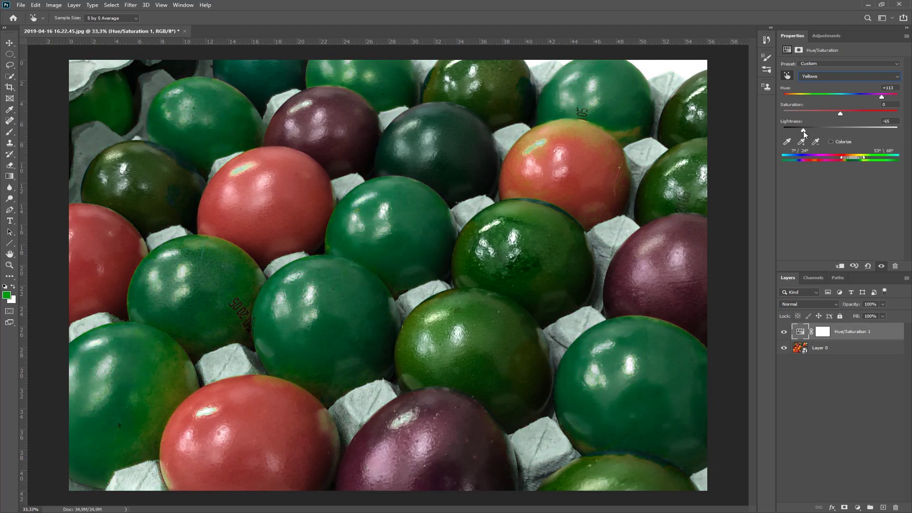
left_click_drag(842, 112, 851, 114)
left_click_drag(882, 96, 884, 96)
key("z")
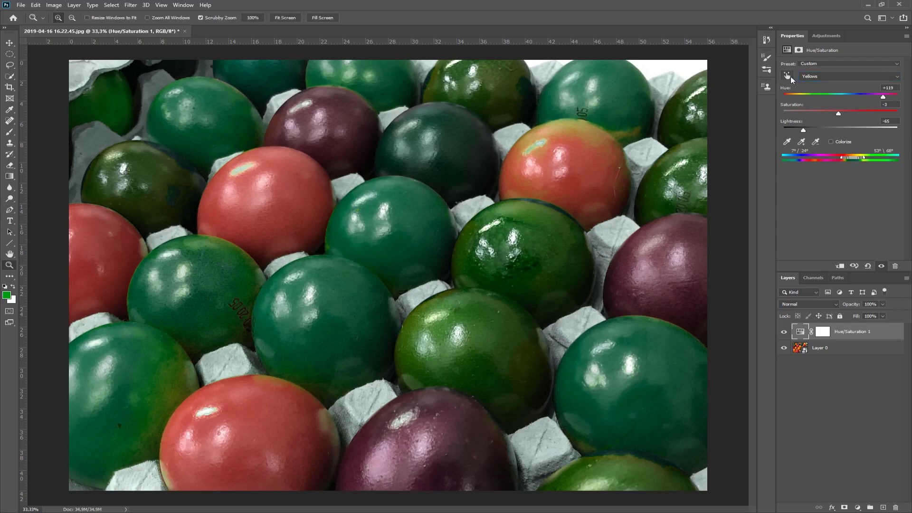
Return to the Master range, compare the image with the Hue/Saturation layer hidden and shown, and select its layer mask
left_click(816, 76)
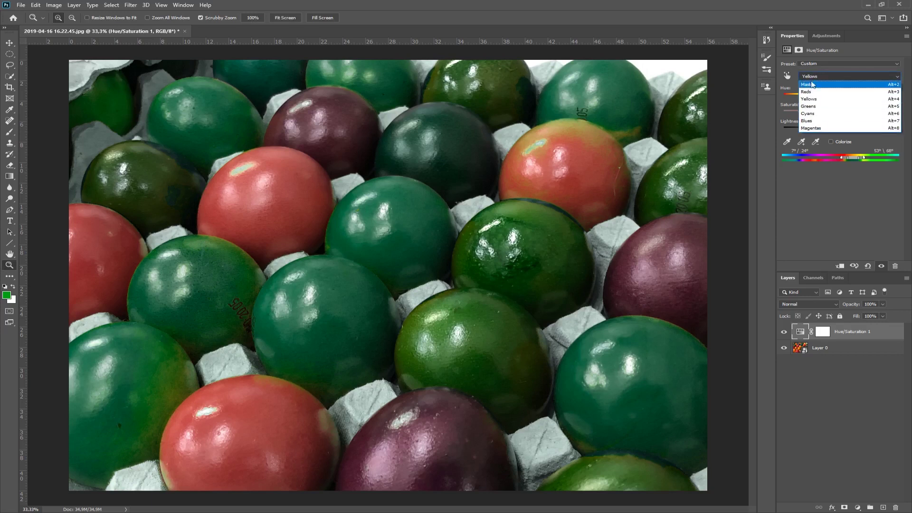
left_click(810, 85)
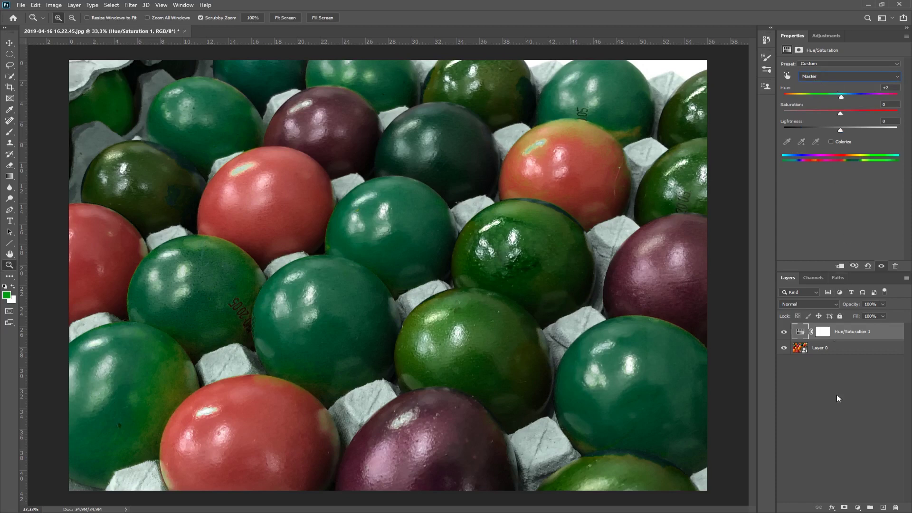
left_click(785, 332)
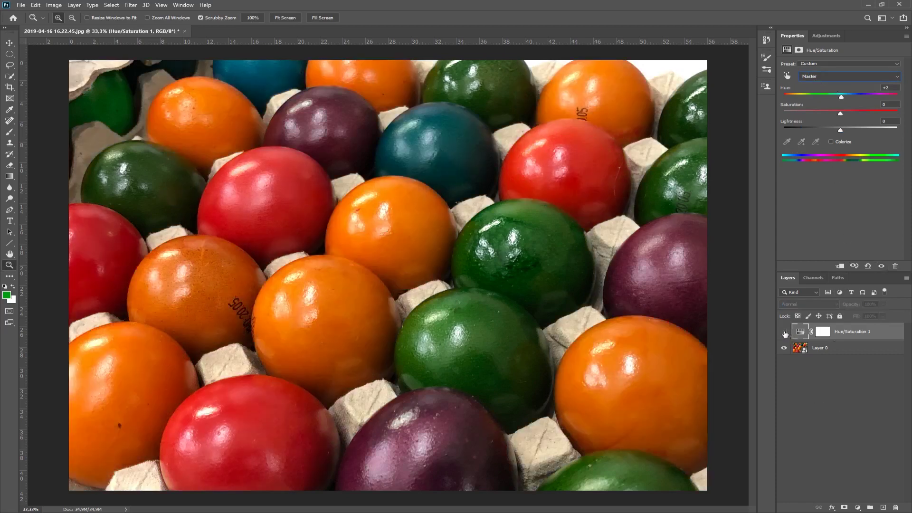
left_click(785, 333)
left_click(785, 332)
left_click(784, 333)
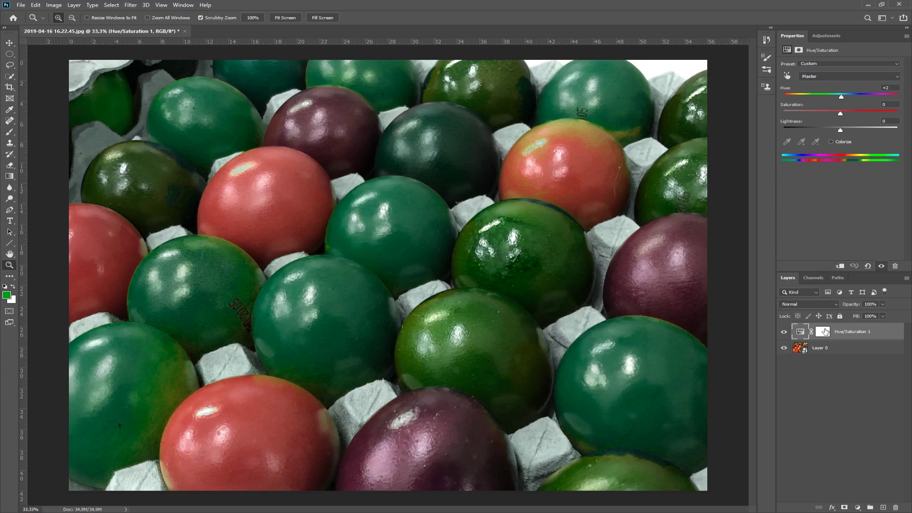
left_click(824, 332)
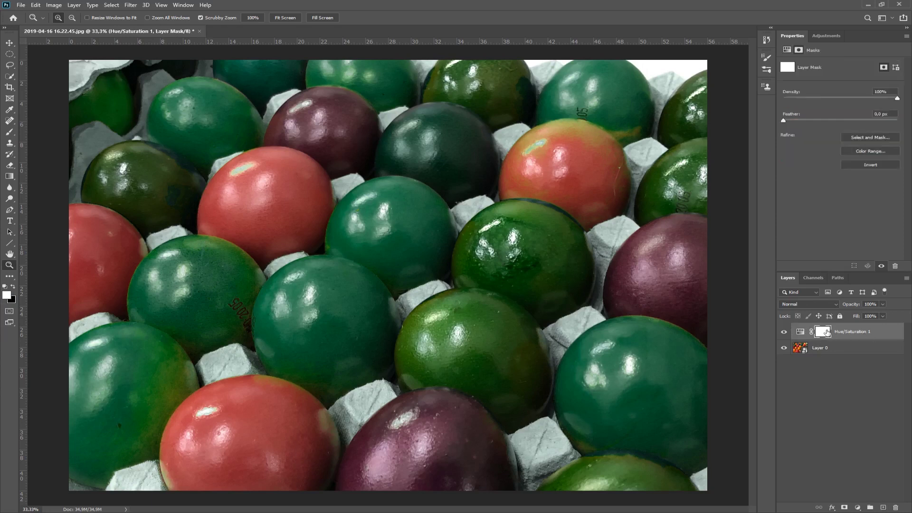
Paint black on the Hue/Saturation mask with a 146 px hard round brush to restore the central egg's original orange
key("b")
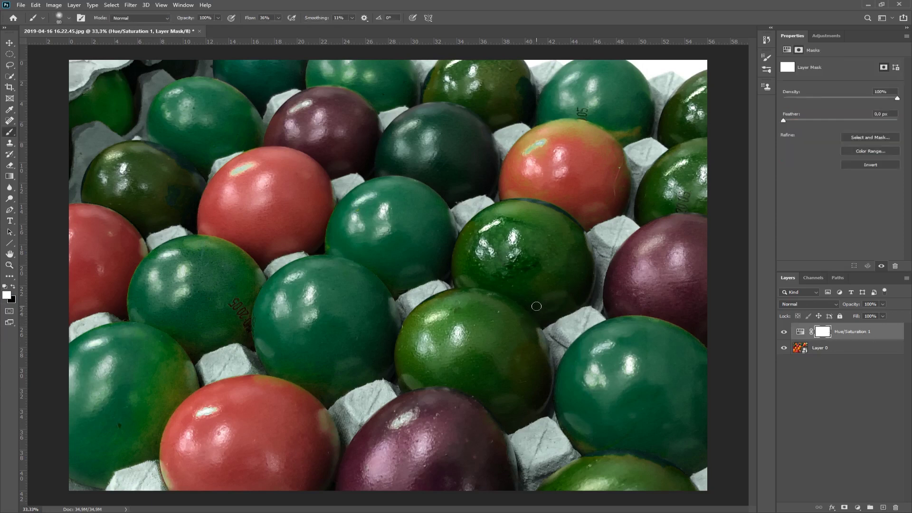
right_click(526, 267)
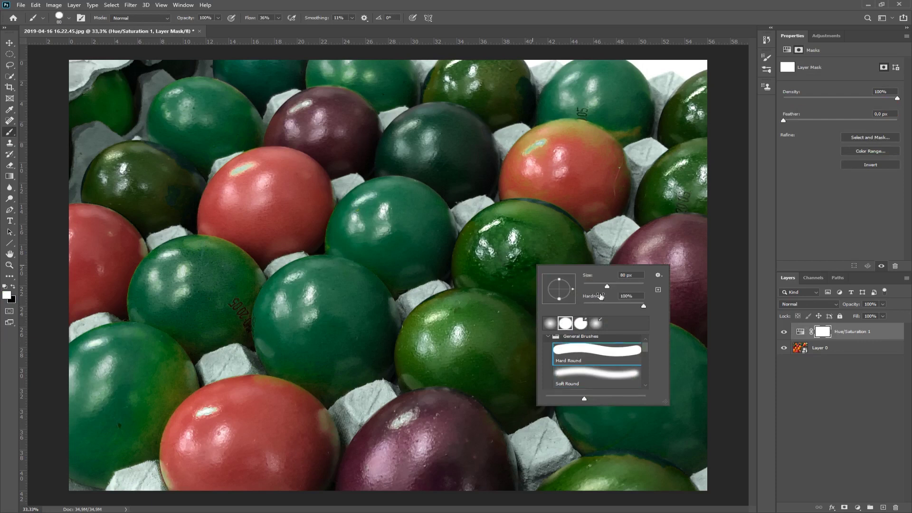
left_click_drag(607, 287, 621, 286)
left_click(480, 224)
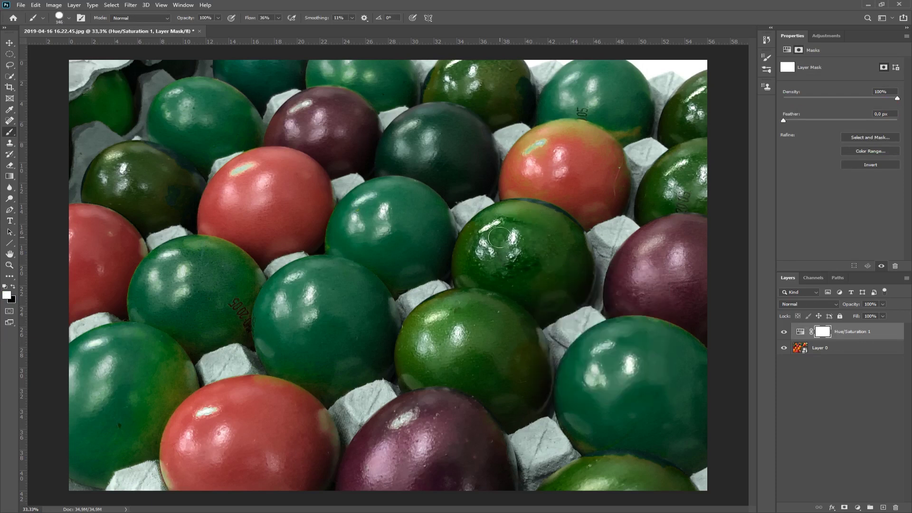
key("x")
mouse_move(509, 269)
left_mouse_down()
mouse_move(407, 249)
mouse_move(364, 209)
mouse_move(369, 221)
mouse_move(298, 217)
mouse_move(264, 202)
mouse_move(447, 203)
mouse_move(360, 187)
mouse_move(473, 203)
mouse_move(303, 222)
mouse_move(327, 239)
mouse_move(437, 248)
mouse_move(384, 274)
mouse_move(545, 281)
mouse_move(355, 296)
mouse_move(417, 301)
mouse_move(370, 283)
mouse_move(398, 283)
left_mouse_up()
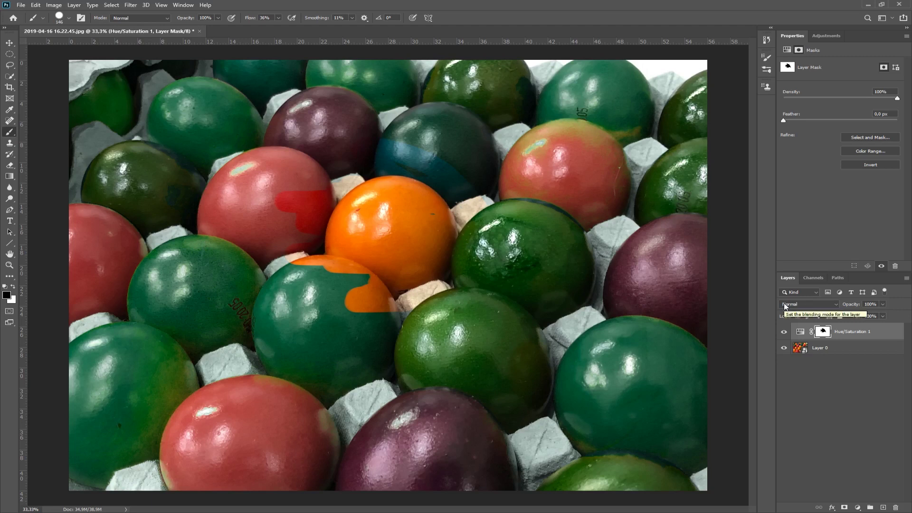
Close the egg photo without saving and open blue_blouse.jpg from the recent files
left_click(200, 32)
left_click(451, 191)
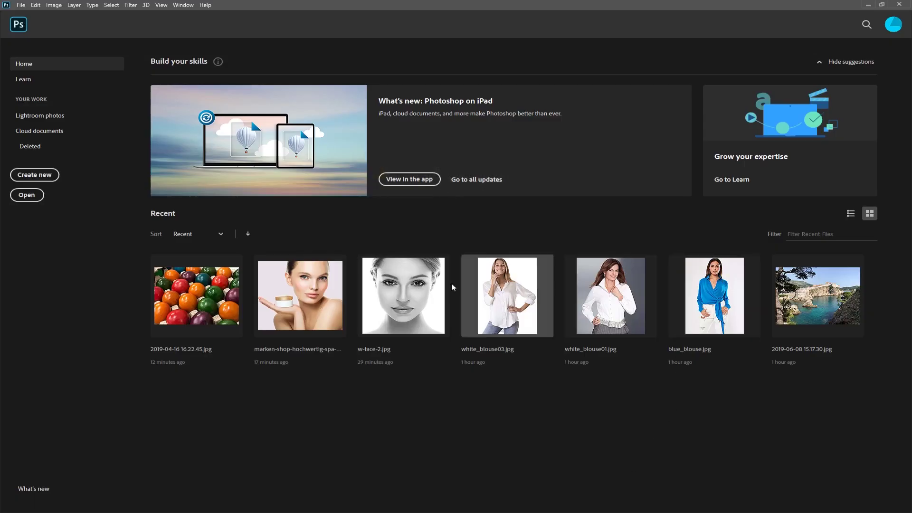
left_click(718, 289)
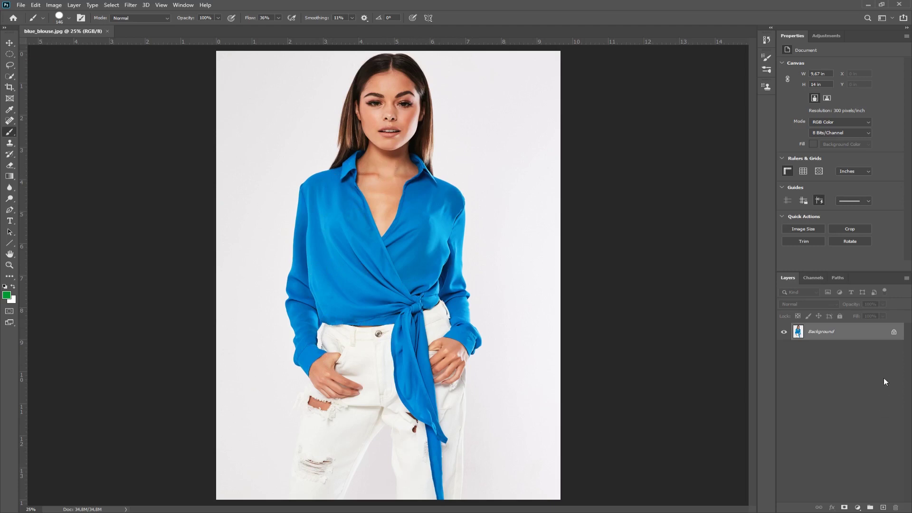
Add a Hue/Saturation adjustment layer above the blouse photo and target its Cyans range
left_click(858, 508)
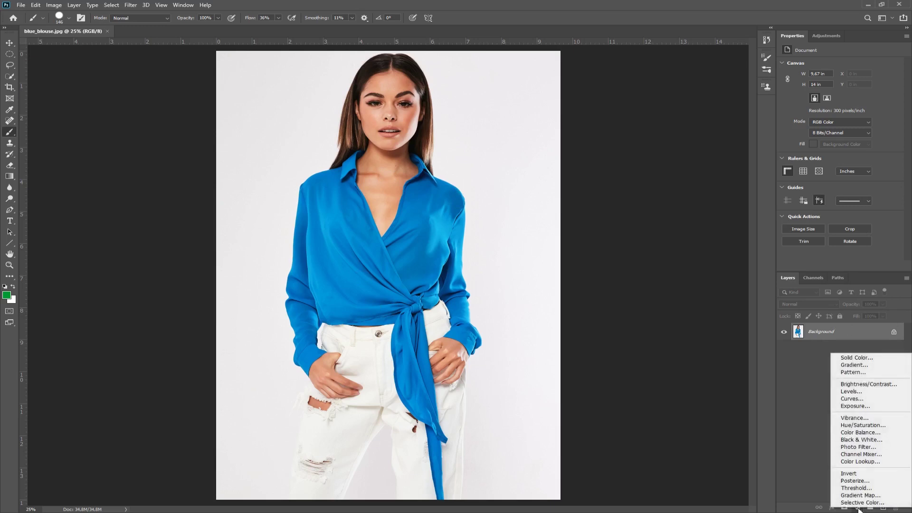
left_click(860, 426)
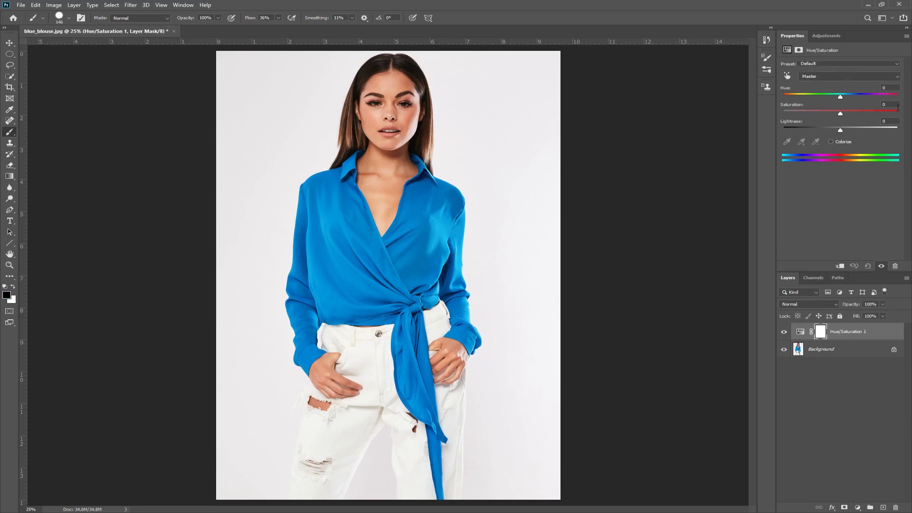
left_click(835, 76)
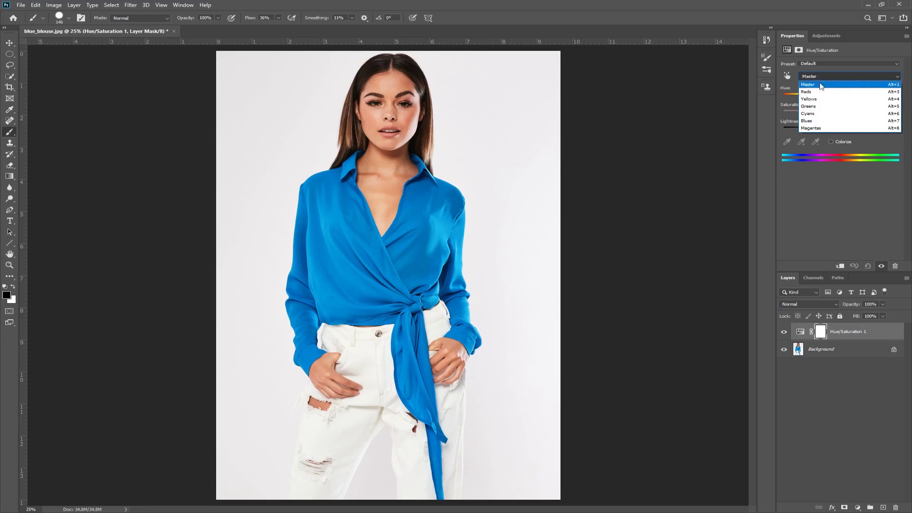
left_click(800, 72)
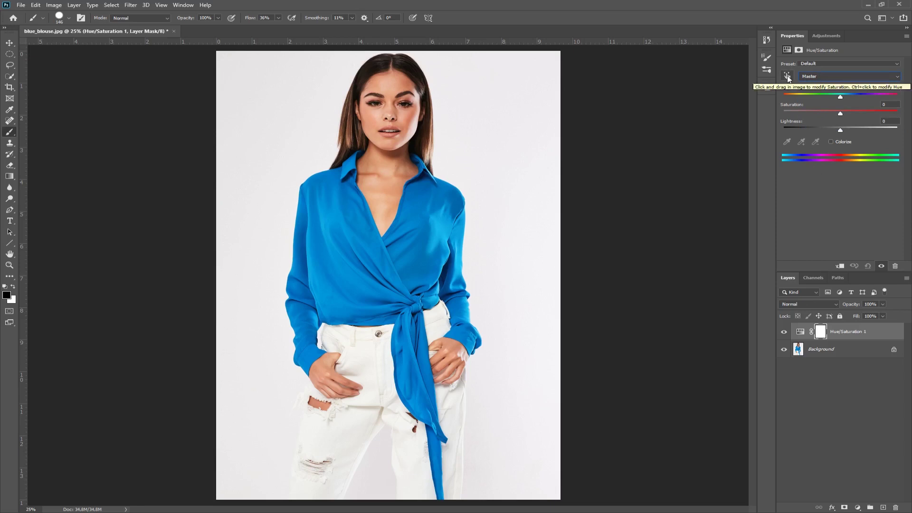
left_click(812, 76)
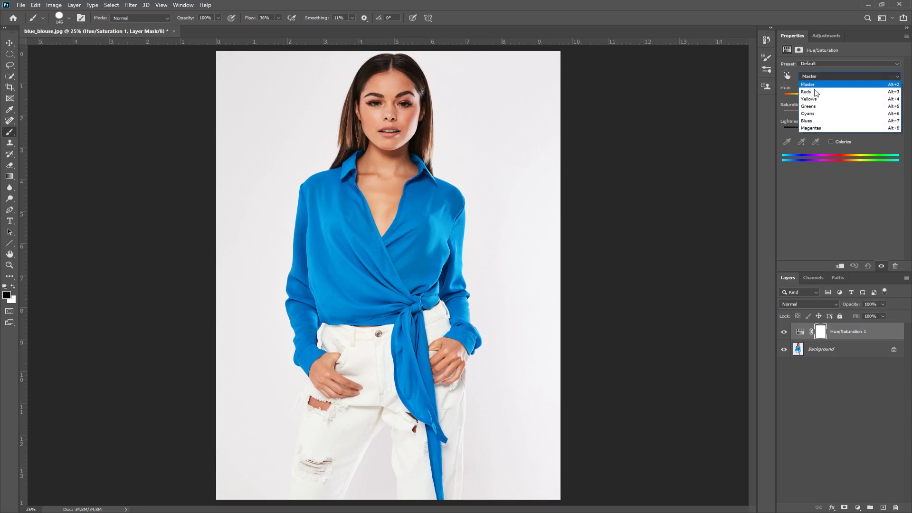
left_click(814, 115)
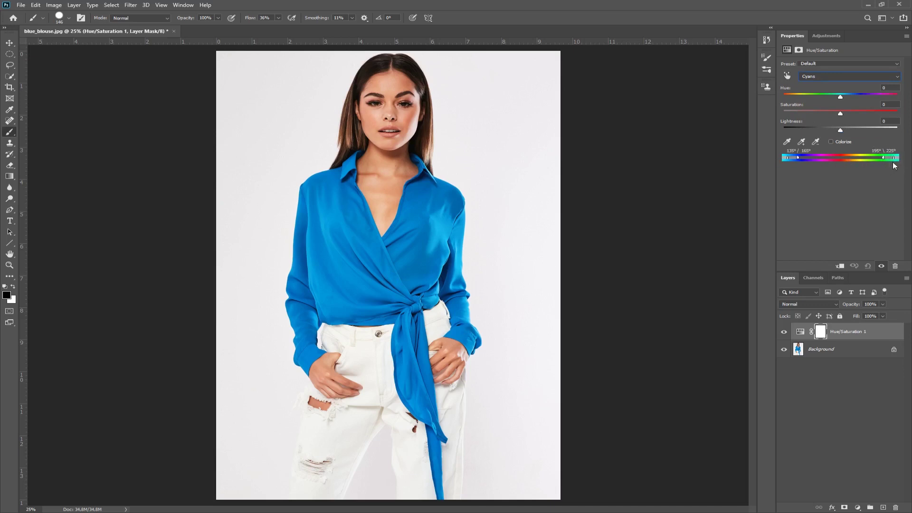
Recolour the blouse purple with a Cyans range of 143°/175° to 218°/243°, Hue +117, Saturation -31 and Lightness +15
left_click_drag(895, 160, 898, 157)
left_click_drag(800, 160, 803, 160)
left_click_drag(841, 96, 883, 100)
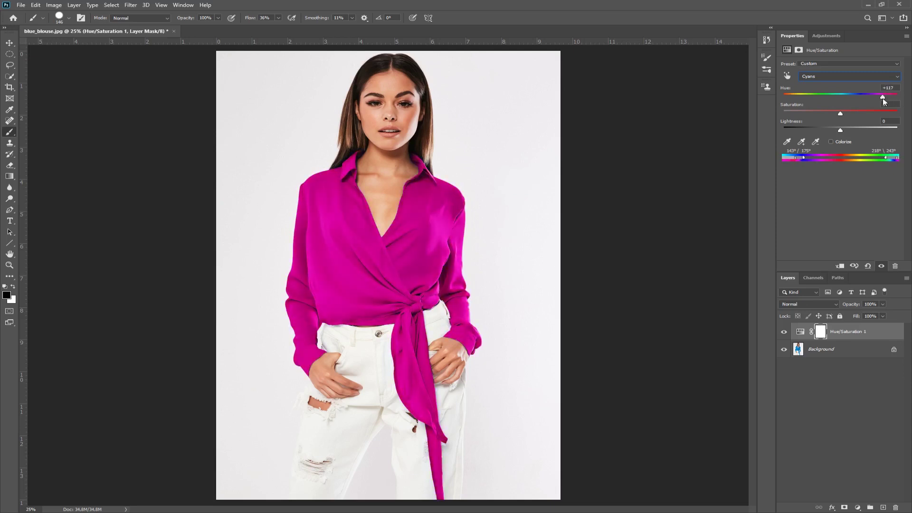
left_click_drag(842, 114, 850, 132)
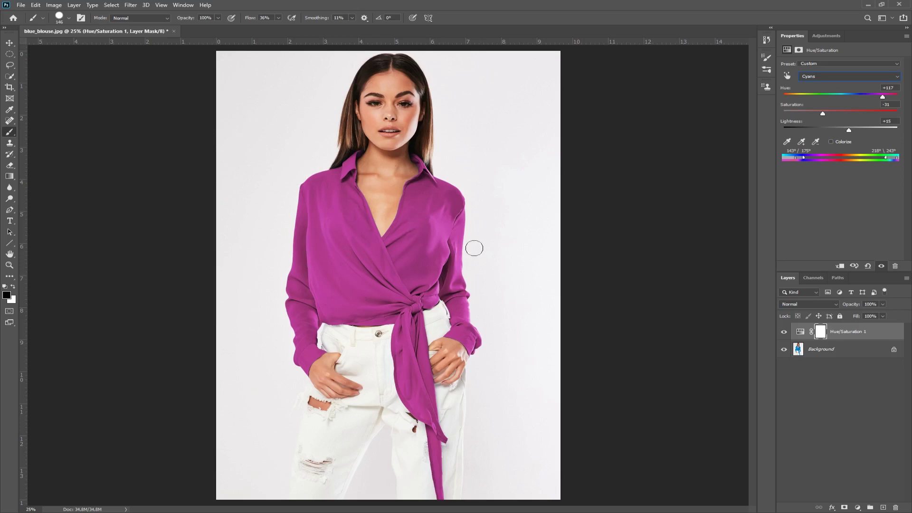
Hide the Hue/Saturation layer and select the whole blue blouse, including sleeves and tie, on the Background layer with Quick Selection
left_click(784, 332)
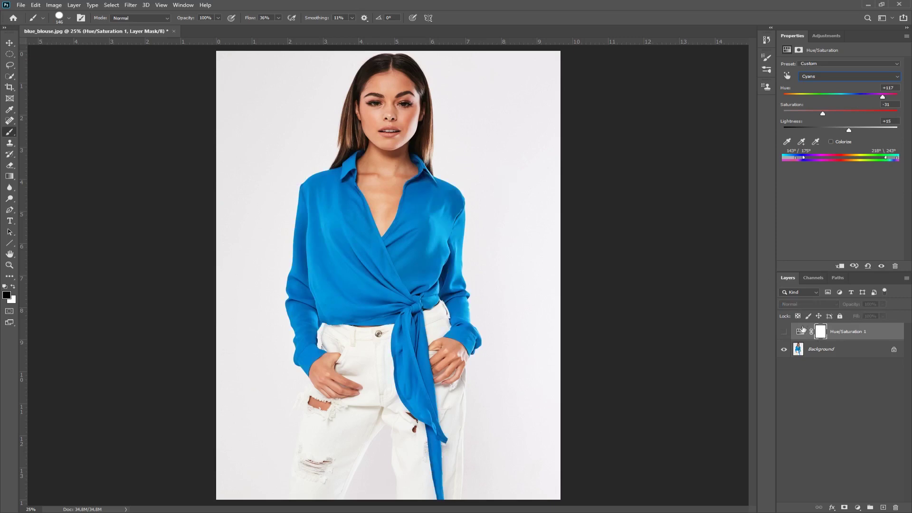
left_click(835, 350)
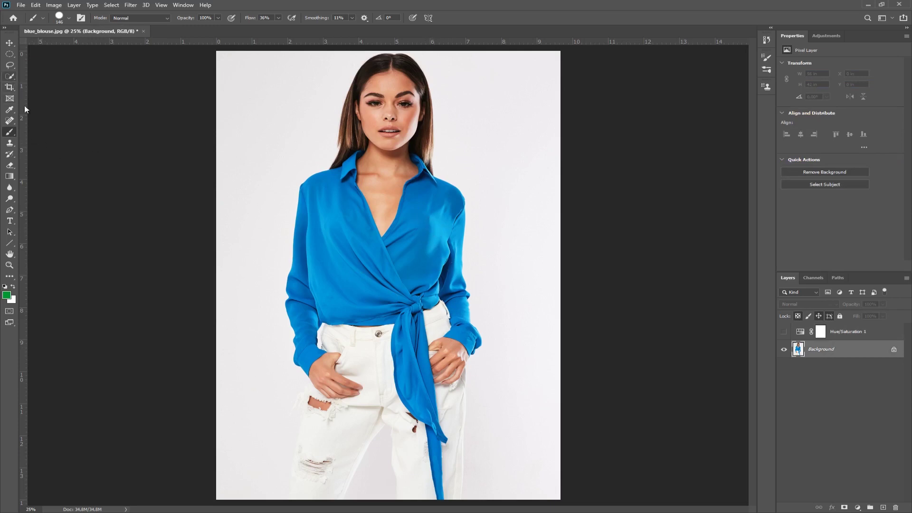
left_click(11, 77)
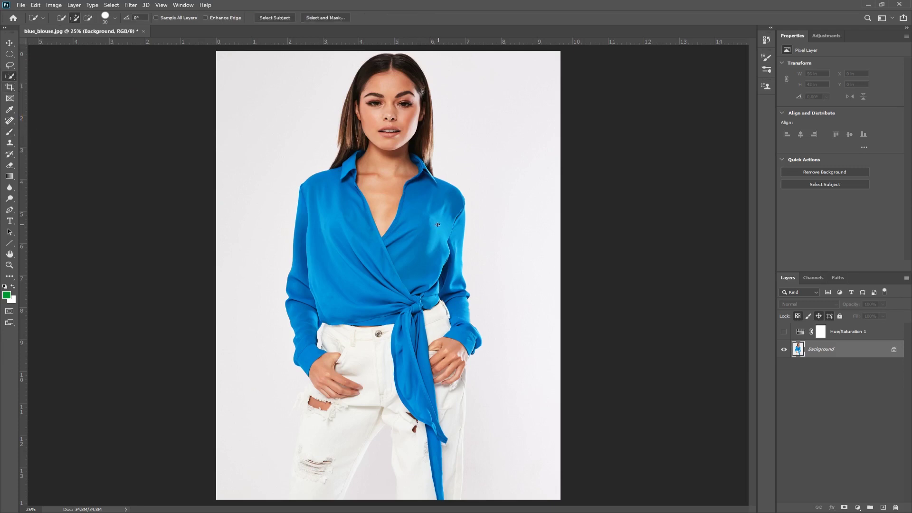
mouse_move(423, 233)
left_mouse_down()
mouse_move(421, 248)
mouse_move(367, 245)
mouse_move(369, 224)
mouse_move(345, 212)
left_mouse_up()
left_click_drag(408, 333, 413, 367)
left_click_drag(433, 425, 435, 440)
left_click_drag(455, 296, 463, 319)
left_click_drag(304, 308, 308, 324)
Examine the selection edges around the blouse's hem, tie and cuffs at 100%, and return to the full image view
left_click(9, 265)
right_click(381, 333)
left_click(395, 343)
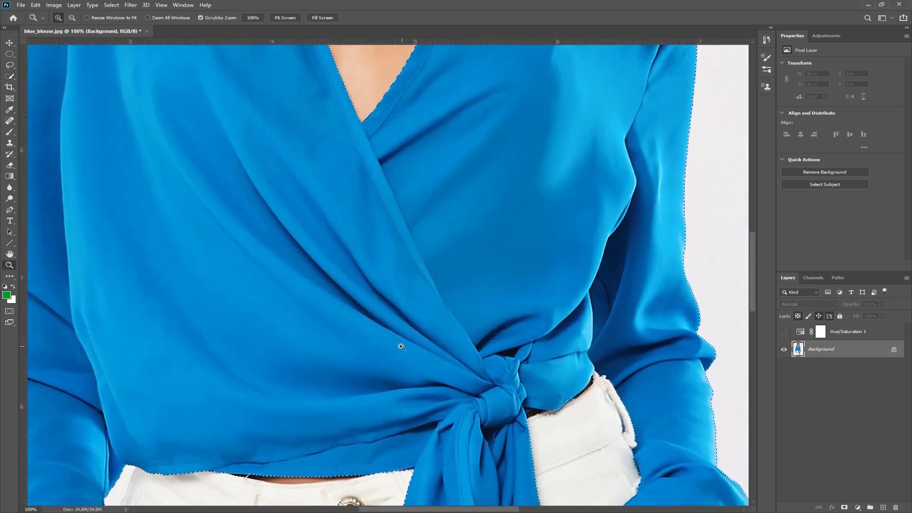
left_click_drag(434, 357, 424, 126)
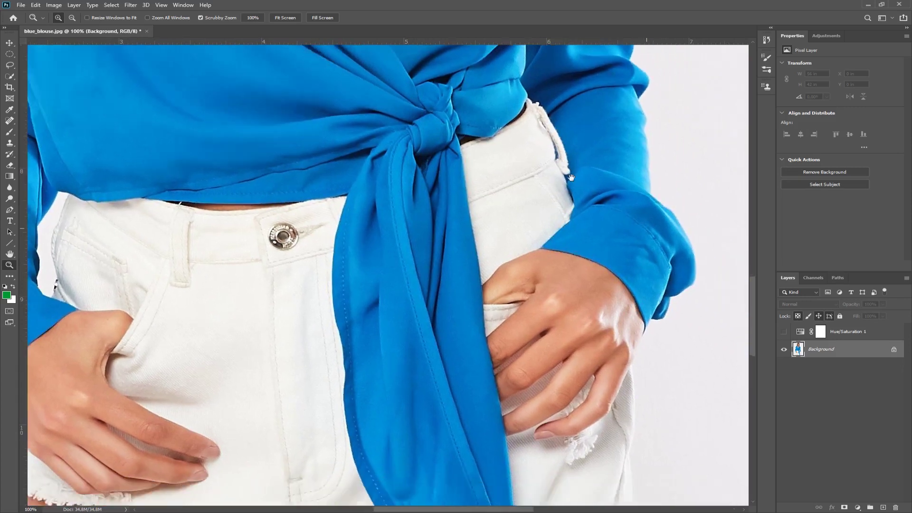
left_click_drag(571, 178, 550, 157)
left_click_drag(594, 228, 586, 138)
left_click_drag(478, 226, 476, 135)
scroll(420, 340, "down", 5)
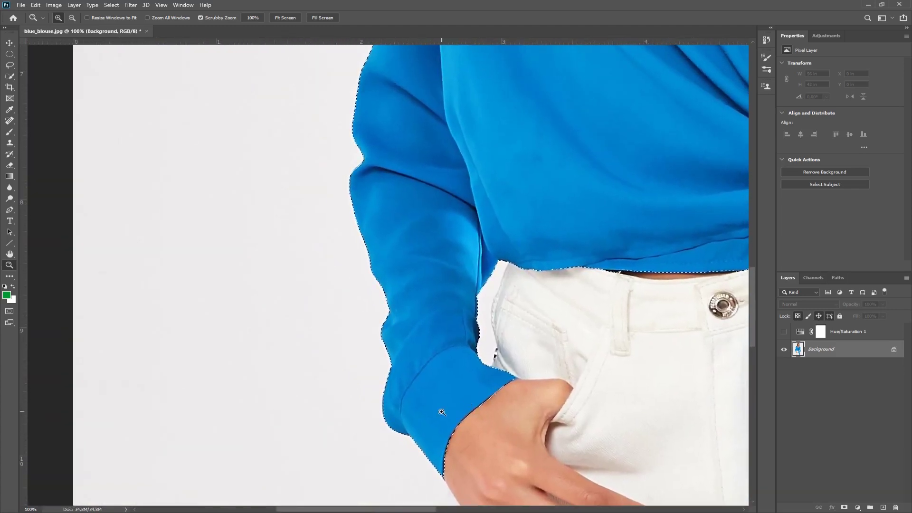
right_click(444, 236)
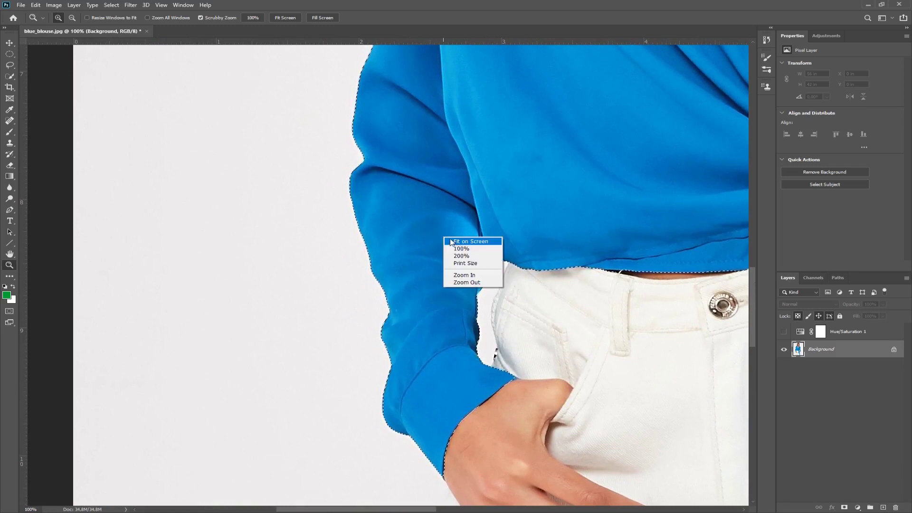
left_click(457, 242)
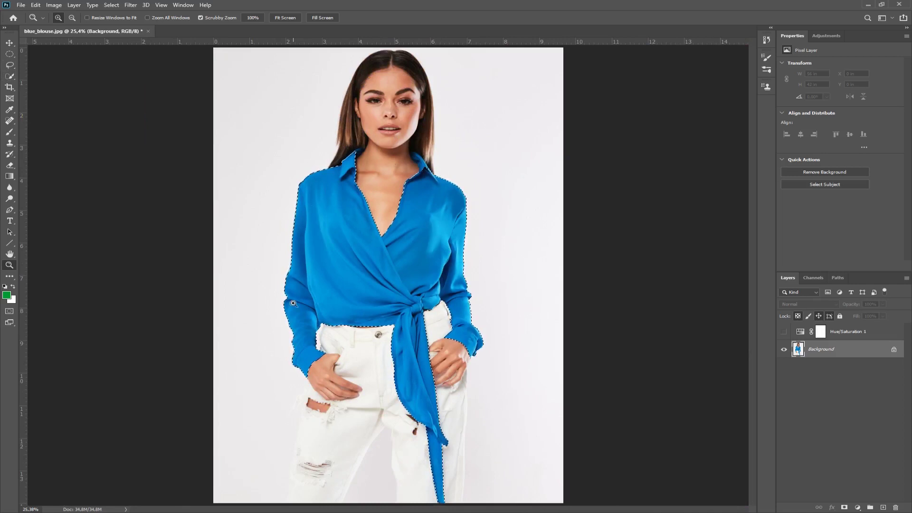
Add a Hue/Saturation adjustment layer masked to the blouse selection, view its mask alone, and return to the adjustment settings
left_click(858, 508)
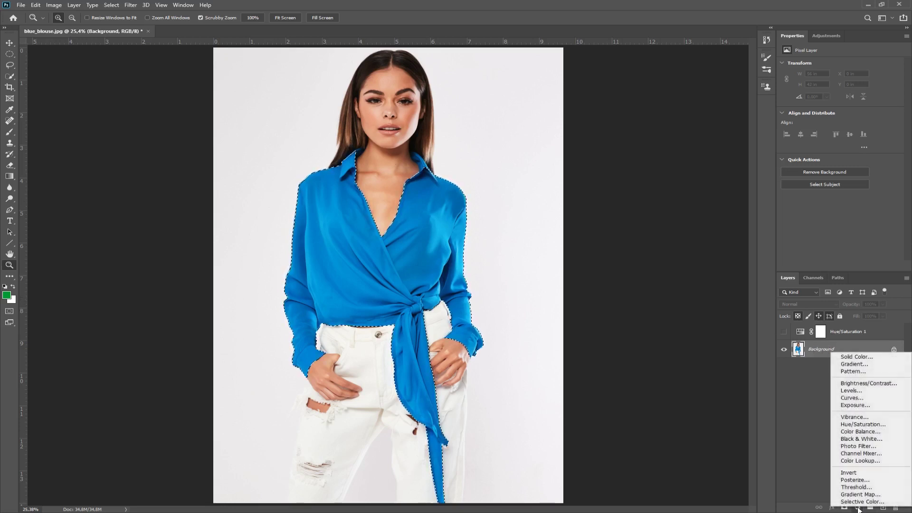
left_click(862, 425)
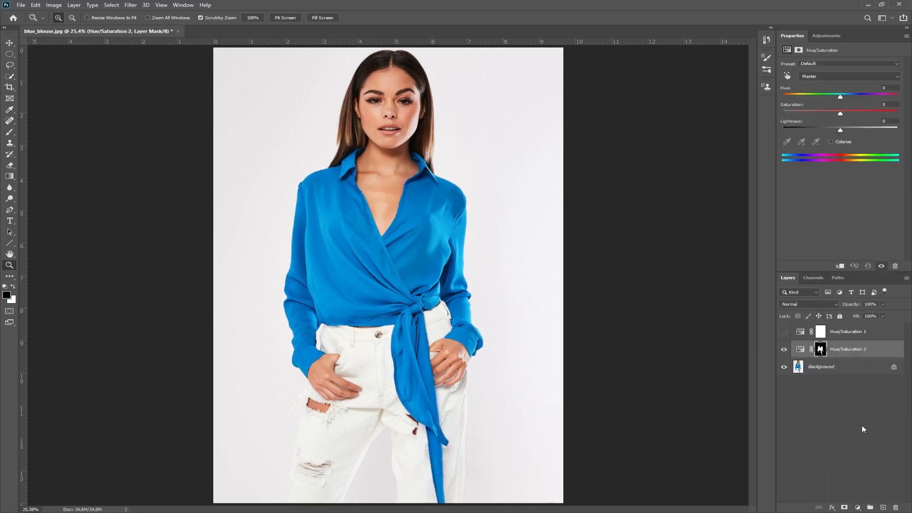
left_click(822, 351, "alt")
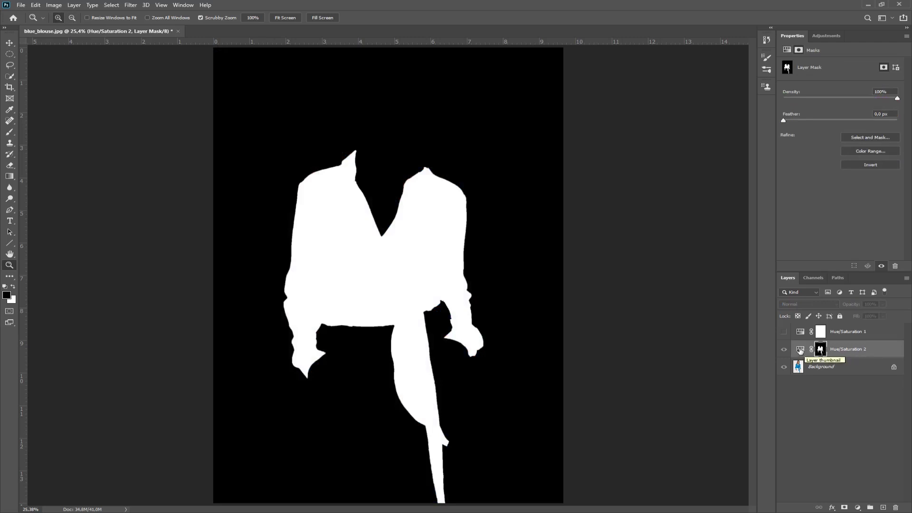
left_click(801, 351)
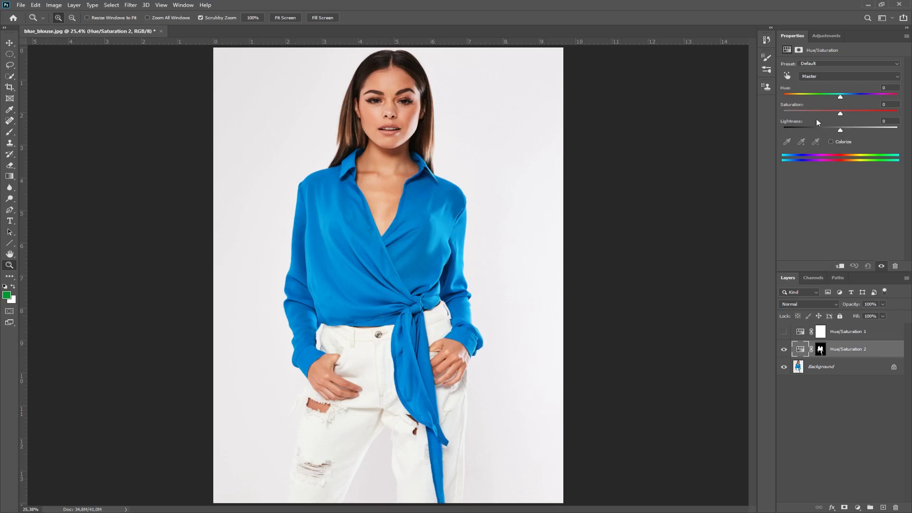
Recolour the masked blouse green in the Master range with Hue -59, Saturation +23 and Lightness -17
left_click(823, 75)
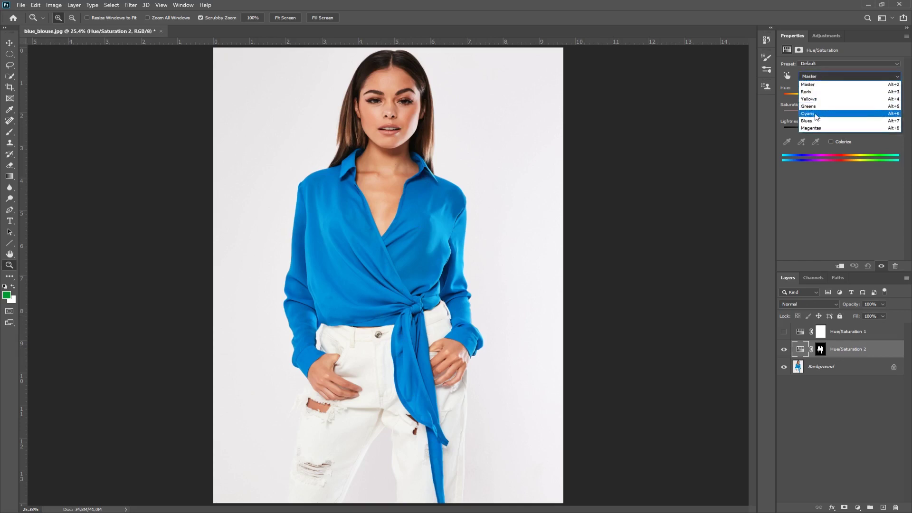
left_click(826, 74)
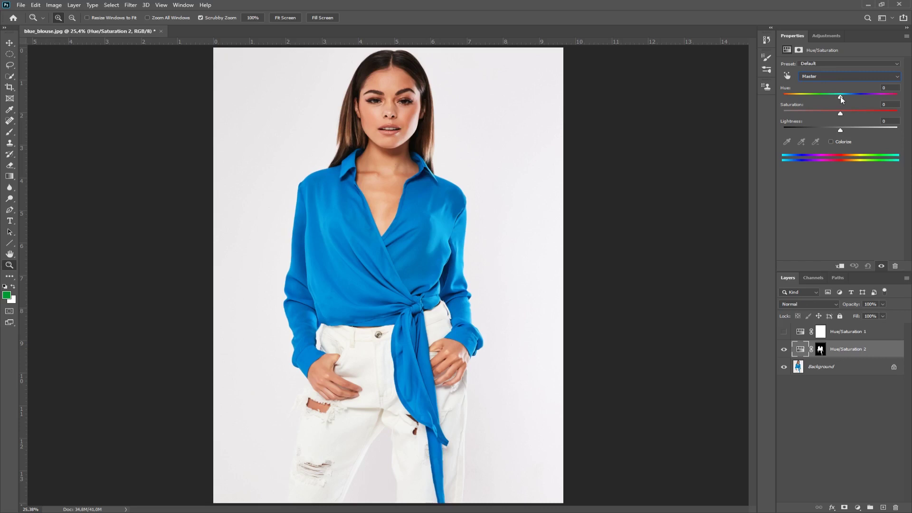
left_click_drag(840, 96, 811, 101)
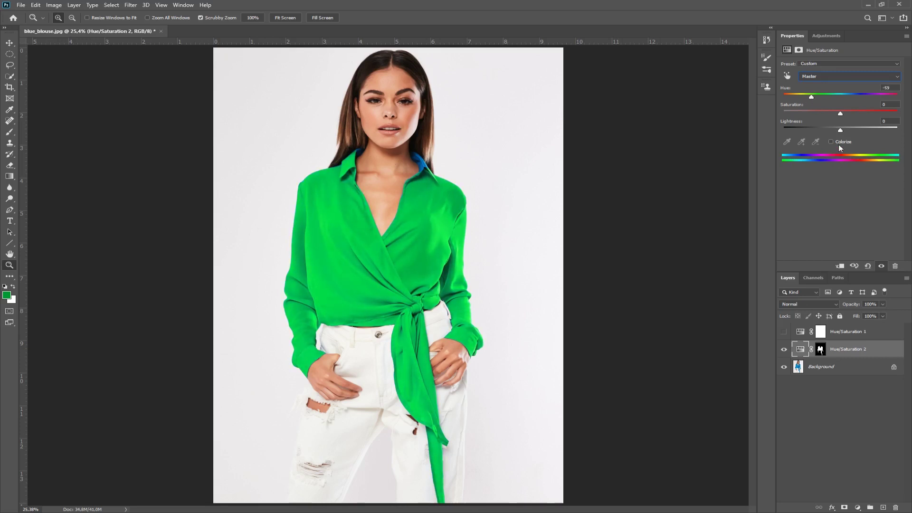
left_click_drag(838, 132, 831, 132)
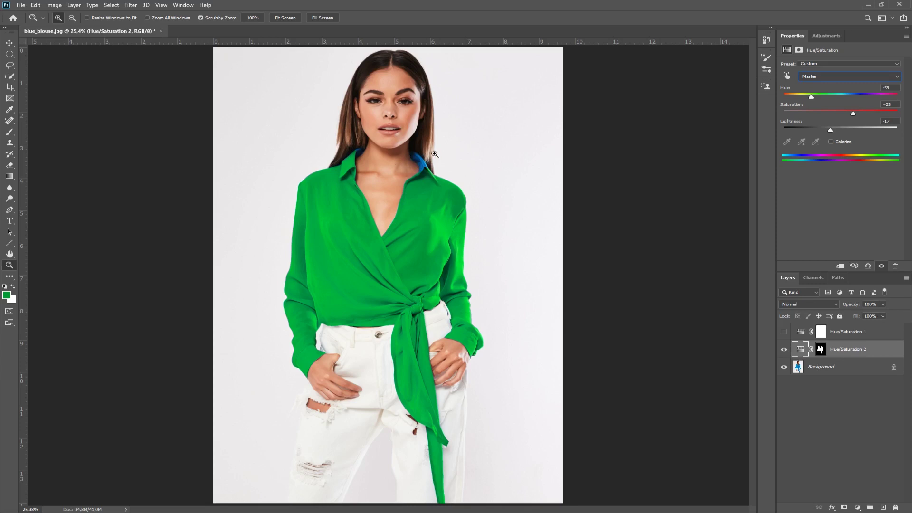
Target the Hue/Saturation 2 layer mask at the collar and set up a 34 px Soft Round brush with 0% hardness
right_click(419, 173)
left_click(436, 186)
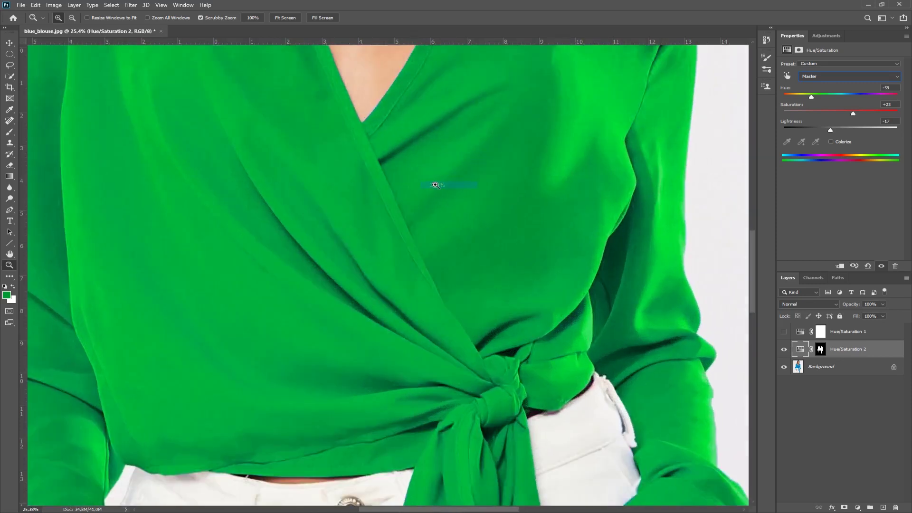
left_click_drag(448, 122, 352, 374)
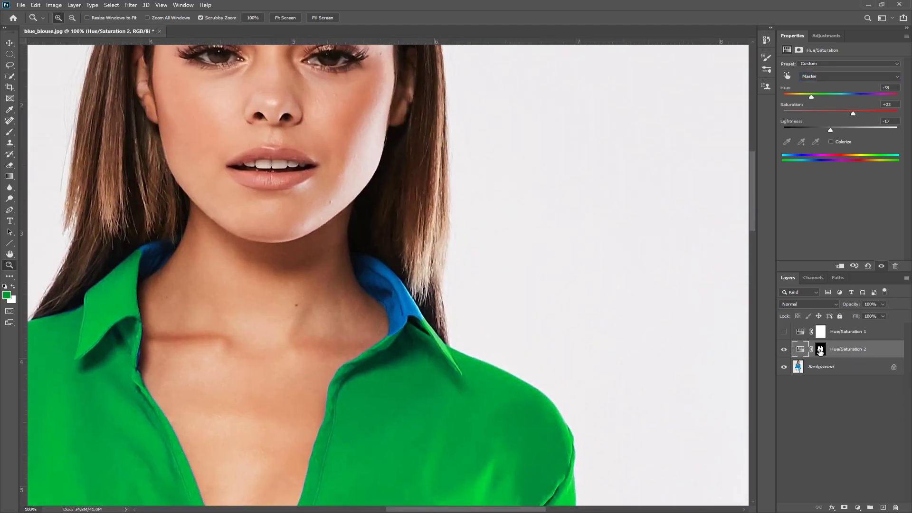
left_click(820, 352)
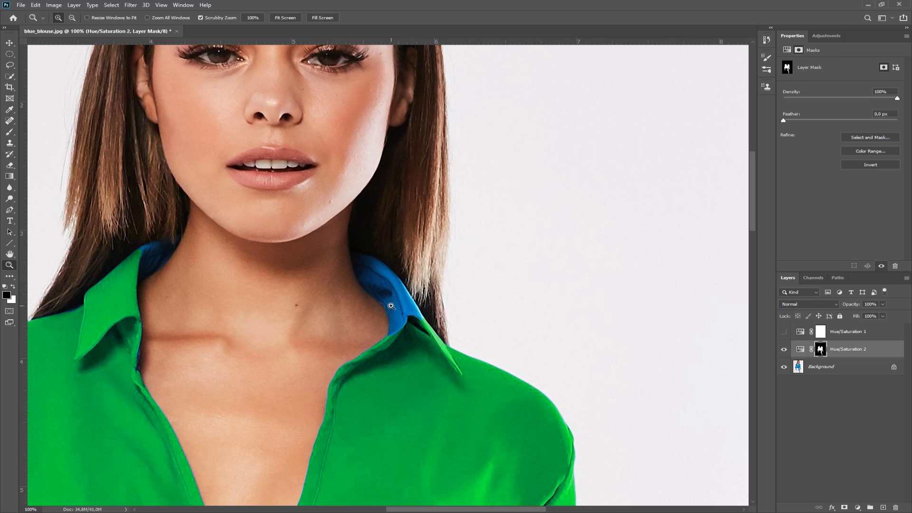
key("b")
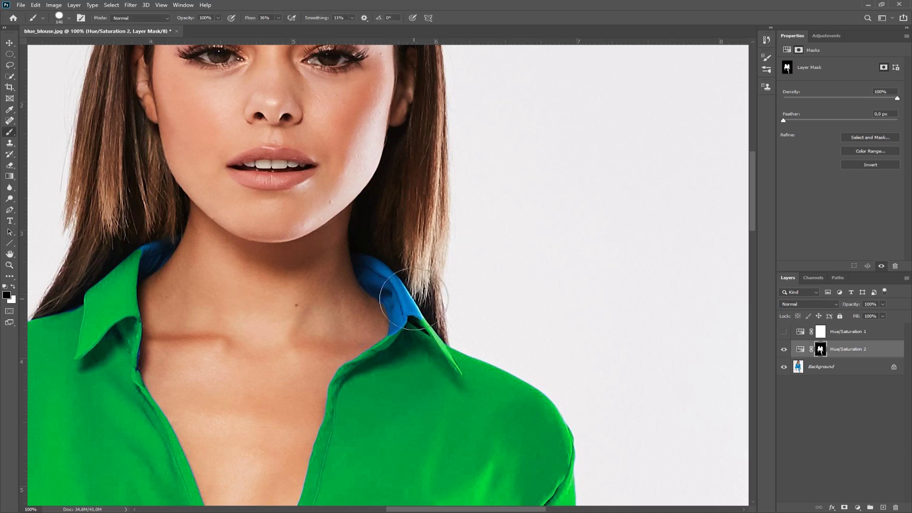
right_click(412, 302)
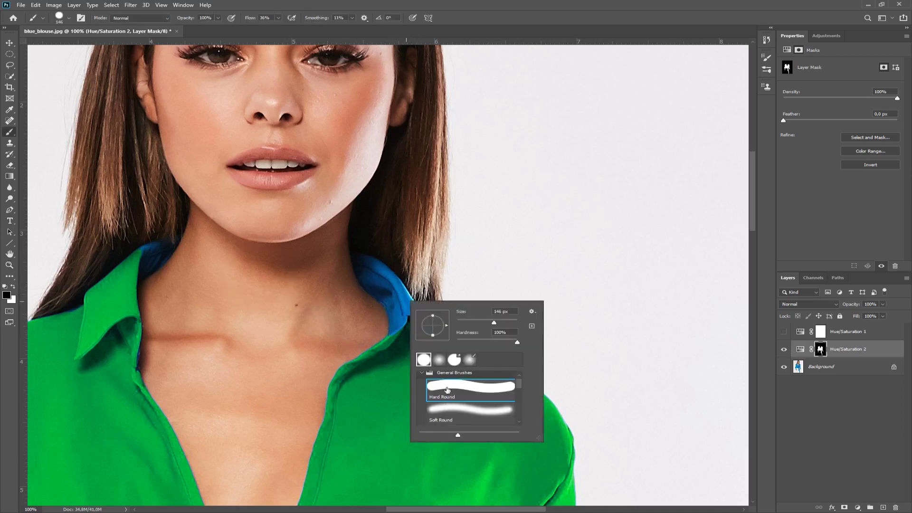
left_click(449, 410)
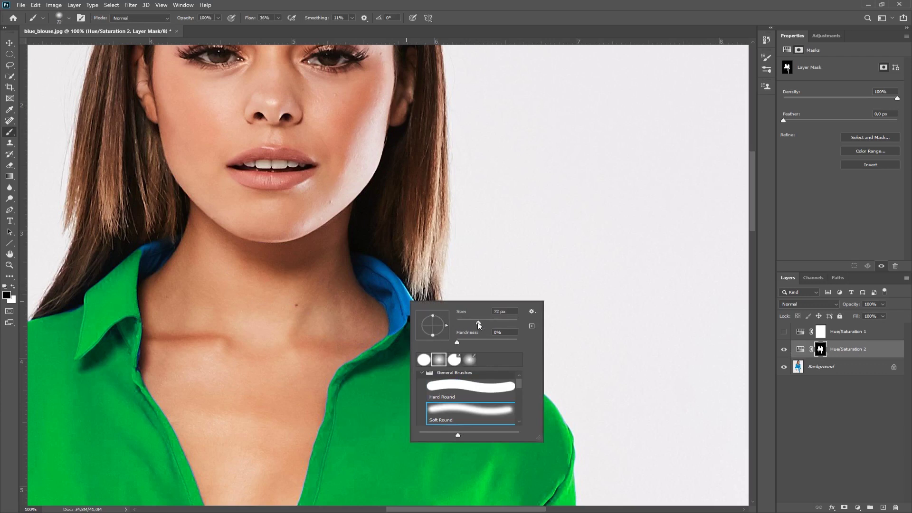
left_click_drag(479, 324, 467, 322)
key("Return")
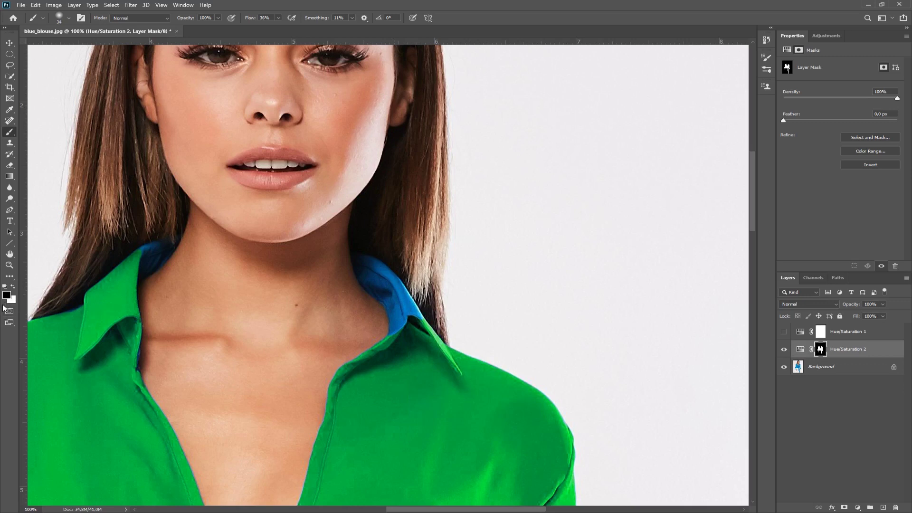
Paint white on the mask over the remaining blue areas of the collar with brush flow set to 100%
key("x")
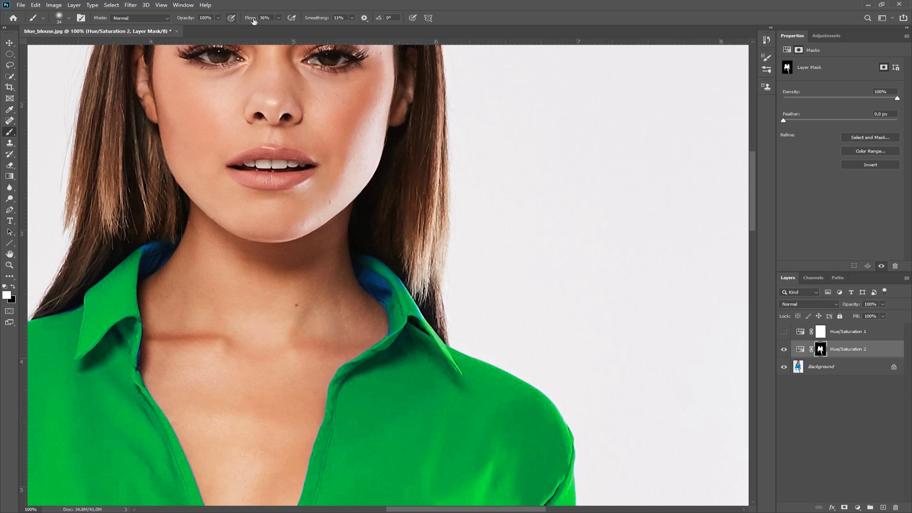
left_click(279, 18)
left_click_drag(279, 28, 334, 35)
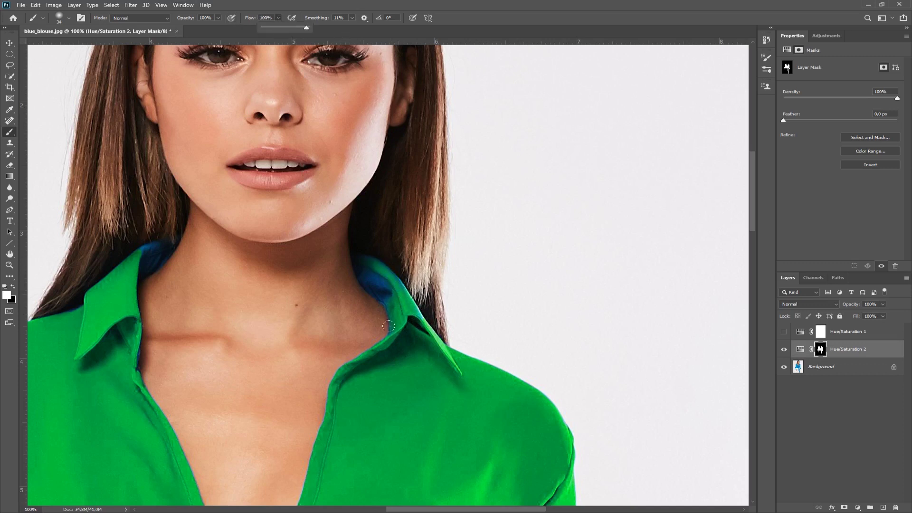
mouse_move(367, 272)
left_mouse_down()
mouse_move(392, 315)
mouse_move(385, 273)
mouse_move(373, 265)
mouse_move(388, 290)
mouse_move(360, 263)
mouse_move(404, 292)
left_mouse_up()
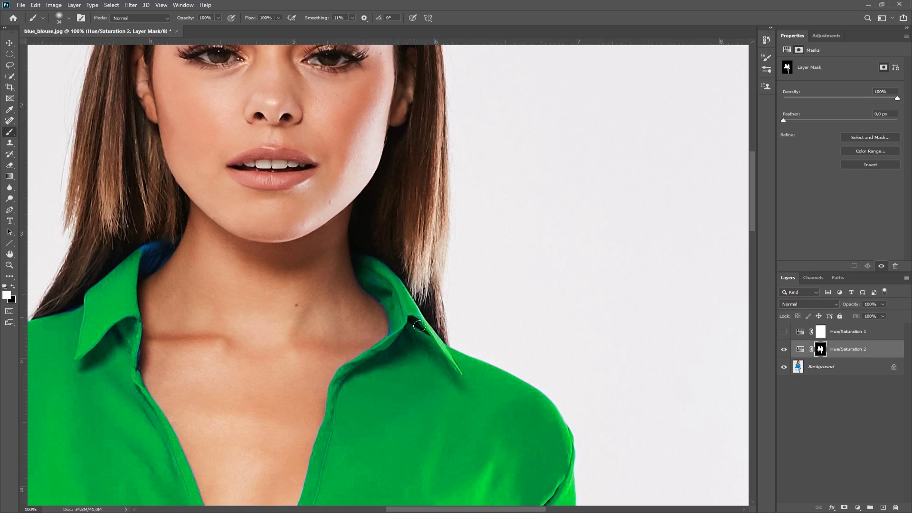
mouse_move(419, 326)
left_mouse_down()
mouse_move(402, 317)
mouse_move(385, 355)
mouse_move(393, 346)
mouse_move(434, 361)
mouse_move(410, 290)
mouse_move(373, 262)
mouse_move(419, 316)
mouse_move(376, 285)
mouse_move(386, 290)
mouse_move(377, 274)
mouse_move(409, 301)
mouse_move(377, 285)
mouse_move(388, 351)
left_mouse_up()
mouse_move(152, 262)
left_mouse_down()
mouse_move(145, 251)
mouse_move(159, 255)
mouse_move(139, 274)
left_mouse_up()
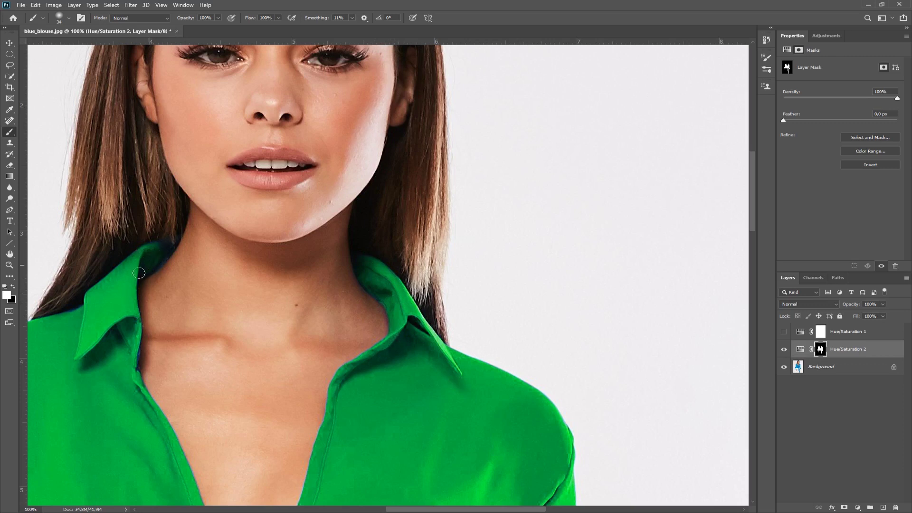
Hide Hue/Saturation 2, examine the original blouse's collar and V-neckline edges at 200% and 400%, and return to the full image view
left_click(785, 349)
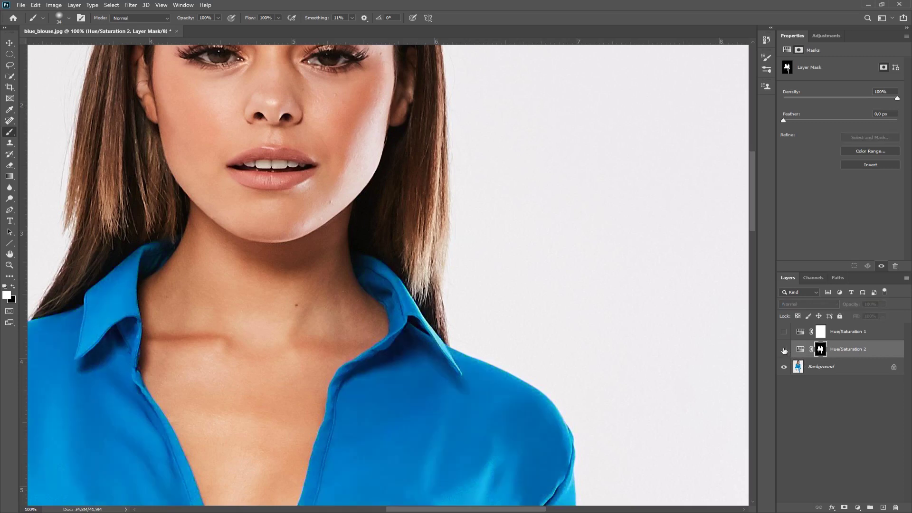
left_click(10, 265)
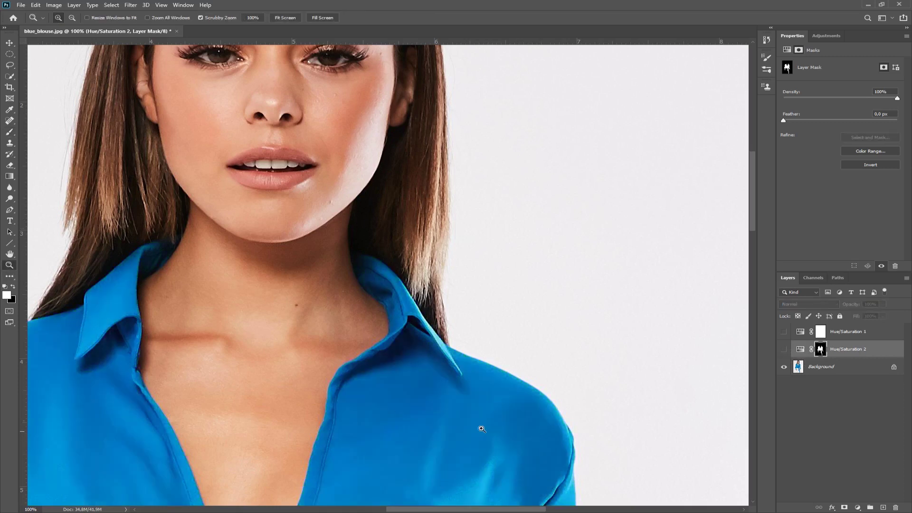
right_click(479, 426)
left_click(457, 428)
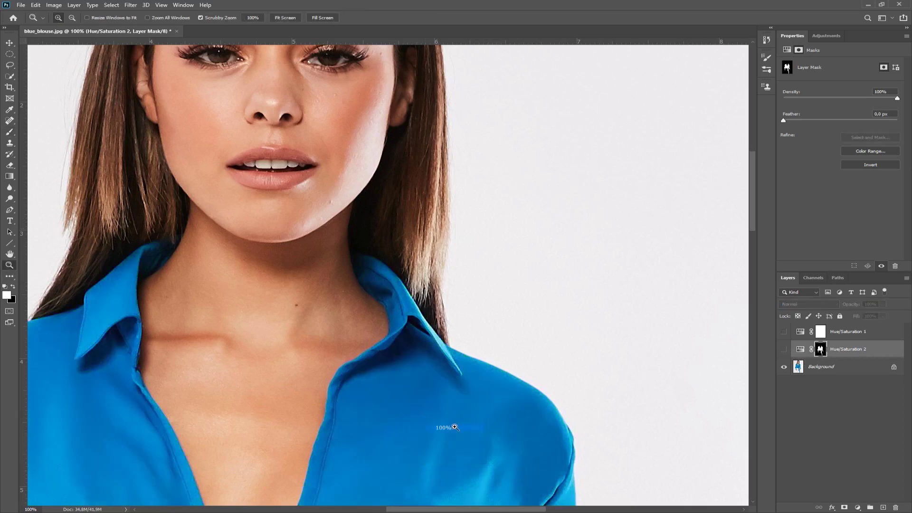
right_click(349, 453)
left_click(365, 469)
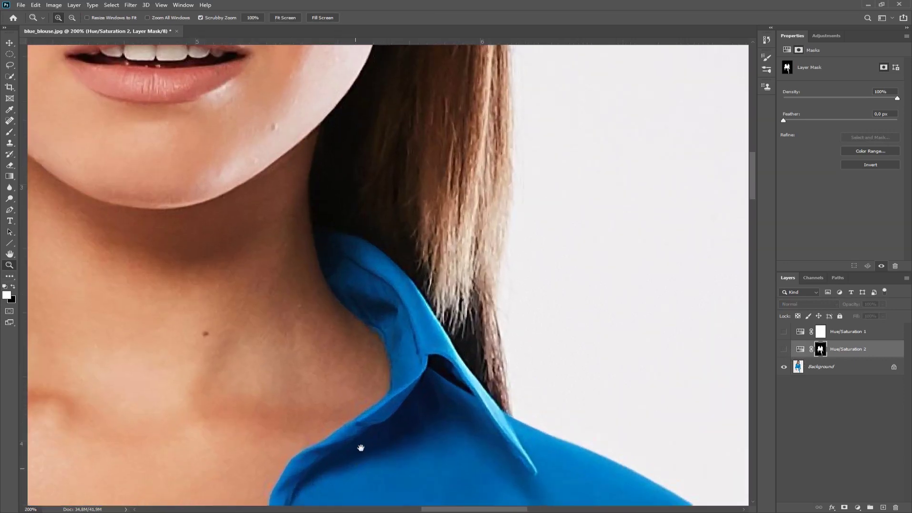
left_click_drag(361, 444, 470, 234)
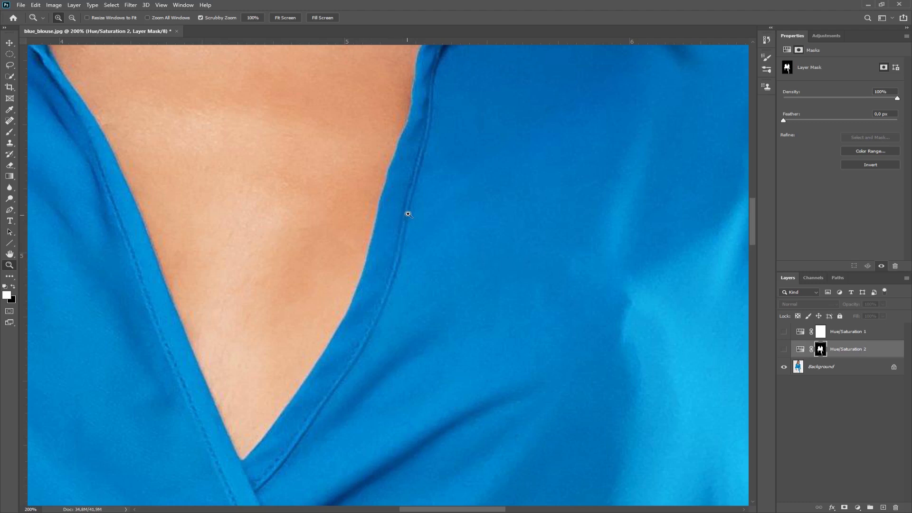
scroll(406, 224, "up", 5)
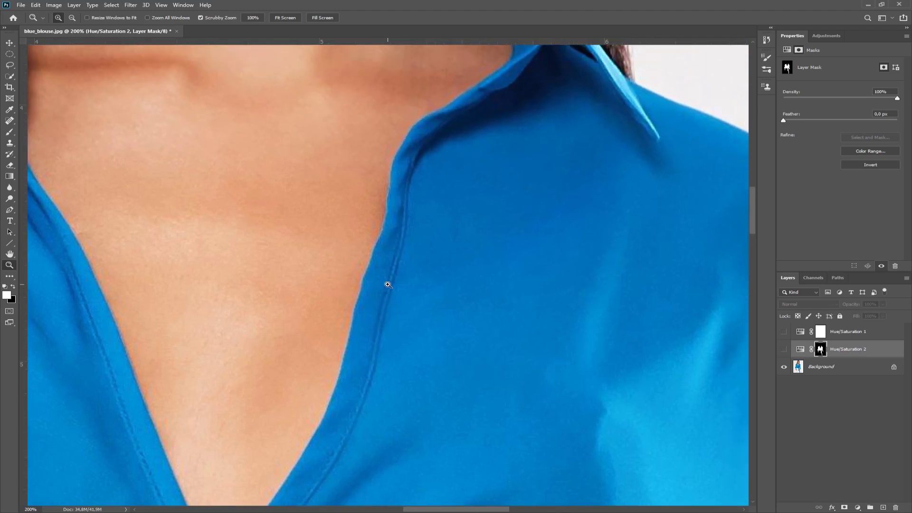
left_click(388, 285)
left_click(388, 285)
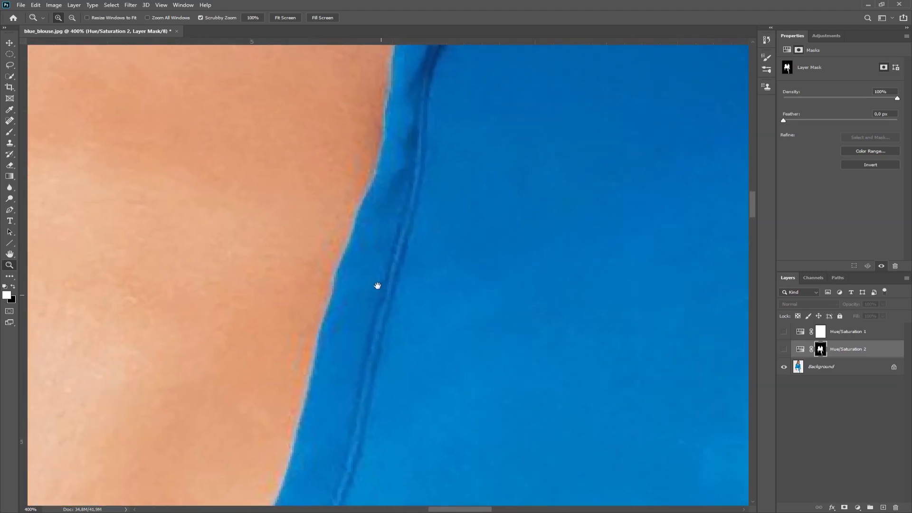
left_click_drag(377, 287, 364, 168)
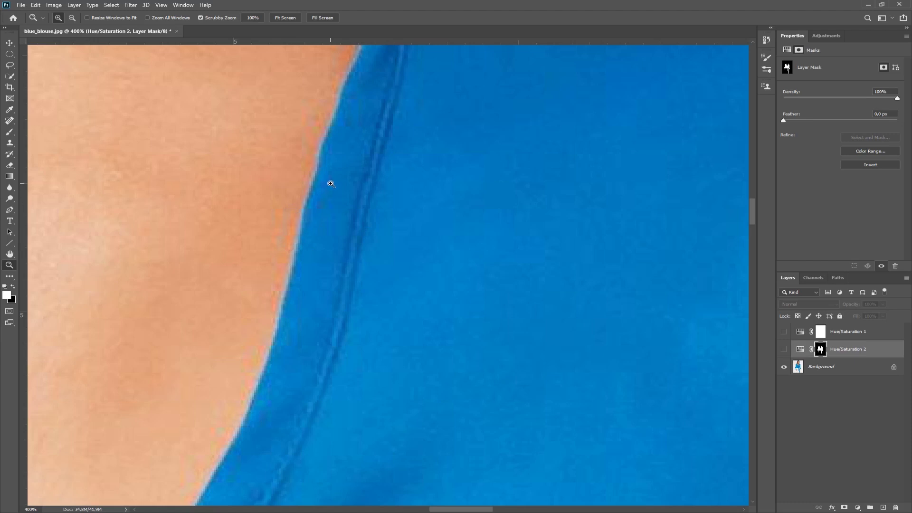
left_click_drag(310, 354, 378, 107)
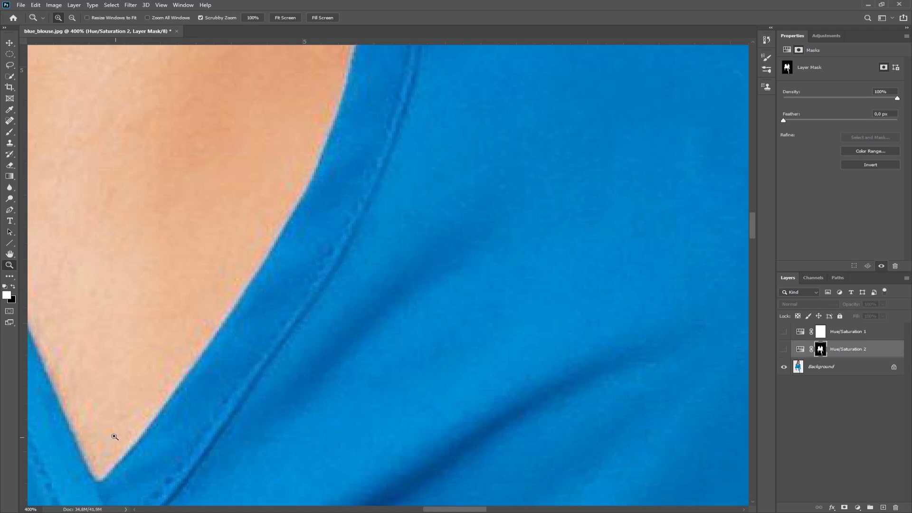
left_click_drag(112, 434, 235, 447)
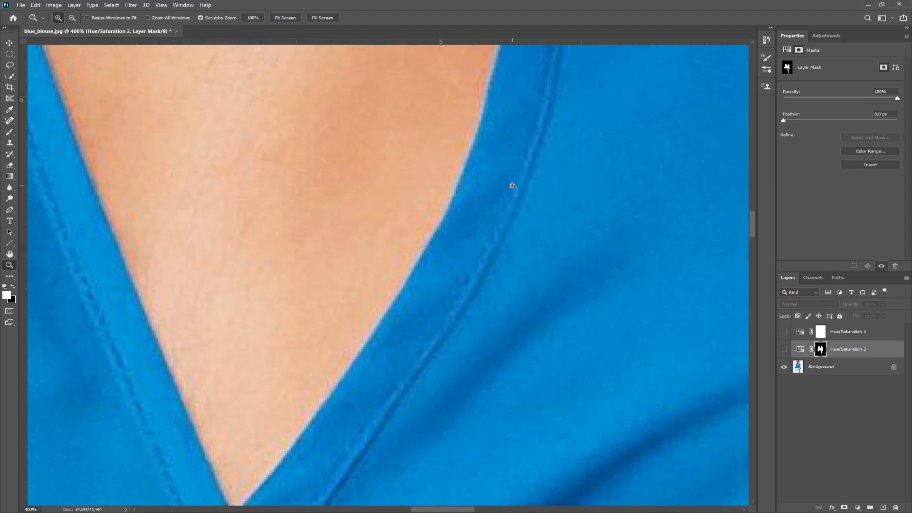
right_click(484, 191)
left_click(519, 197)
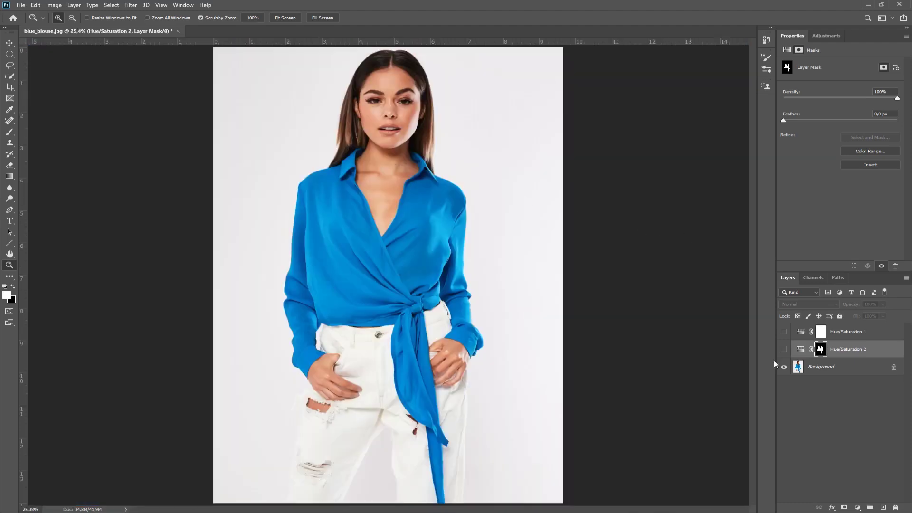
Show Hue/Saturation 2 to inspect the green neckline edge at about 253%, and swap its visibility for Hue/Saturation 1
left_click(784, 350)
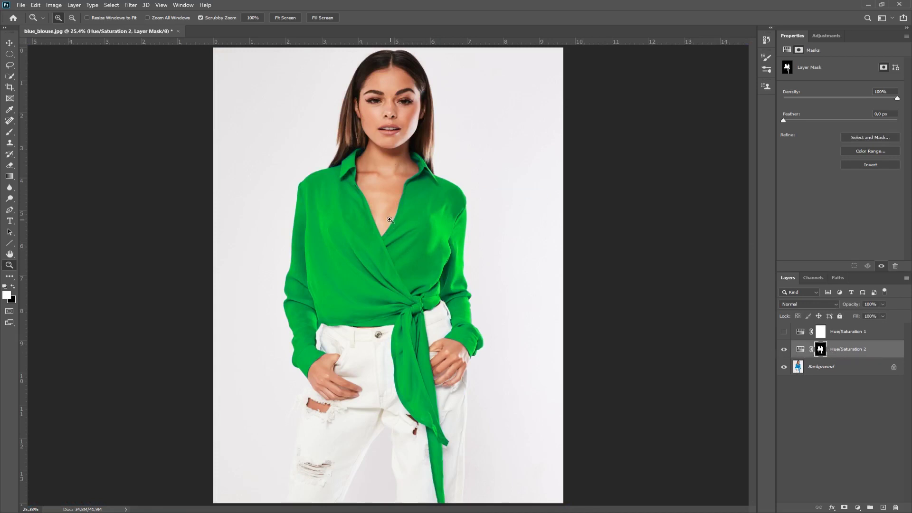
left_click_drag(395, 217, 472, 292)
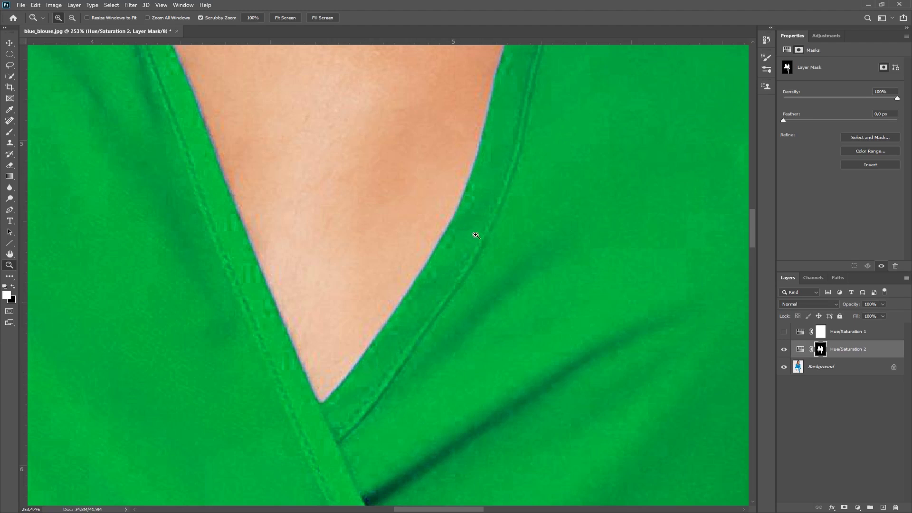
left_click(784, 350)
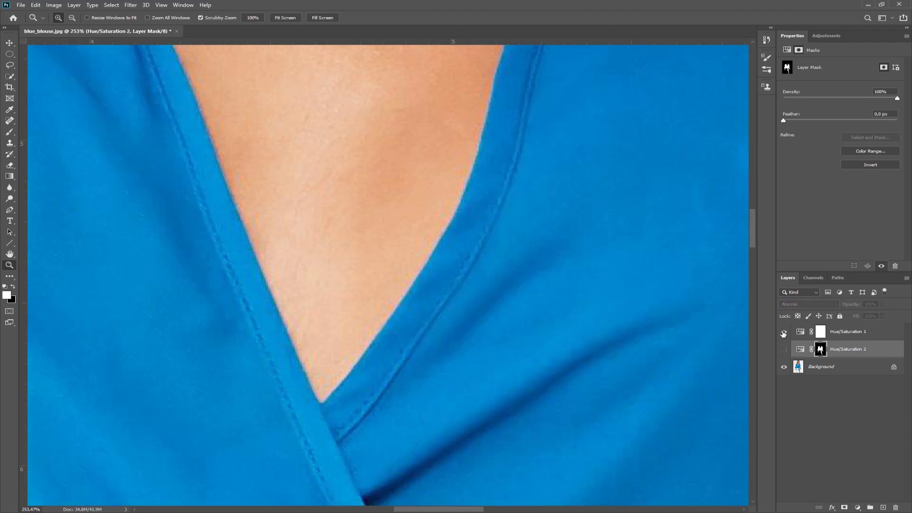
left_click(784, 333)
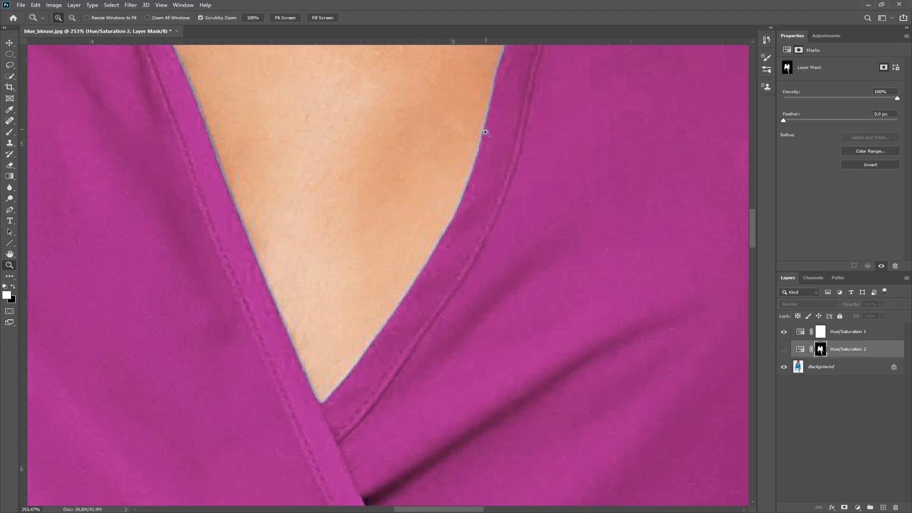
Recolour the blouse purple in the Cyans range of Hue/Saturation 1 with Hue +106
left_click(845, 337)
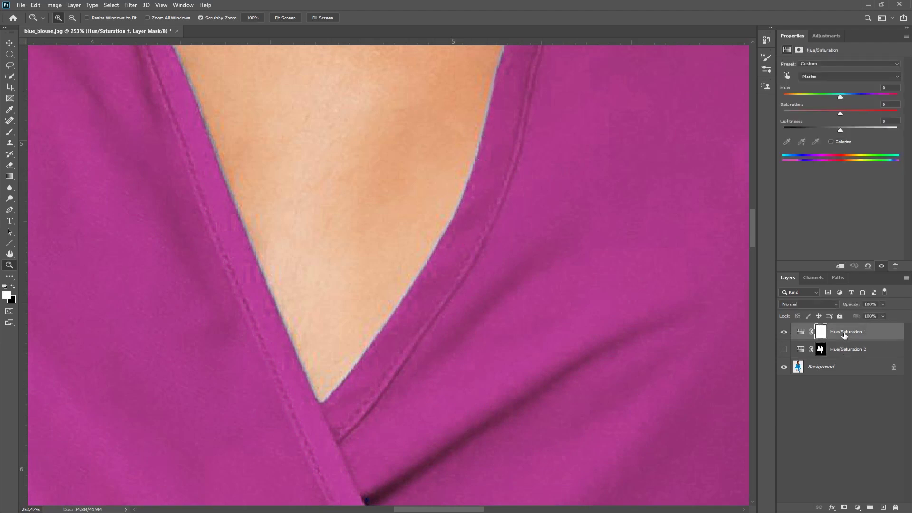
left_click(800, 332)
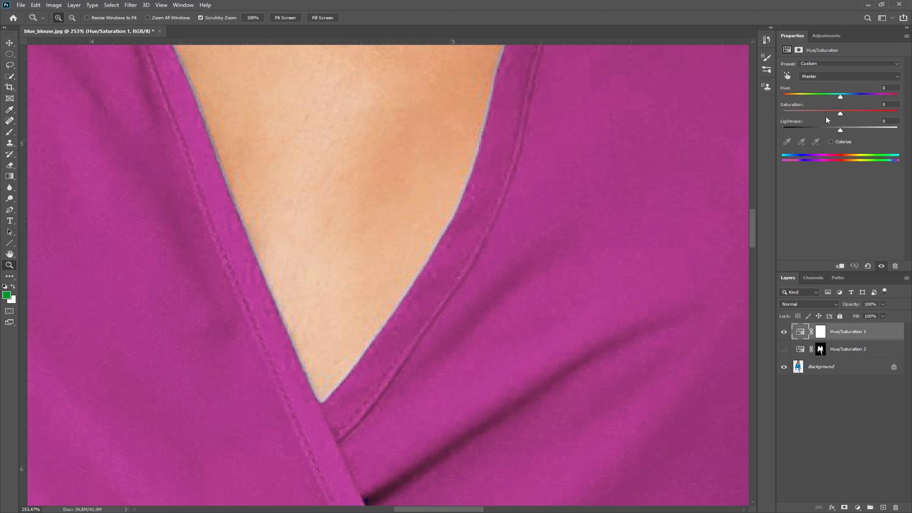
left_click(788, 77)
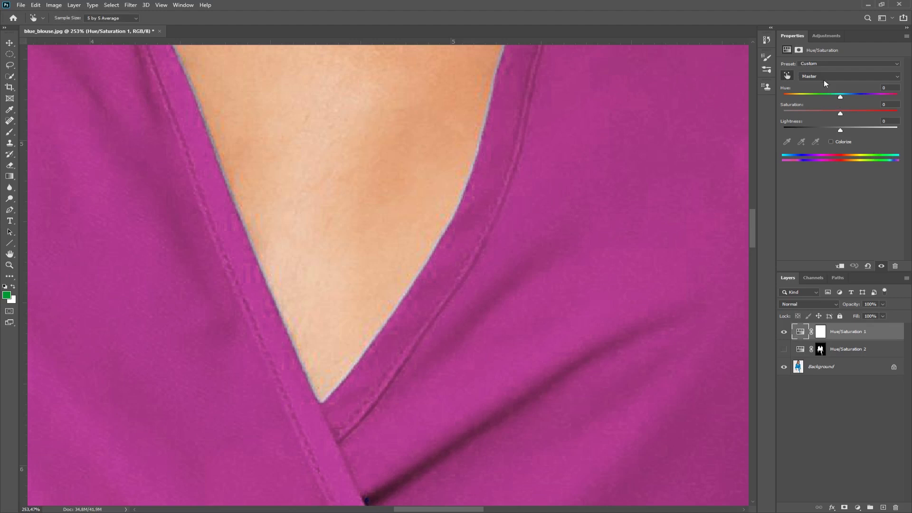
left_click(825, 79)
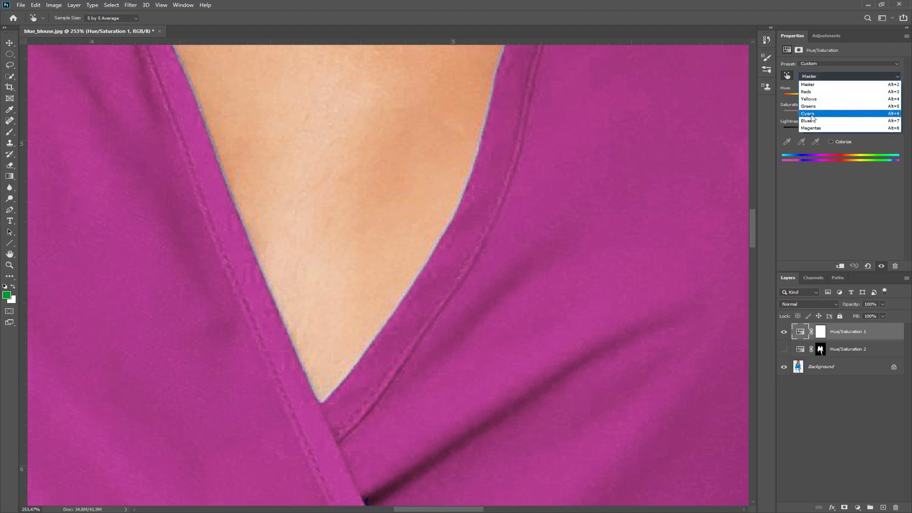
left_click(812, 116)
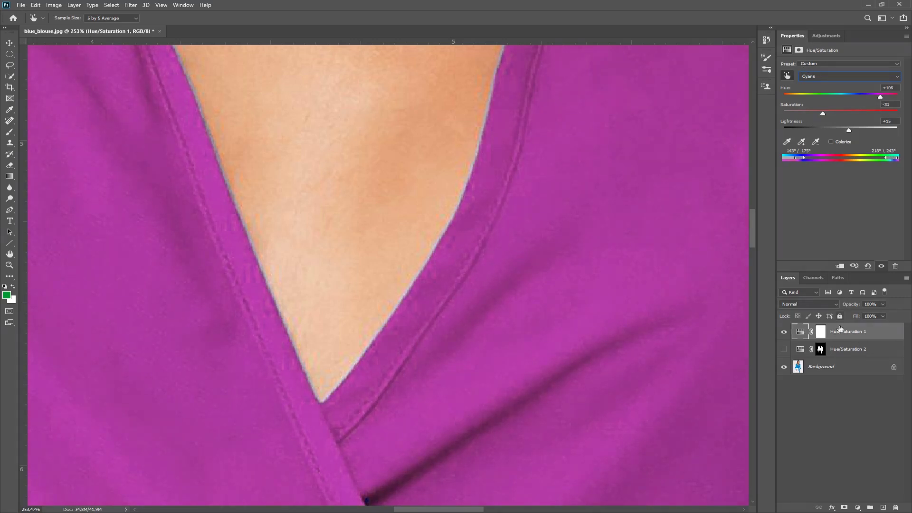
Toggle Hue/Saturation 2 on and off for comparison, and view the full purple blouse image
left_click(785, 350)
left_click(785, 350)
left_click(10, 265)
right_click(434, 291)
left_click(446, 298)
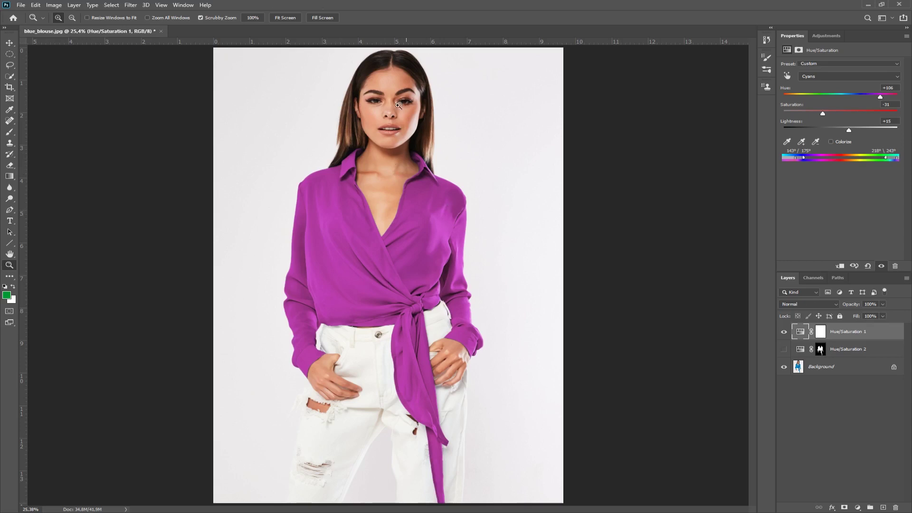
Close blue_blouse.jpg without saving the changes
left_click(161, 32)
left_click(453, 191)
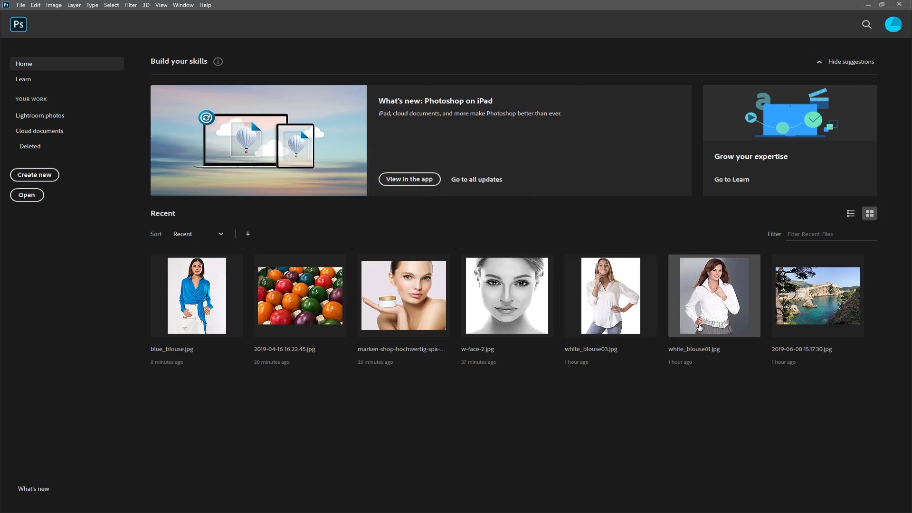
Open white_blouse01.jpg from the recent files to view it, and close it again
left_click(723, 302)
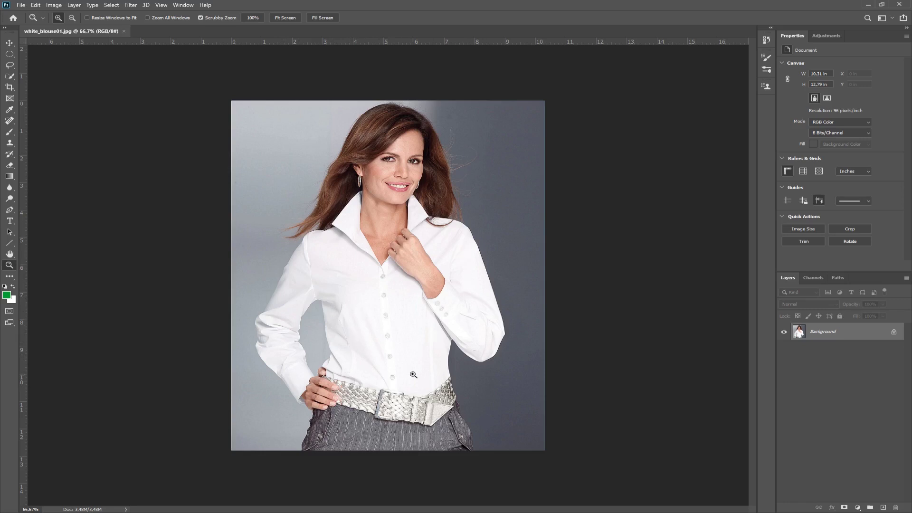
left_click(124, 31)
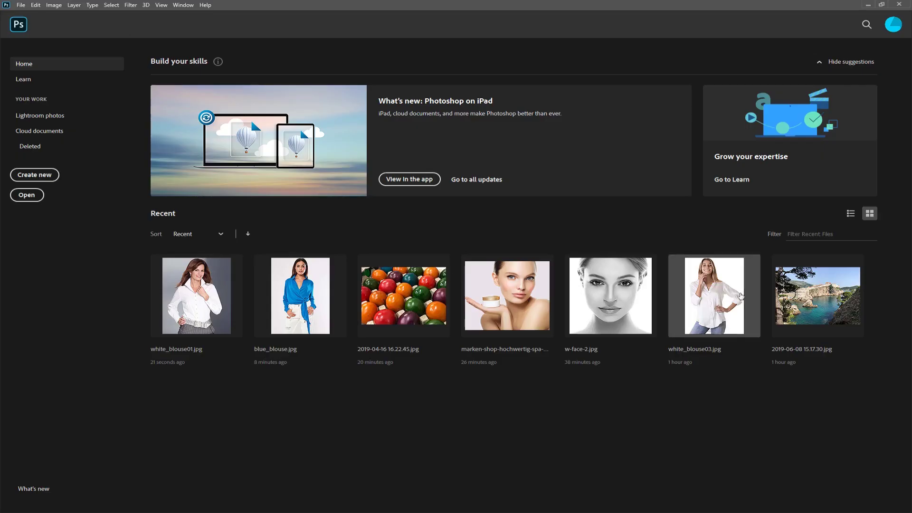
Open white_blouse03.jpg from the recent files, examine the lower blouse at 100%, and return to the whole image
left_click(713, 299)
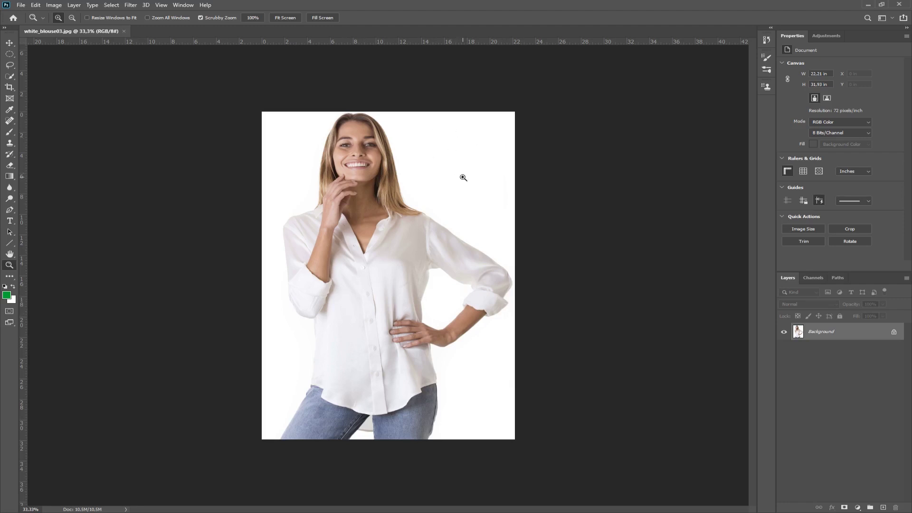
left_click(378, 369)
right_click(379, 370)
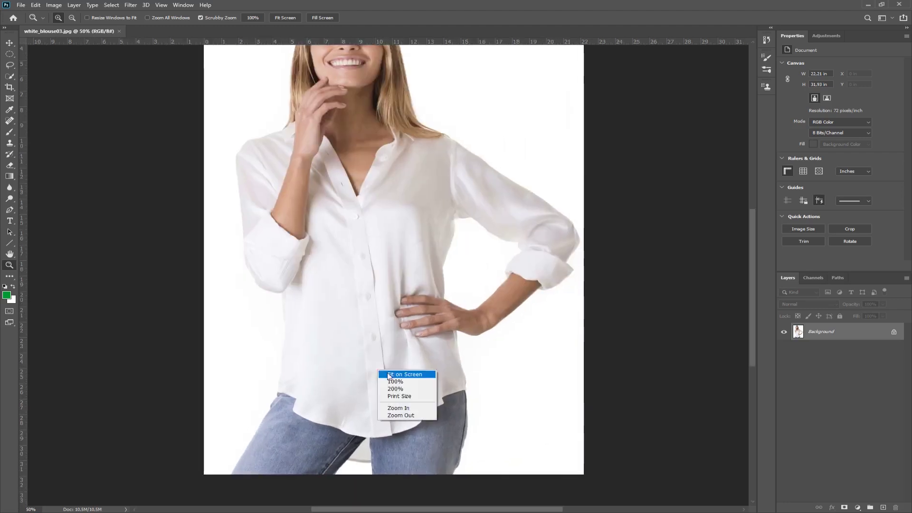
left_click(394, 386)
scroll(393, 394, "down", 5)
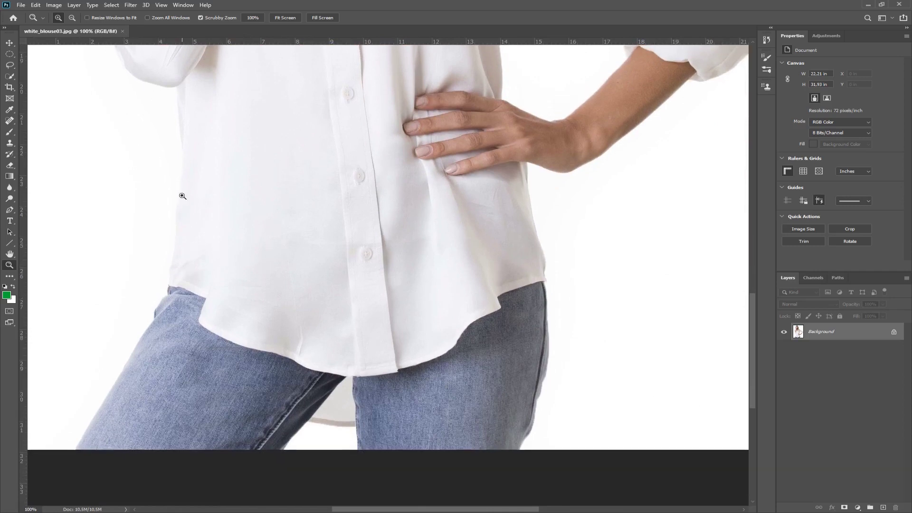
scroll(454, 140, "up", 1)
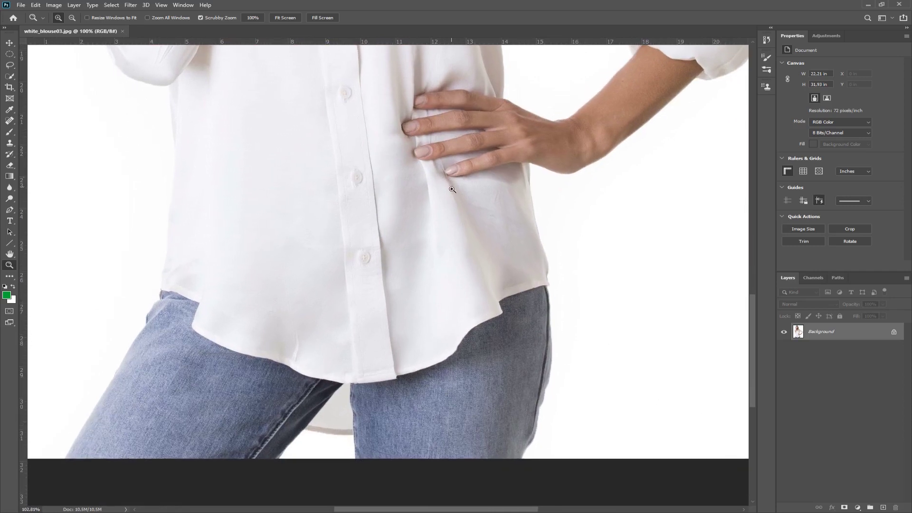
key("ctrl+0")
mouse_move(347, 180)
left_mouse_down()
mouse_move(363, 181)
mouse_move(344, 180)
left_mouse_up()
Select the white blouse, including both sleeves, with the Quick Selection tool
left_click(10, 79)
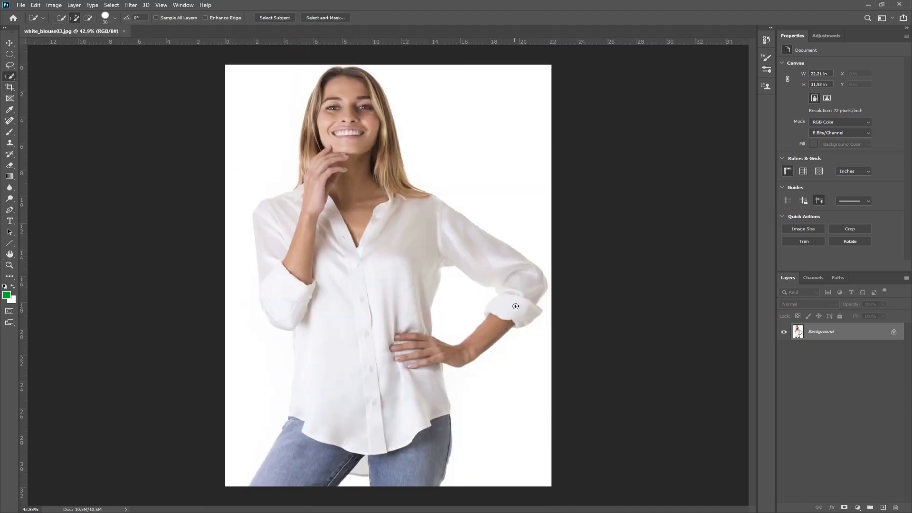
mouse_move(516, 306)
left_mouse_down()
mouse_move(520, 279)
mouse_move(509, 265)
mouse_move(441, 230)
mouse_move(410, 235)
mouse_move(402, 219)
mouse_move(385, 245)
mouse_move(383, 293)
left_mouse_up()
mouse_move(378, 324)
left_mouse_down()
mouse_move(377, 368)
mouse_move(421, 394)
left_mouse_up()
left_click(350, 330)
left_click(281, 222)
Subtract the white background around the blouse and arms from the selection, and add the back hem between the legs
key("alt")
left_click_drag(249, 327, 249, 418)
left_click_drag(243, 349, 240, 257)
left_click_drag(307, 234, 302, 258)
left_click_drag(493, 327, 487, 334)
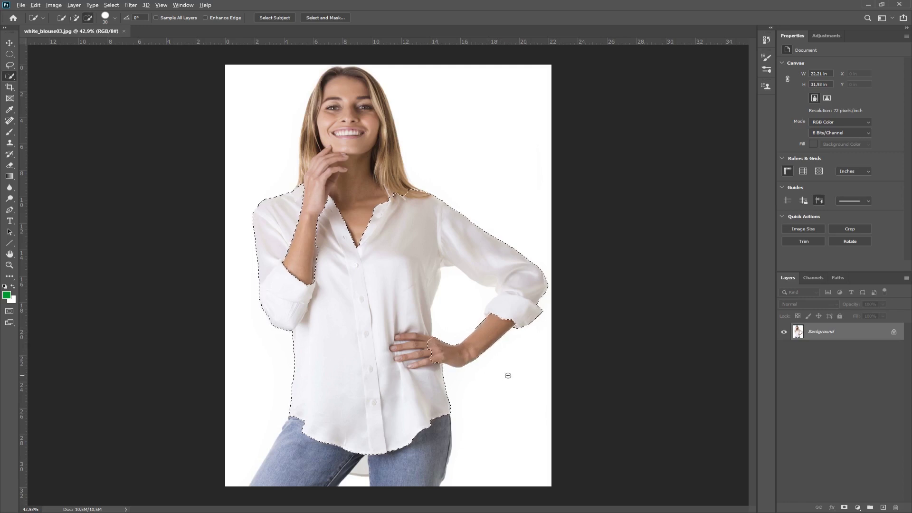
left_click_drag(470, 278, 452, 308)
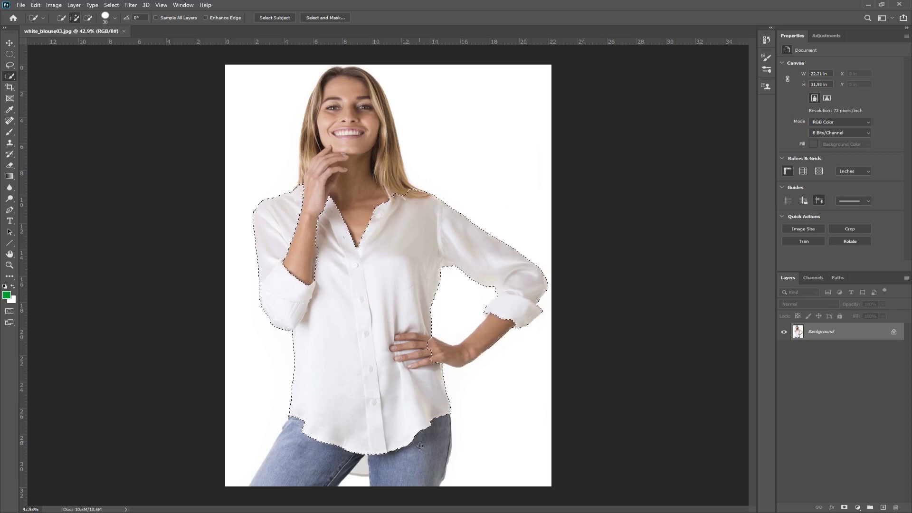
left_click(362, 469)
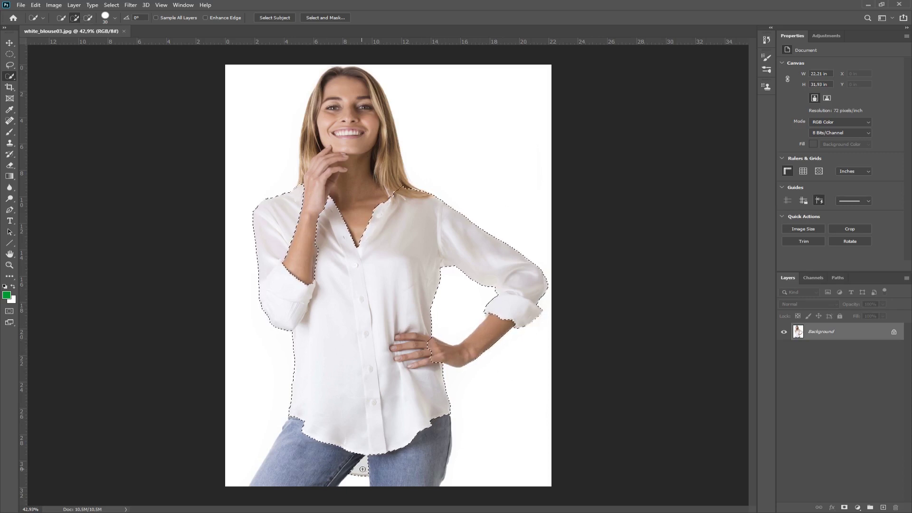
View the hand on the waist at 200% and set the Quick Selection brush size to 20 px
left_click(10, 265)
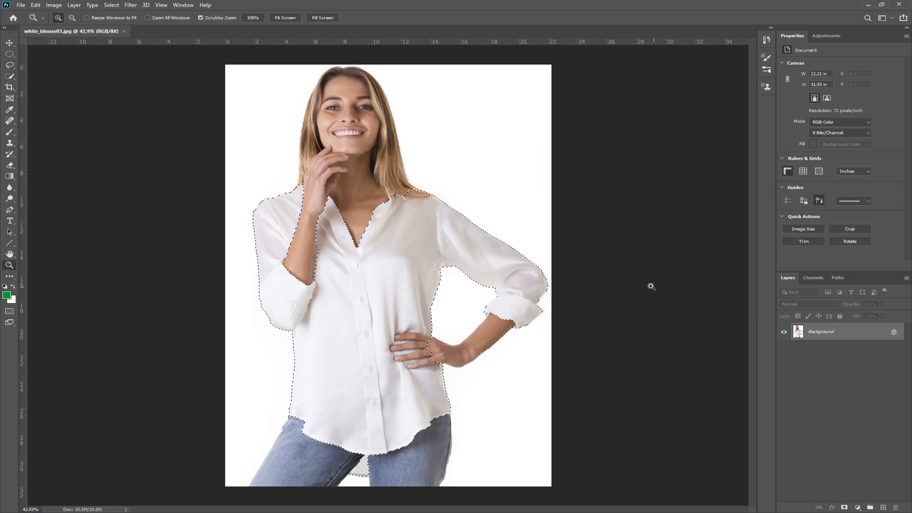
left_click_drag(437, 346, 463, 348)
scroll(463, 348, "down", 5)
scroll(464, 348, "left", 2)
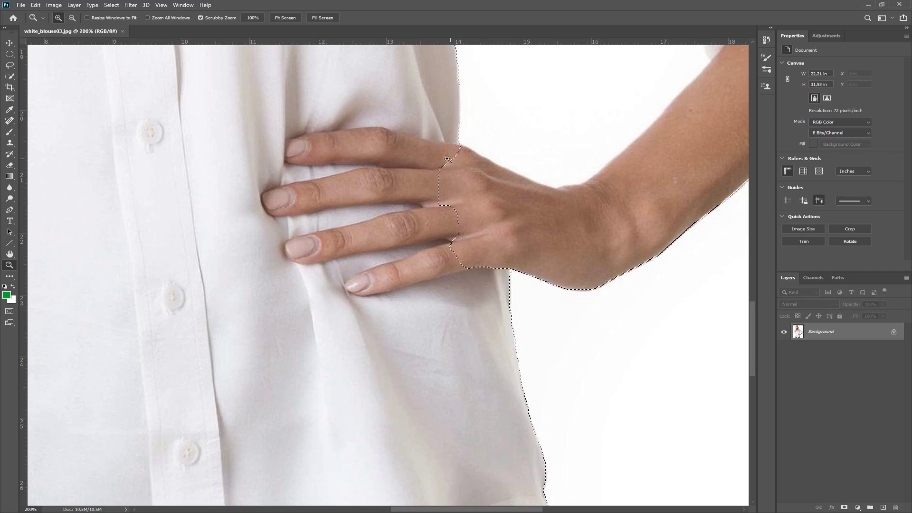
left_click(9, 76)
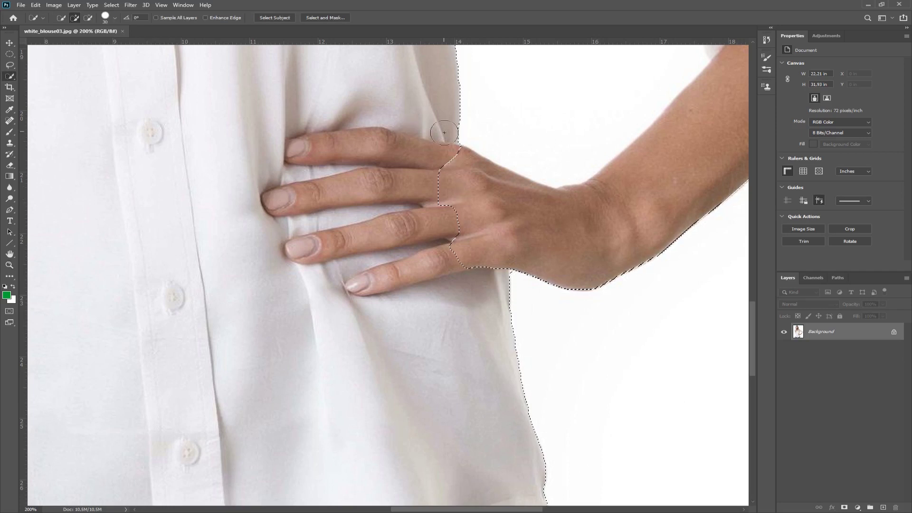
right_click(455, 169)
left_click(440, 166)
left_click(110, 19)
left_click_drag(74, 42, 73, 44)
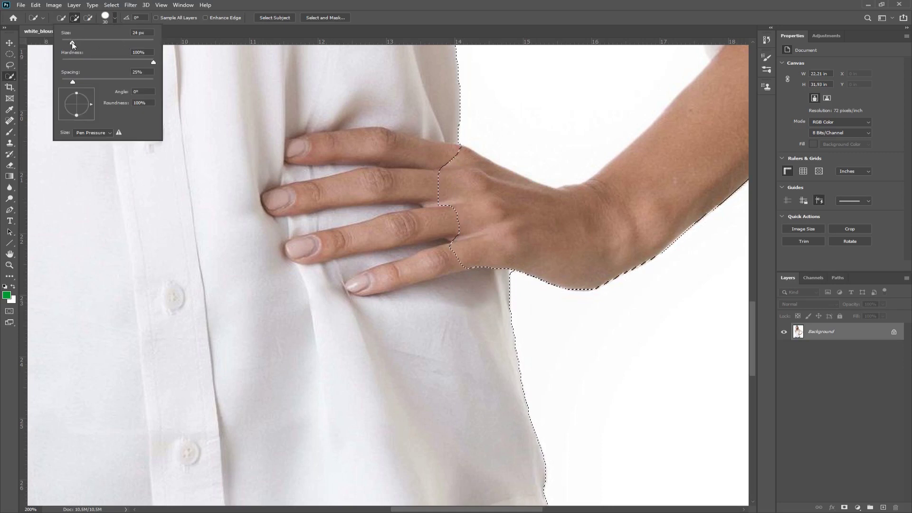
Remove the fingers and hand on the waist from the blouse selection, cleaning up the edges around the fingertips
left_click_drag(433, 153, 438, 160)
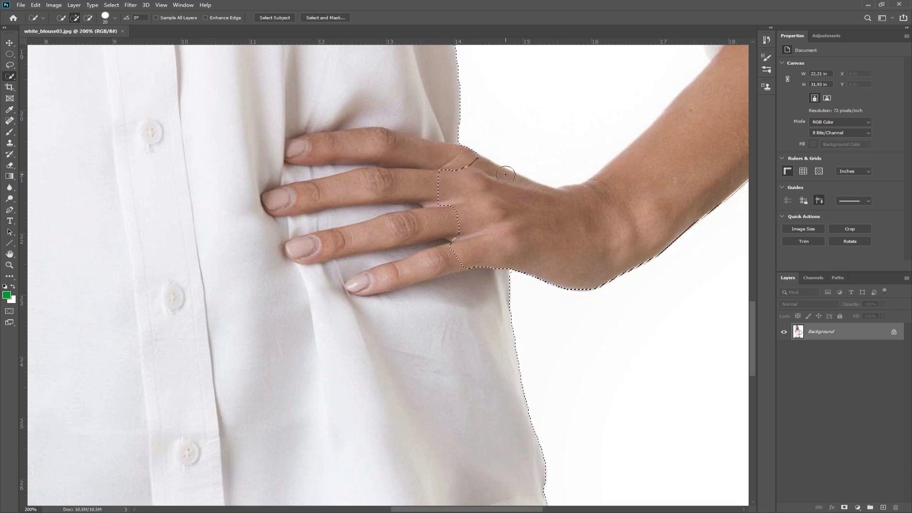
key("alt")
left_click_drag(473, 160, 382, 145)
left_click_drag(441, 253, 322, 287)
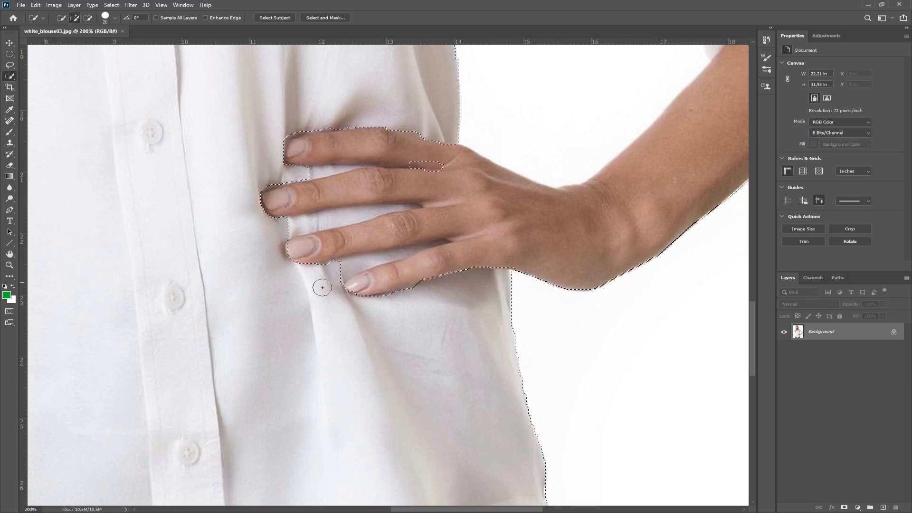
mouse_move(272, 245)
left_mouse_down()
mouse_move(289, 230)
mouse_move(281, 229)
mouse_move(279, 198)
left_mouse_up()
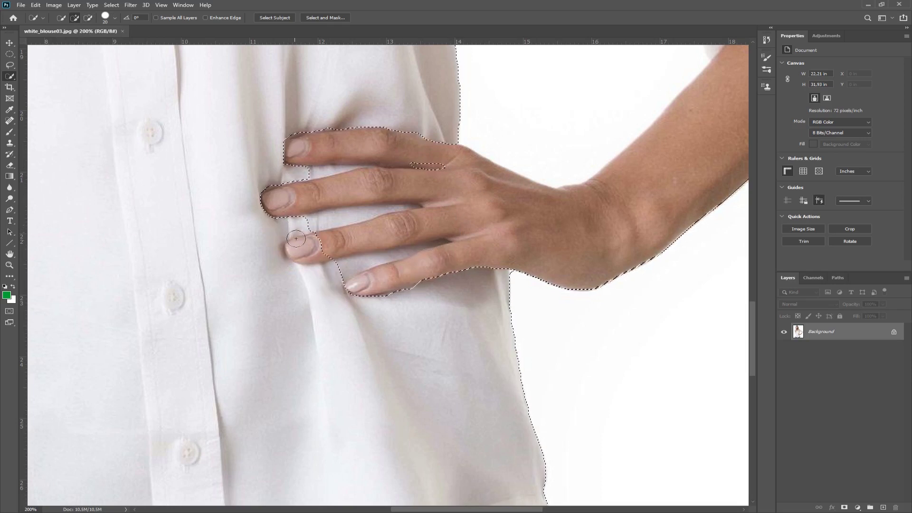
left_click_drag(296, 239, 307, 246)
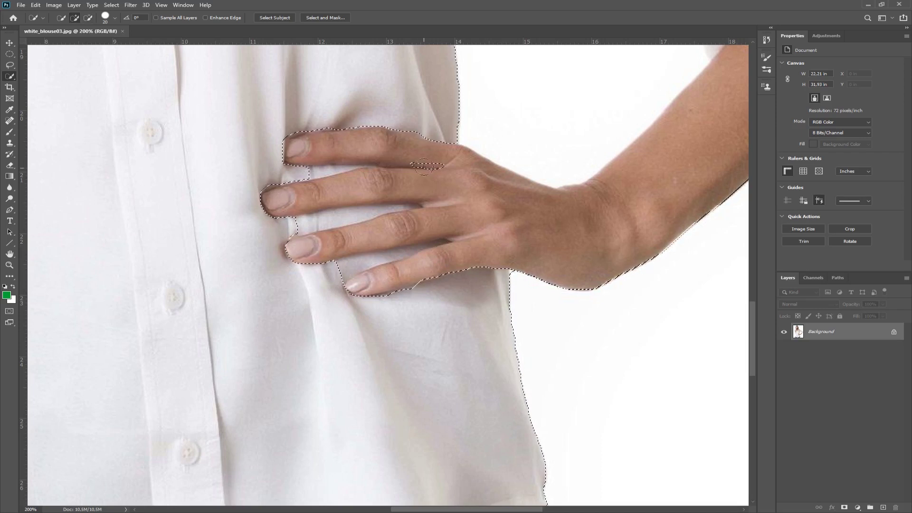
left_click_drag(433, 166, 445, 166)
Subtract the leftover strip along the forearm, add the missing cuff corner to the selection, and show the whole image
left_click_drag(621, 277, 608, 291)
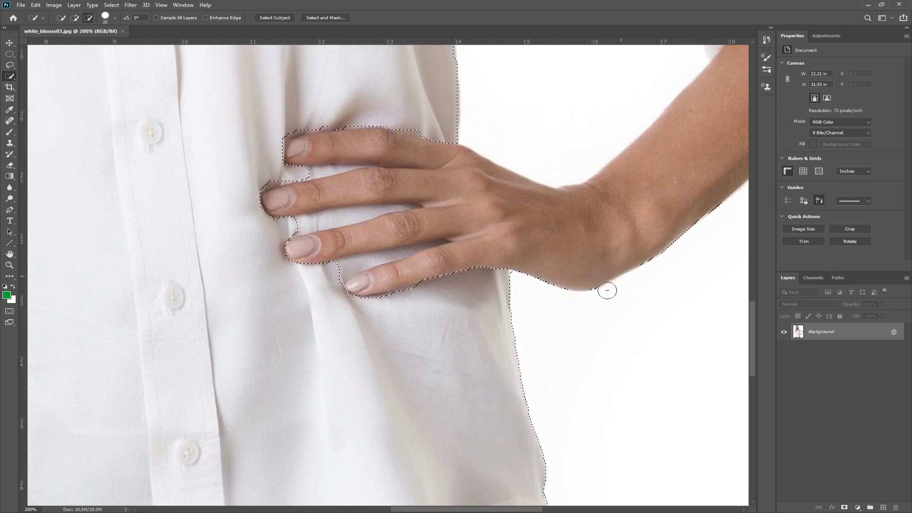
mouse_move(532, 276)
left_mouse_down()
mouse_move(627, 273)
mouse_move(727, 197)
left_mouse_up()
left_click_drag(673, 306, 395, 426)
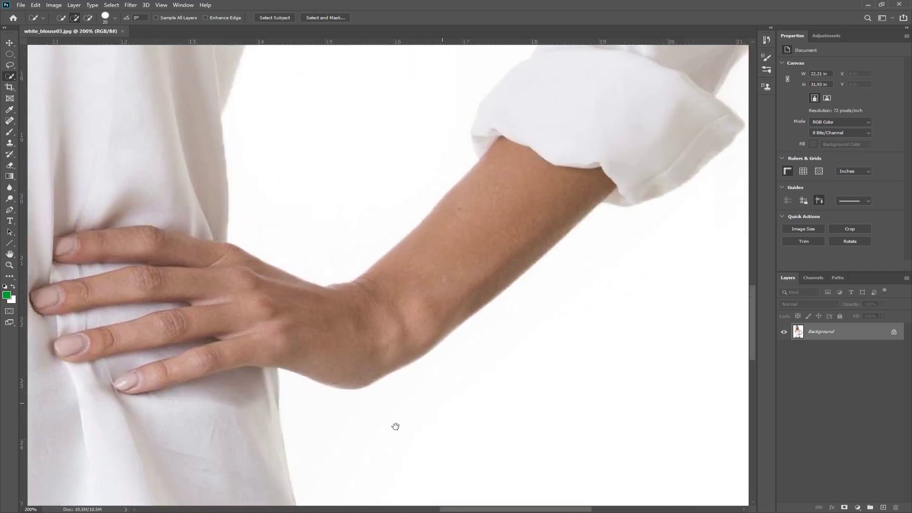
left_click_drag(460, 315, 536, 239)
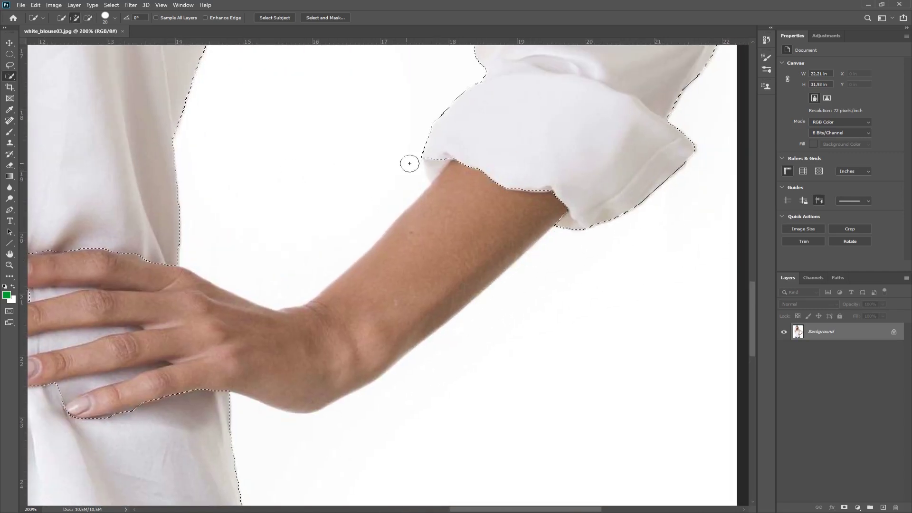
left_click(436, 164)
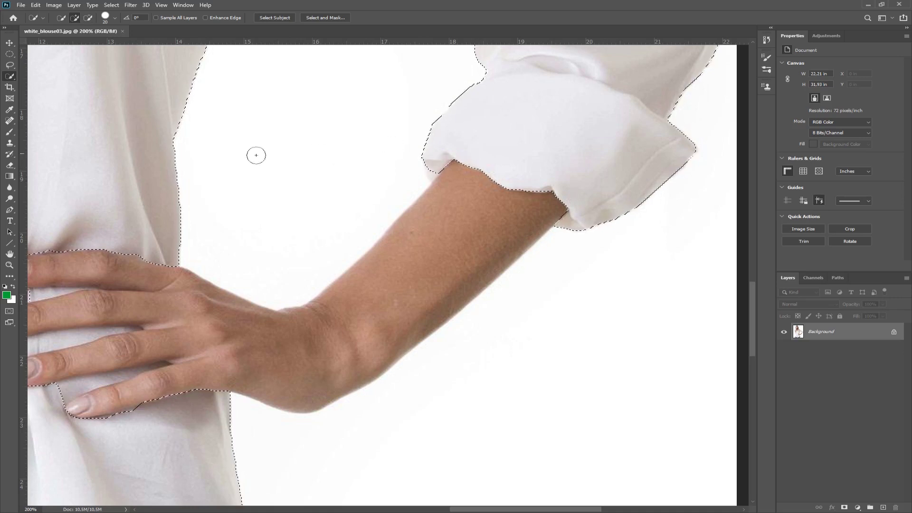
left_click(9, 266)
right_click(208, 258)
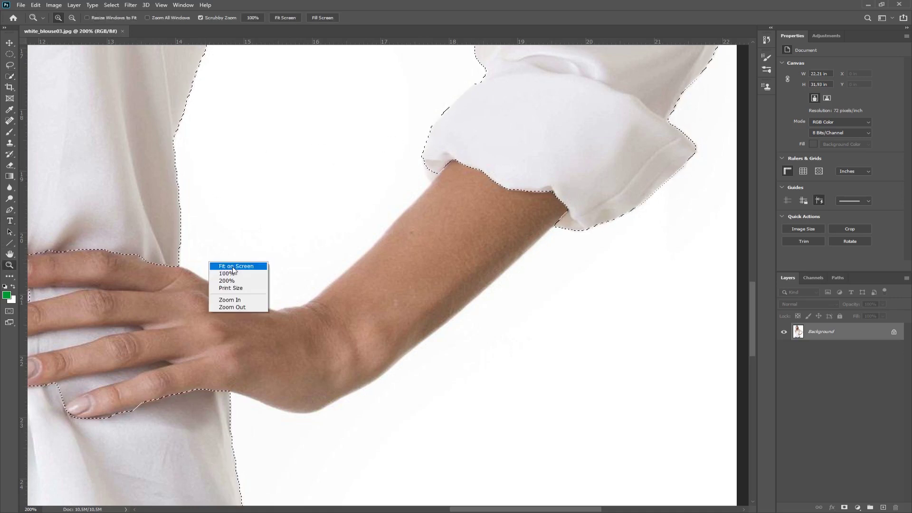
left_click(224, 264)
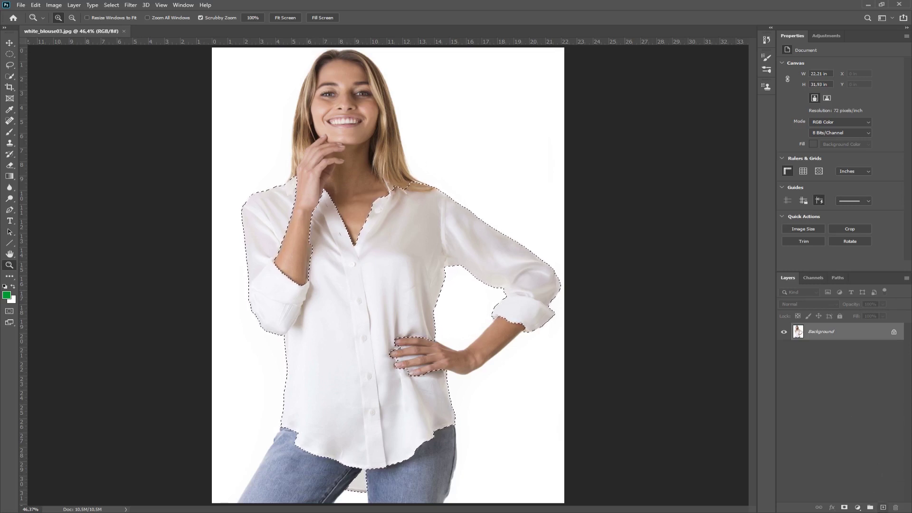
Add a Solid Color fill layer in green 009f31 over the selected blouse
left_click(857, 508)
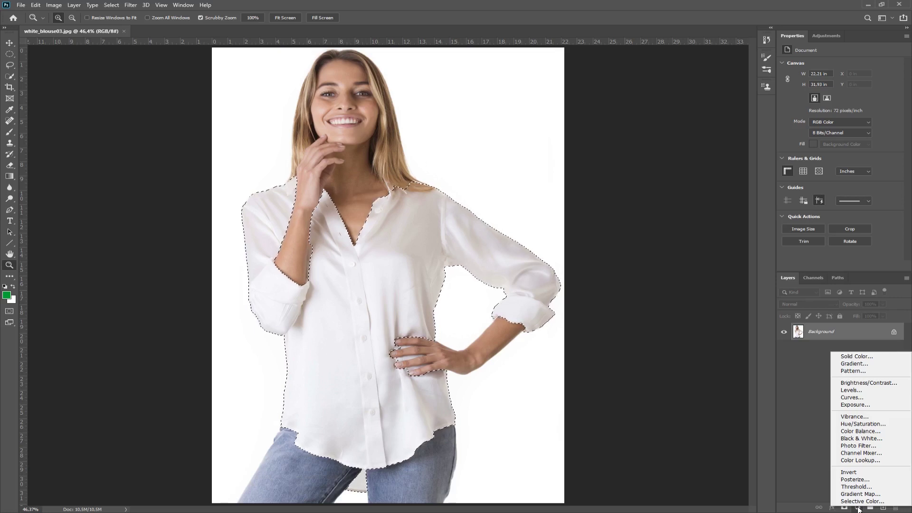
left_click(864, 358)
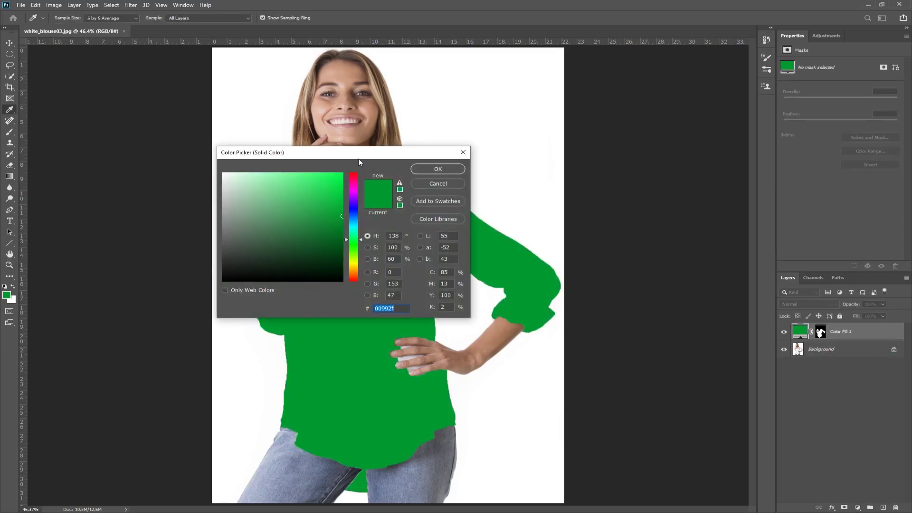
left_click_drag(359, 157, 603, 75)
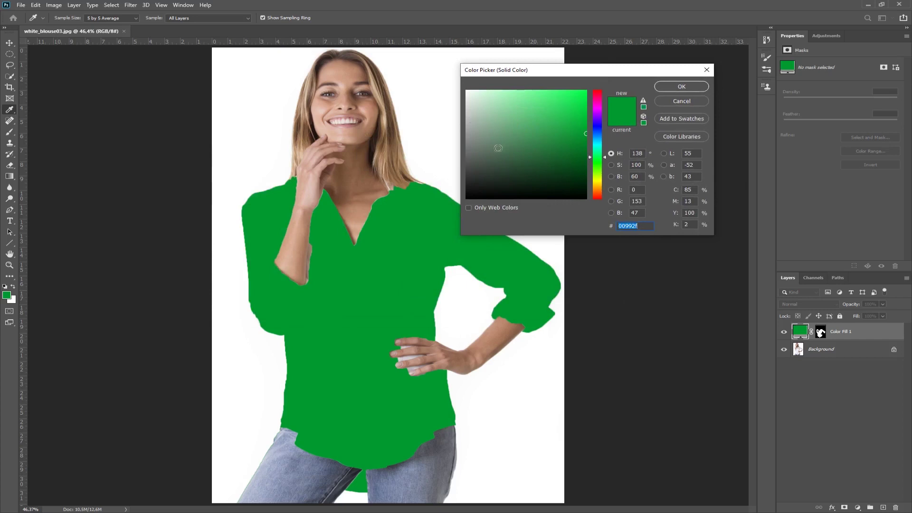
left_click(584, 127)
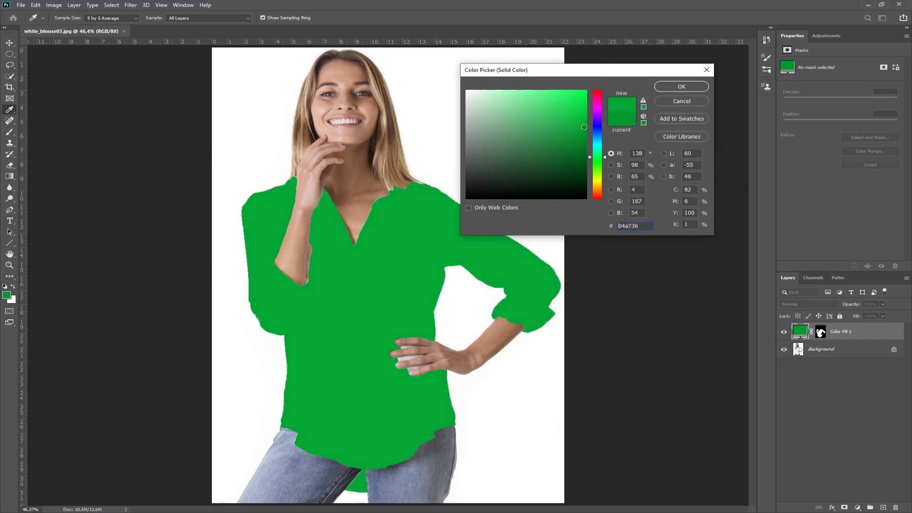
left_click_drag(586, 131, 586, 131)
left_click(683, 86)
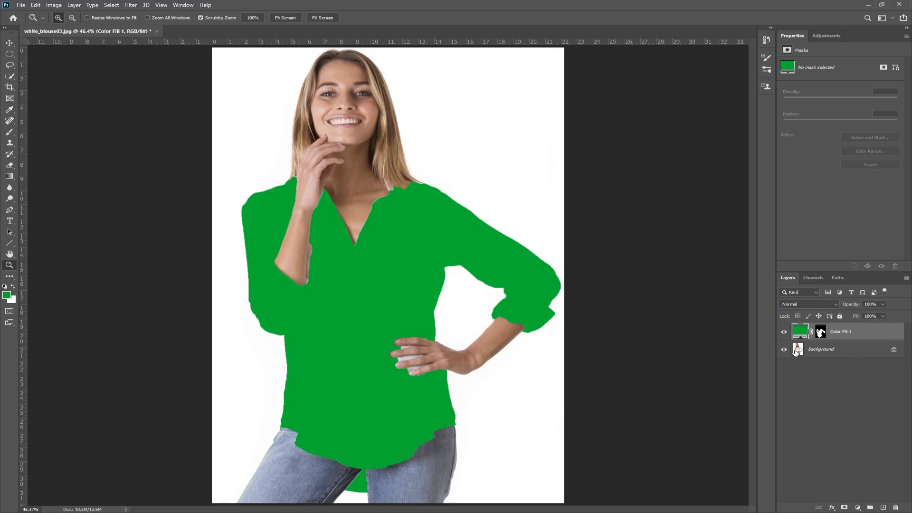
Set the green fill layer's blend mode to Multiply and darken its colour to 00922d
left_click(837, 306)
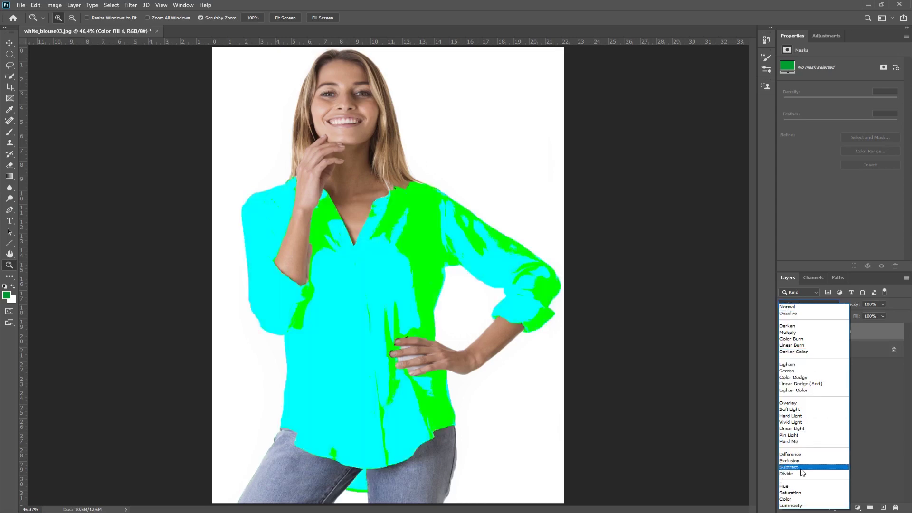
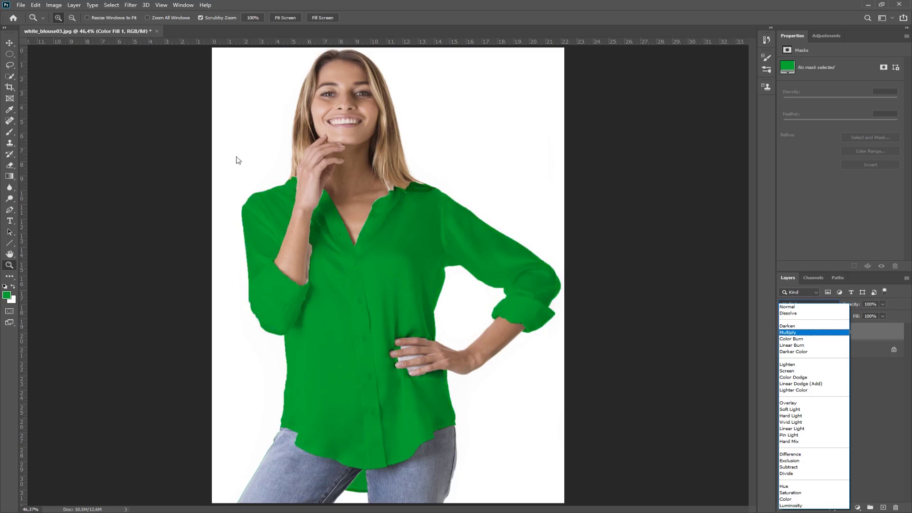
left_click(791, 333)
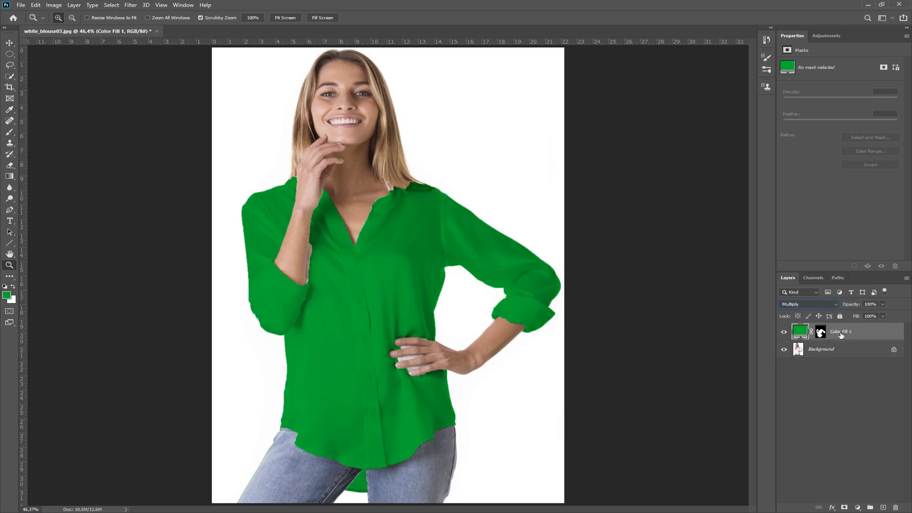
double_click(801, 333)
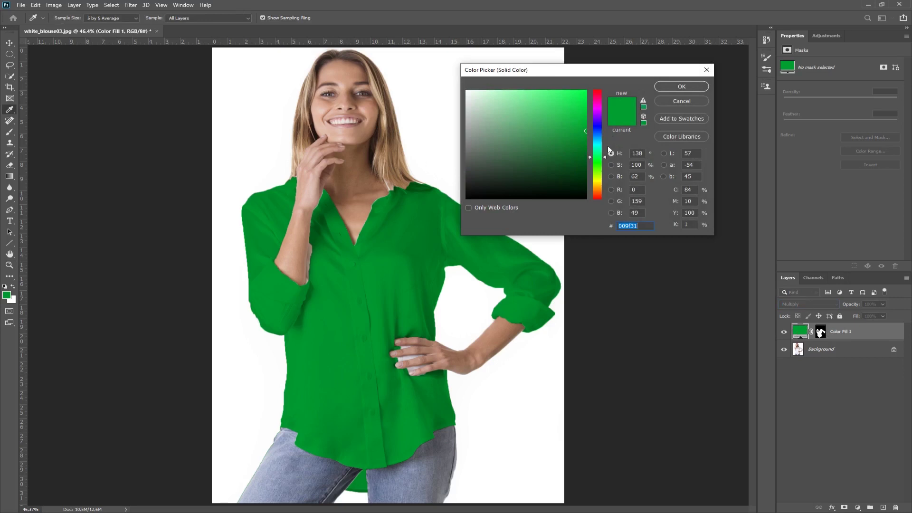
left_click_drag(584, 133, 588, 137)
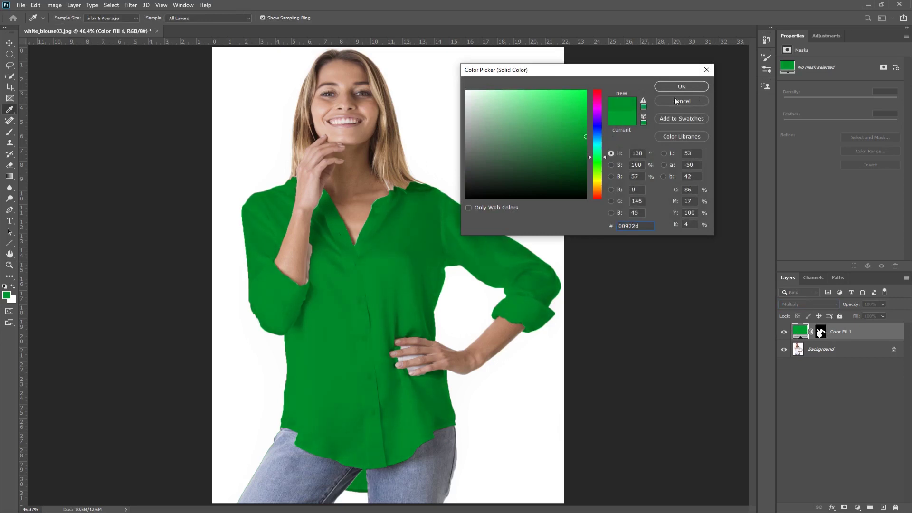
left_click(680, 87)
key("z")
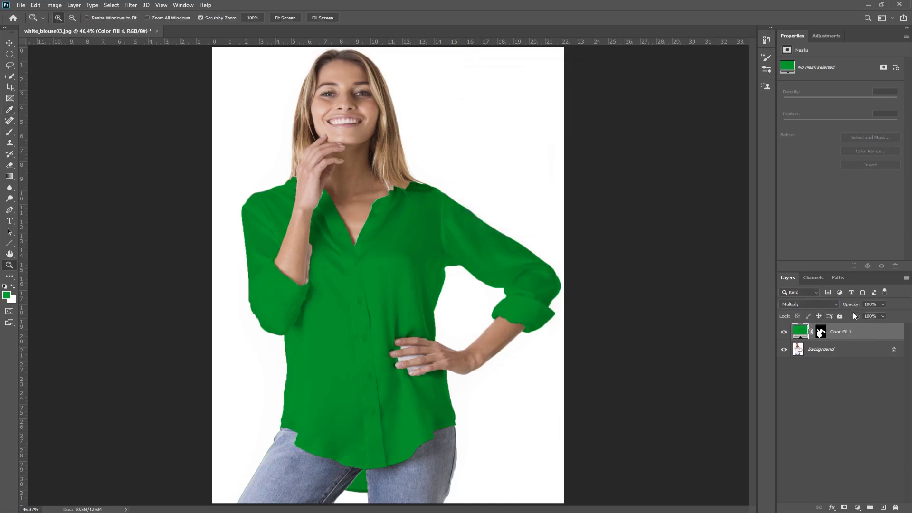
Try the green fill layer's opacity, leaving it at 100%, and view its layer mask properties before reselecting the fill
left_click(882, 304)
left_click_drag(882, 313, 910, 323)
left_click(821, 334)
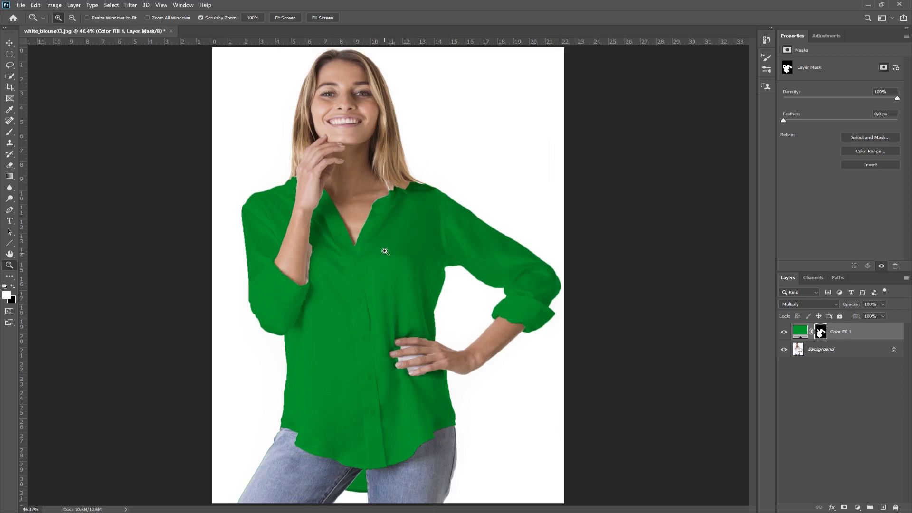
left_click(847, 331)
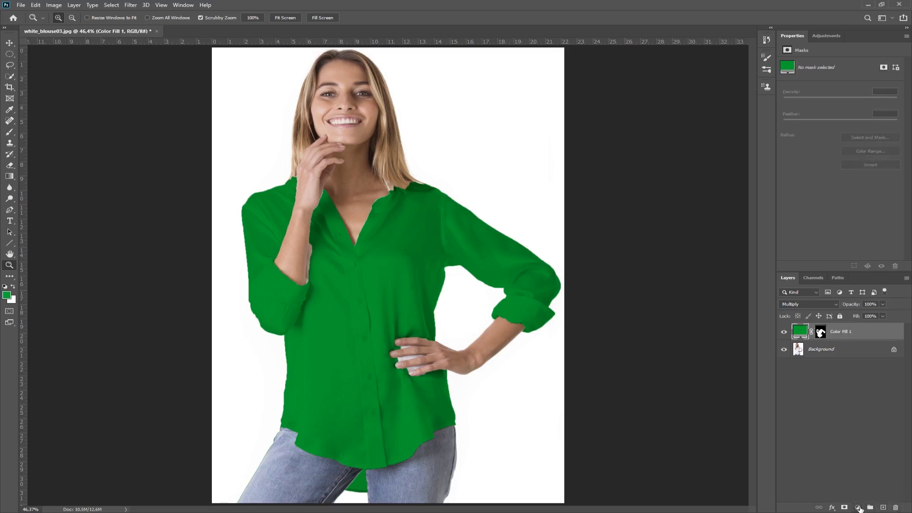
Add a Curves adjustment layer above the green fill, raise its midtone point to input 106, output 124, and clip it to the fill
left_click(858, 508)
left_click(858, 399)
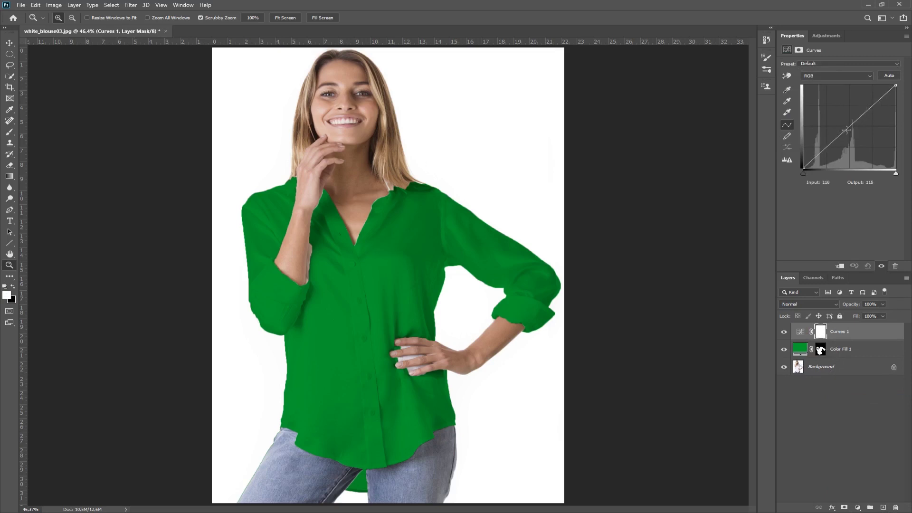
mouse_move(847, 129)
left_mouse_down()
mouse_move(853, 135)
mouse_move(842, 128)
left_mouse_up()
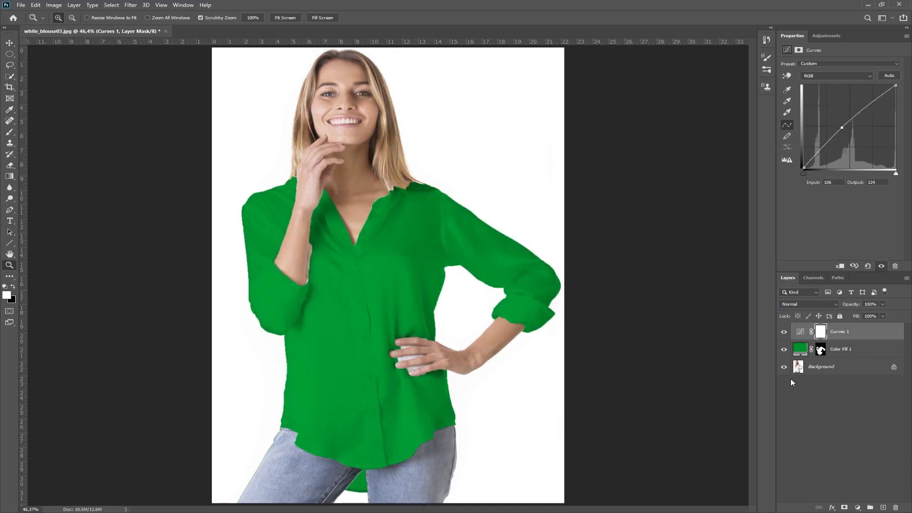
left_click(840, 266)
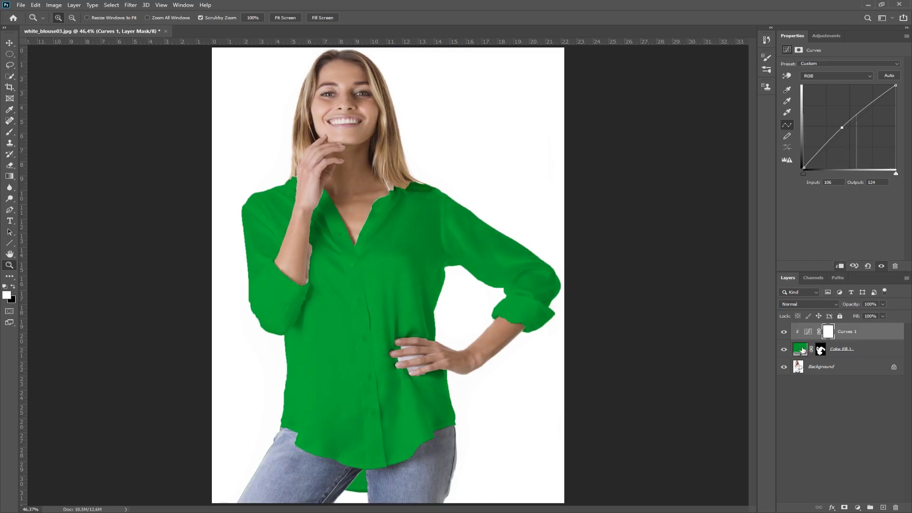
Try an S-shaped curve with points at 54/28 and 202/215, and remove both points to straighten the curve
left_click_drag(842, 127, 824, 158)
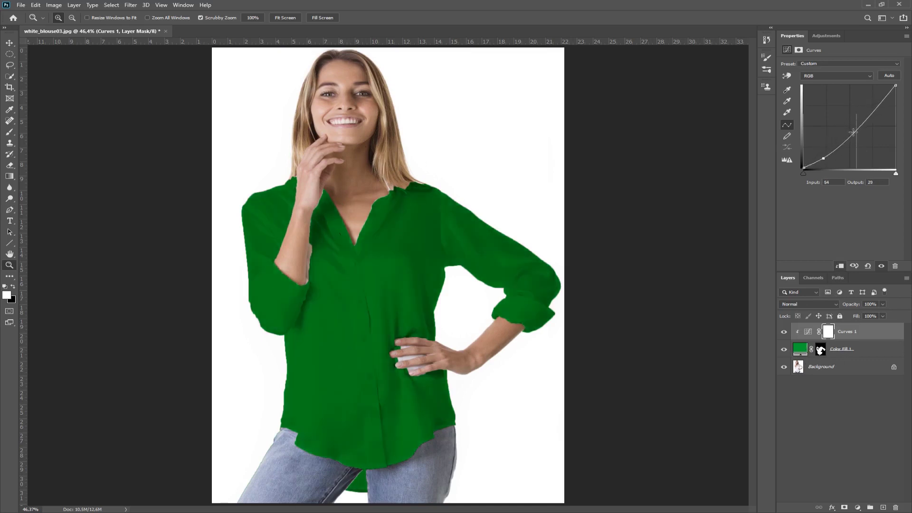
left_click_drag(879, 105, 876, 98)
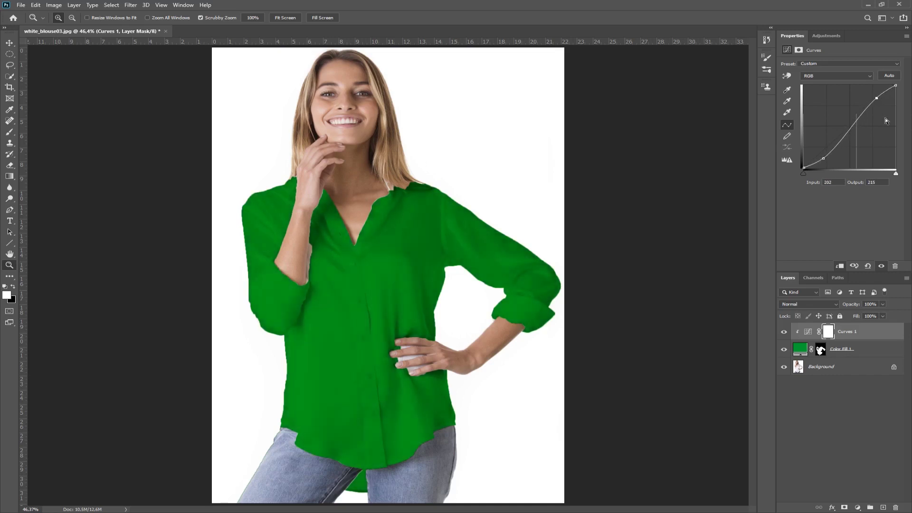
left_click_drag(876, 99, 894, 81)
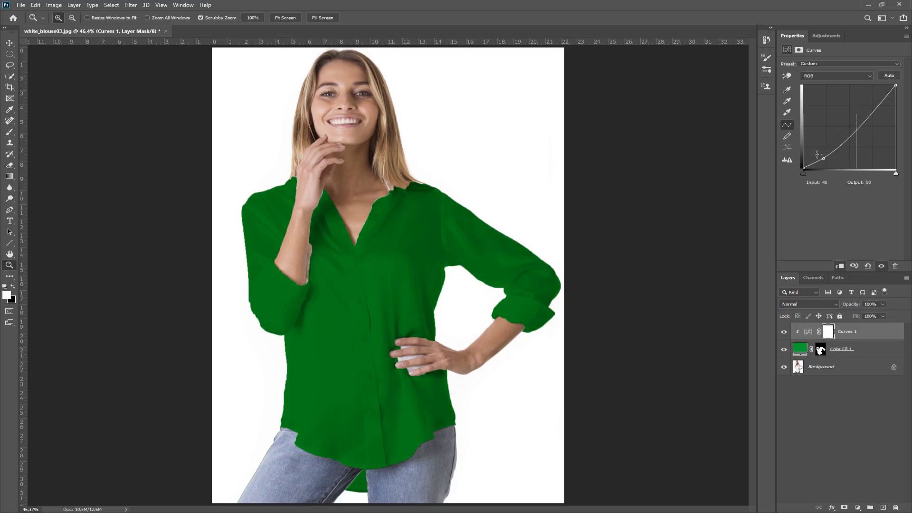
left_click_drag(823, 158, 783, 186)
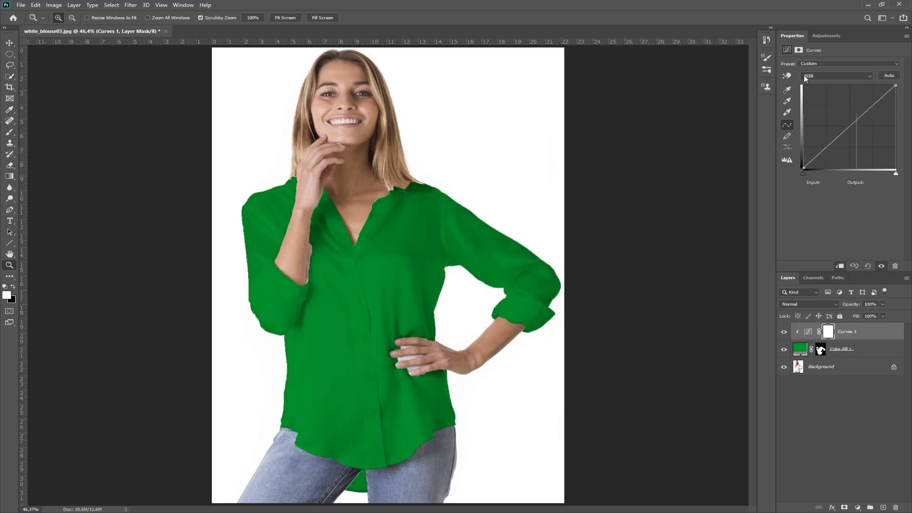
Keep the RGB channel and try on-image curve adjustment on the blouse, darkening and brightening the point at input 91 to output 104
left_click(871, 77)
left_click(815, 86)
left_click(788, 77)
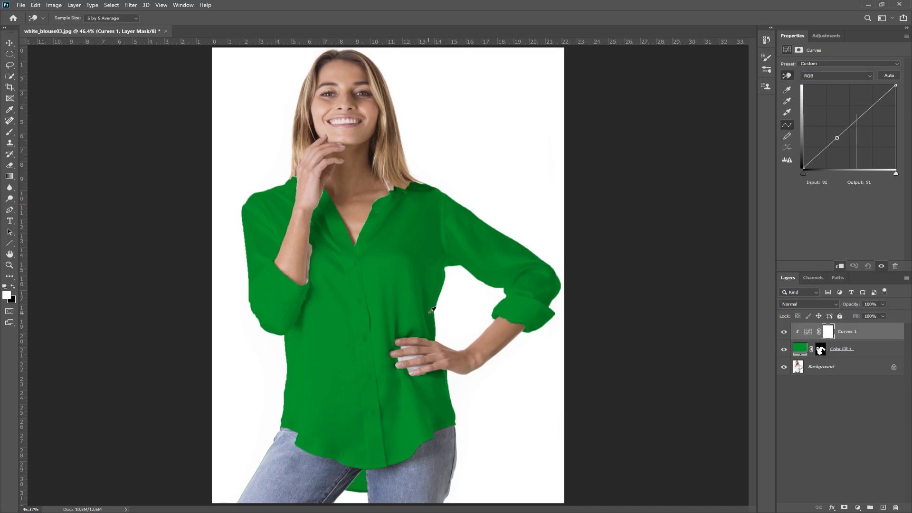
left_click_drag(432, 311, 432, 318)
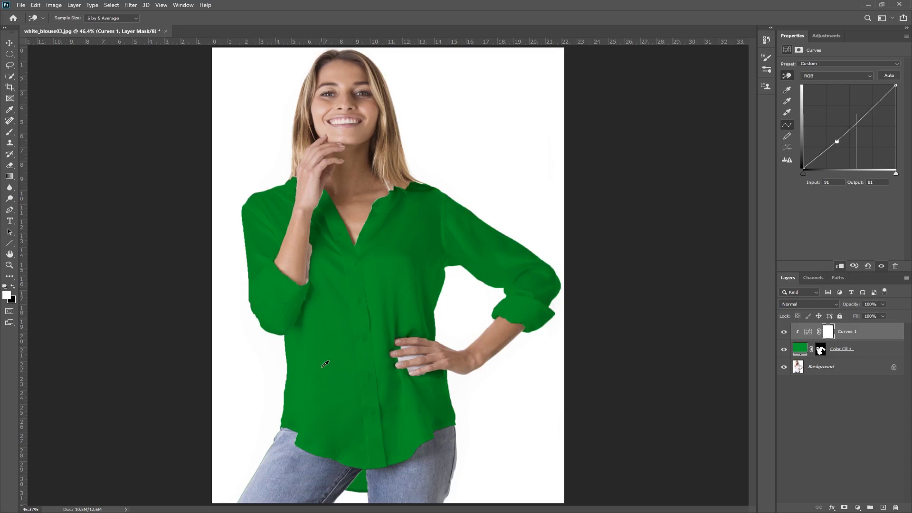
left_click_drag(325, 365, 325, 356)
left_click_drag(323, 353, 322, 355)
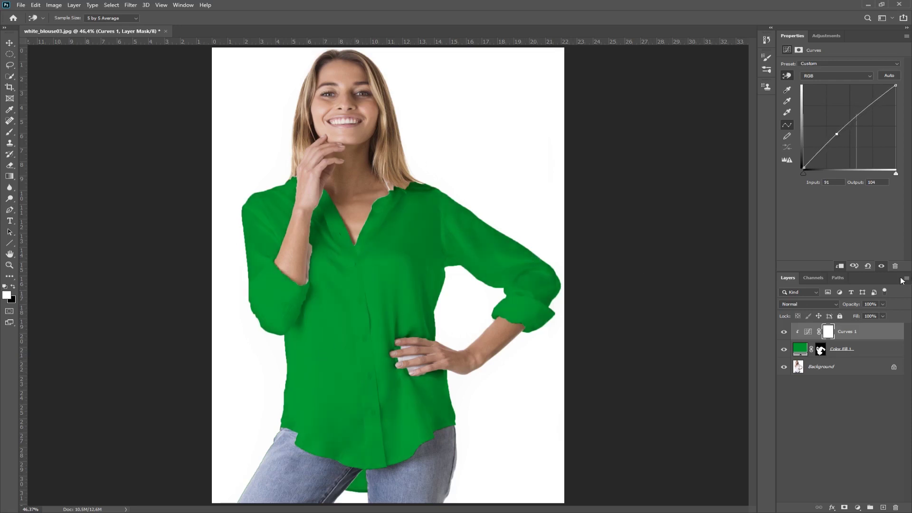
Darken the blouse by moving the curve point to input 153, output 100
key("z")
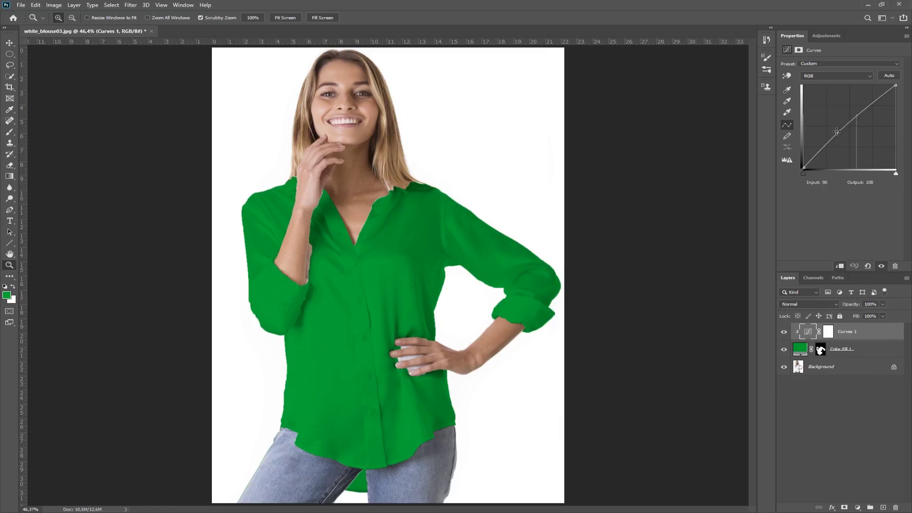
left_click_drag(837, 134, 859, 135)
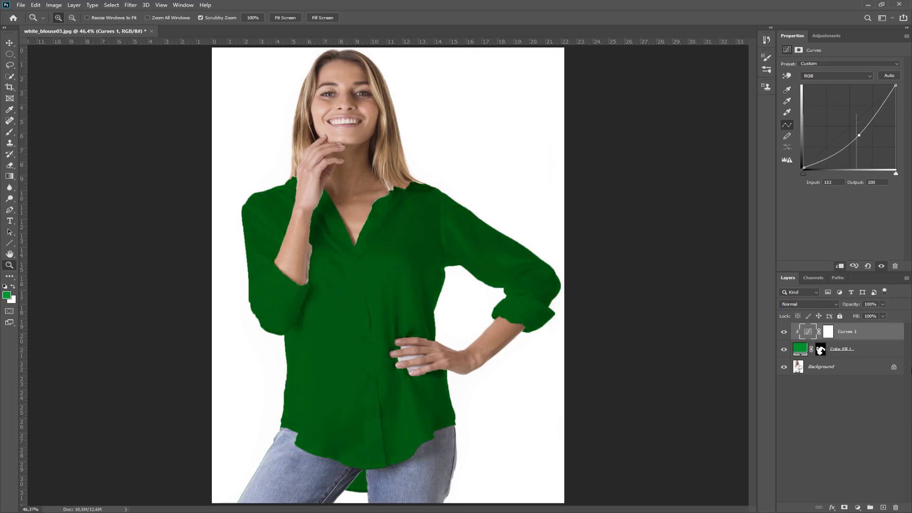
Open the Curves layer's blending options and try the Underlying Layer Blend If sliders, moving the dark threshold to 103
left_click(894, 337)
double_click(894, 336)
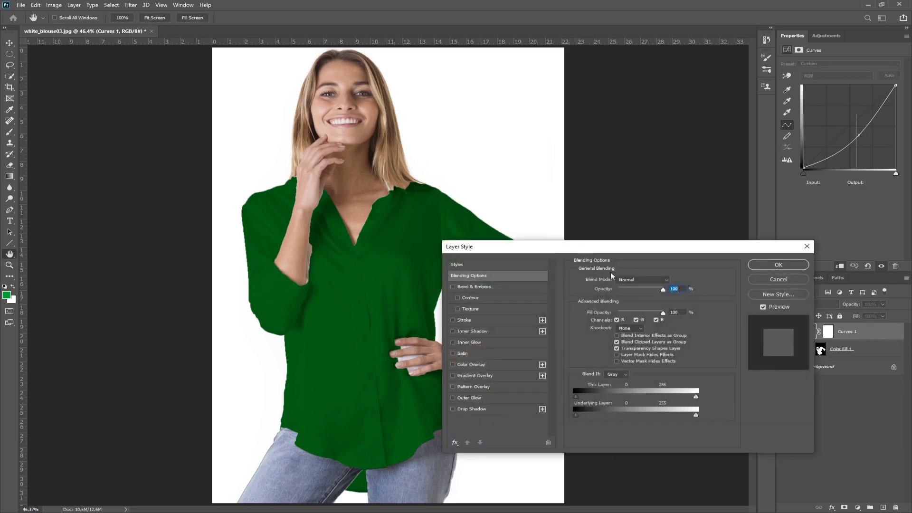
left_click_drag(624, 253, 686, 102)
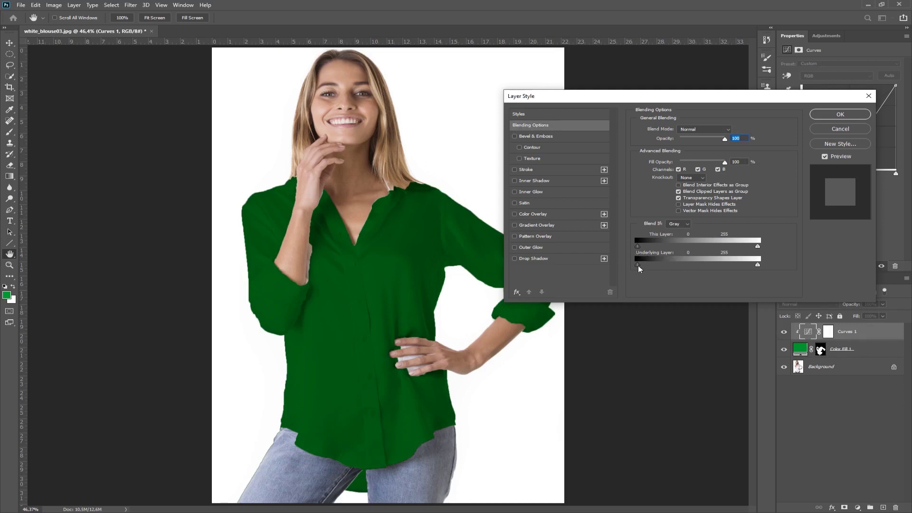
mouse_move(643, 265)
left_mouse_down()
mouse_move(694, 264)
mouse_move(638, 266)
left_mouse_up()
left_click_drag(758, 265, 732, 269)
left_click_drag(658, 267, 682, 264)
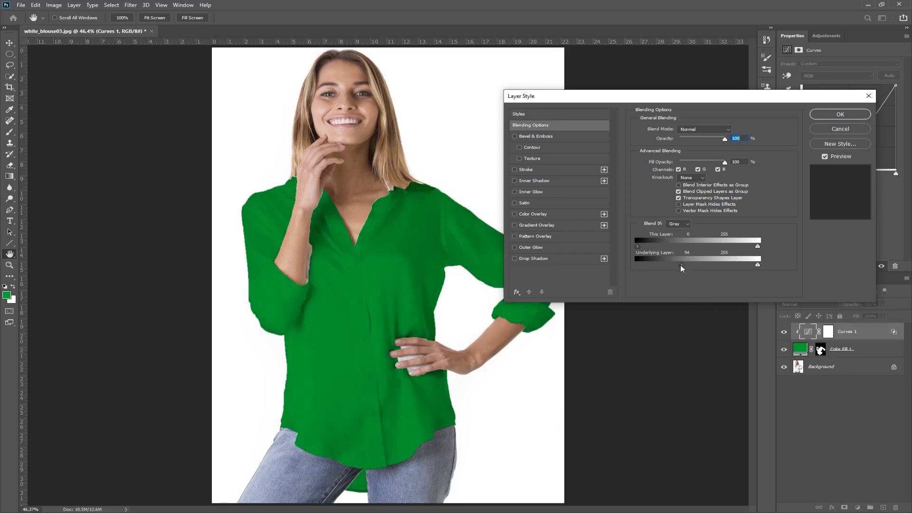
left_click_drag(680, 265, 680, 265)
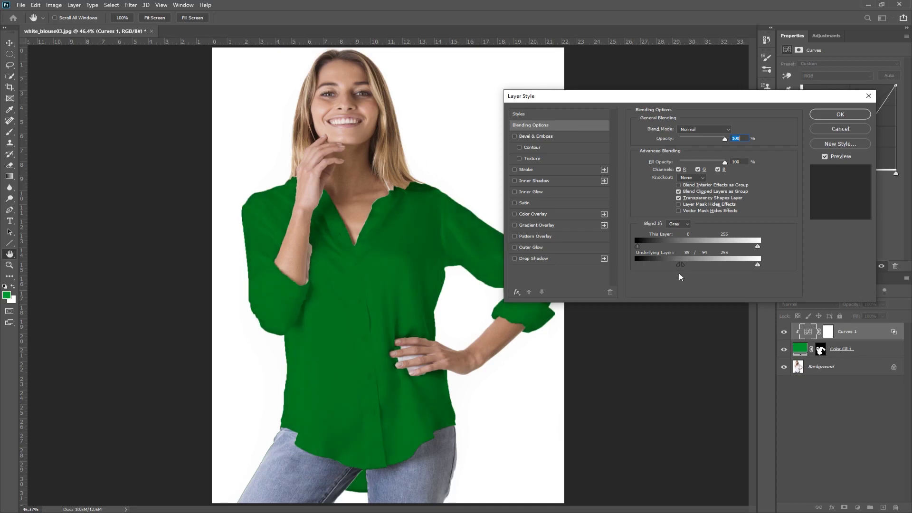
left_click_drag(683, 263, 679, 264)
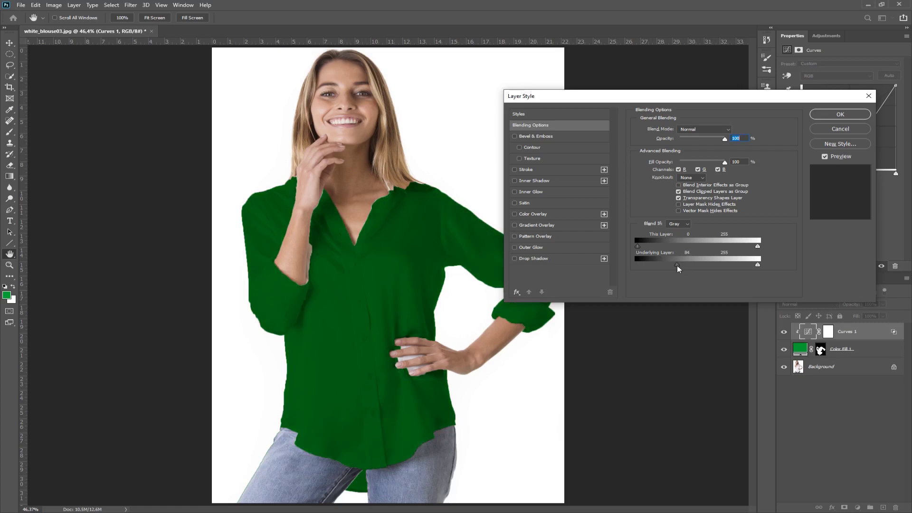
left_click_drag(680, 265, 683, 265)
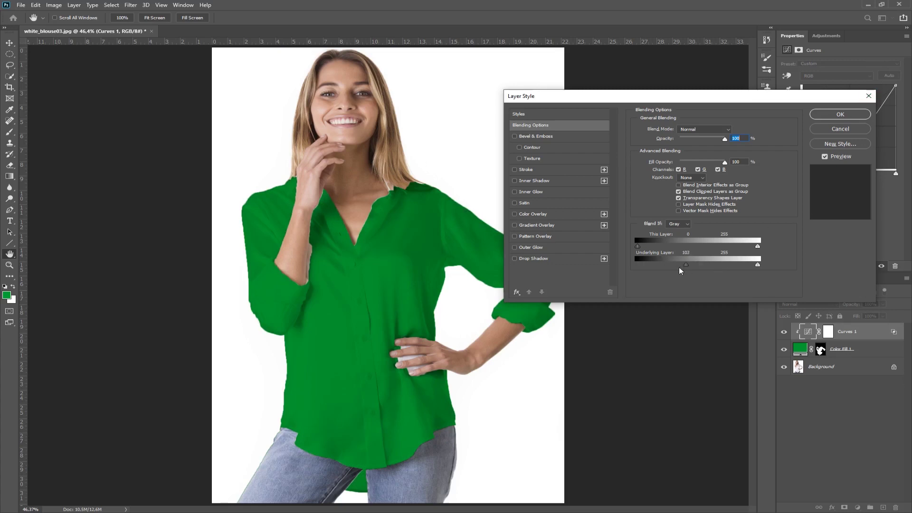
Split the dark Underlying Layer slider to 63 / 121 for a soft transition and apply the blending options
left_click_drag(688, 266, 682, 265)
key("alt")
left_click_drag(683, 265, 677, 264)
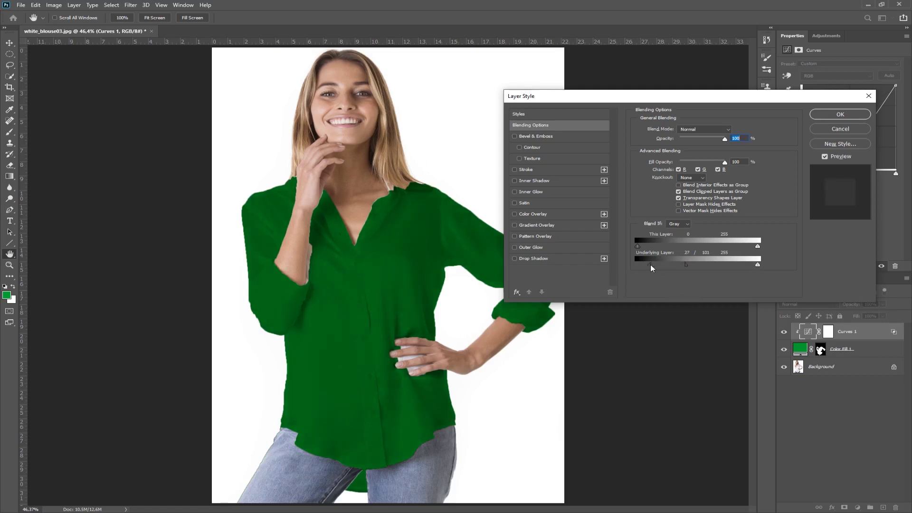
left_click_drag(651, 265, 659, 264)
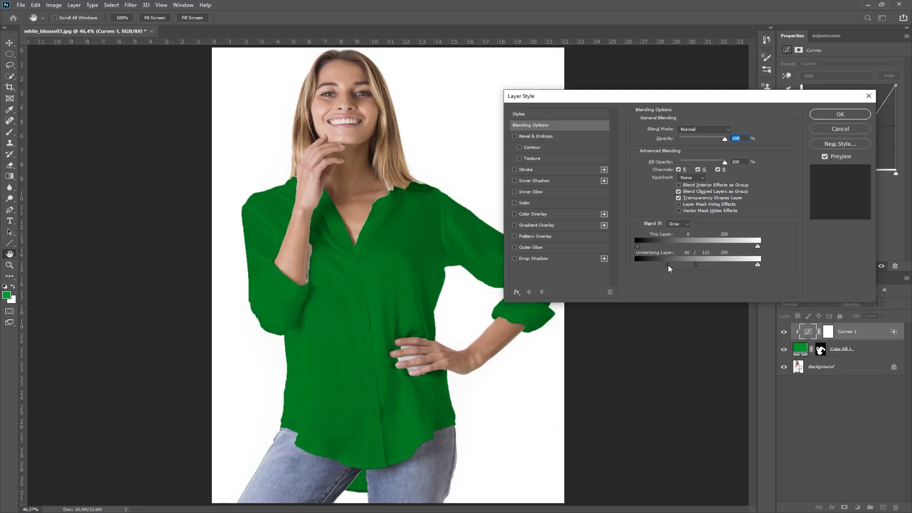
left_click(833, 117)
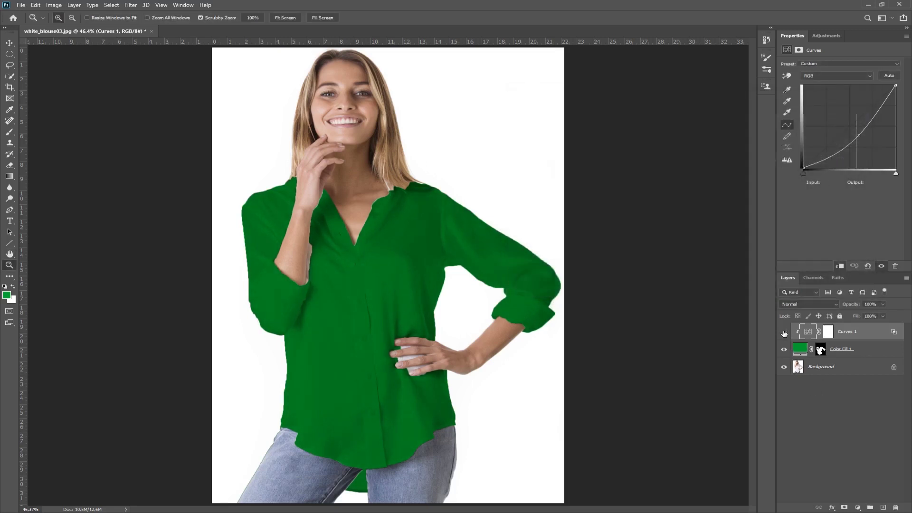
Compare the blouse with and without the Curves layer, leaving that layer hidden
left_click(784, 335)
left_click(784, 334)
left_click(784, 334)
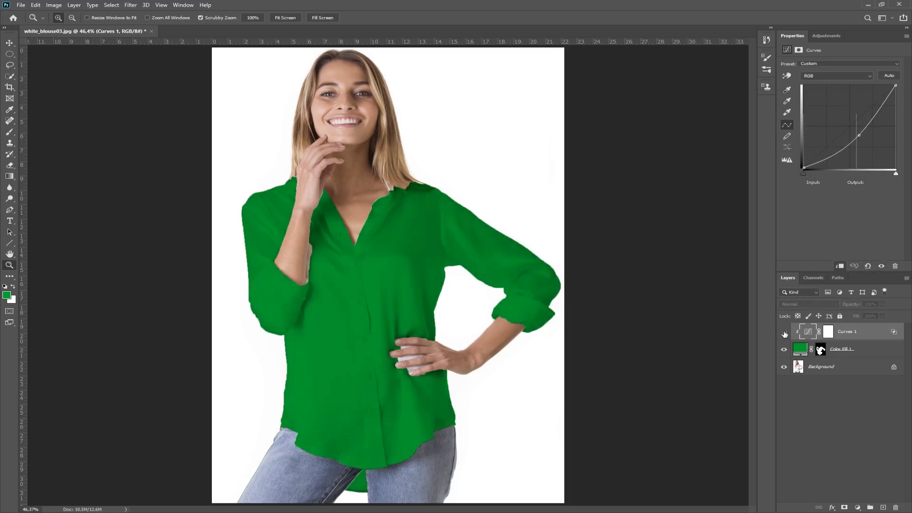
left_click(785, 334)
left_click(784, 334)
left_click(785, 334)
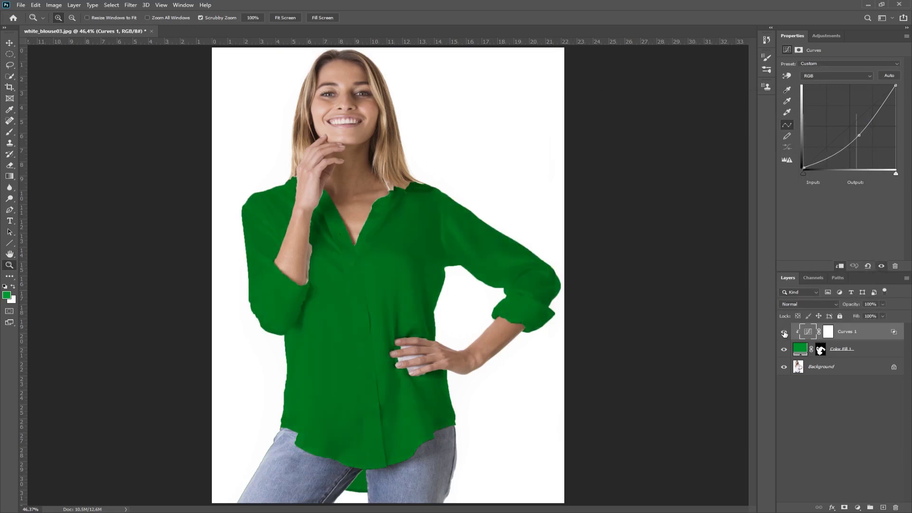
left_click(785, 334)
left_click(784, 334)
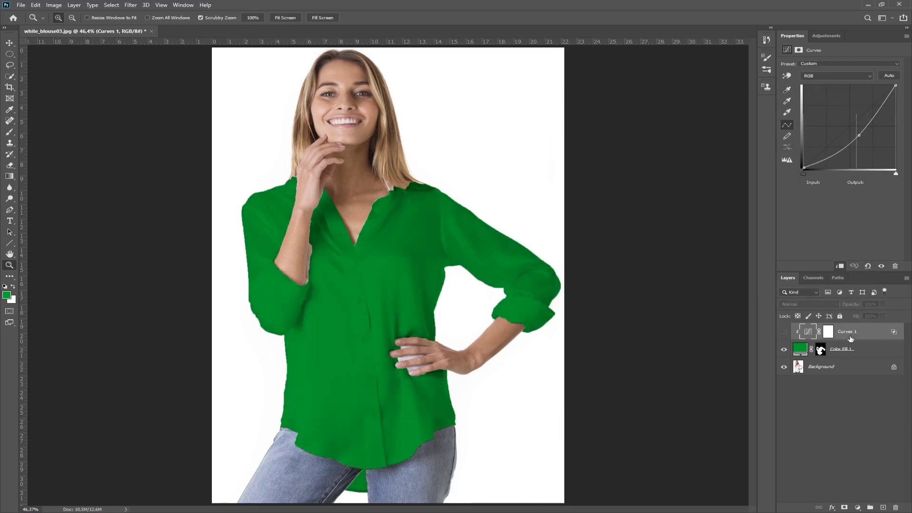
Add a second Curves layer, brighten it to about input 95, output 164, and clip it to the green fill
left_click(858, 508)
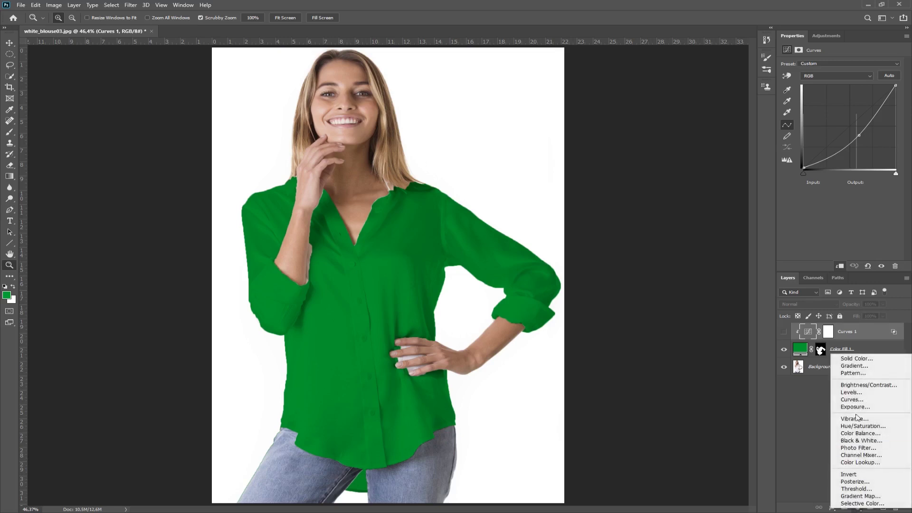
left_click(852, 400)
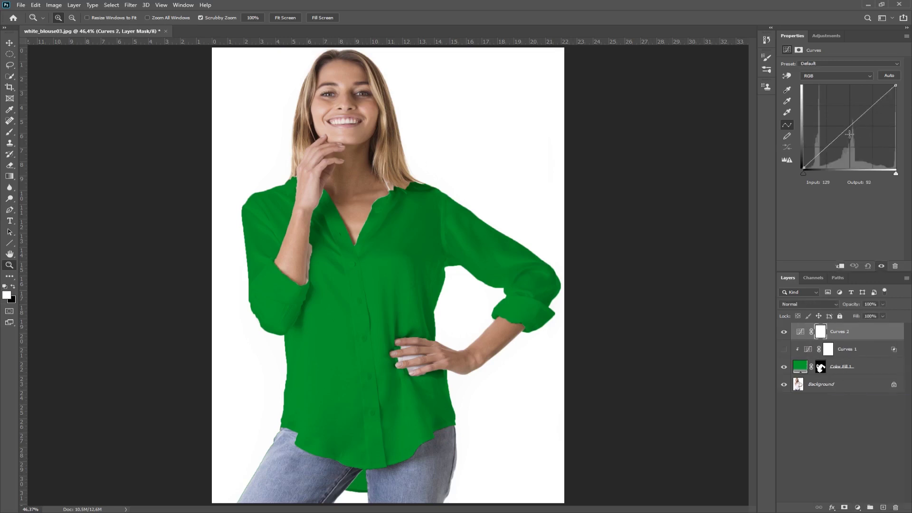
left_click_drag(846, 126, 839, 114)
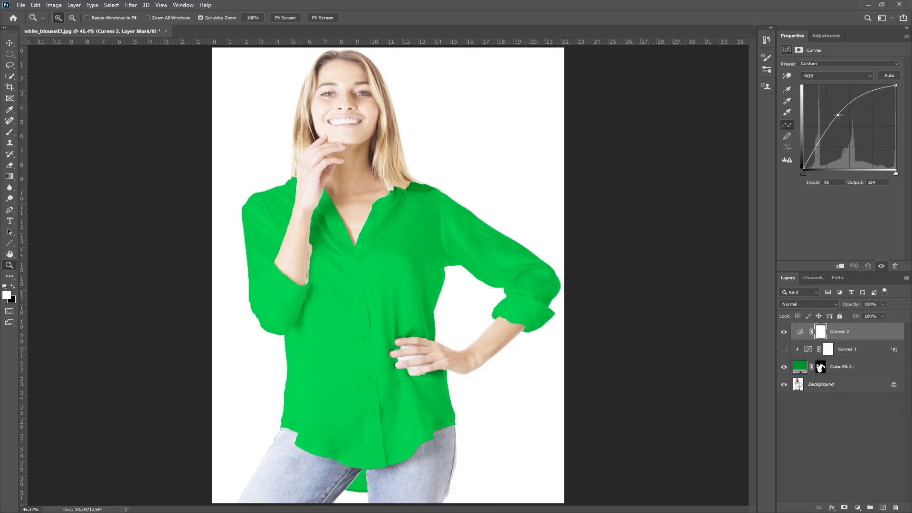
left_click(840, 266)
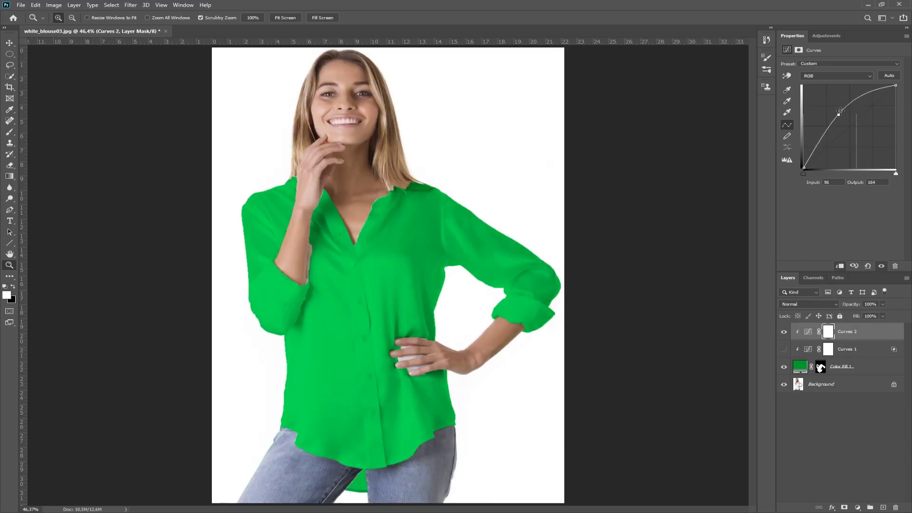
Limit the second Curves layer with Blend If by splitting the dark Underlying Layer slider, setting its lower half to 82
double_click(893, 337)
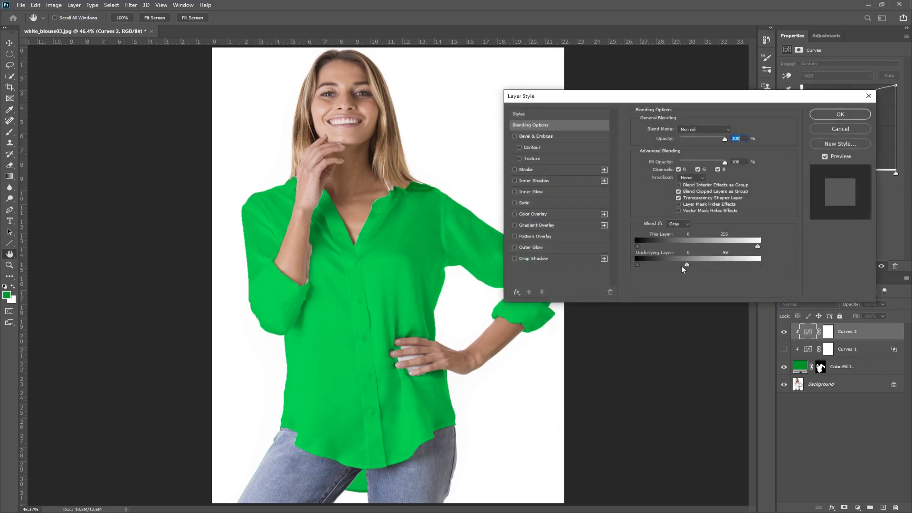
left_click_drag(681, 266, 689, 267)
left_click_drag(645, 266, 689, 266)
key("alt")
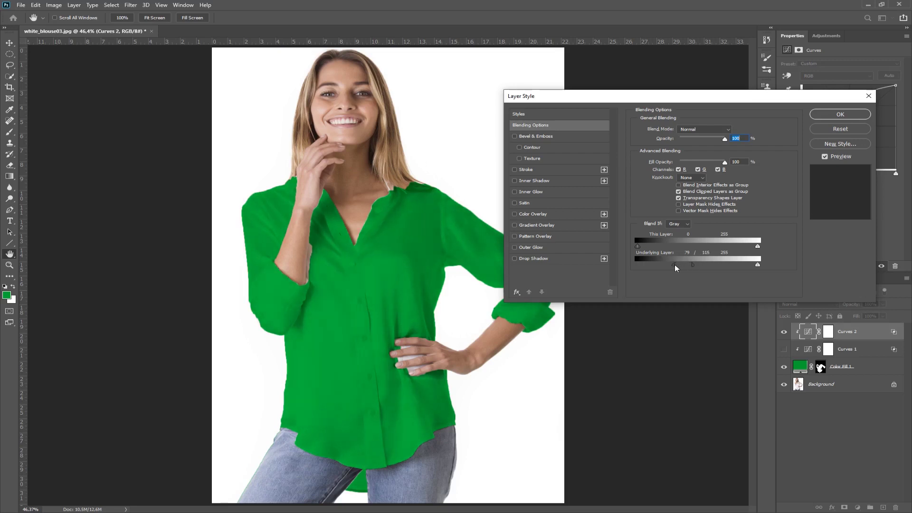
left_click_drag(671, 265, 677, 266)
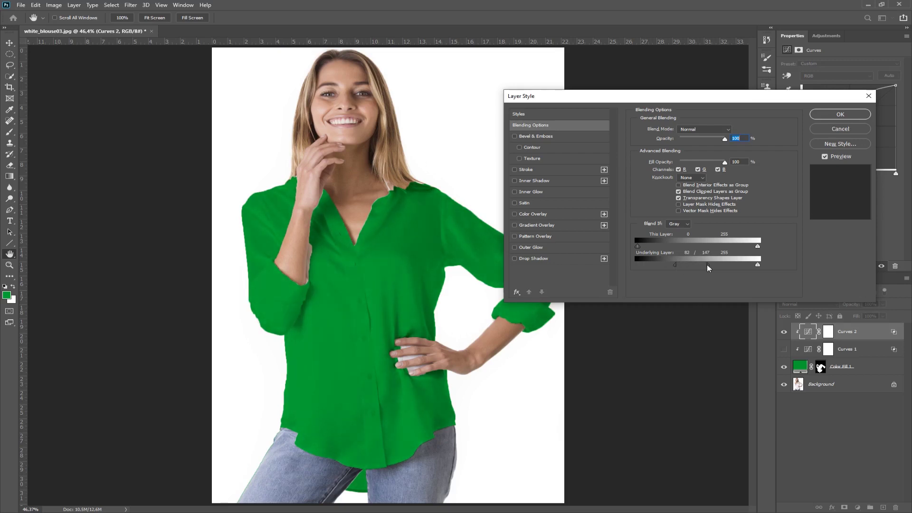
mouse_move(707, 265)
left_mouse_down()
mouse_move(677, 263)
mouse_move(692, 263)
left_mouse_up()
left_click(841, 114)
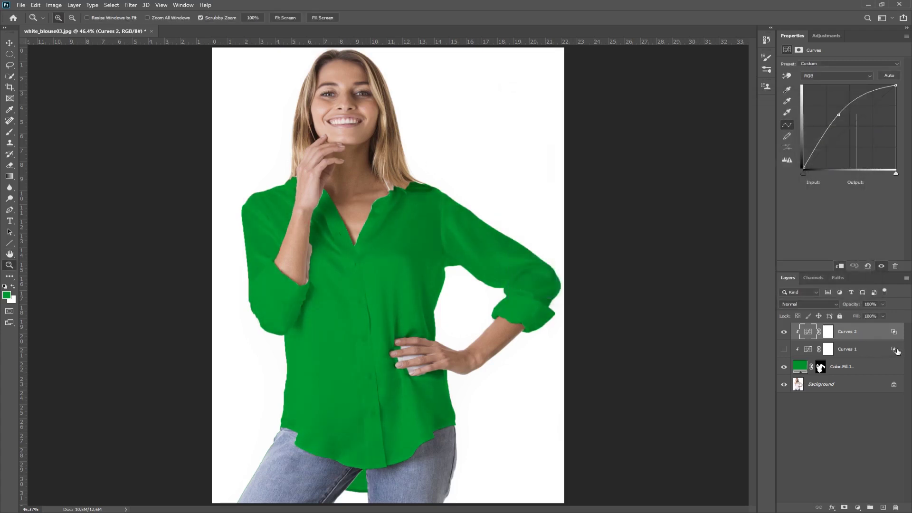
In the first Curves layer's Blend If, reset the dark Underlying Layer slider to 0 and lower the light slider into the midtones
double_click(895, 350)
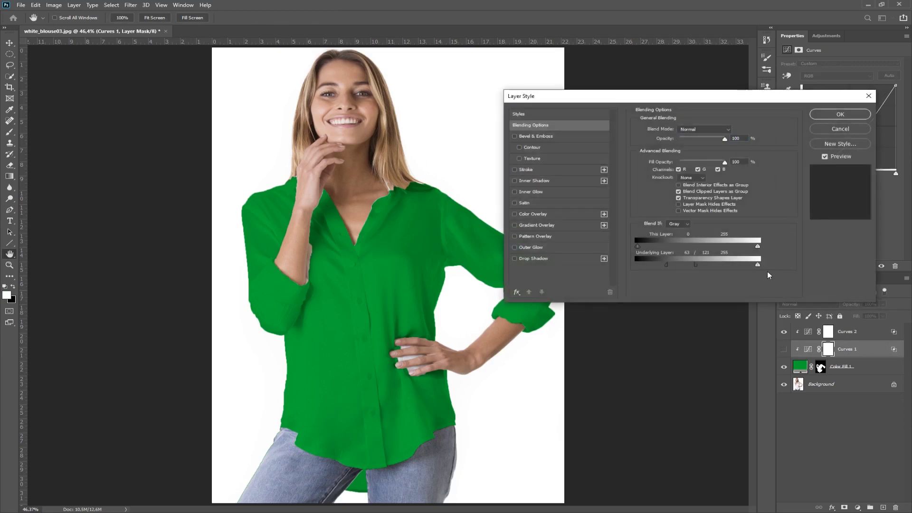
left_click_drag(694, 264, 632, 264)
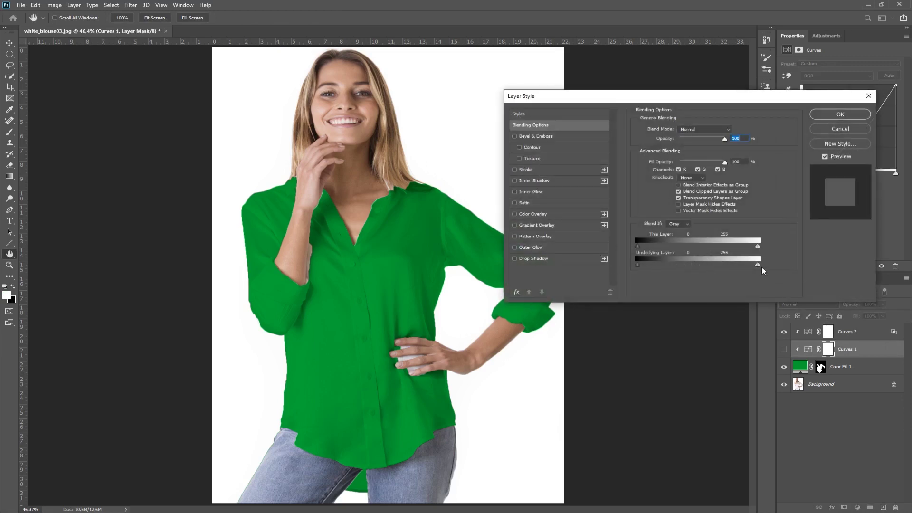
left_click_drag(758, 265, 717, 265)
mouse_move(695, 266)
left_mouse_down()
mouse_move(652, 264)
mouse_move(689, 265)
left_mouse_up()
left_click(831, 115)
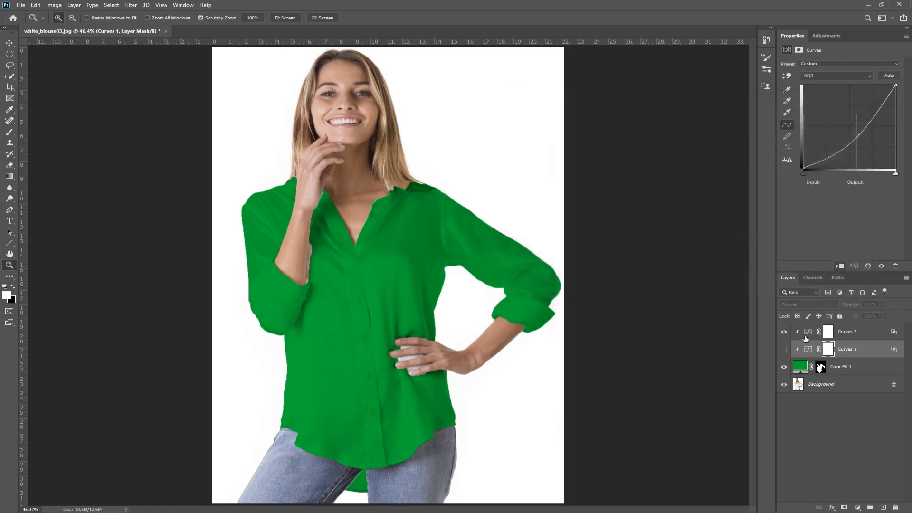
Show the first Curves layer and, in its Blend If, split the light Underlying Layer slider so it fades from 71 into the highlights
left_click(785, 350)
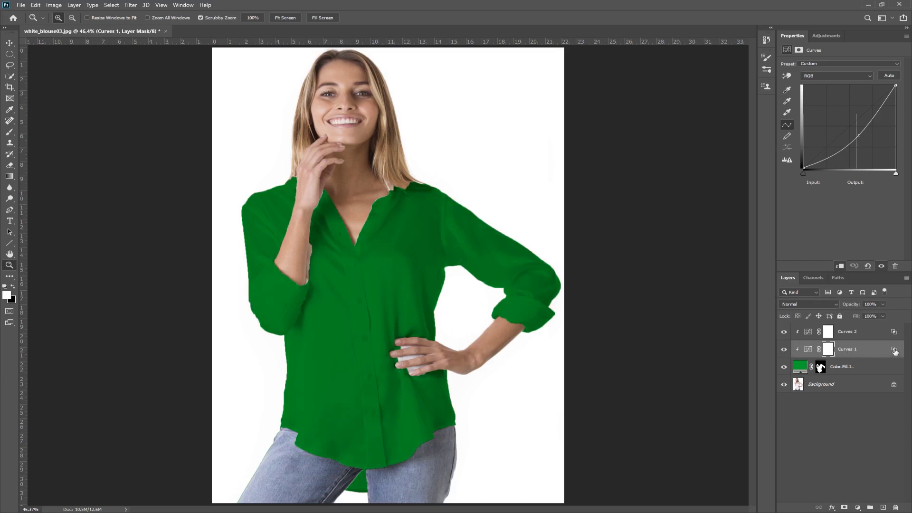
double_click(868, 350)
left_click_drag(695, 266, 664, 267)
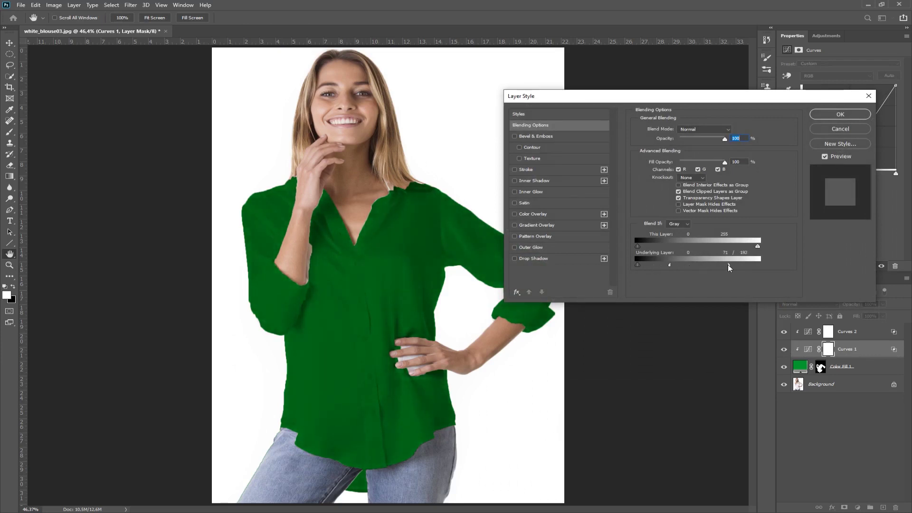
left_click(823, 116)
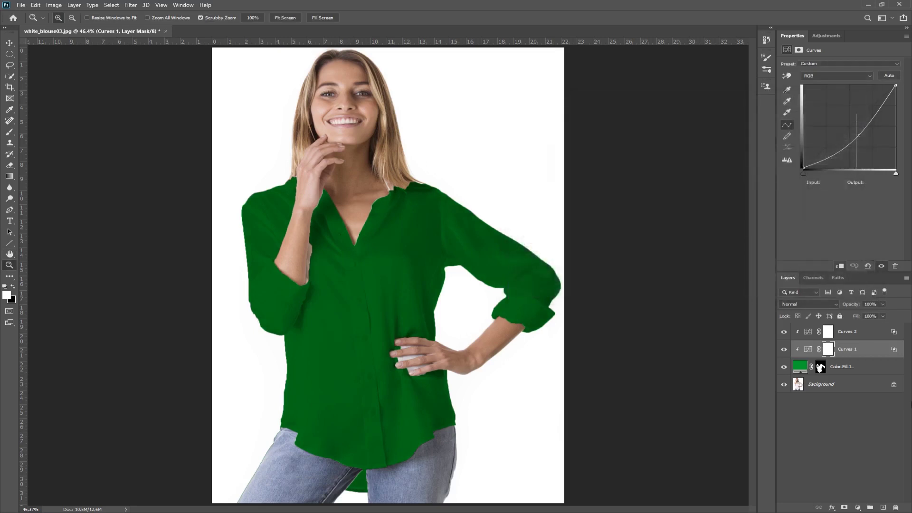
Hide the first Curves layer and select the second Curves layer
left_click(784, 350)
left_click(785, 332)
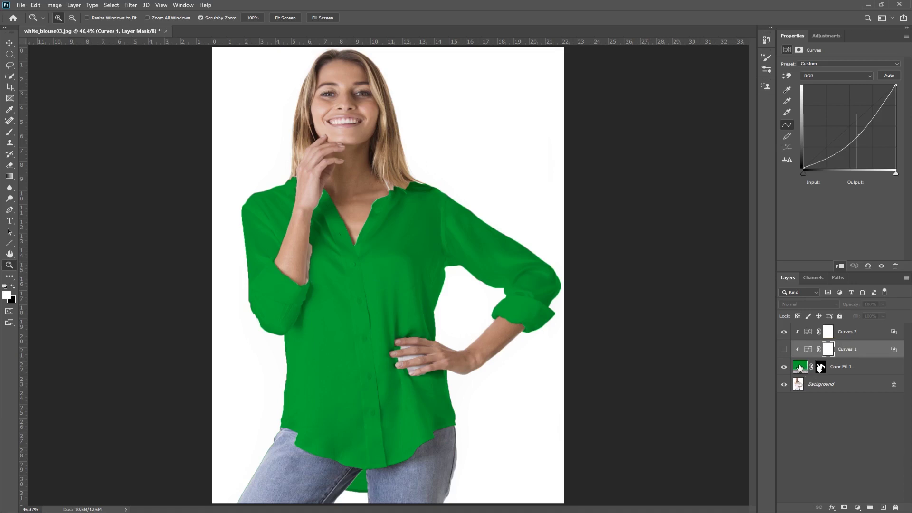
left_click(846, 334)
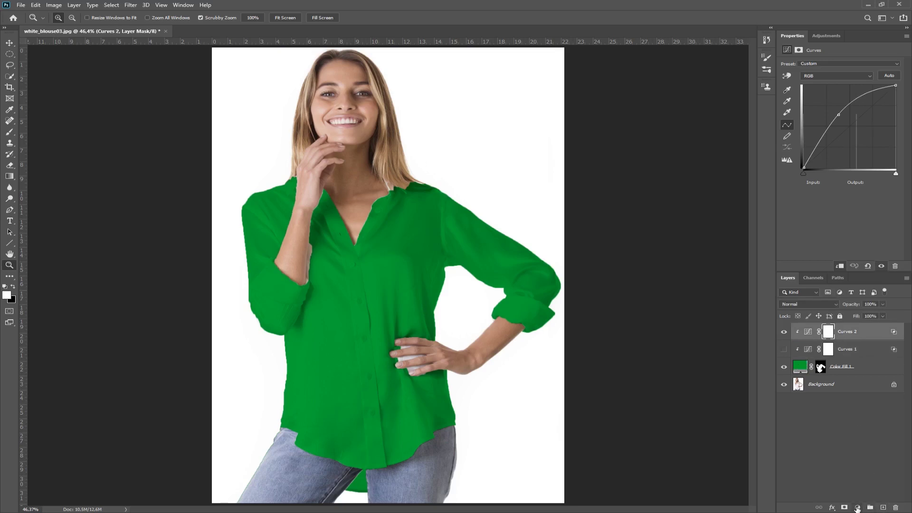
Add a Hue/Saturation layer above both Curves layers, masked with the green fill's blouse mask, and set its hue to +57
left_click(820, 366)
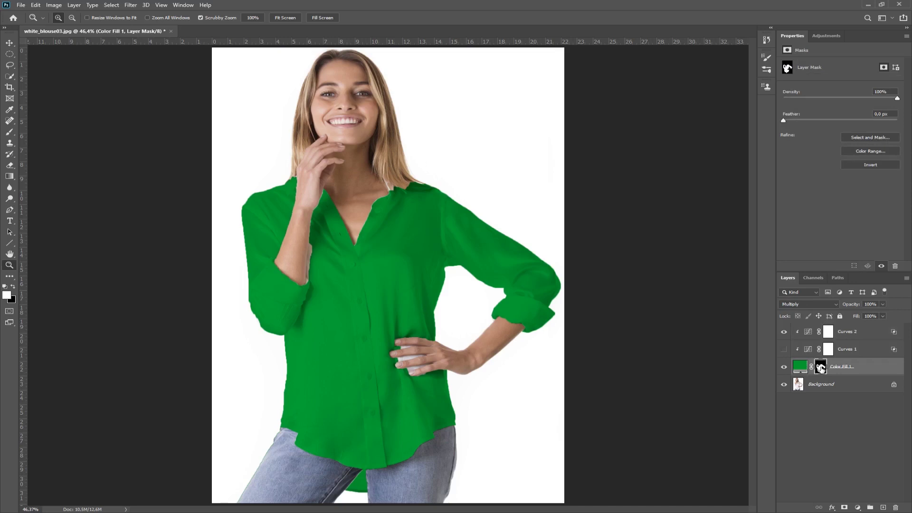
left_click(820, 367, "ctrl")
left_click(858, 508)
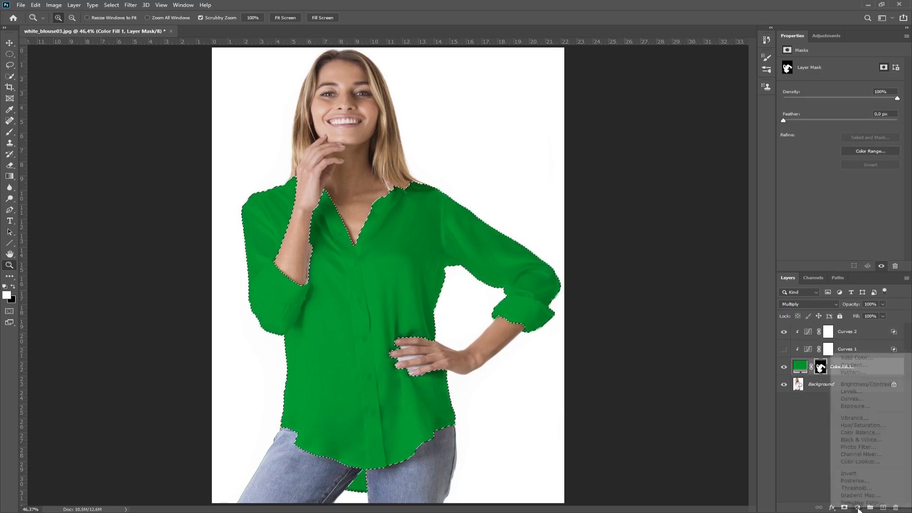
left_click(866, 426)
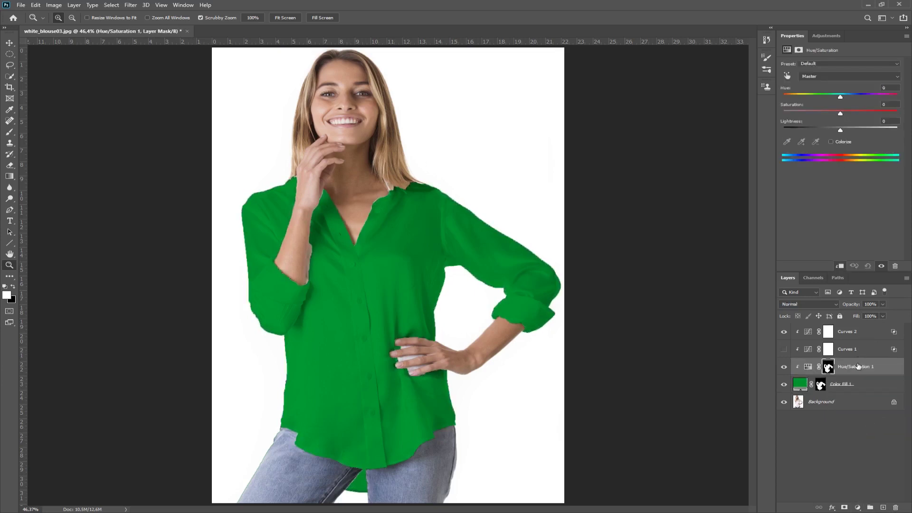
left_click_drag(858, 366, 841, 333)
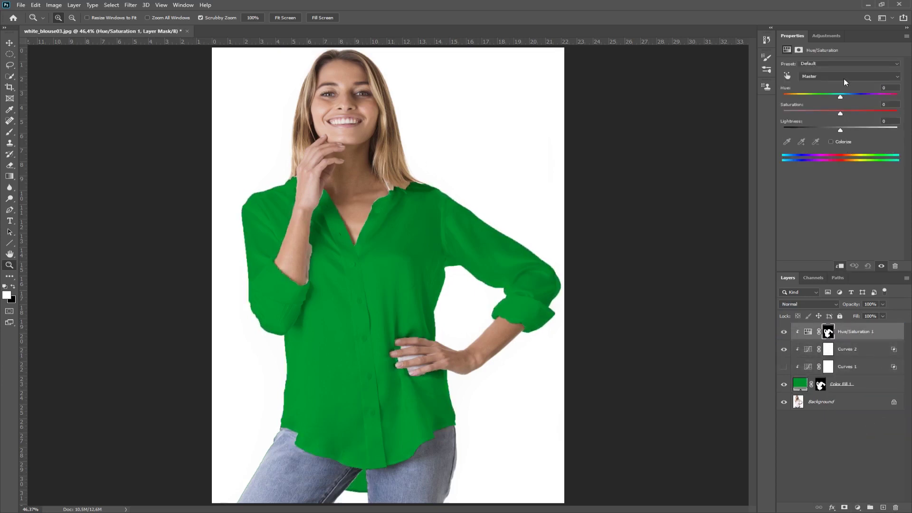
left_click_drag(843, 97, 870, 98)
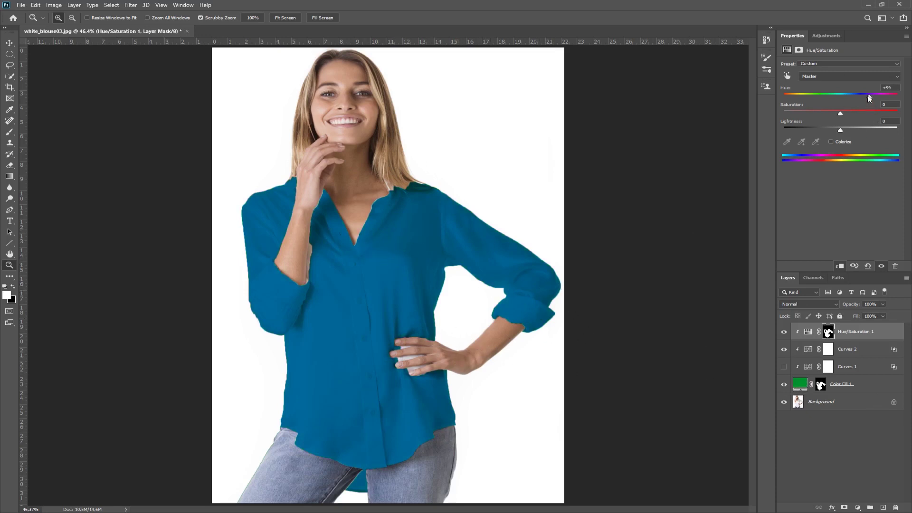
left_click_drag(869, 95, 868, 95)
Close the recoloured photo without saving and reopen the original white_blouse03.jpg
left_click(187, 32)
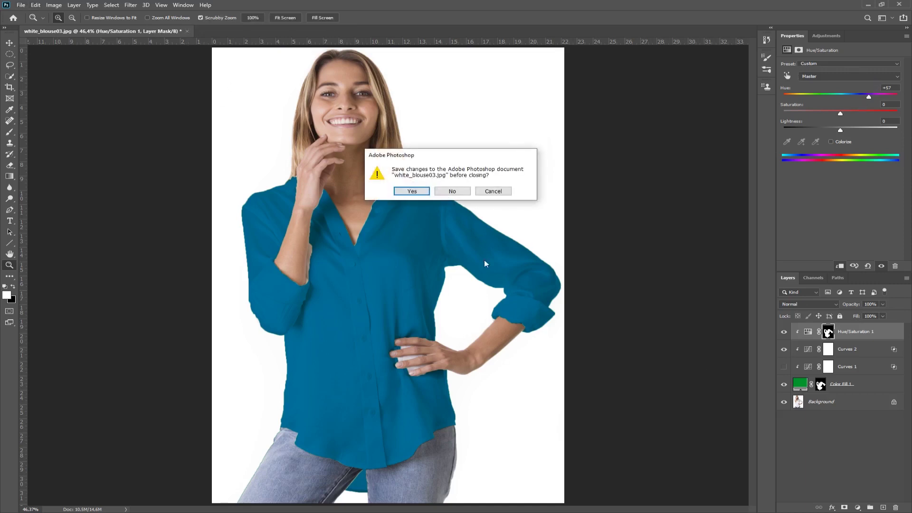
left_click(459, 192)
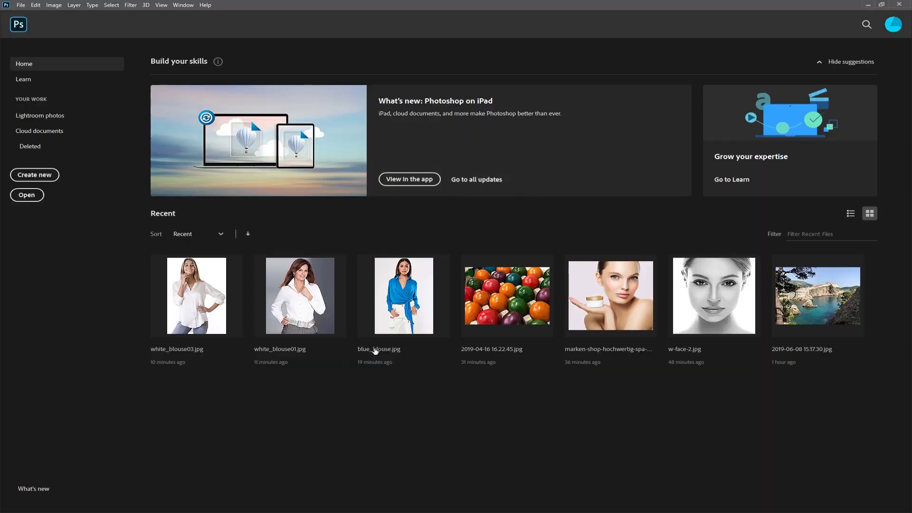
left_click(190, 294)
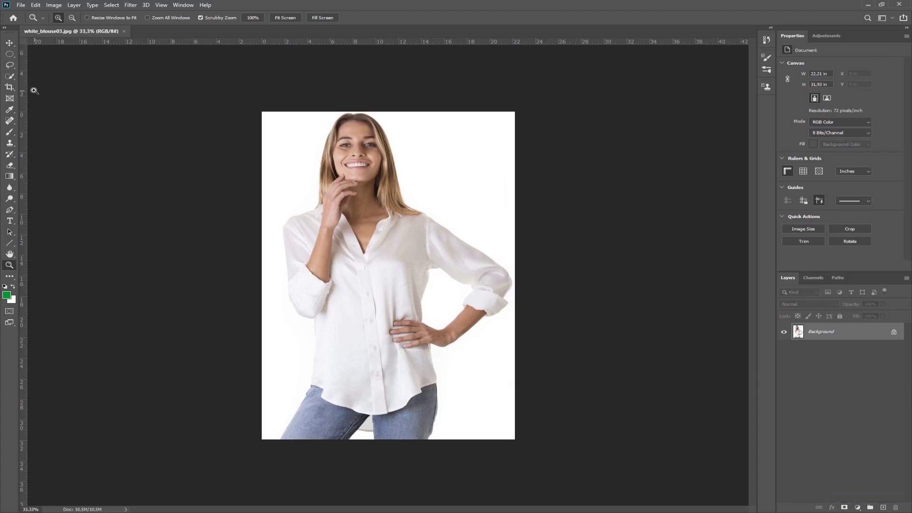
Select the white blouse with the Quick Selection tool, leaving out the arms and the background
left_click(9, 76)
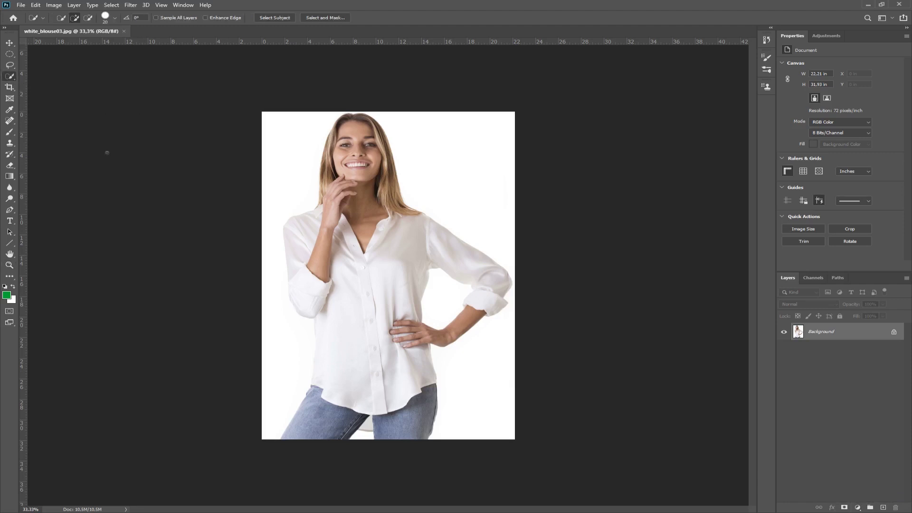
mouse_move(409, 374)
left_mouse_down()
mouse_move(365, 366)
mouse_move(369, 320)
mouse_move(404, 238)
mouse_move(328, 240)
mouse_move(309, 231)
mouse_move(298, 263)
left_mouse_up()
left_click_drag(347, 222, 473, 262)
left_click(440, 312, "alt")
left_click_drag(283, 334, 274, 295)
left_click_drag(272, 213, 272, 212)
Add a Solid Color fill layer over the selected blouse in dark grey 262626
left_click(858, 508)
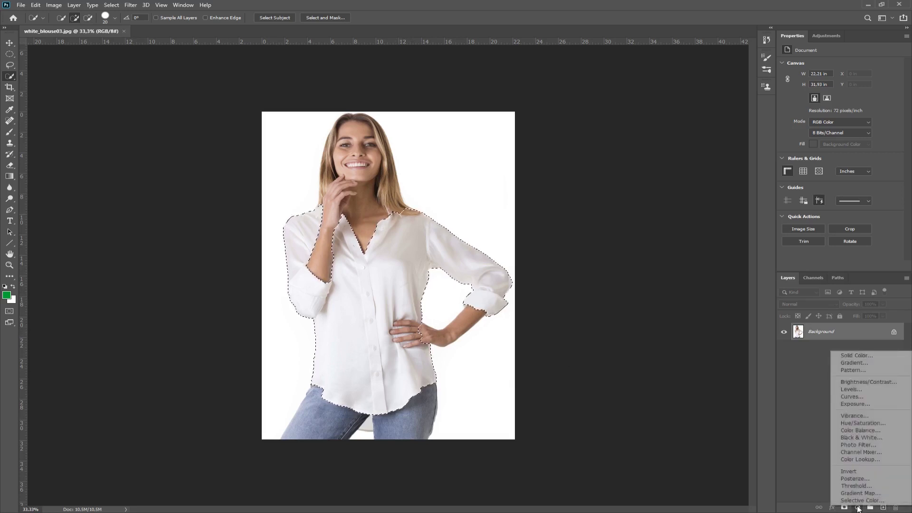
left_click(867, 356)
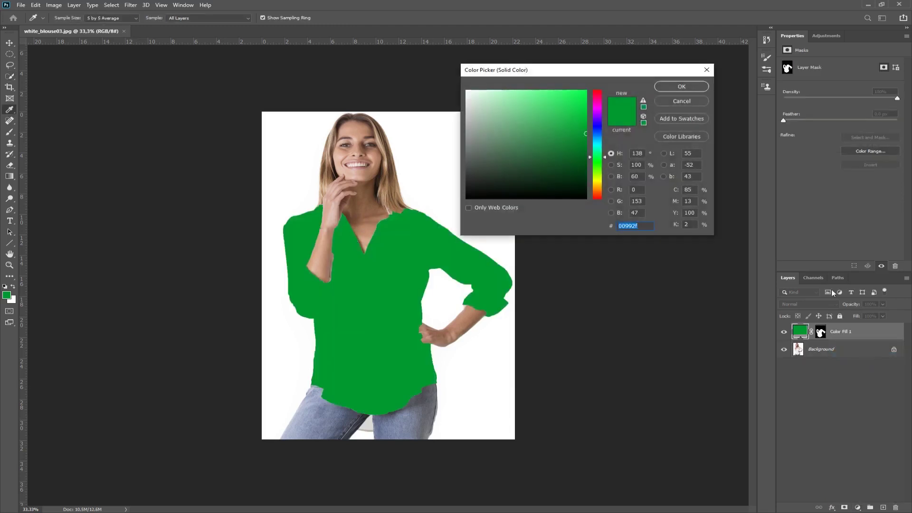
mouse_move(540, 154)
left_mouse_down()
mouse_move(405, 153)
mouse_move(403, 162)
left_mouse_up()
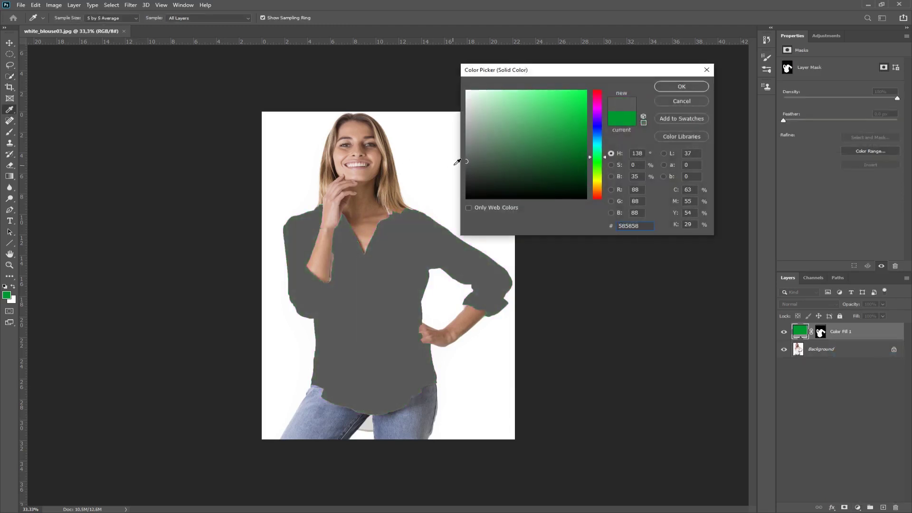
left_click(464, 168)
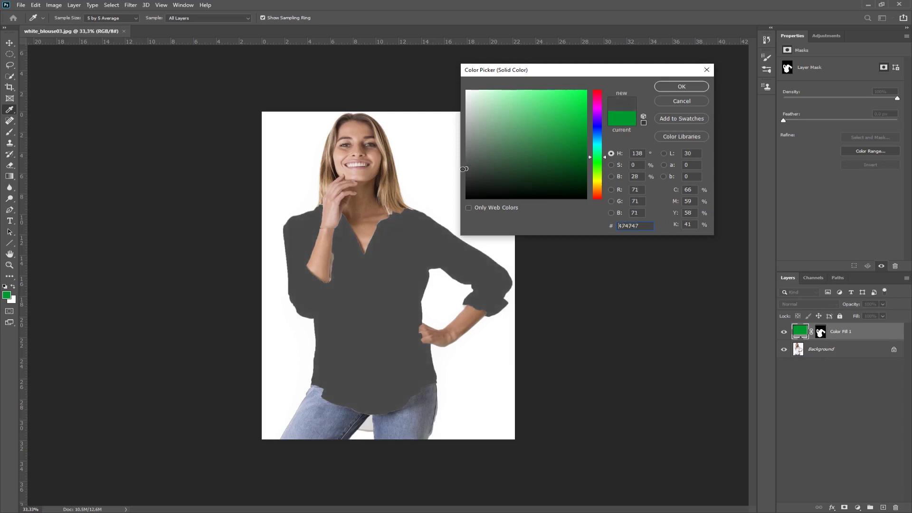
left_click_drag(464, 168, 439, 203)
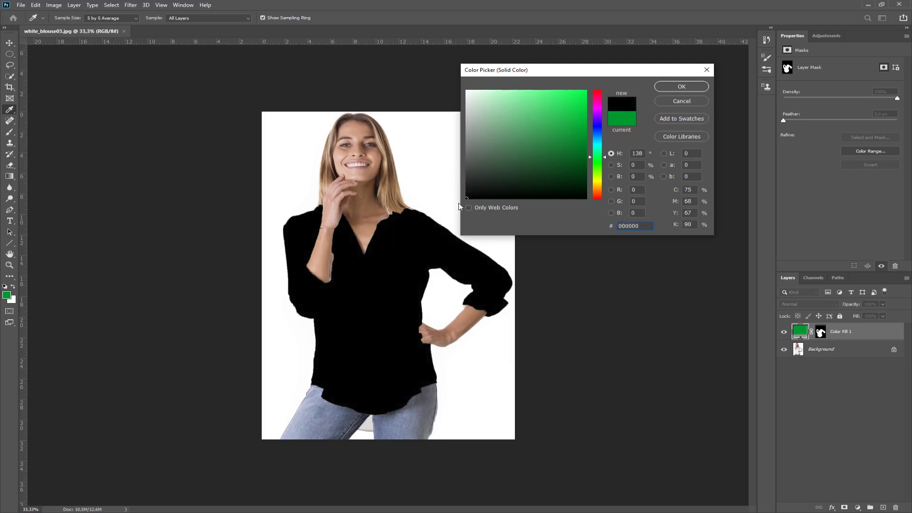
left_click(464, 180)
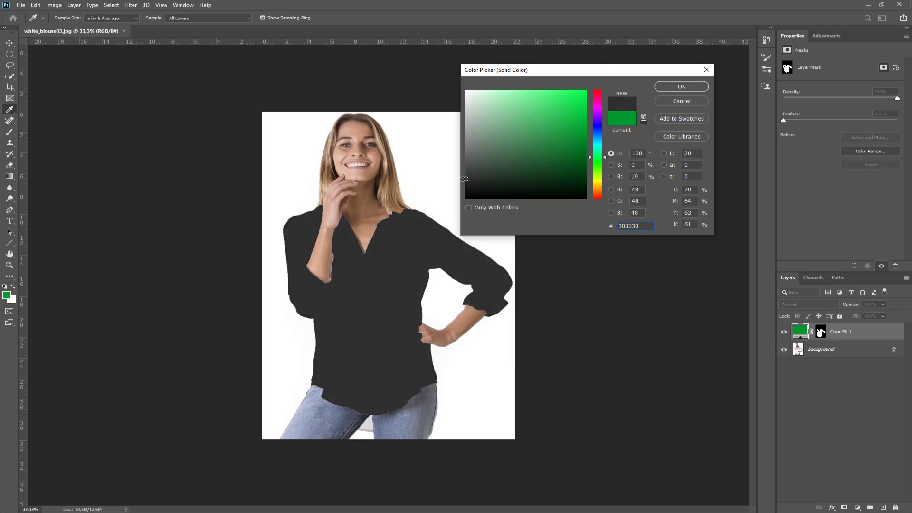
left_click_drag(462, 180, 462, 183)
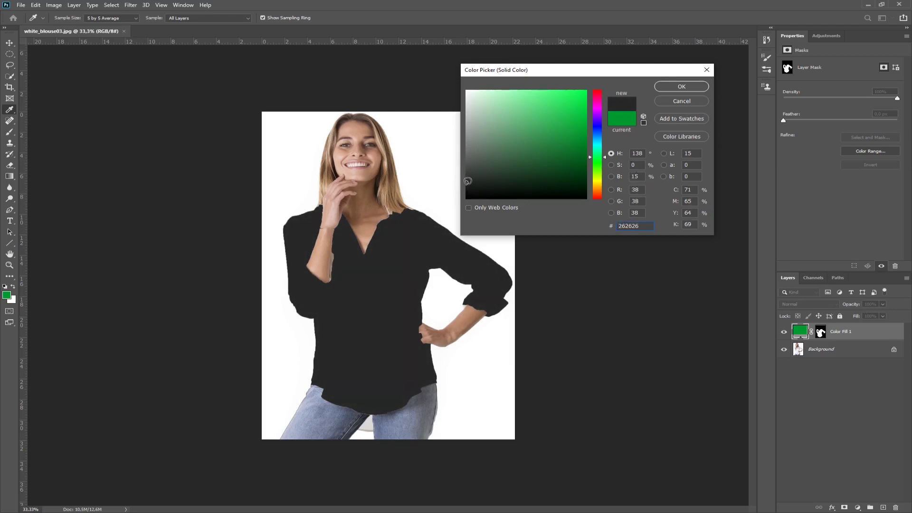
left_click(682, 86)
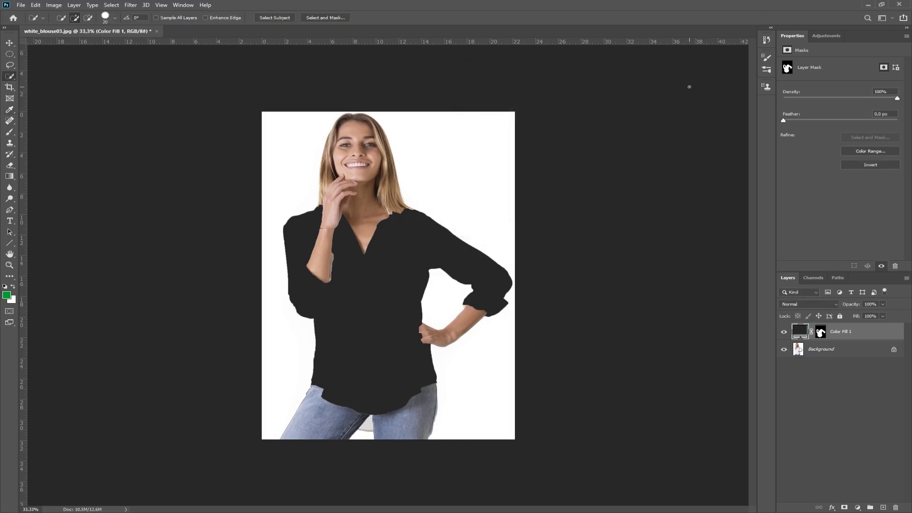
Set the dark grey fill layer's blending mode to Multiply
left_click(10, 265)
left_click_drag(360, 288, 393, 291)
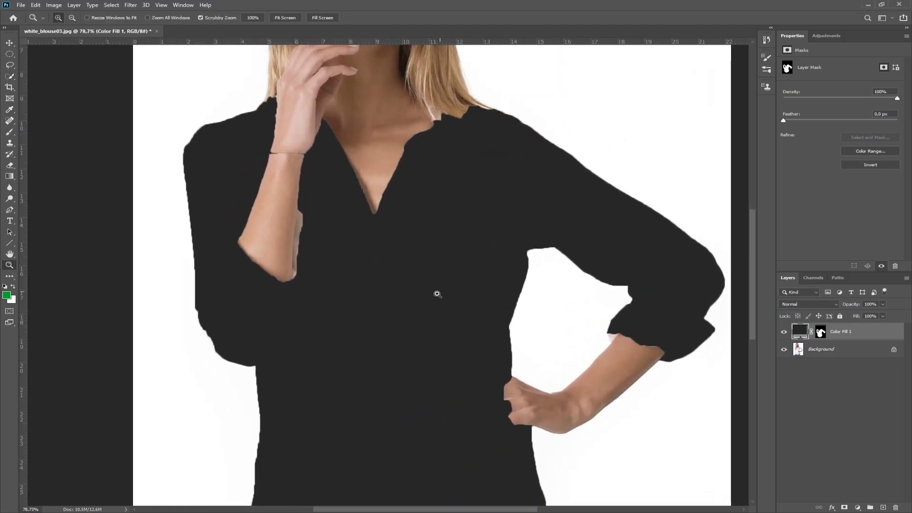
left_click(837, 304)
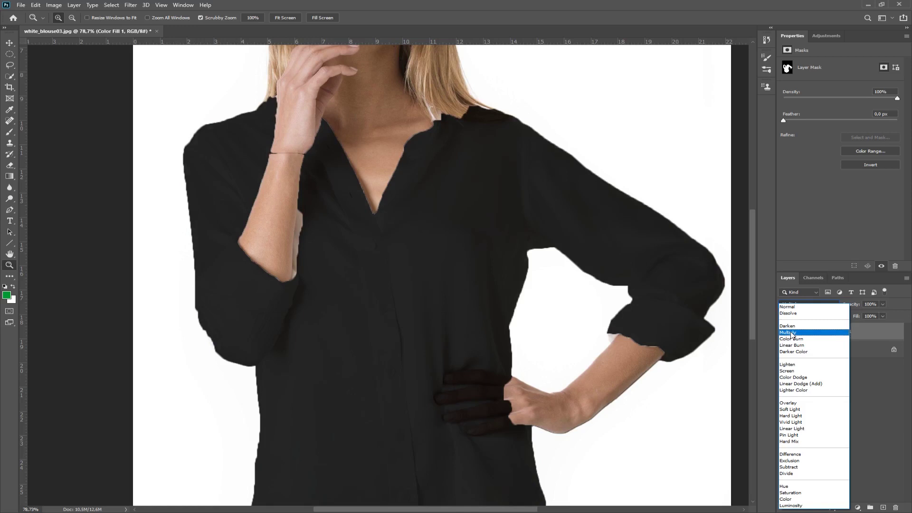
left_click(792, 334)
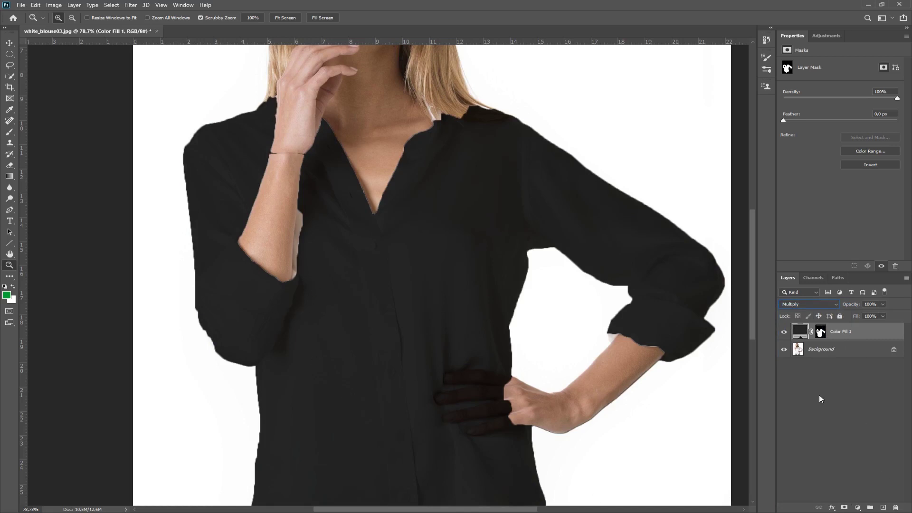
Paint black on the fill layer's mask with the Brush tool to uncover the fingers resting on the hip
left_click(821, 332)
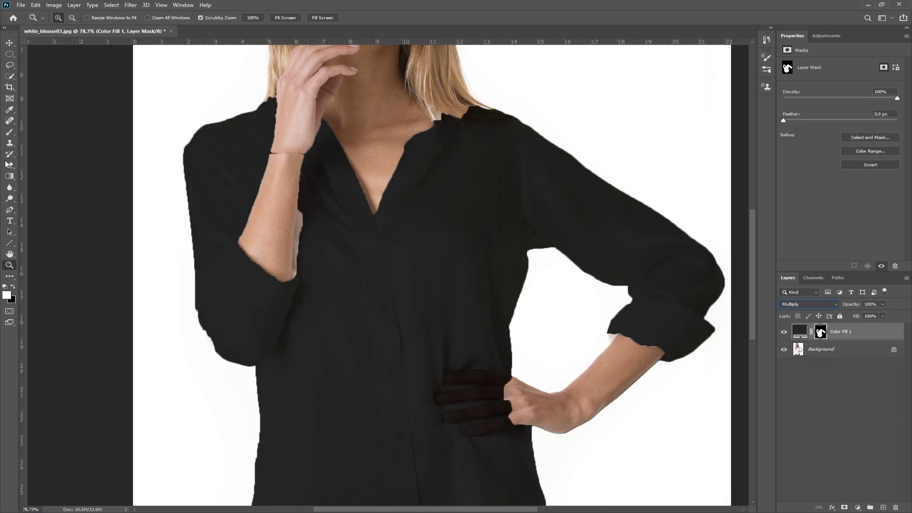
left_click(9, 143)
left_click(8, 133)
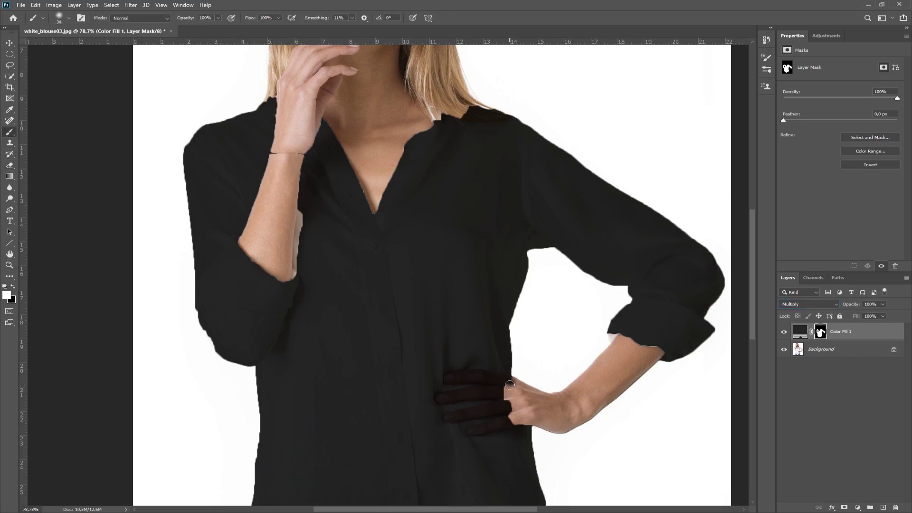
key("x")
mouse_move(510, 385)
left_mouse_down()
mouse_move(457, 377)
mouse_move(514, 389)
mouse_move(447, 395)
mouse_move(531, 404)
mouse_move(456, 412)
left_mouse_up()
mouse_move(521, 425)
left_mouse_down()
mouse_move(474, 431)
mouse_move(449, 417)
mouse_move(472, 416)
mouse_move(441, 399)
mouse_move(520, 396)
mouse_move(503, 396)
mouse_move(515, 399)
mouse_move(505, 411)
mouse_move(473, 417)
mouse_move(509, 413)
mouse_move(517, 414)
mouse_move(501, 424)
mouse_move(528, 422)
left_mouse_up()
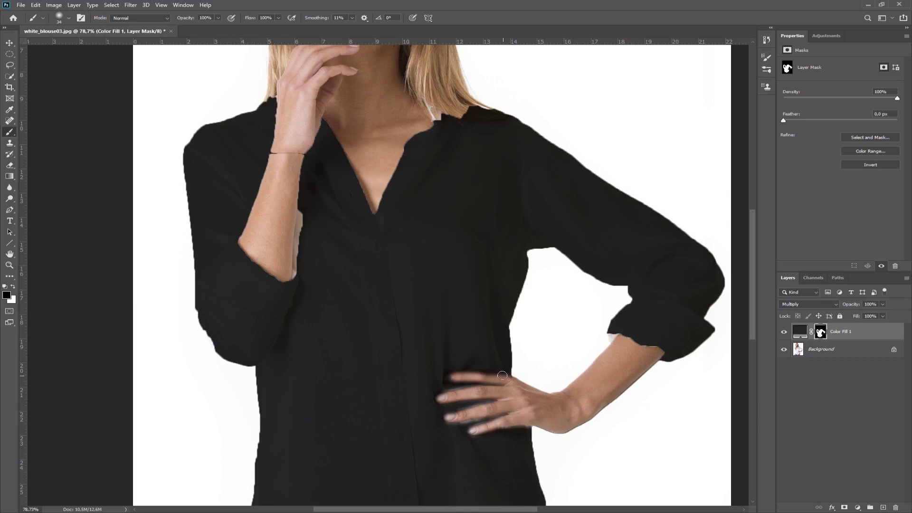
mouse_move(502, 375)
left_mouse_down()
mouse_move(495, 377)
mouse_move(513, 381)
left_mouse_up()
Uncover the hair ends on the shoulder in the fill mask and restore the fill along the gap beside the raised forearm
mouse_move(486, 113)
left_mouse_down()
mouse_move(473, 108)
mouse_move(499, 113)
mouse_move(461, 111)
mouse_move(502, 115)
left_mouse_up()
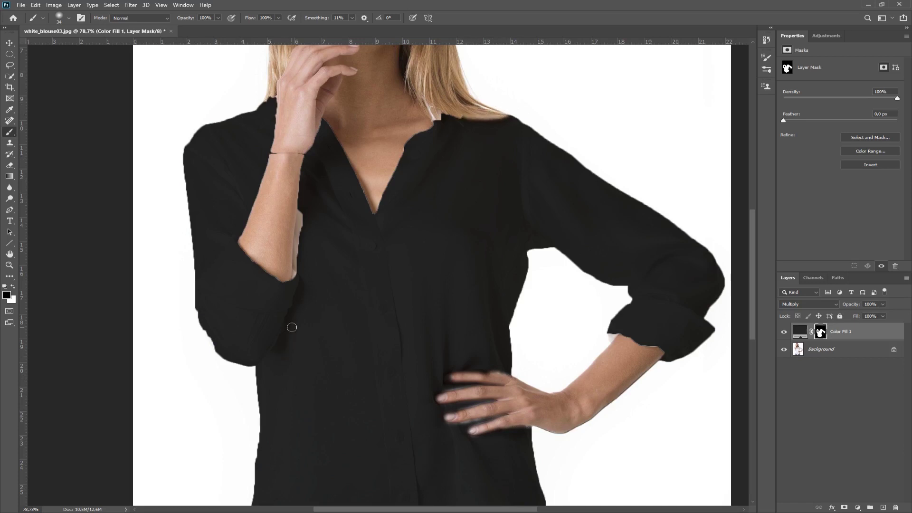
key("x")
left_click_drag(302, 208, 300, 275)
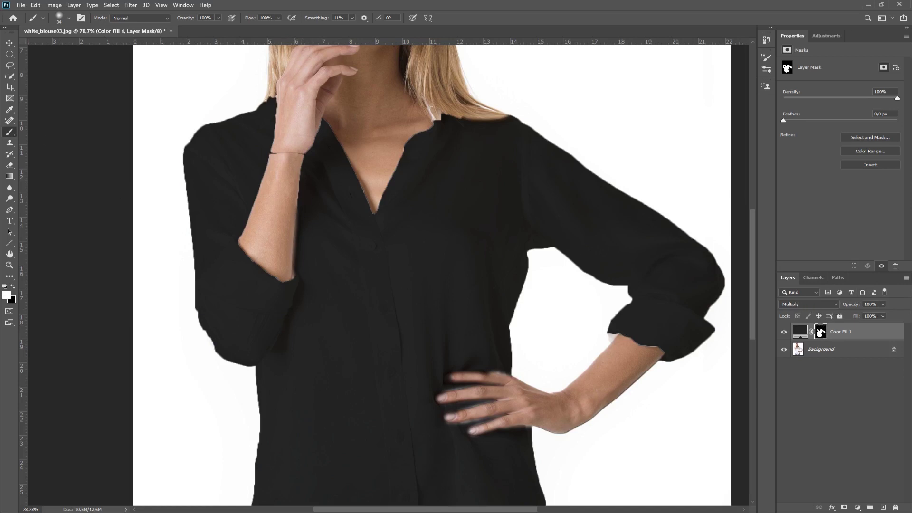
Fit the photo in view and change the dark fill layer's blending mode to Linear Light
left_click(9, 265)
right_click(447, 356)
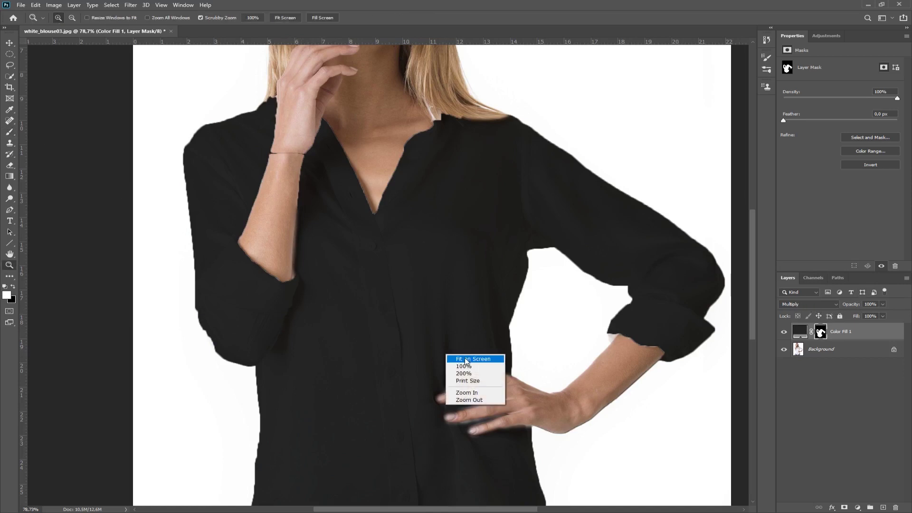
left_click(470, 359)
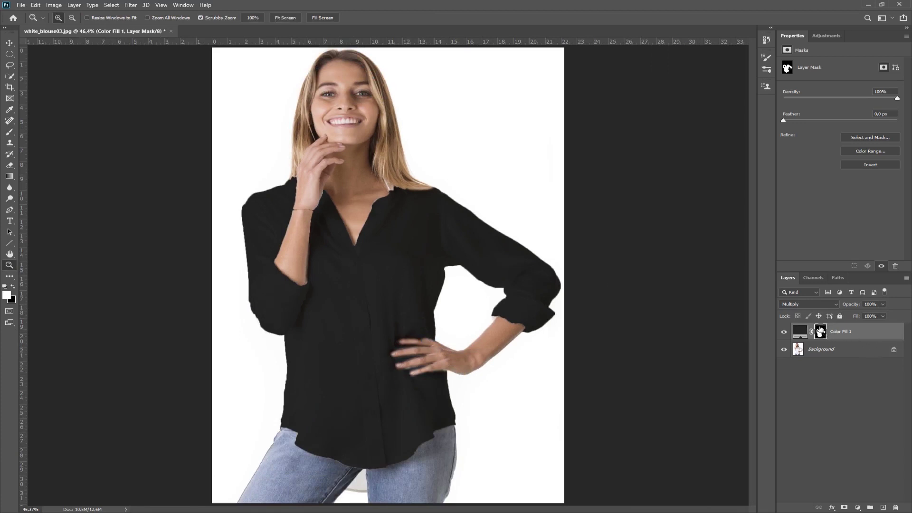
left_click(836, 304)
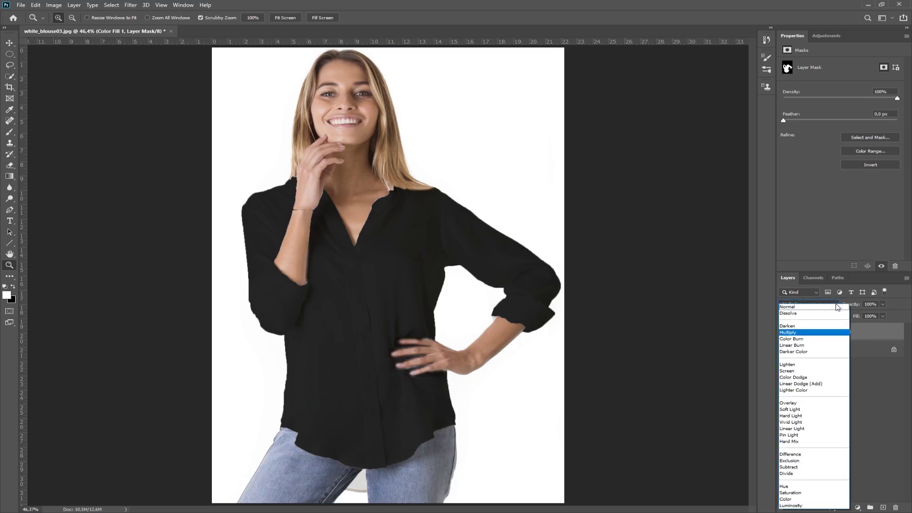
left_click(802, 430)
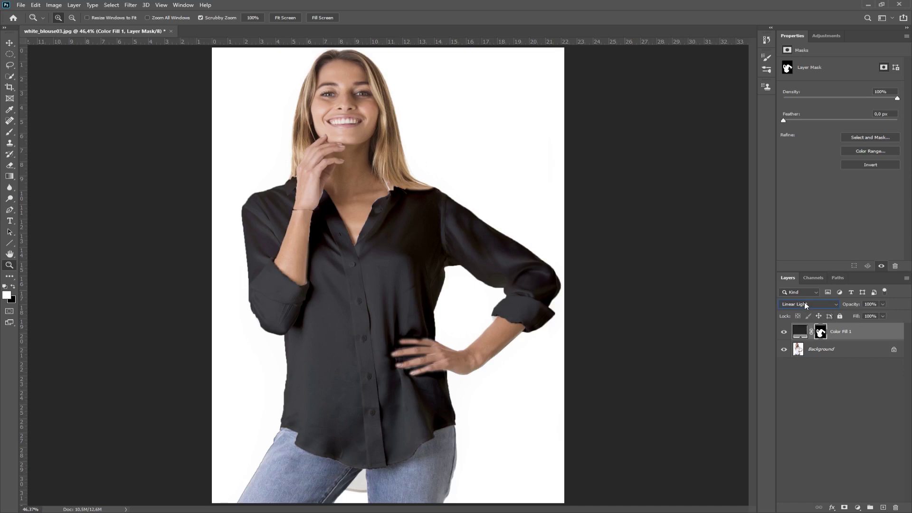
Darken the blouse's fill colour to 181818
left_click(806, 333)
double_click(803, 333)
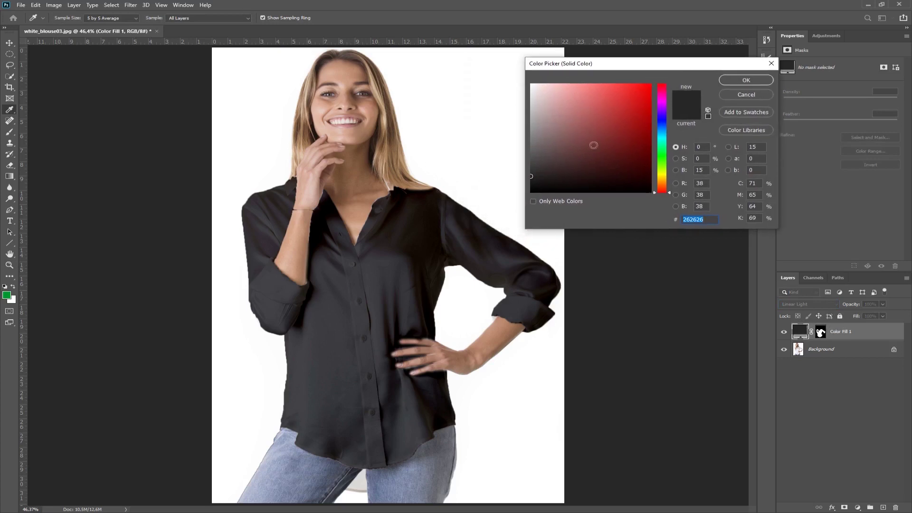
left_click(528, 181)
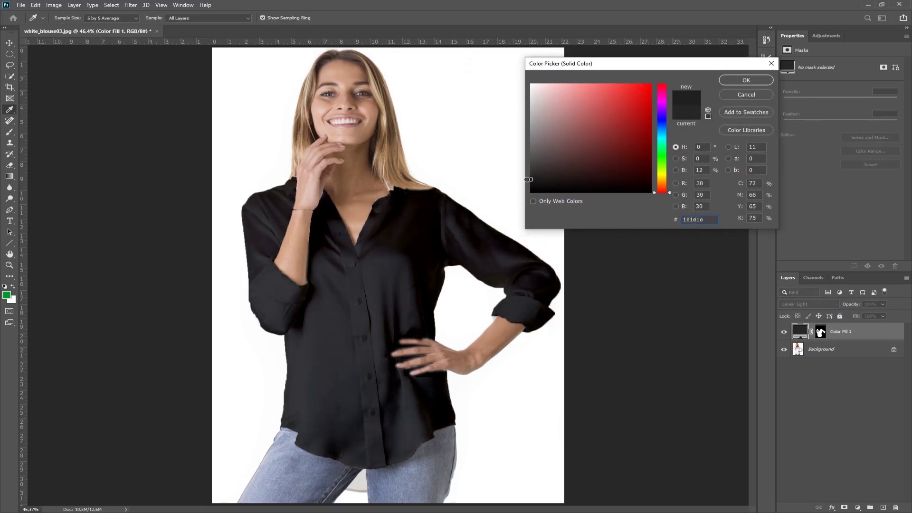
mouse_move(528, 180)
left_mouse_down()
mouse_move(526, 196)
mouse_move(529, 160)
mouse_move(525, 183)
left_mouse_up()
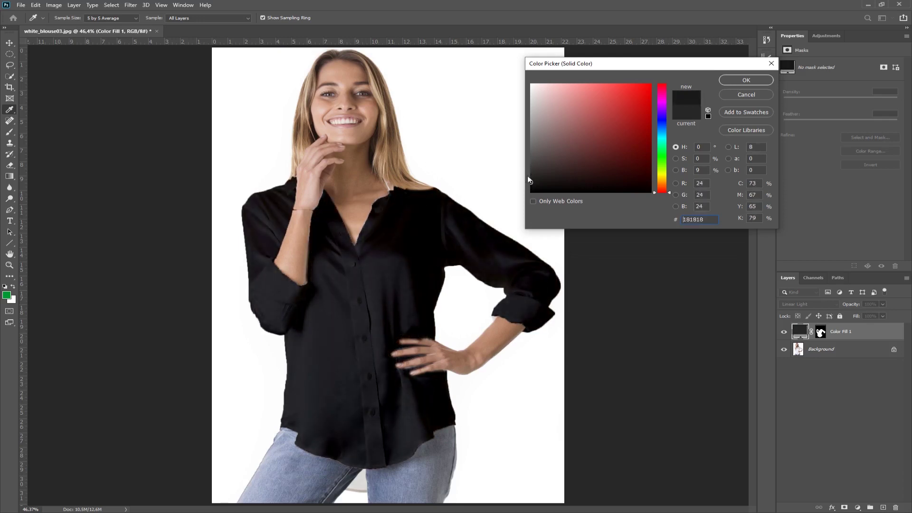
key("z")
left_click(760, 81)
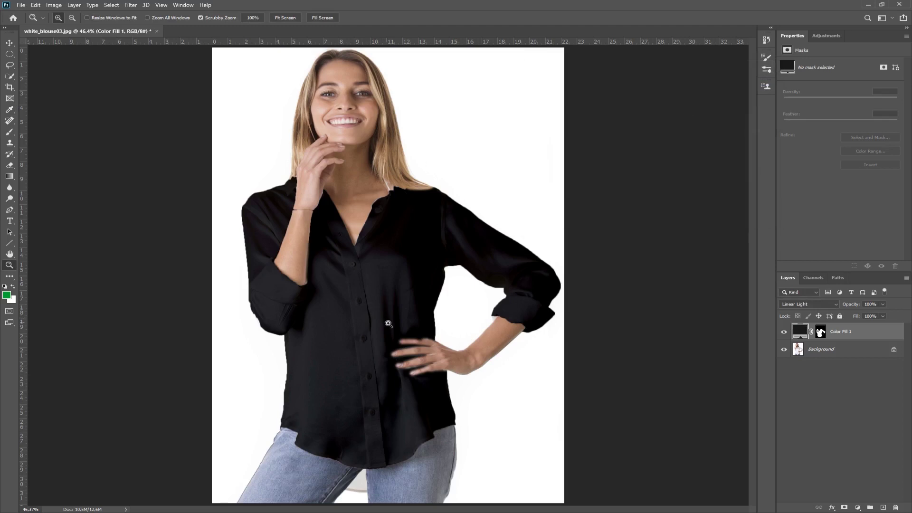
Add a Curves adjustment layer above the dark fill layer
left_click(858, 508)
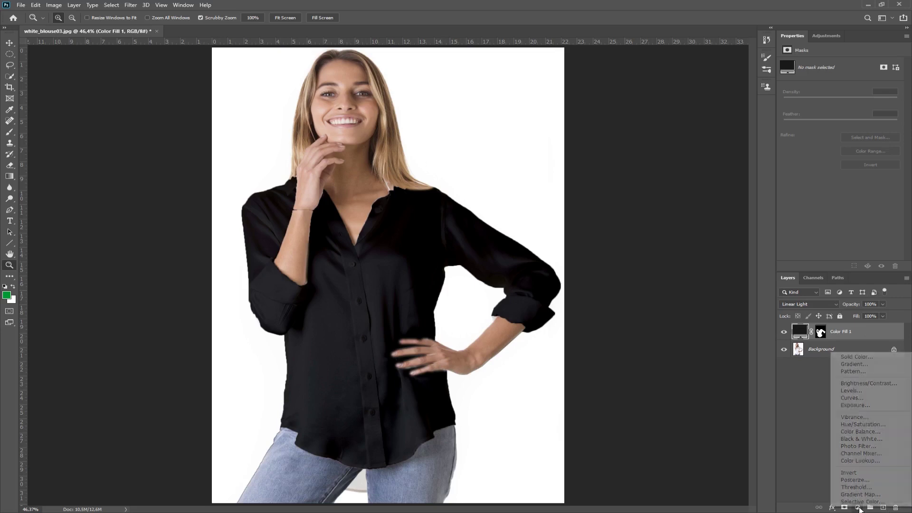
left_click(855, 399)
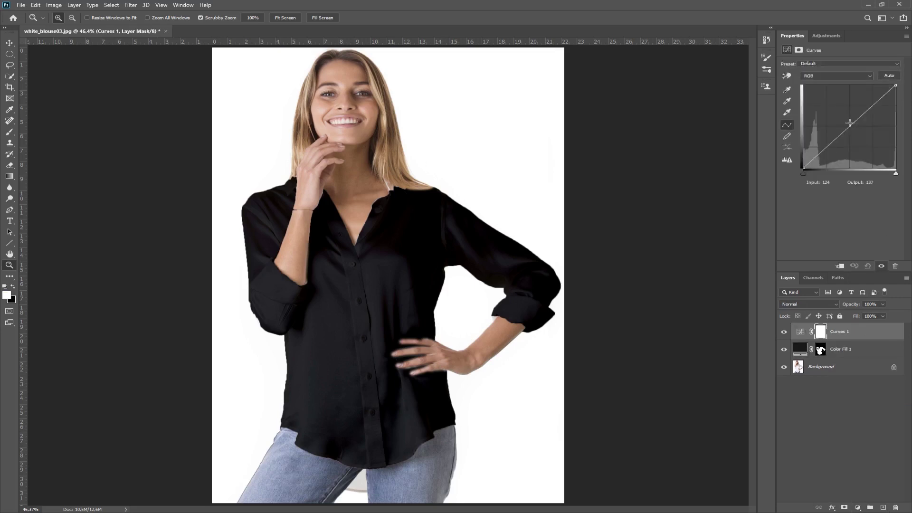
Raise the Curves 1 curve's midpoint to input 98, output 163, and clip the adjustment to the Color Fill 1 layer
left_click_drag(849, 126, 839, 113)
left_click(840, 266)
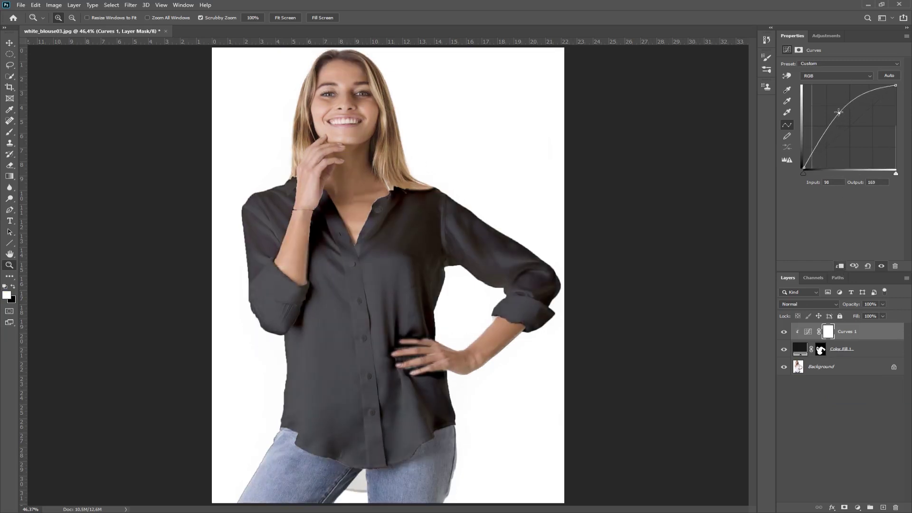
Set the Curves 1 layer's Blend If black slider for the underlying layer to a split of 18 / 89
double_click(894, 340)
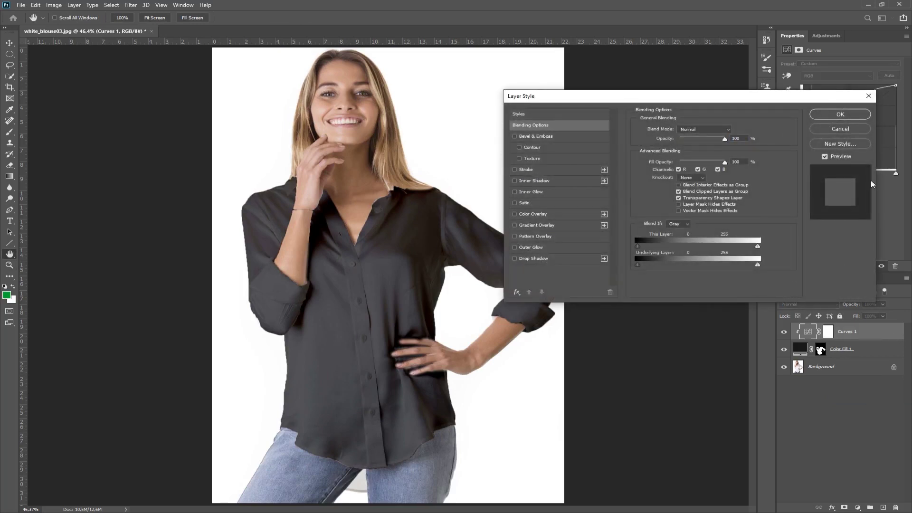
mouse_move(637, 265)
left_mouse_down()
mouse_move(664, 264)
mouse_move(648, 265)
left_mouse_up()
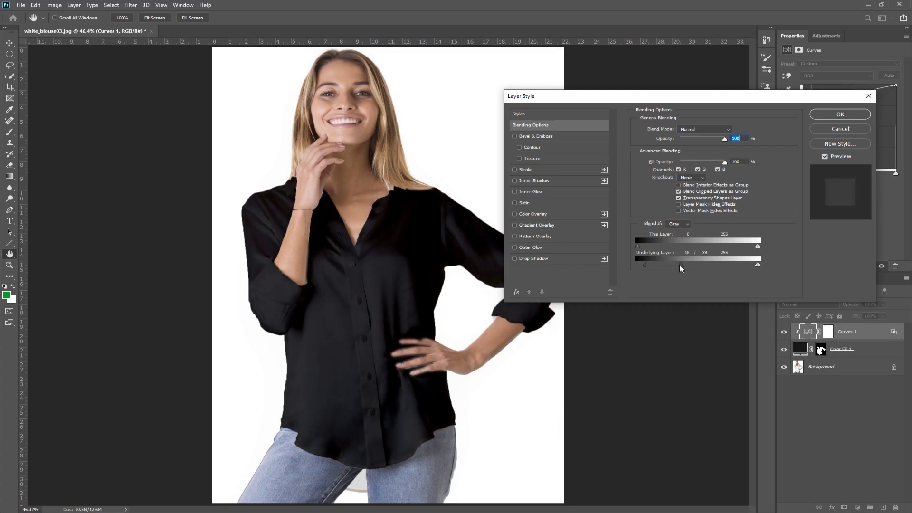
left_click(839, 114)
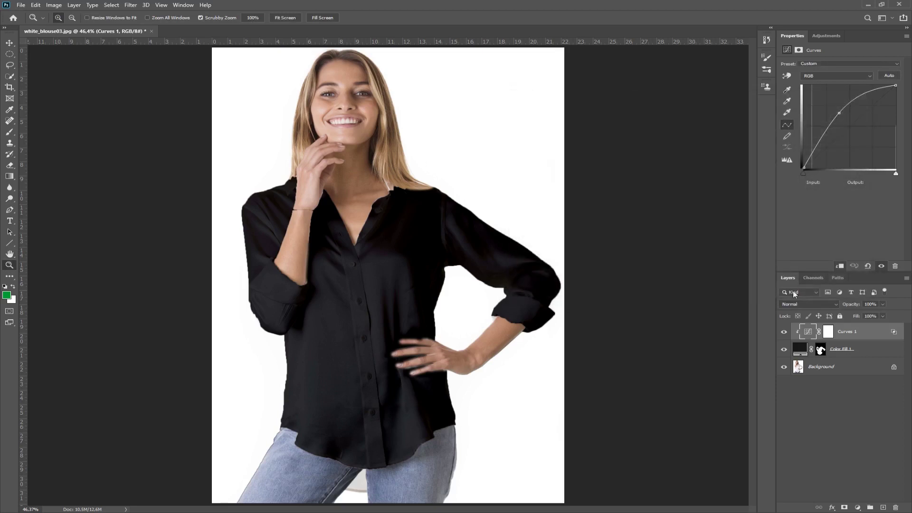
Compare the blouse with and without the Curves 1 adjustment
left_click(784, 335)
left_click(785, 335)
left_click(785, 335)
left_click(785, 335)
left_click(784, 335)
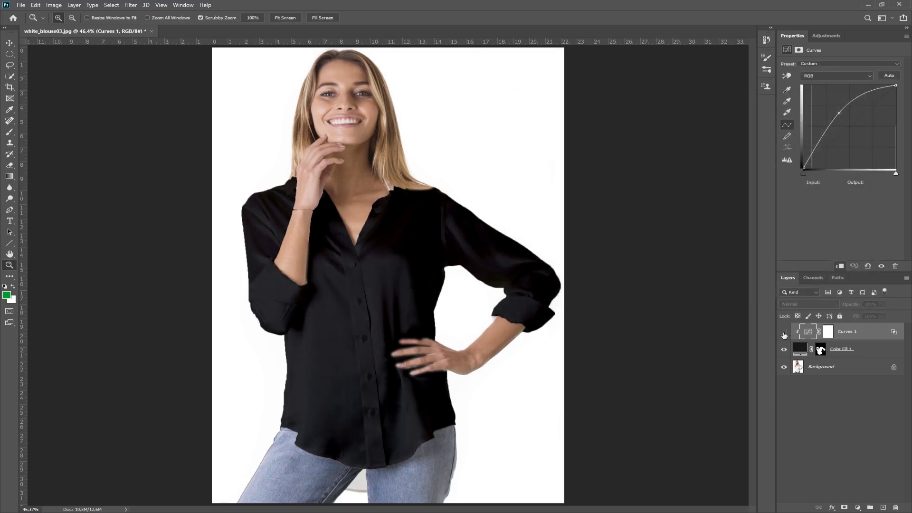
left_click(785, 335)
Move the Curves 1 curve point to input 111, output 201, and check the blouse with the adjustment hidden and shown
left_click_drag(839, 112, 845, 102)
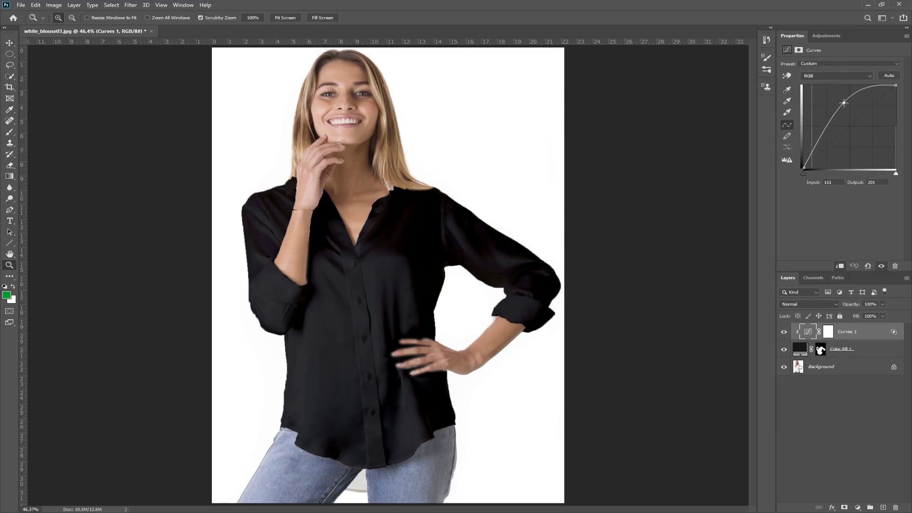
left_click(784, 333)
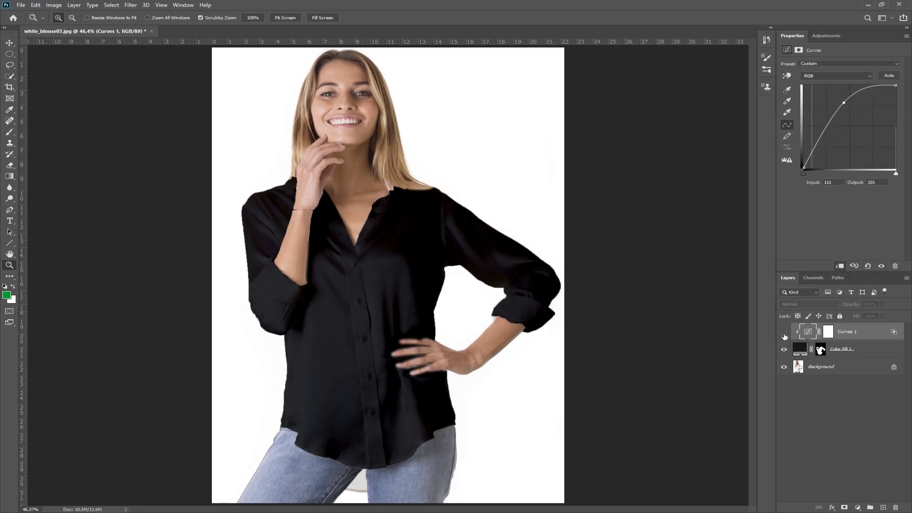
left_click(785, 333)
left_click(784, 332)
left_click(784, 332)
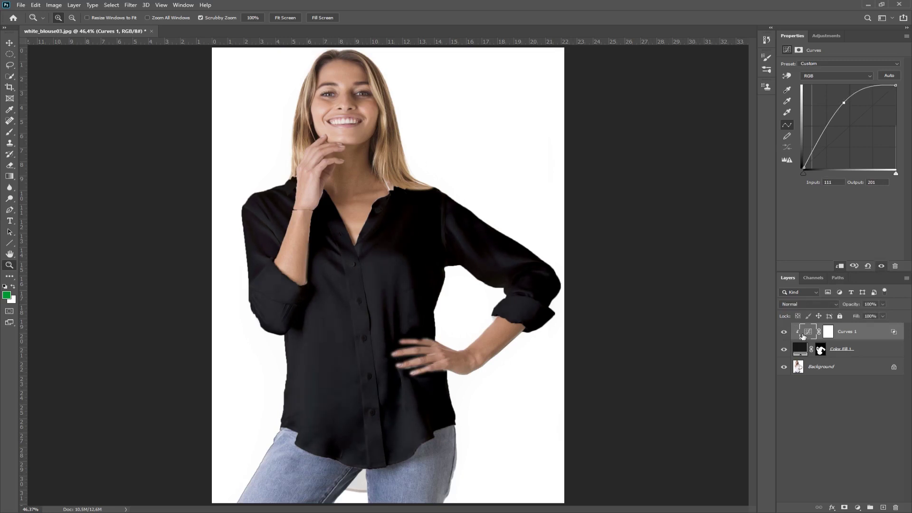
Close white_blouse03.jpg without saving and open the recent photo 2019-06-08 15.17.30.jpg
left_click(857, 333)
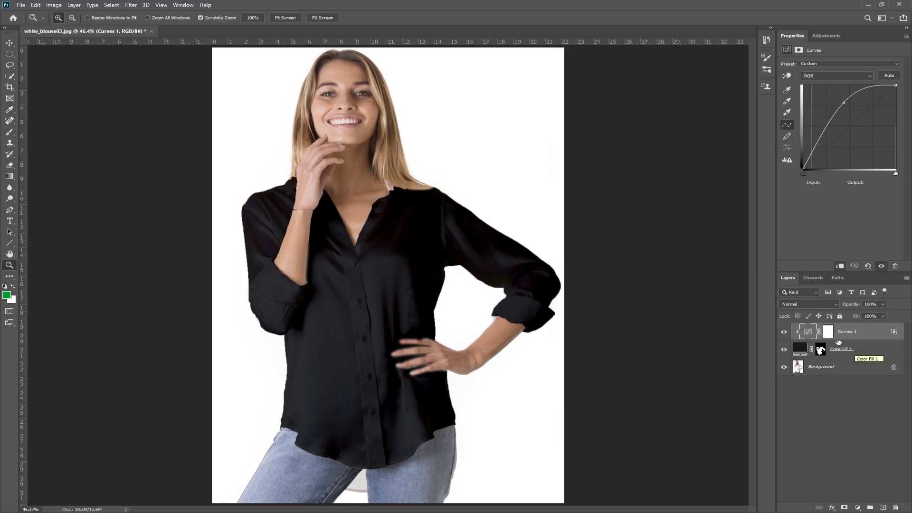
left_click(887, 354)
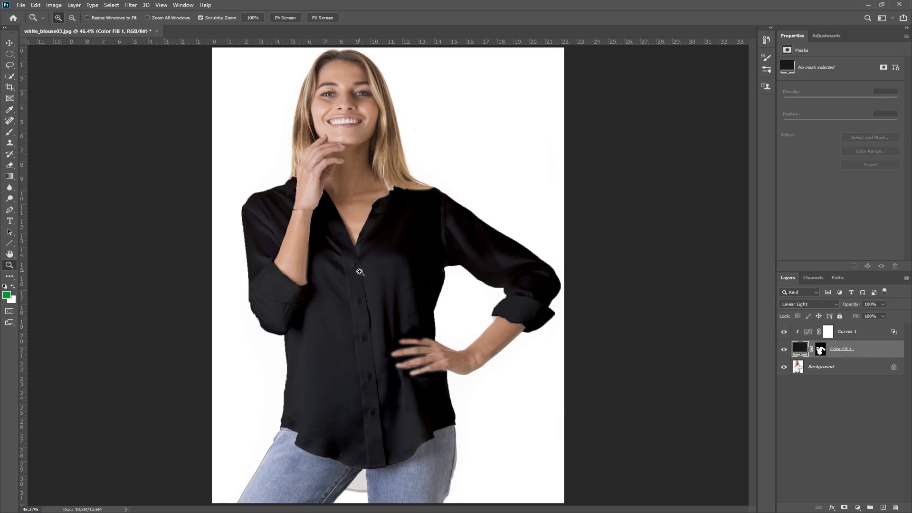
left_click(157, 31)
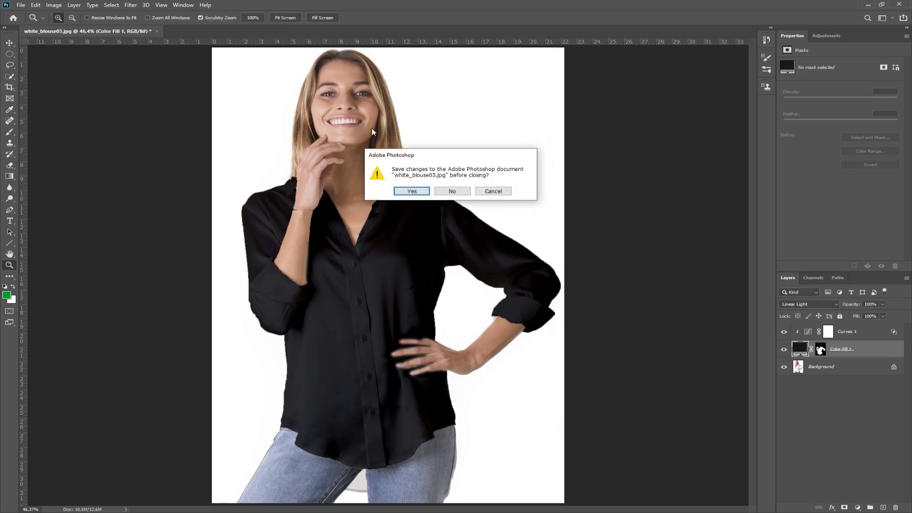
left_click(464, 196)
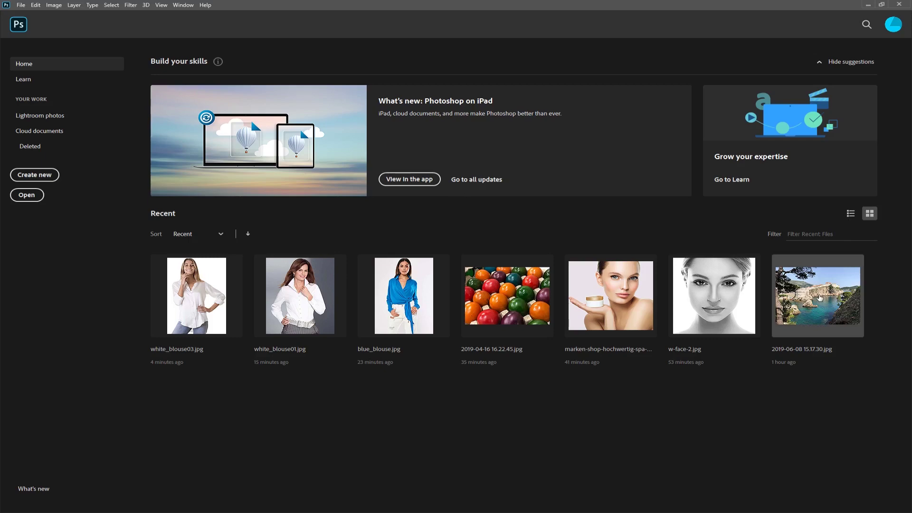
left_click(820, 298)
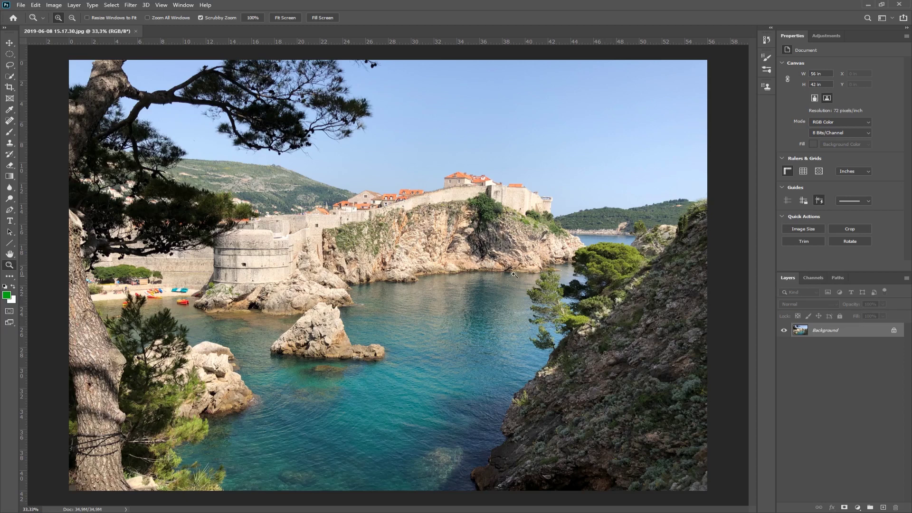
Try a Hue/Saturation adjustment layer with Saturation at +100 on the coastal photo, and delete the layer
left_click(858, 508)
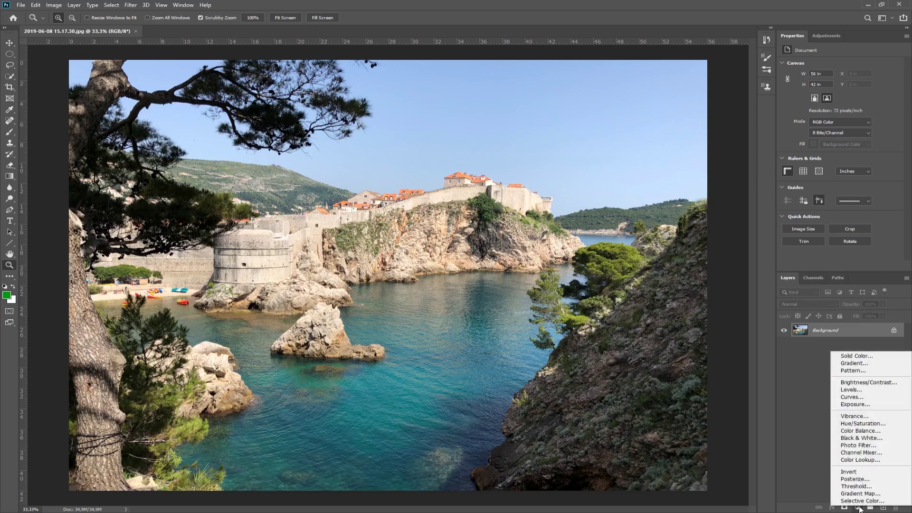
left_click(864, 426)
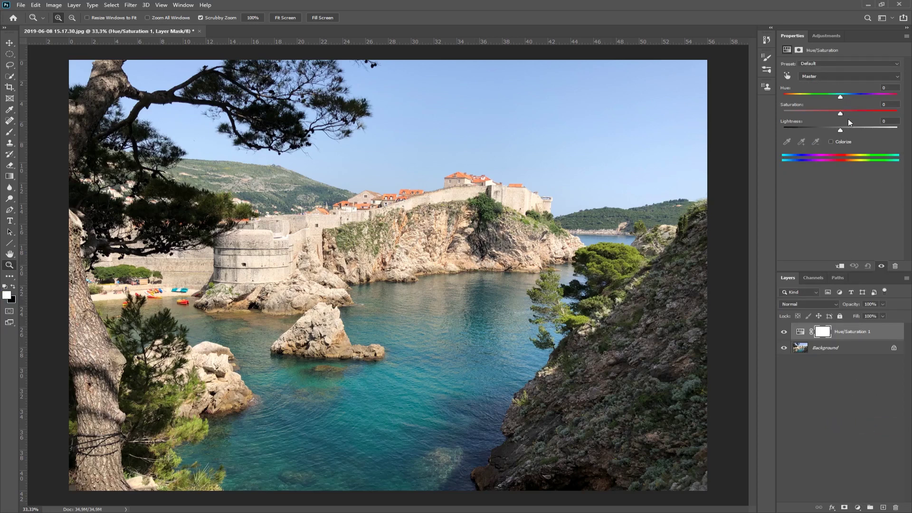
left_click_drag(840, 112, 898, 114)
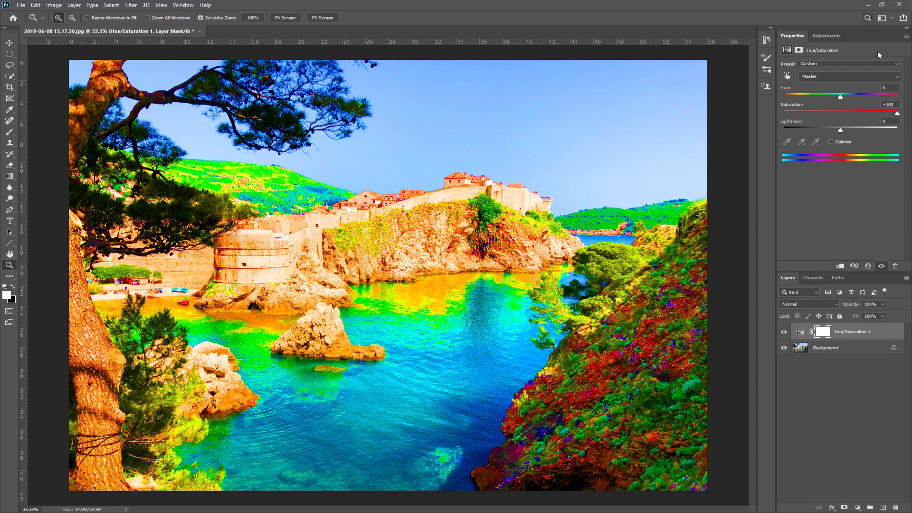
left_click_drag(898, 113, 880, 114)
left_click_drag(863, 340, 893, 507)
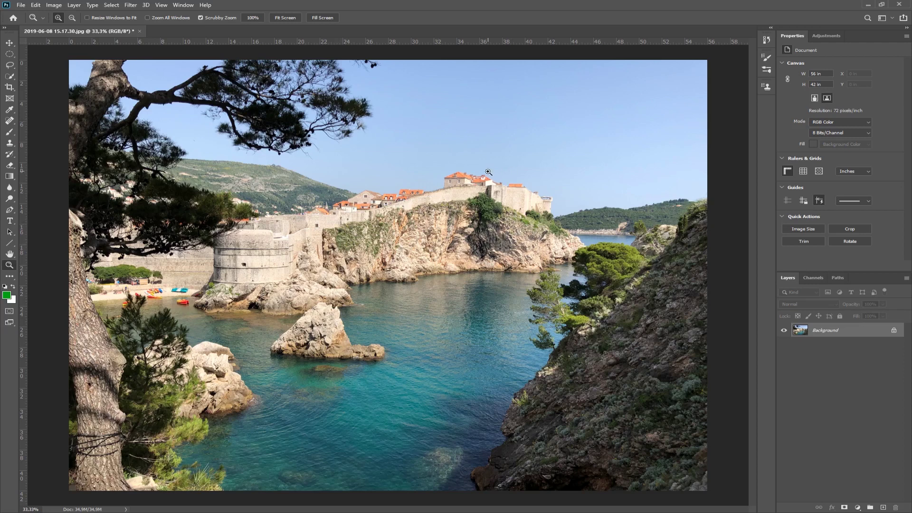
Duplicate the Background layer as Background copy and hide the original Background
right_click(823, 332)
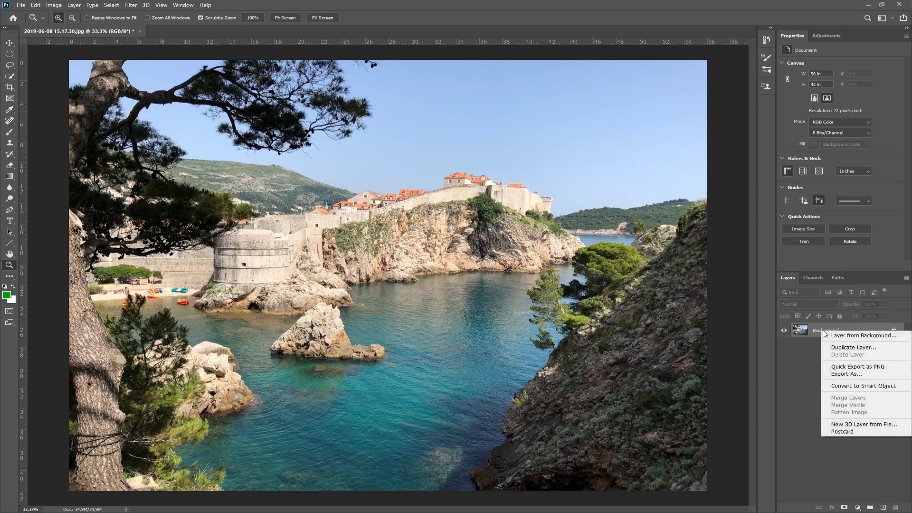
left_click(842, 348)
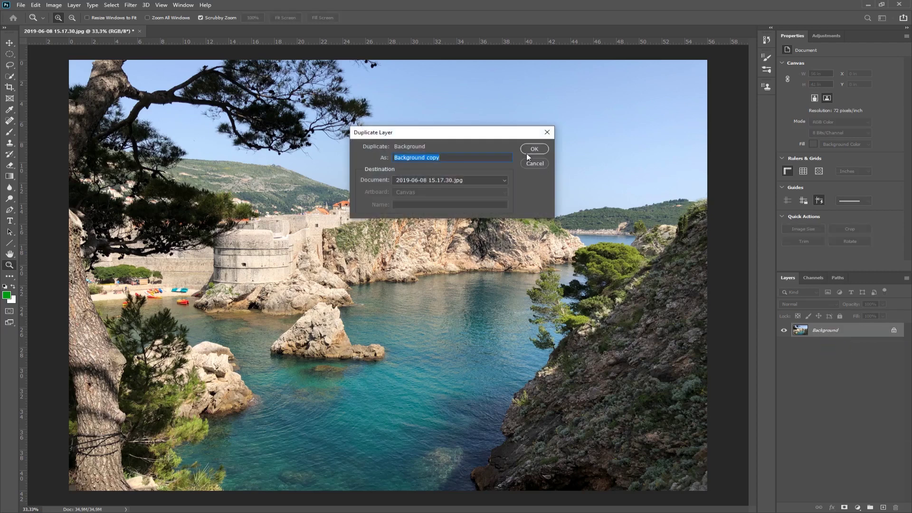
left_click(531, 150)
left_click(784, 345)
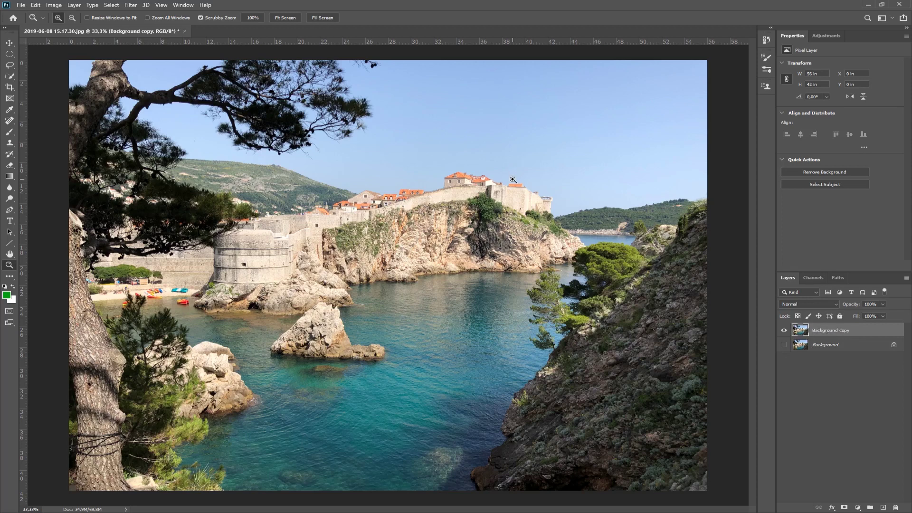
Examine the photo's red, green and blue channels one by one, and return to the composite view and the layer list
left_click(815, 278)
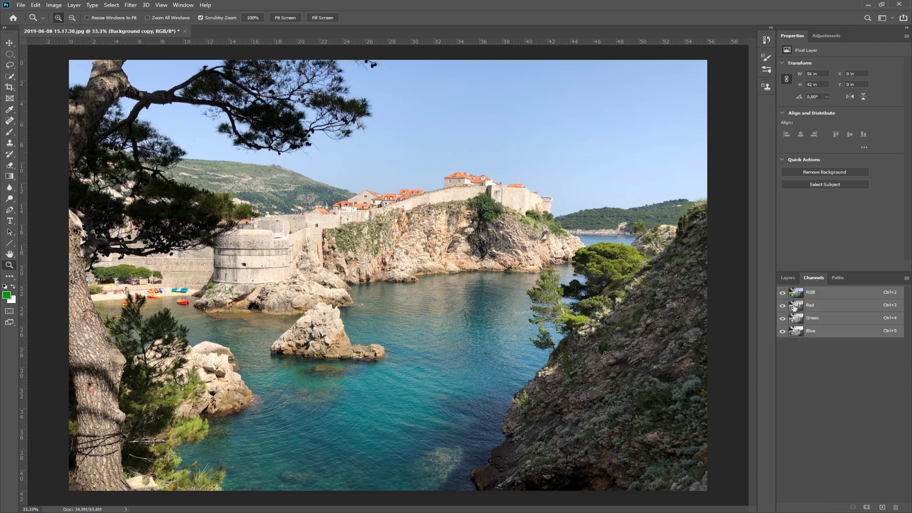
left_click(810, 307)
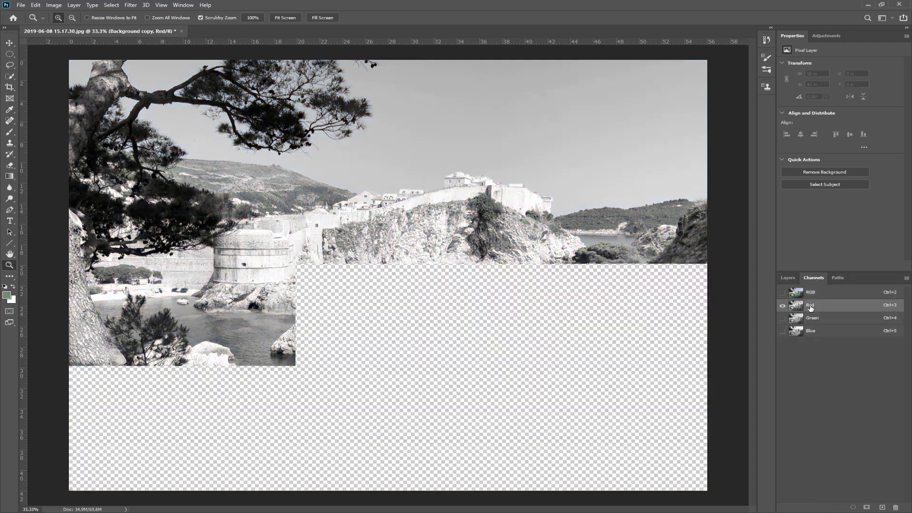
left_click(816, 319)
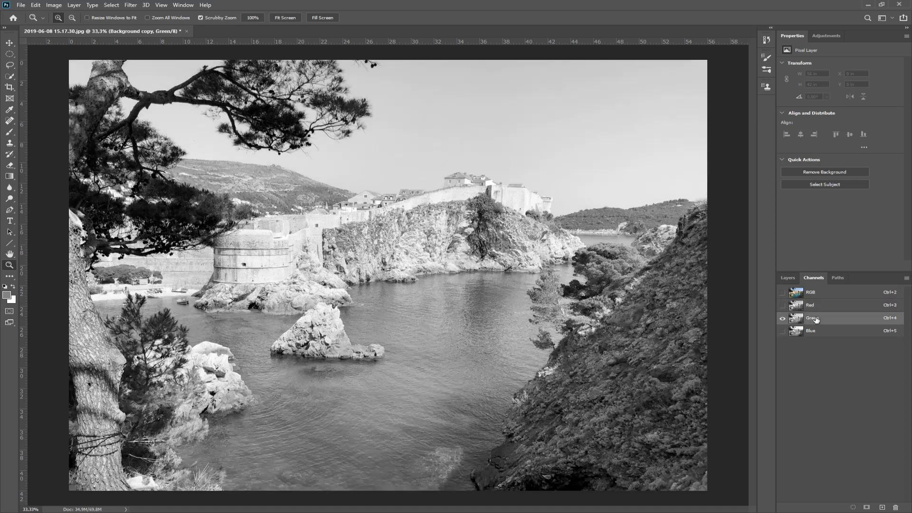
left_click(816, 331)
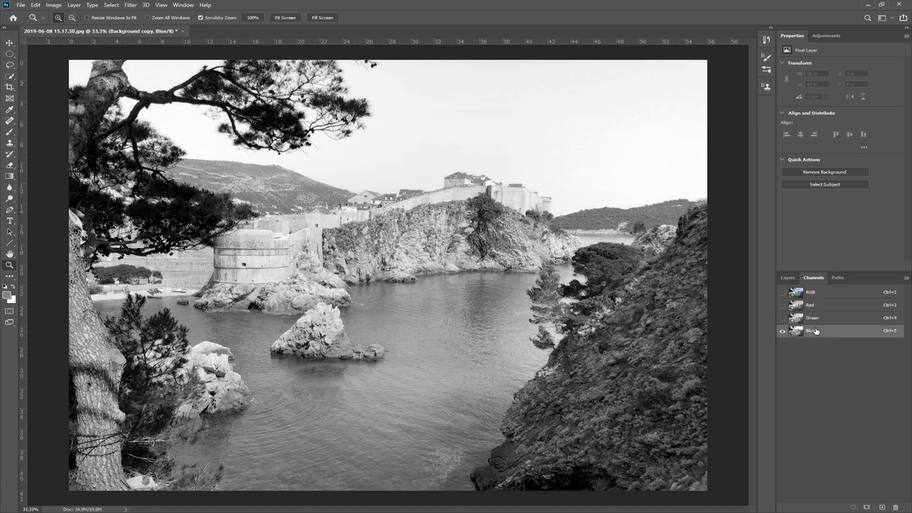
left_click(815, 319)
left_click(814, 307)
left_click(812, 294)
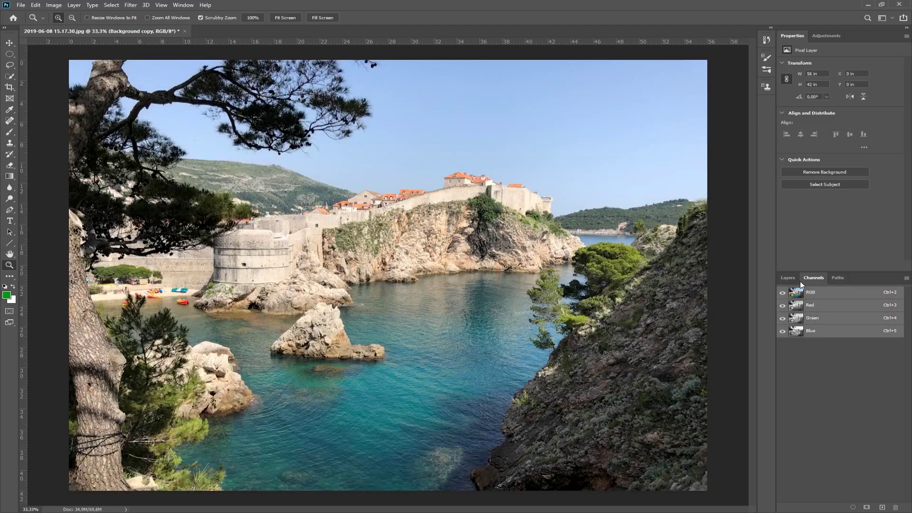
left_click(790, 278)
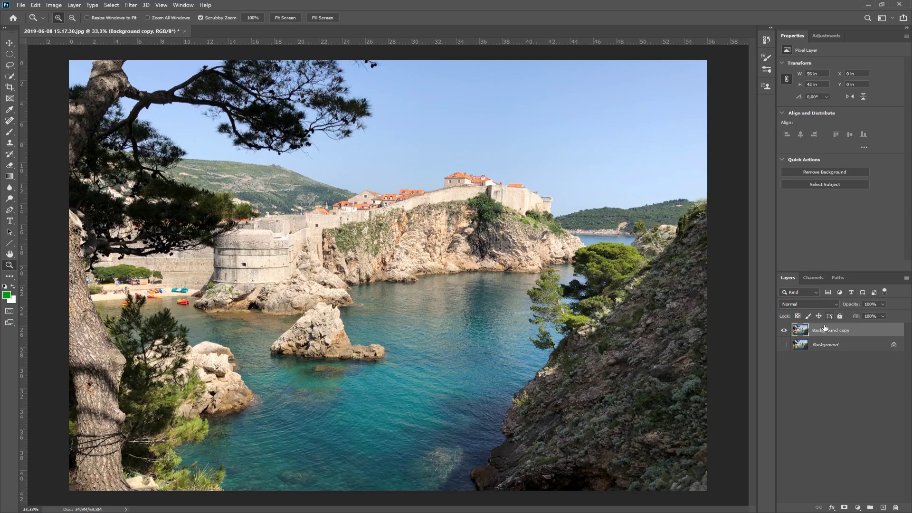
Apply the HSB/HSL filter to the Background copy layer with input mode RGB and row order HSL
left_click(131, 5)
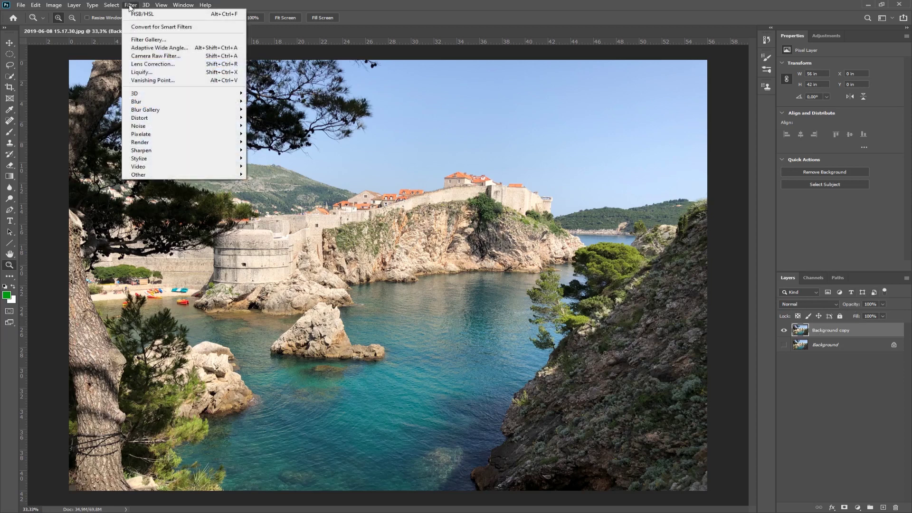
mouse_move(140, 175)
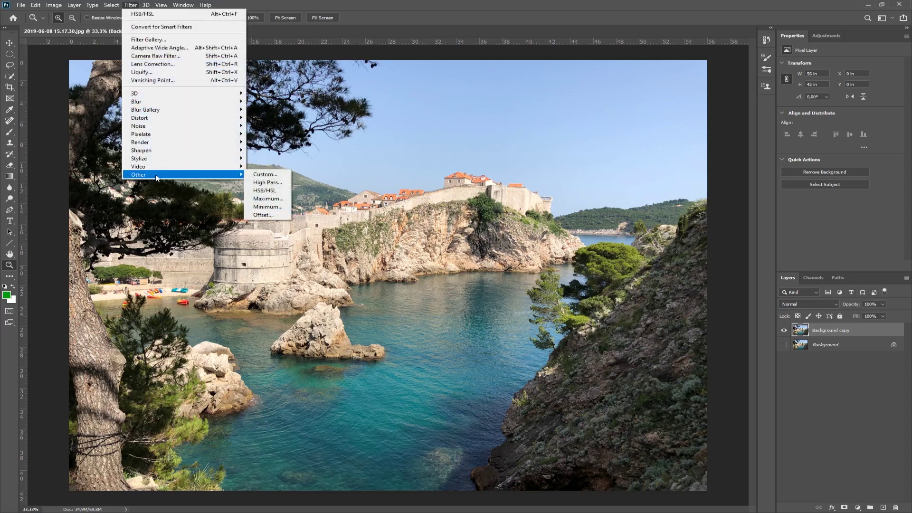
left_click(272, 191)
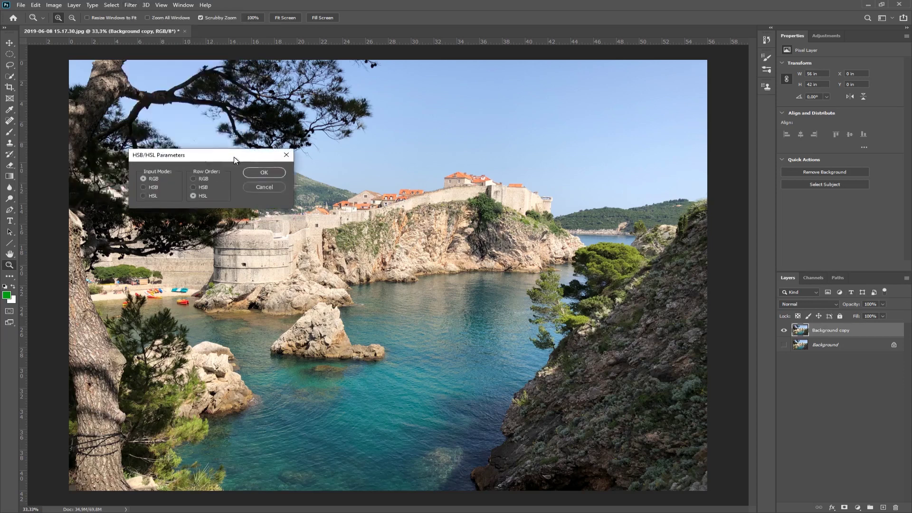
left_click_drag(234, 157, 384, 153)
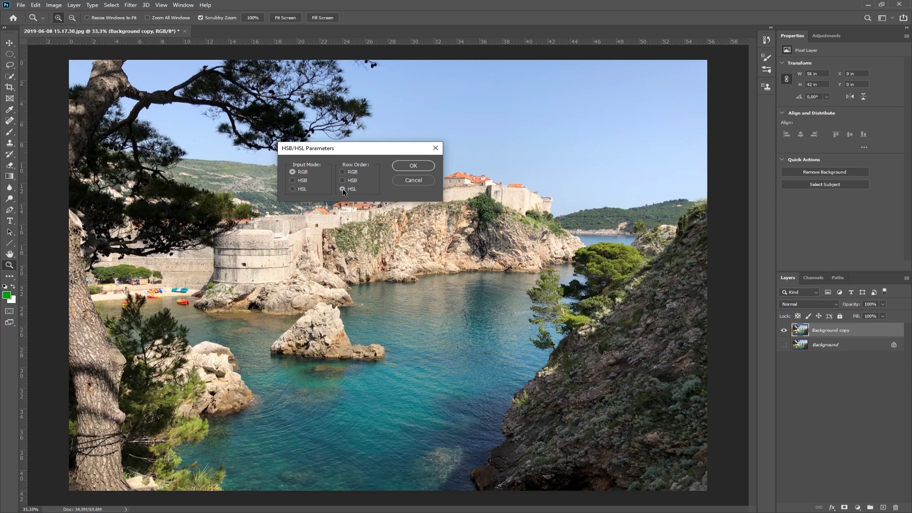
left_click(407, 166)
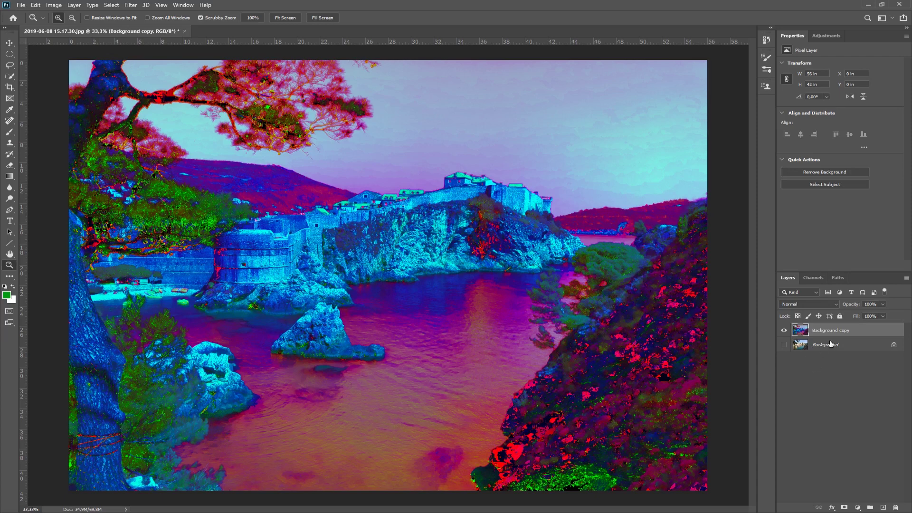
Examine the converted layer's blue, green and red channels to see its lightness, saturation and hue data
left_click(814, 280)
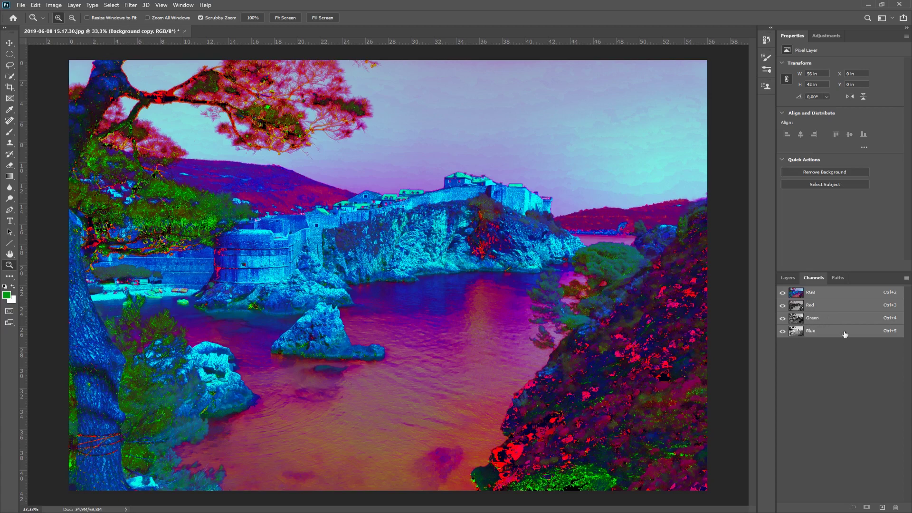
left_click(818, 334)
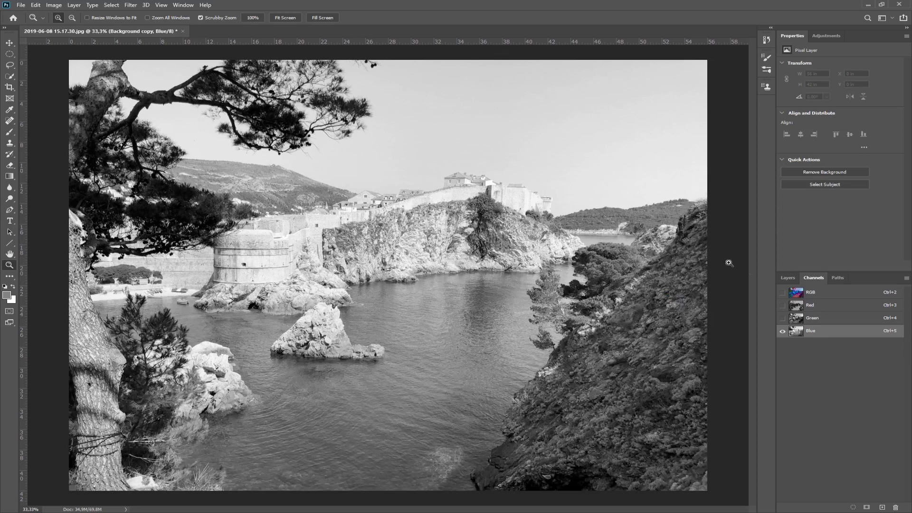
left_click(817, 318)
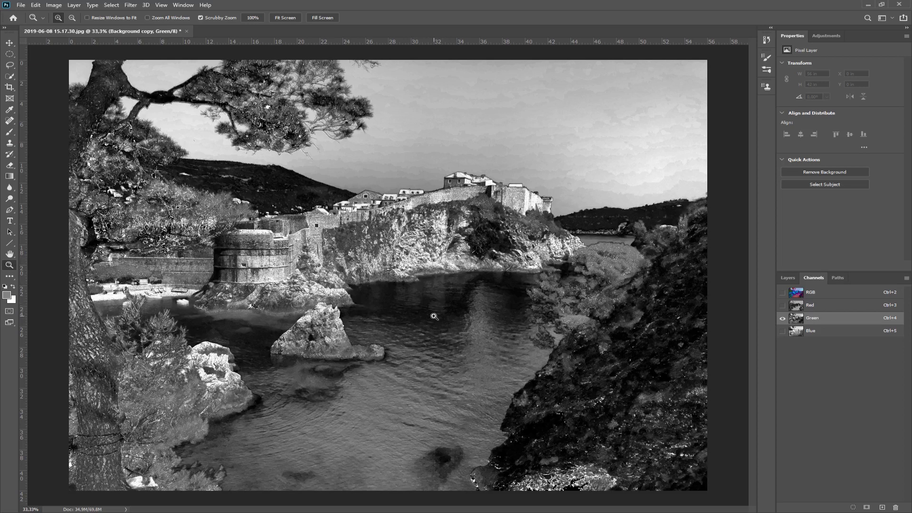
left_click(817, 307)
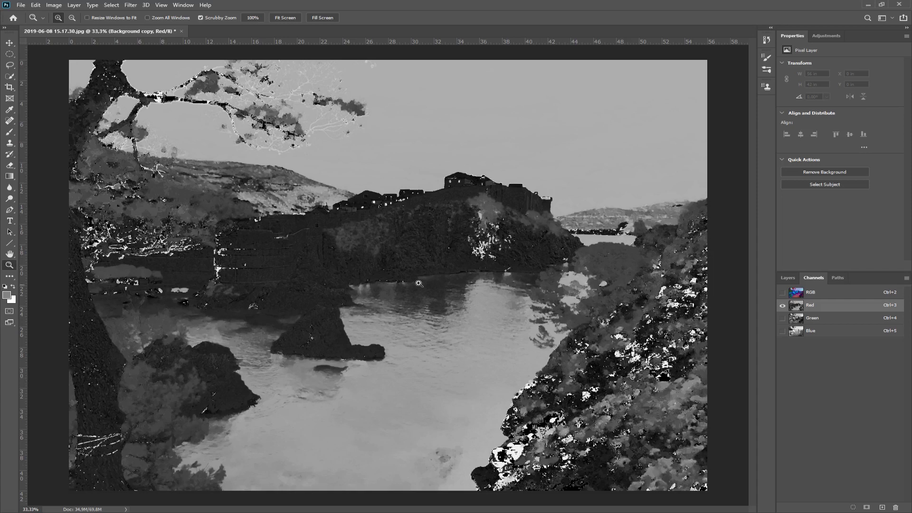
Review the converted layer's blue and green channels, and load the Green channel's saturation data as a selection
left_click(812, 331)
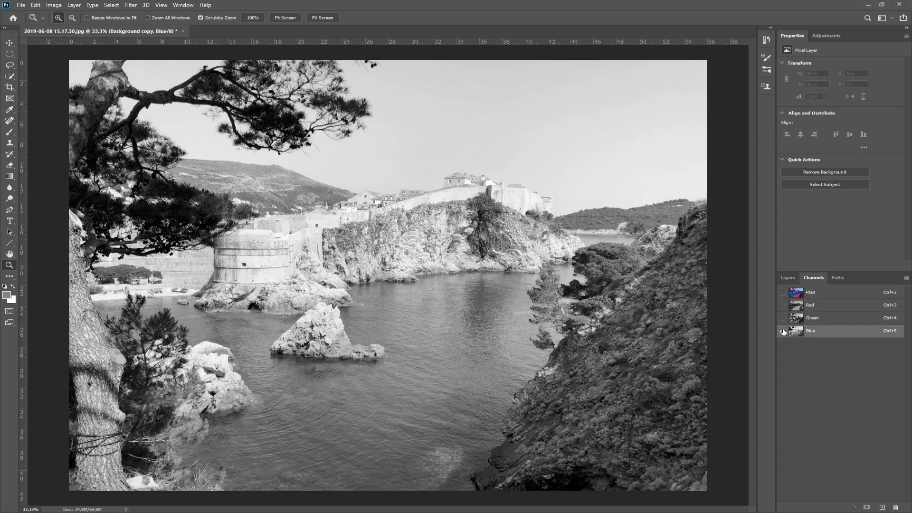
left_click(817, 318)
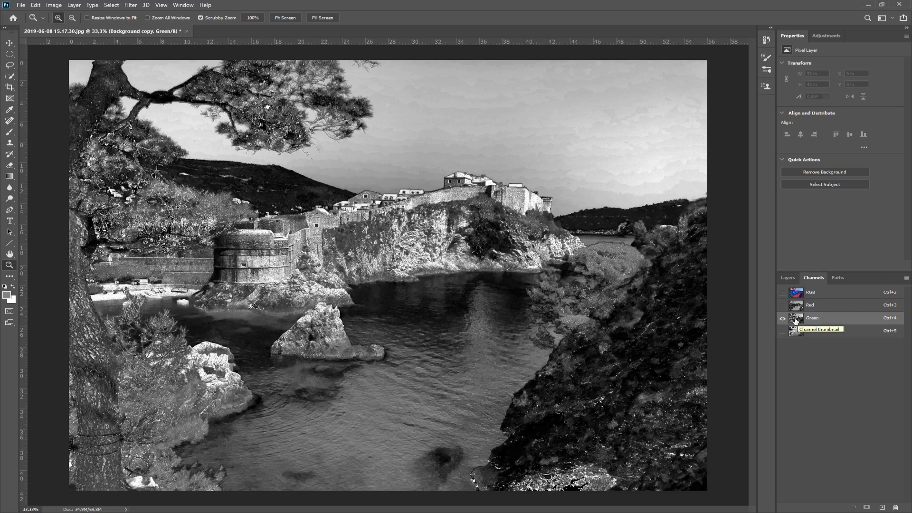
left_click(796, 319, "ctrl")
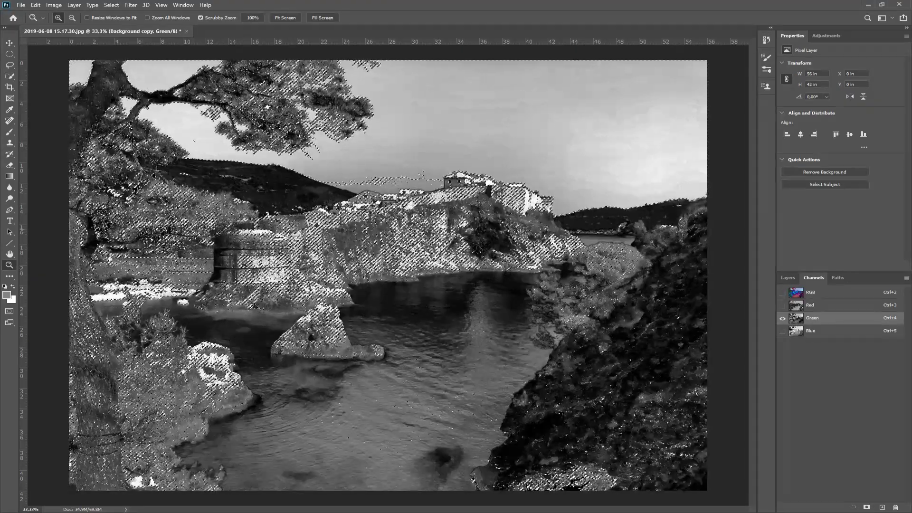
Delete the HSL-converted Background copy layer while keeping the saturation selection active
left_click(789, 277)
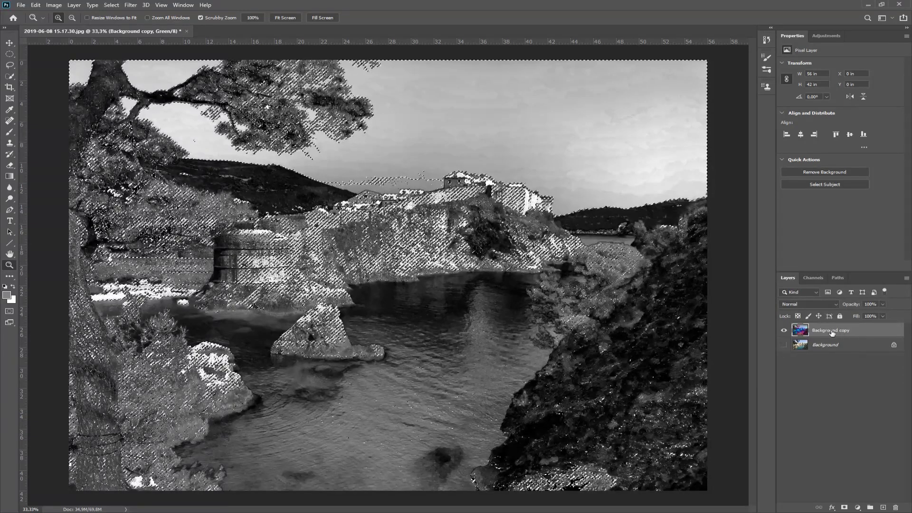
left_click_drag(825, 333, 892, 497)
left_click_drag(897, 508, 896, 508)
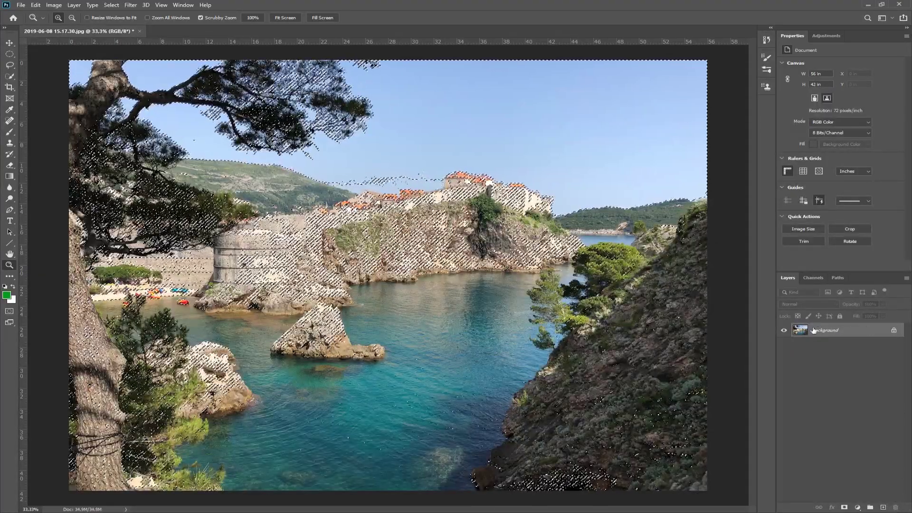
Add a Hue/Saturation adjustment masked by the saturation selection above Background, and set Saturation to +100
left_click(859, 508)
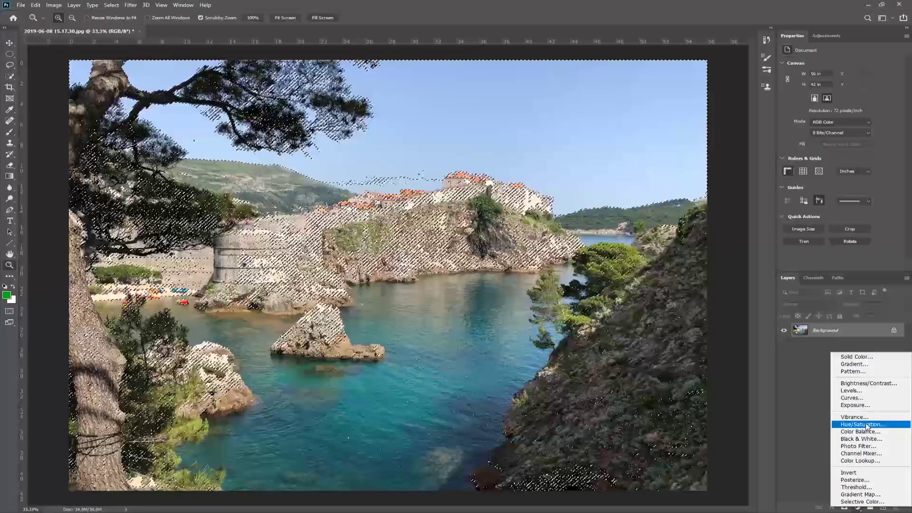
left_click(864, 424)
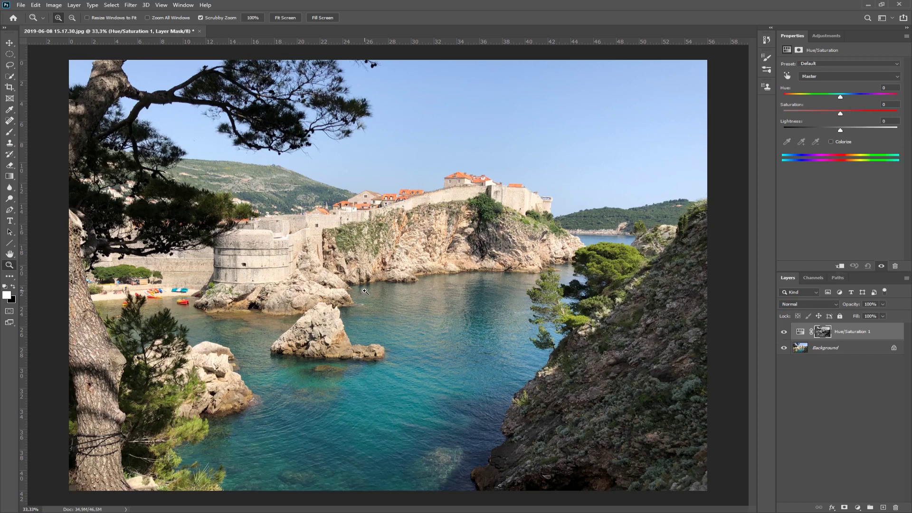
left_click_drag(841, 115, 898, 114)
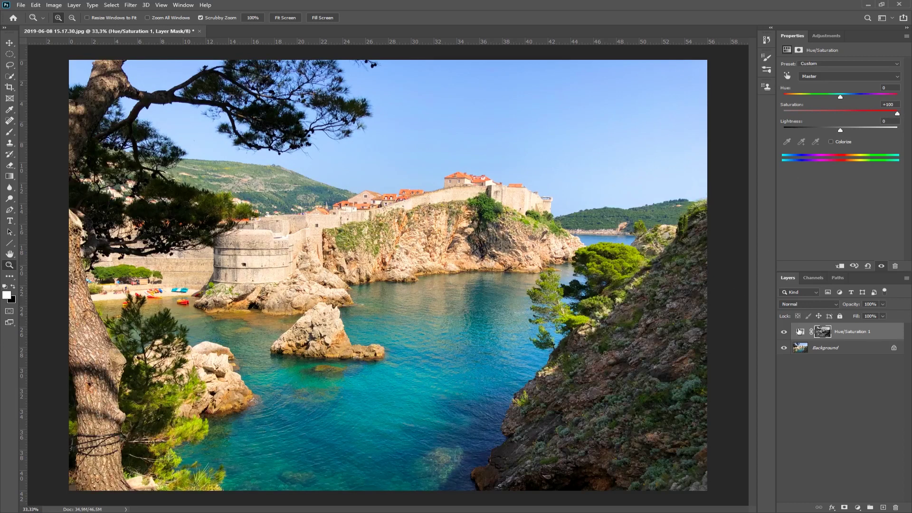
Compare the photo with and without the Hue/Saturation adjustment, and with its layer mask disabled and re-enabled
left_click(784, 333)
left_click(784, 333)
left_click(784, 333)
left_click(784, 333)
left_click(825, 334, "shift")
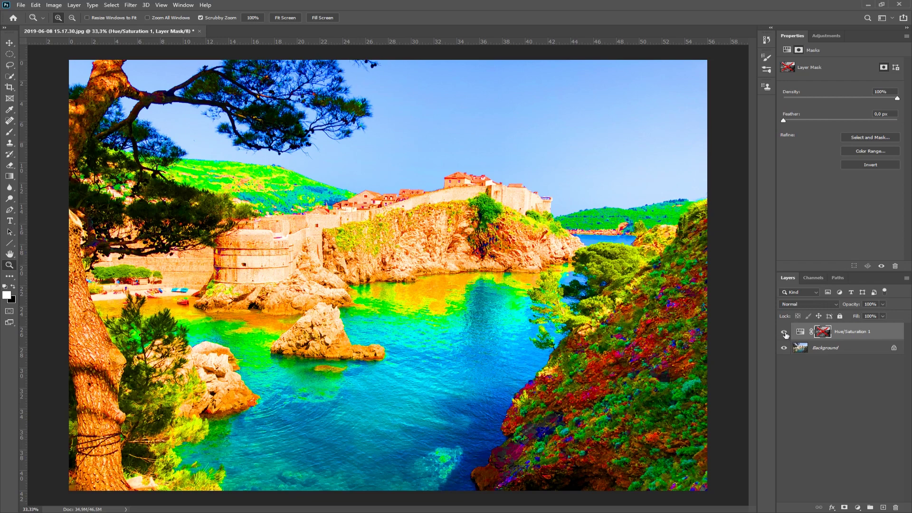
left_click(821, 332, "shift")
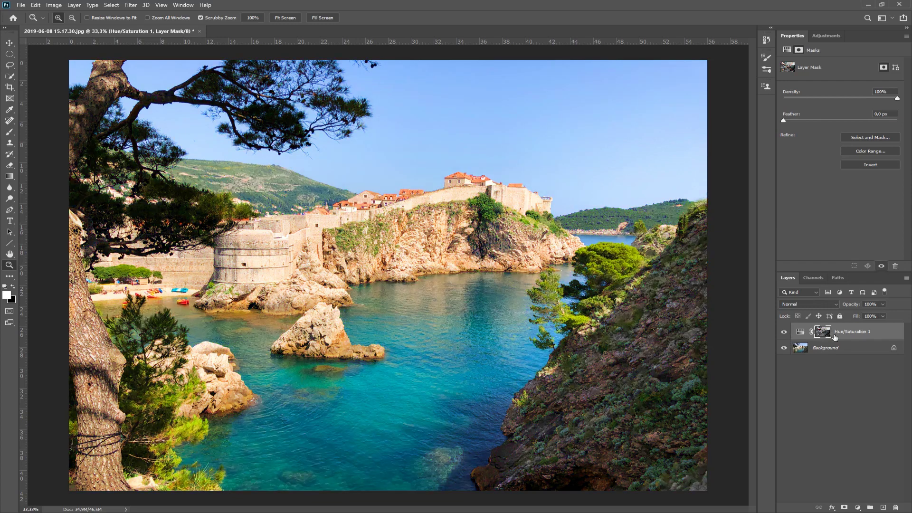
Delete the Hue/Saturation adjustment layer and duplicate the Background layer as Background copy
left_click_drag(835, 337, 895, 508)
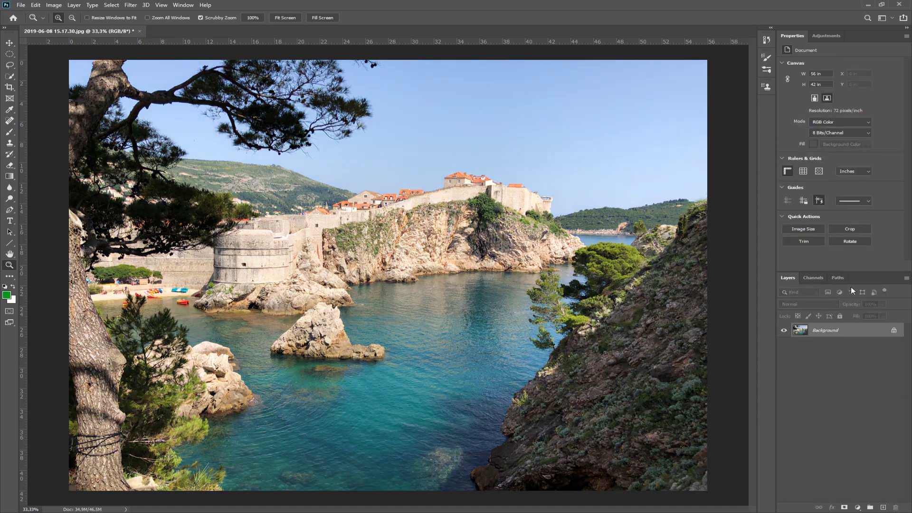
right_click(826, 332)
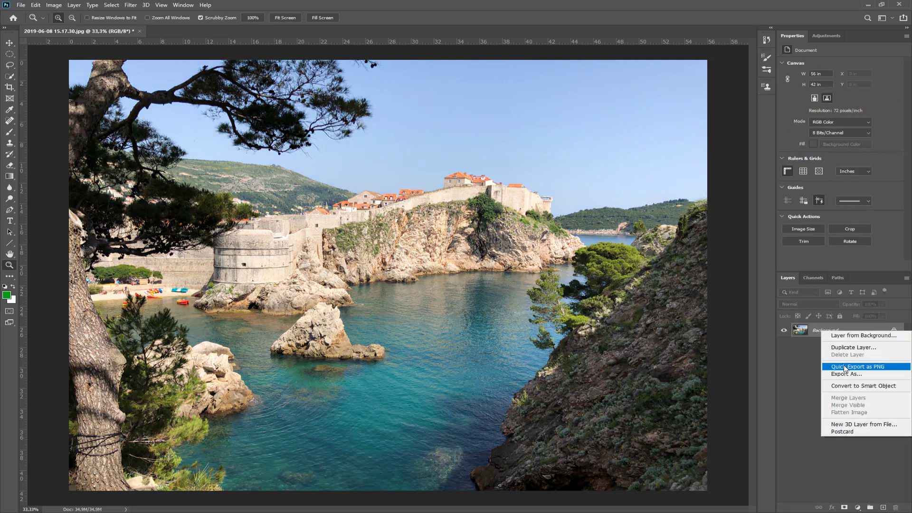
left_click(845, 348)
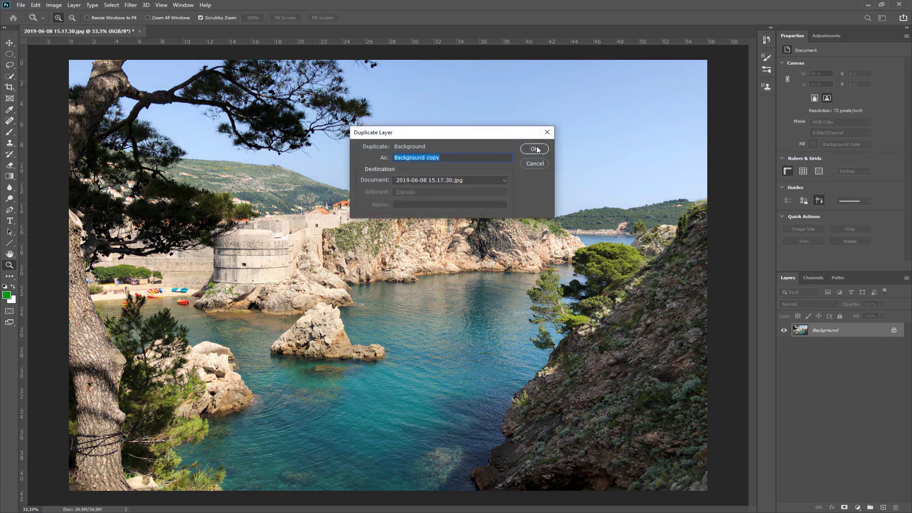
left_click(535, 149)
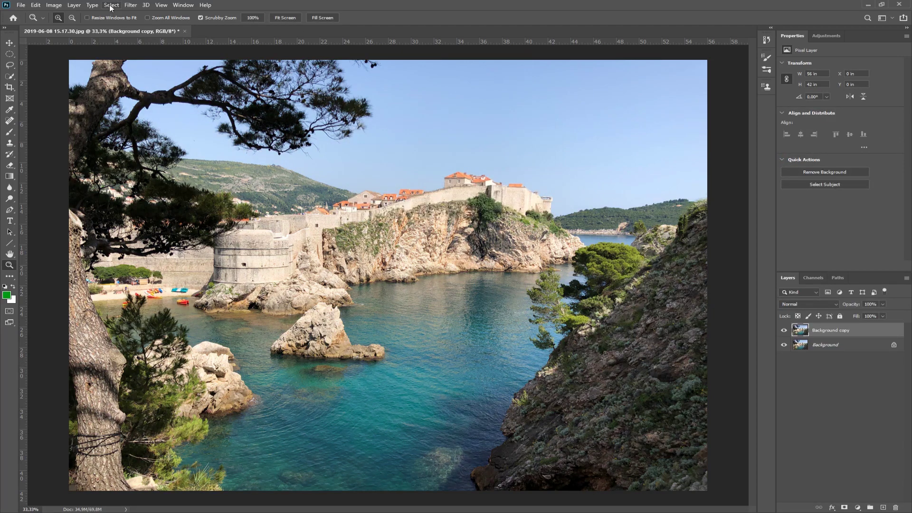
Apply the HSB/HSL filter to the Background copy layer, with RGB input mode and HSL row order
left_click(130, 6)
mouse_move(149, 175)
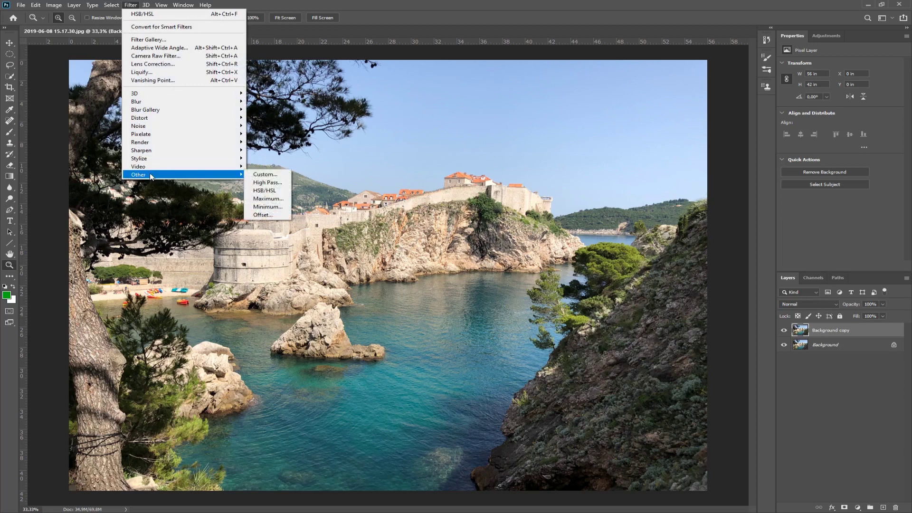
left_click(271, 191)
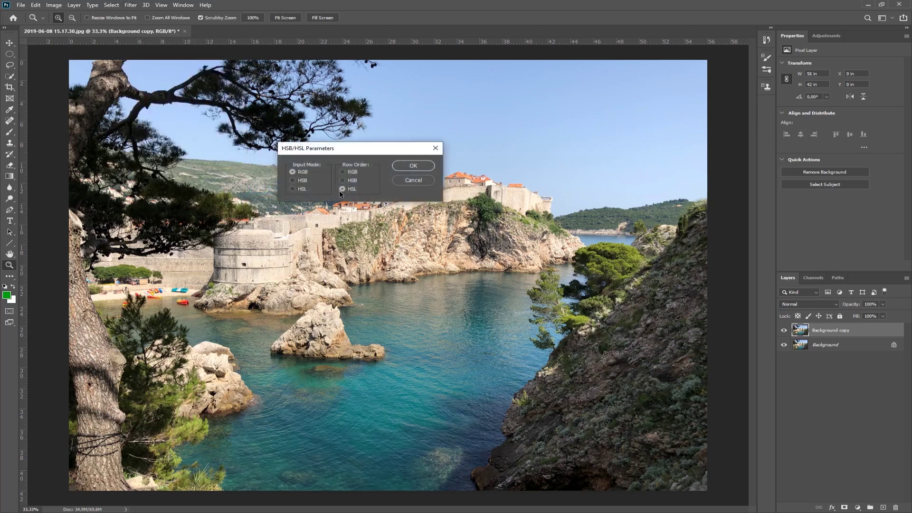
left_click(403, 168)
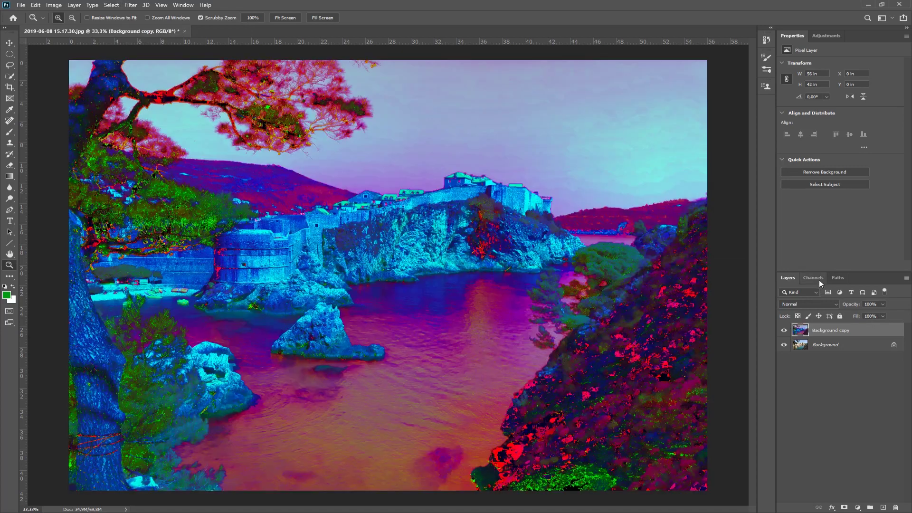
Load the filtered copy's Green channel, which holds the saturation data, as a selection
left_click(819, 281)
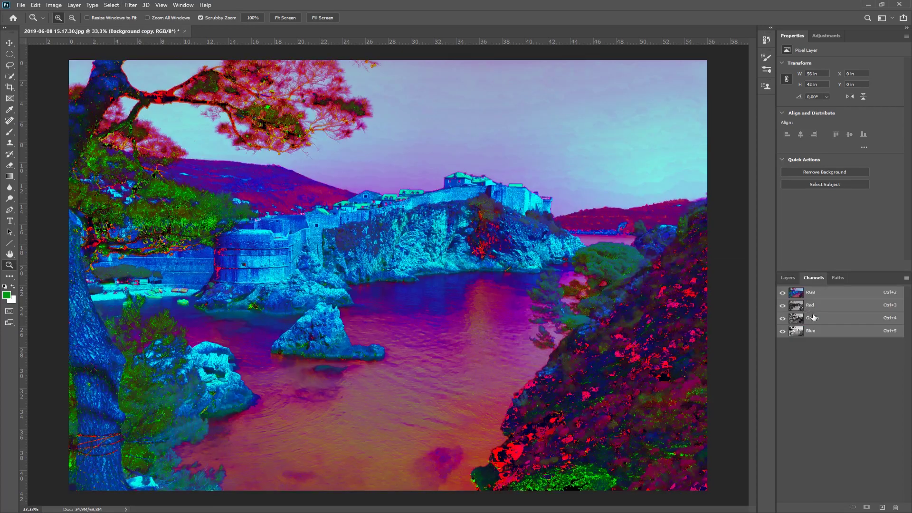
left_click(814, 320)
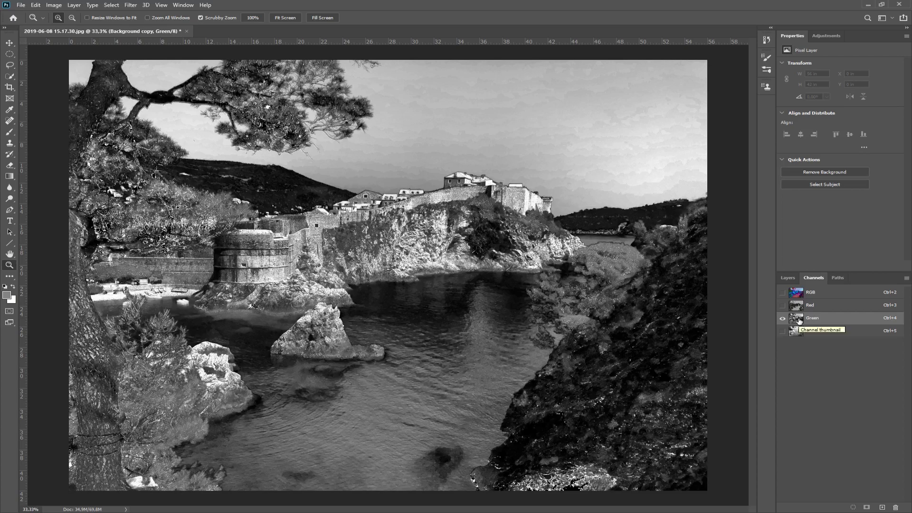
left_click(800, 322, "ctrl")
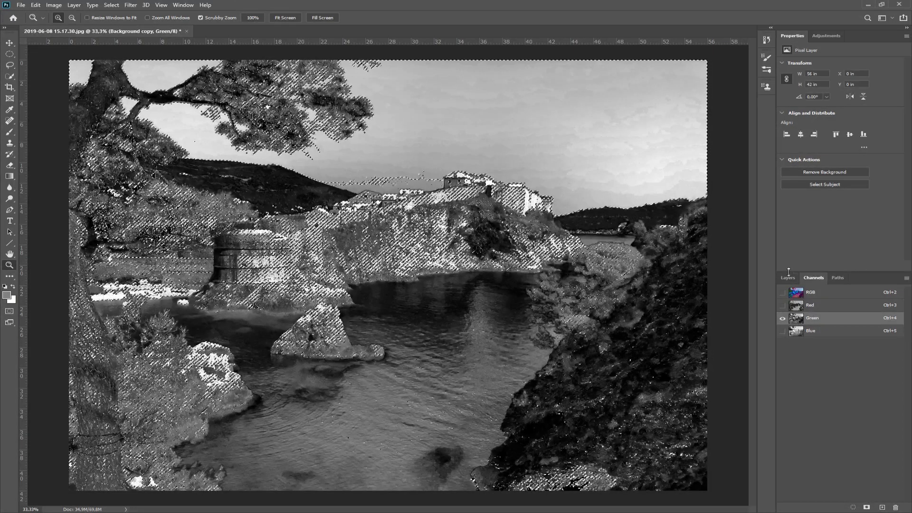
Hide Background copy and add a Hue/Saturation adjustment above Background from the saturation selection, with Saturation set to +100
left_click(787, 278)
left_click(784, 330)
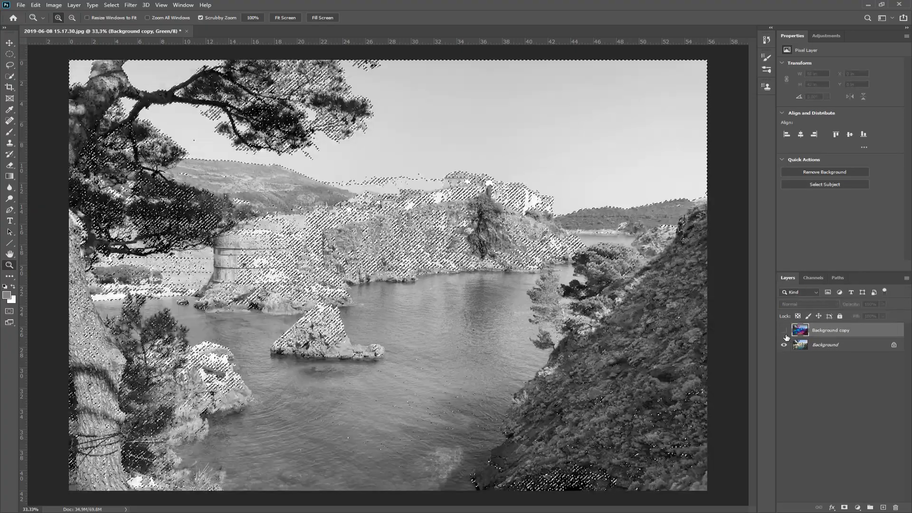
left_click(823, 348)
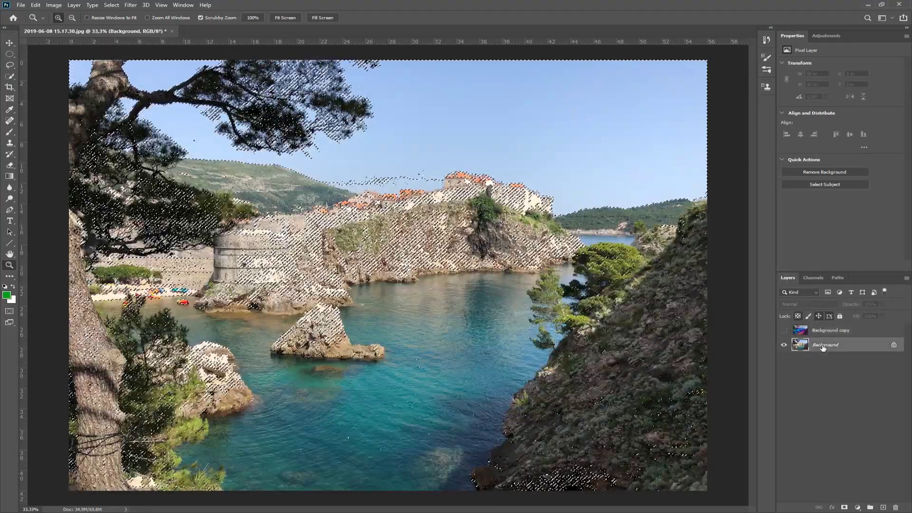
left_click(860, 508)
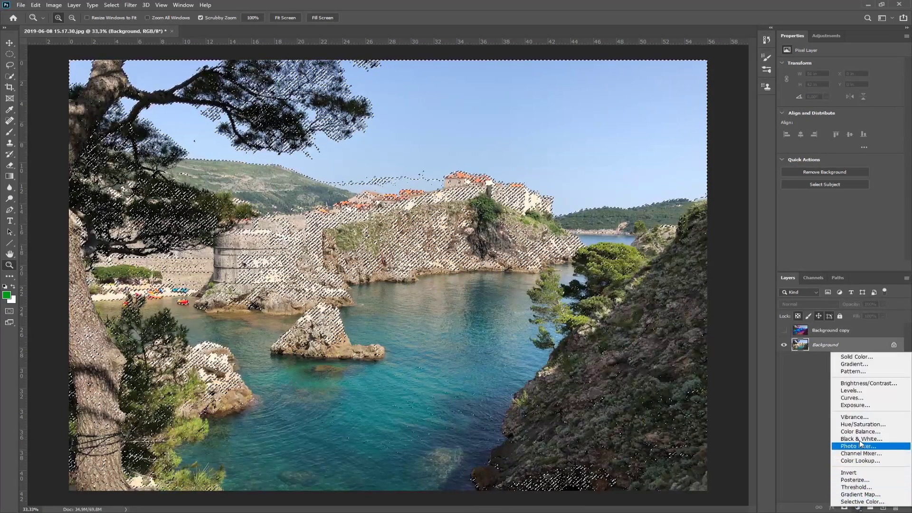
left_click(863, 425)
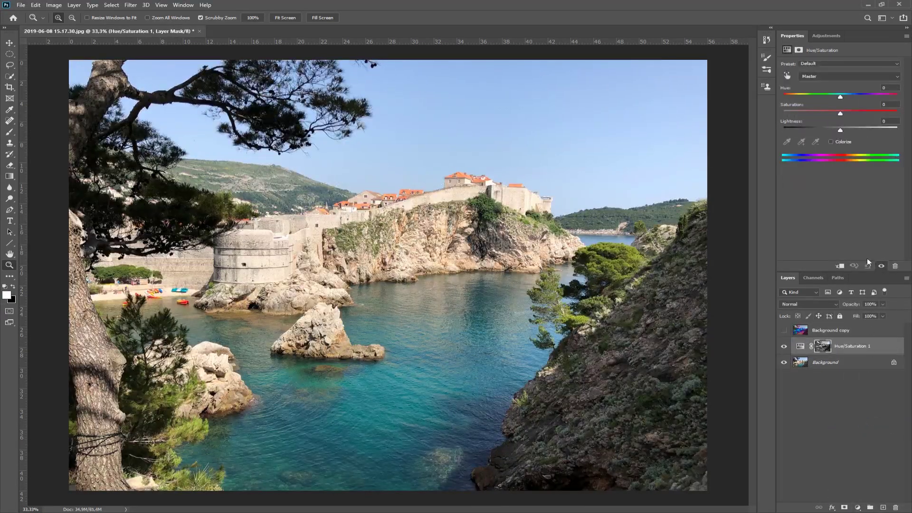
left_click_drag(845, 112, 911, 115)
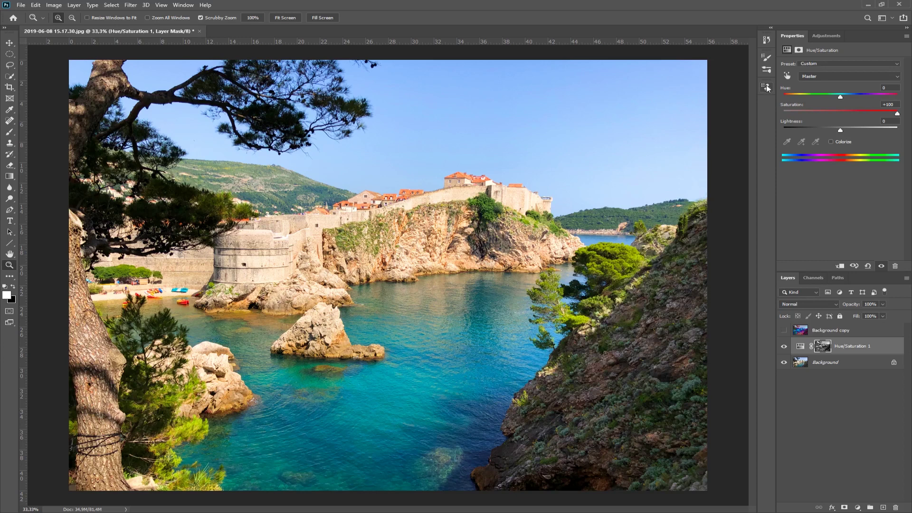
Close the coastal photo without saving it, and open the recent file w-face-2.jpg
left_click(200, 31)
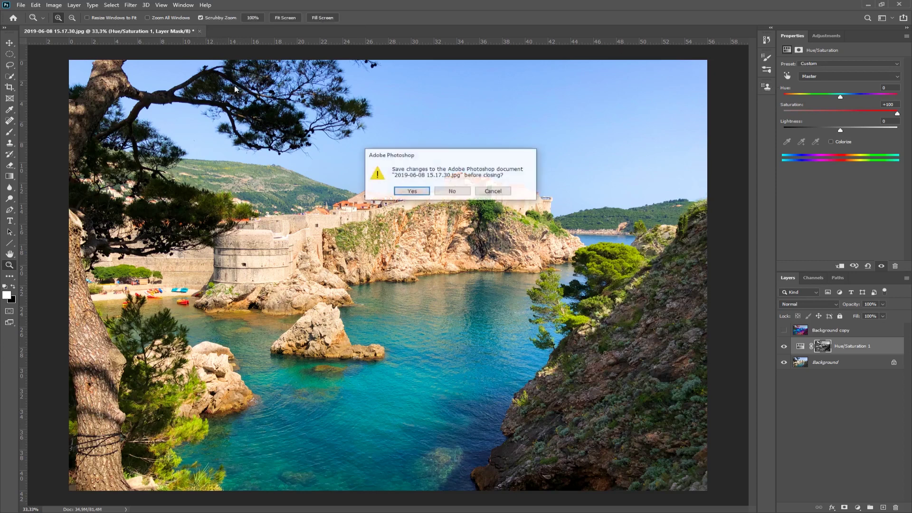
left_click(458, 194)
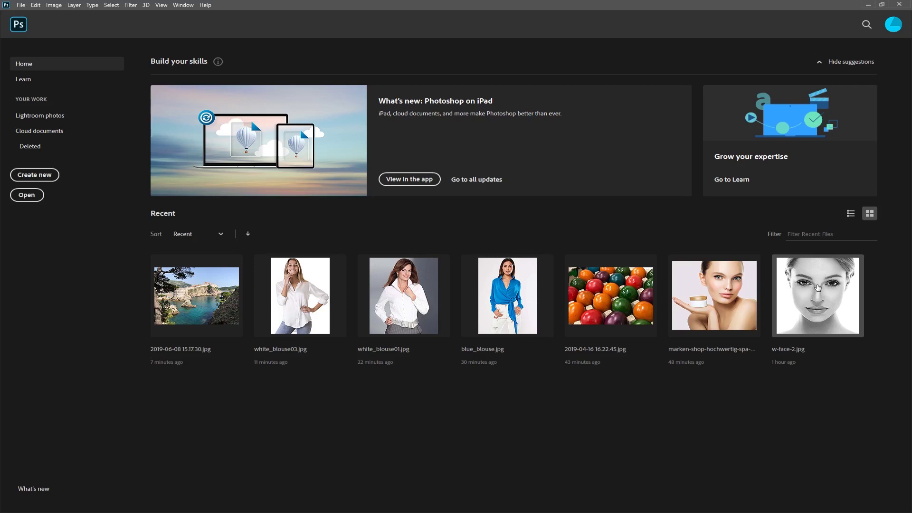
left_click(819, 288)
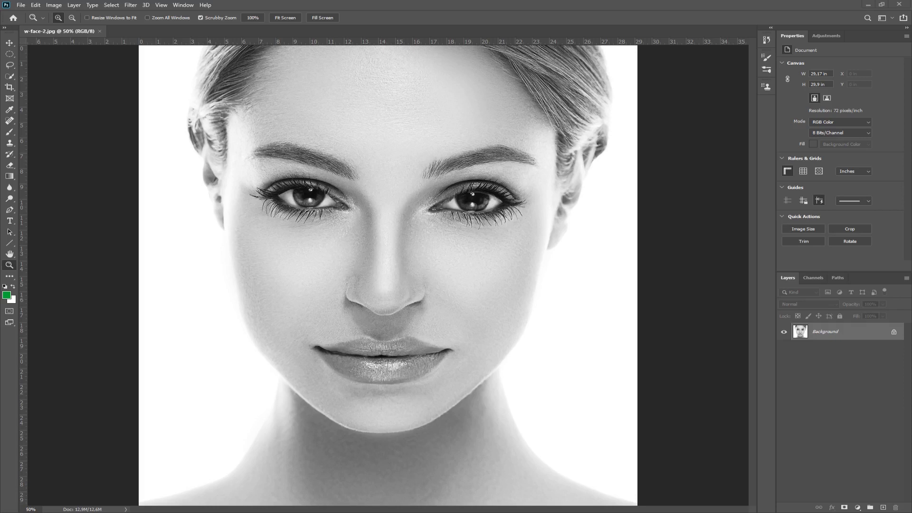
Place the marken-shop-hochwertig-spa-wellness-kosmetik-makeup-styling image in the portrait and move it beside the jaw, to X 1.48 in and Y 16.29 in
left_click_drag(0, 304, 229, 301)
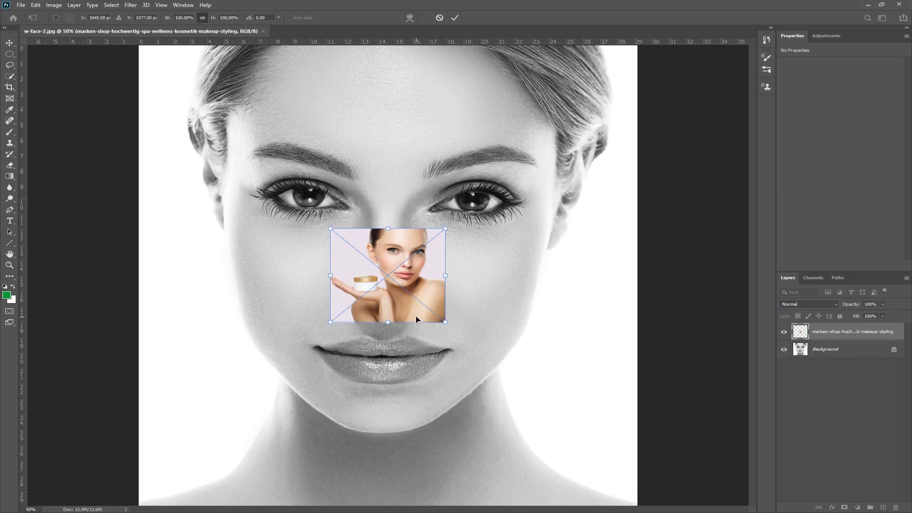
key("Return")
key("z")
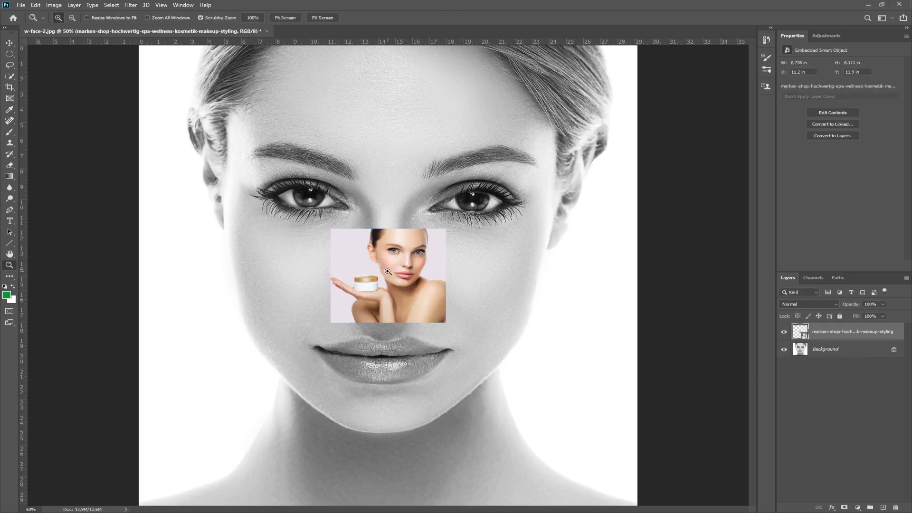
key("v")
left_click_drag(387, 270, 265, 348)
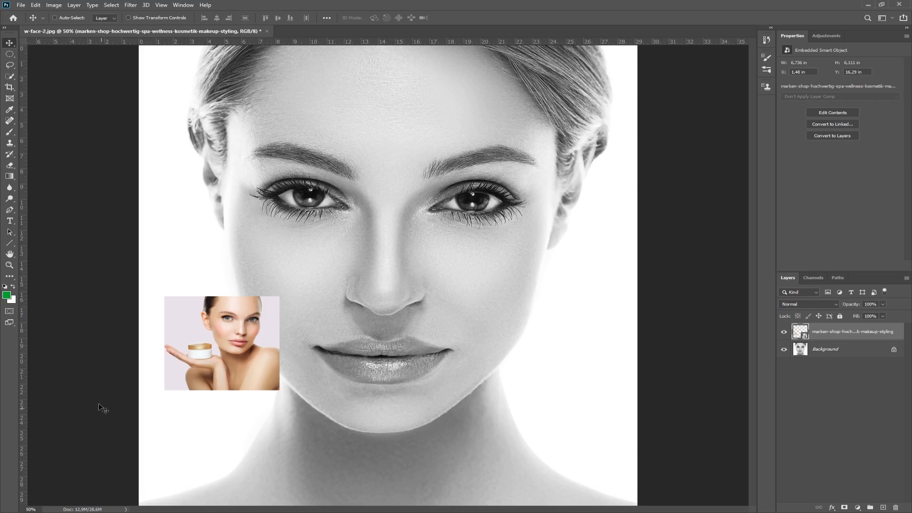
Add a new empty layer above the placed makeup reference image
left_click(9, 266)
left_click_drag(163, 287, 238, 338)
left_click_drag(392, 367, 206, 109)
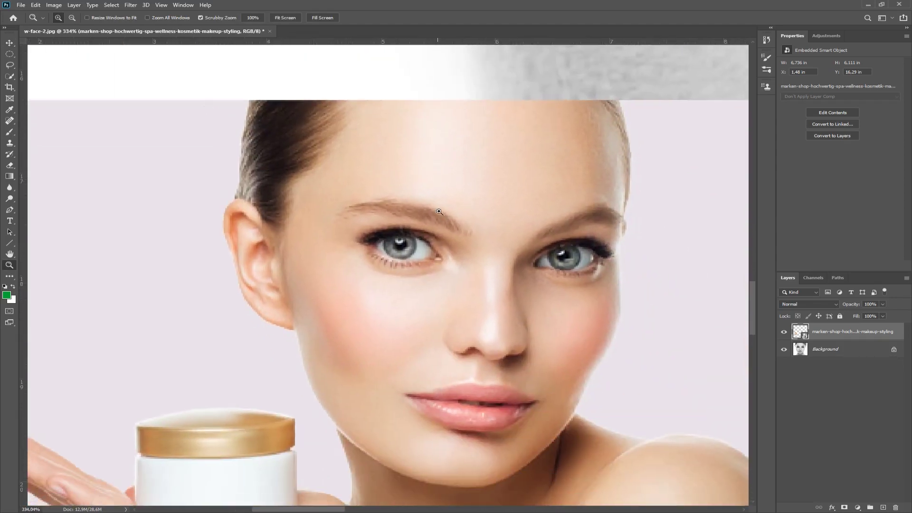
scroll(440, 211, "down", 5)
scroll(439, 212, "right", 3)
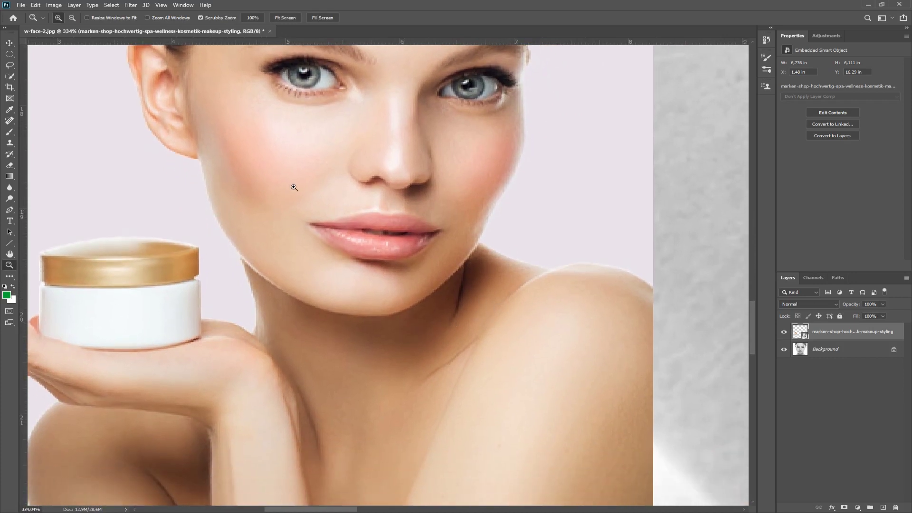
left_click_drag(332, 185, 320, 288)
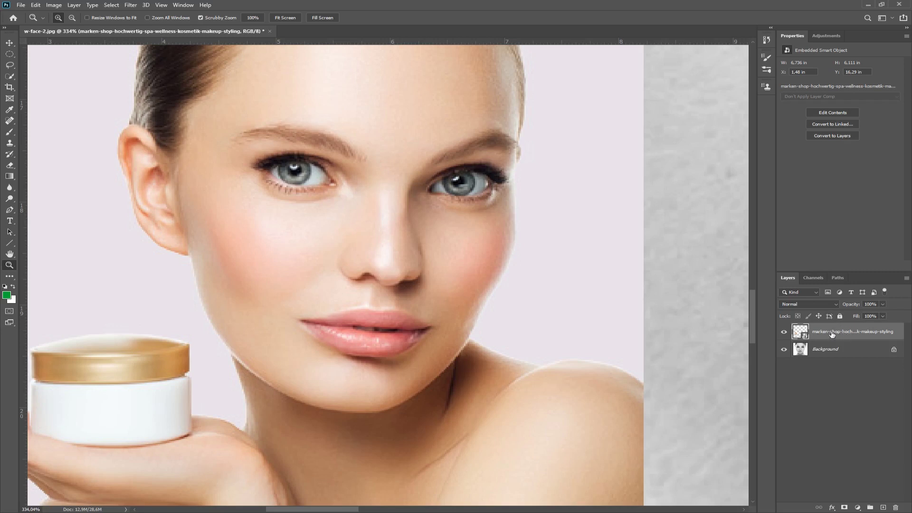
left_click(884, 508)
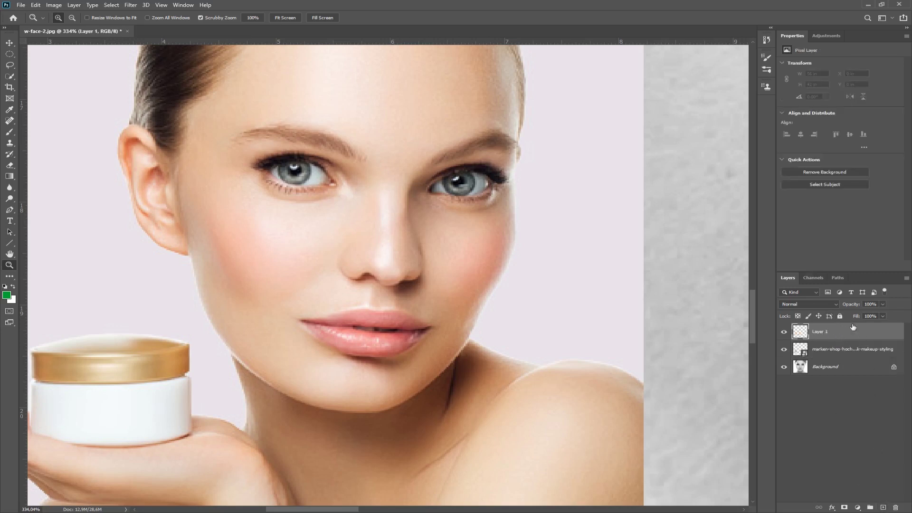
Sample a skin tone beside the nose of the reference photo with the Eyedropper set to 5 by 5 Average
left_click(10, 110)
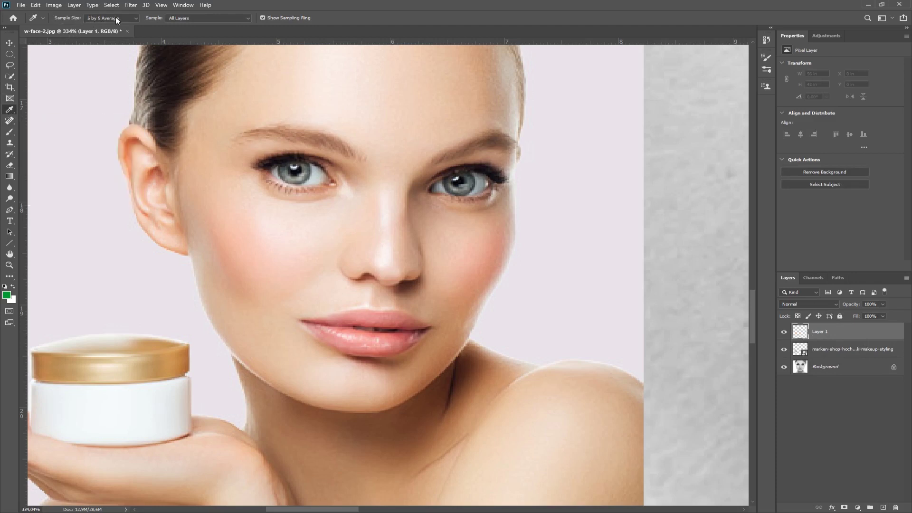
left_click(134, 19)
left_click(363, 245)
Examine the reference photo's skin color variation at pixel level around the nose, cheek and eye, and again at overview scale
left_click(10, 266)
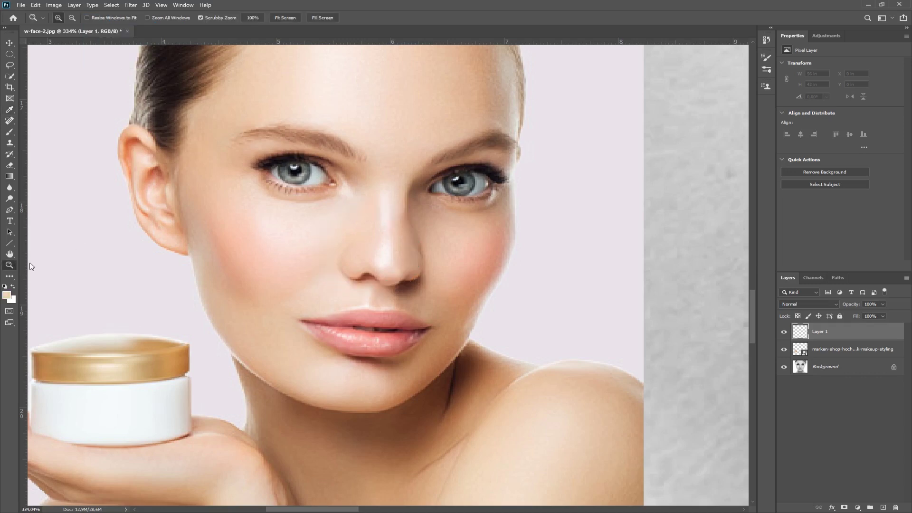
mouse_move(375, 244)
left_mouse_down()
mouse_move(436, 253)
mouse_move(377, 283)
mouse_move(411, 240)
mouse_move(358, 248)
left_mouse_up()
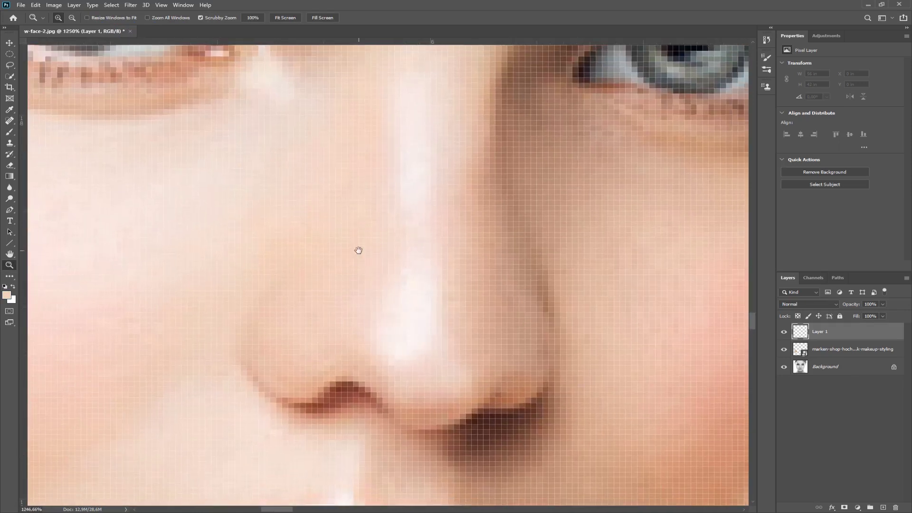
left_click_drag(155, 326, 323, 288)
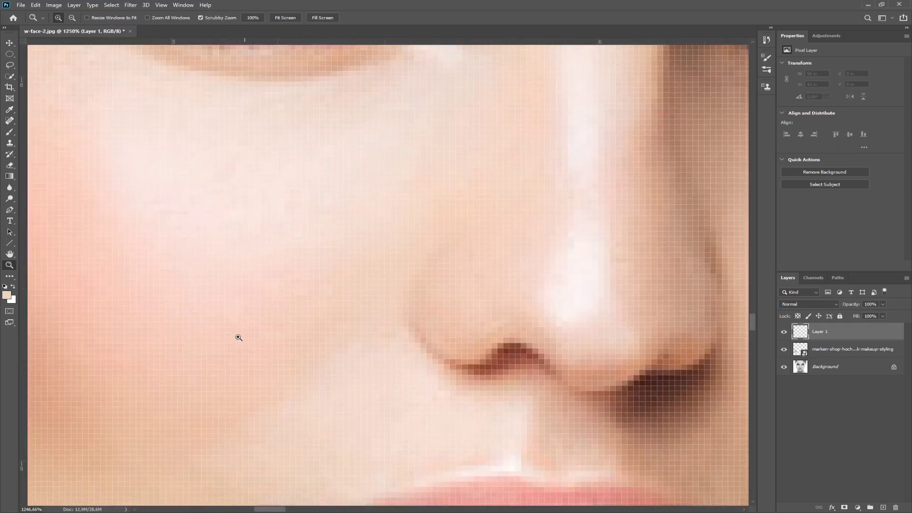
left_click_drag(245, 146, 278, 291)
left_click_drag(99, 180, 207, 195)
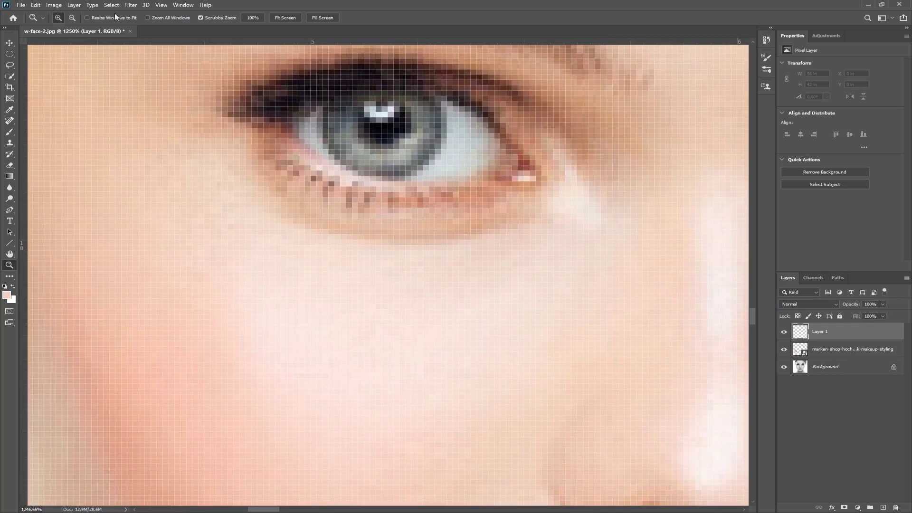
left_click(8, 111)
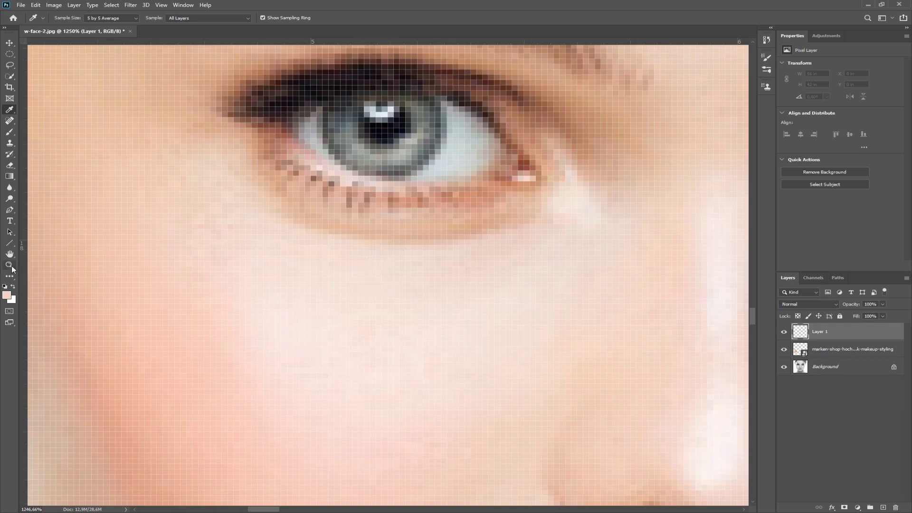
key("z")
right_click(399, 278)
left_click(417, 289)
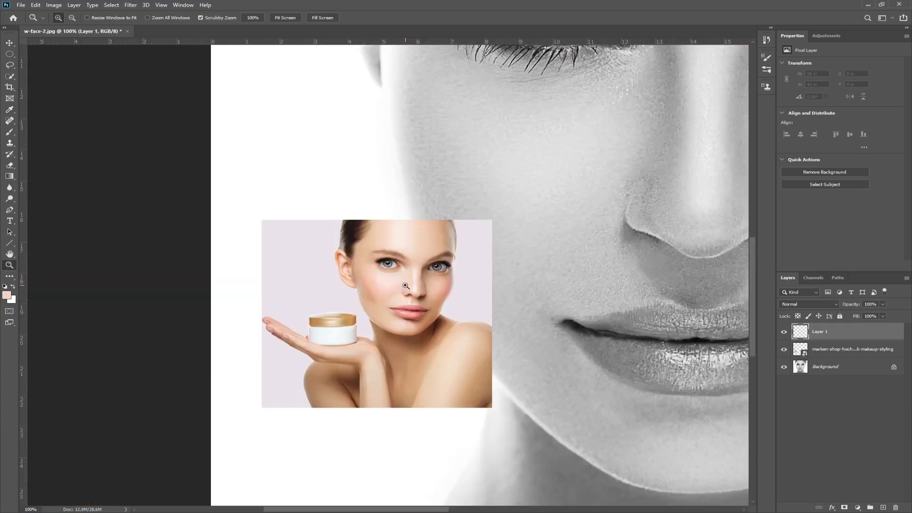
left_click(394, 294)
left_click_drag(413, 294, 368, 221)
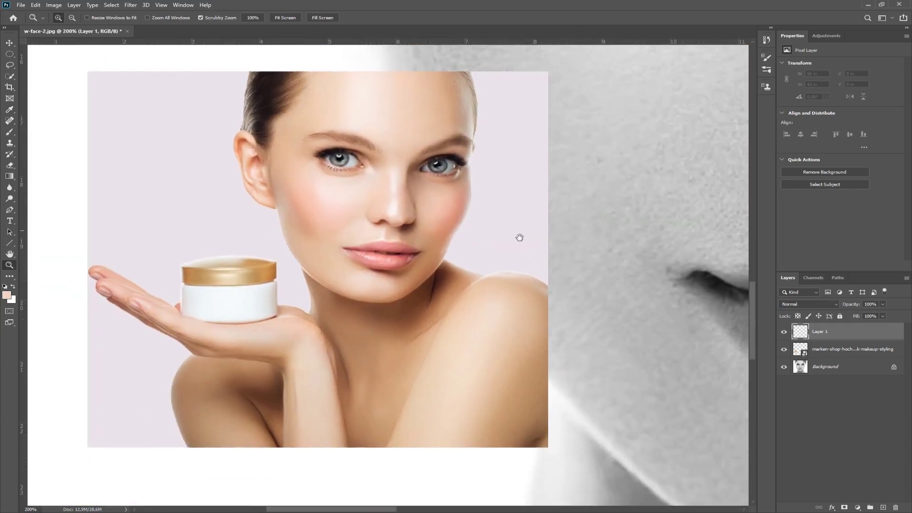
Sample the highlight skin tone on the reference model's forehead and paint a small swatch of it on the portrait's cheek
left_click(11, 111)
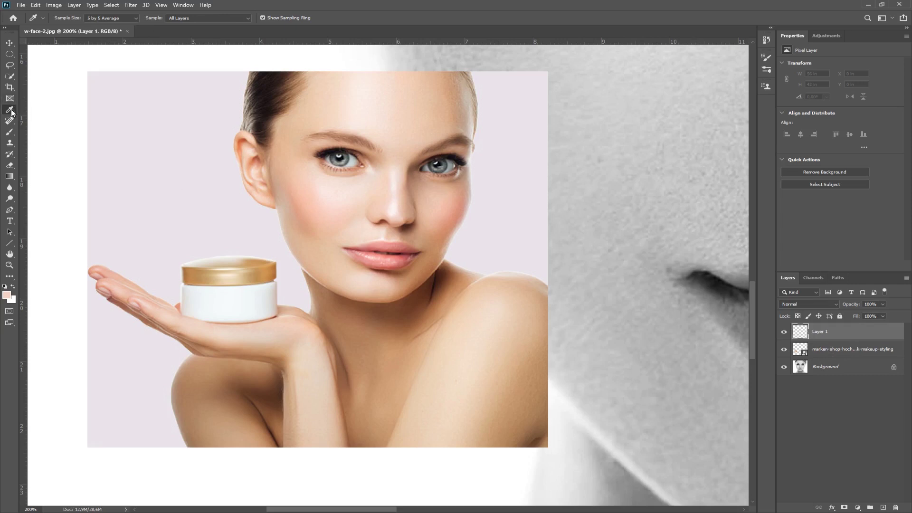
left_click(365, 100)
key("b")
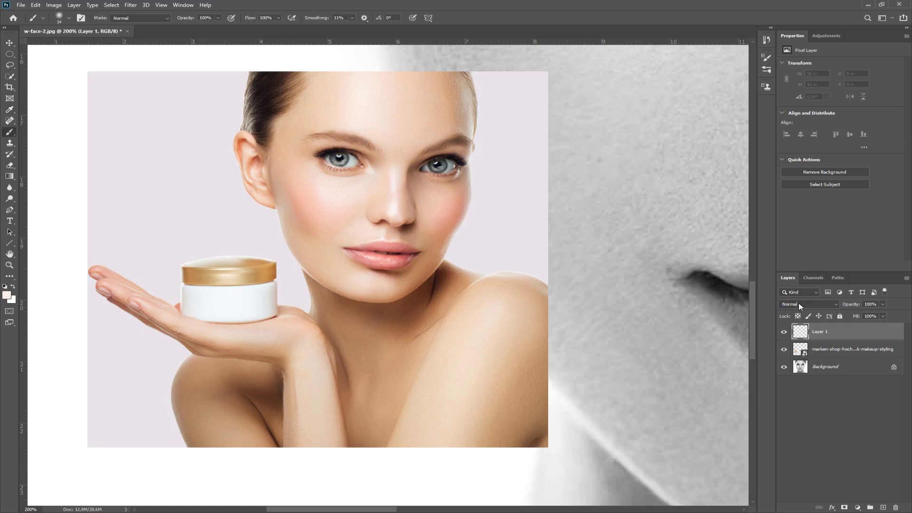
mouse_move(650, 139)
left_mouse_down()
mouse_move(621, 136)
mouse_move(633, 138)
left_mouse_up()
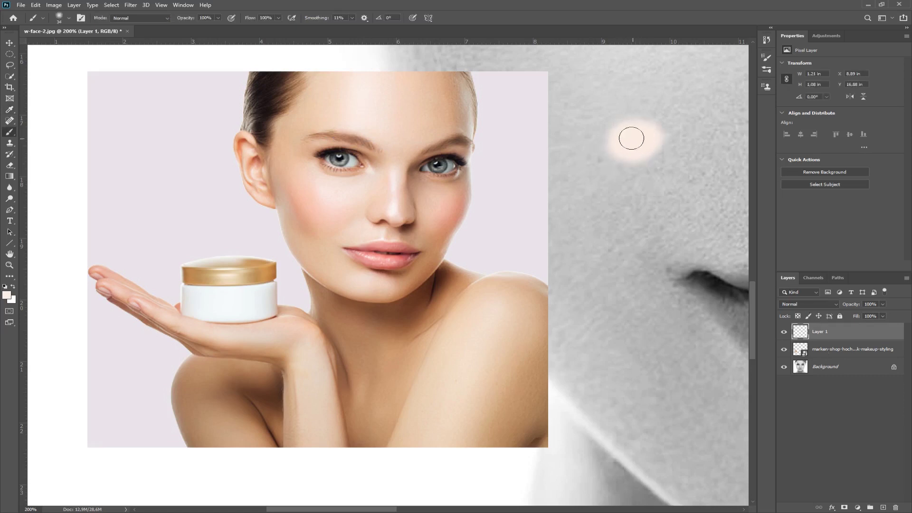
Switch to the Hard Round brush, enlarge it to 66 px, and paint over the light swatch as a larger solid blob
right_click(649, 146)
left_click(708, 230)
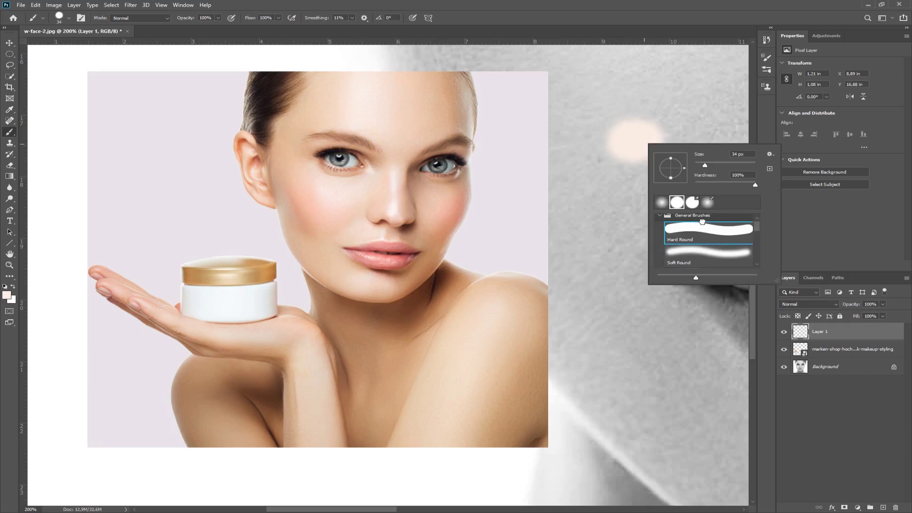
left_click_drag(705, 168, 714, 165)
mouse_move(615, 127)
left_mouse_down()
mouse_move(653, 119)
mouse_move(617, 141)
mouse_move(635, 148)
left_mouse_up()
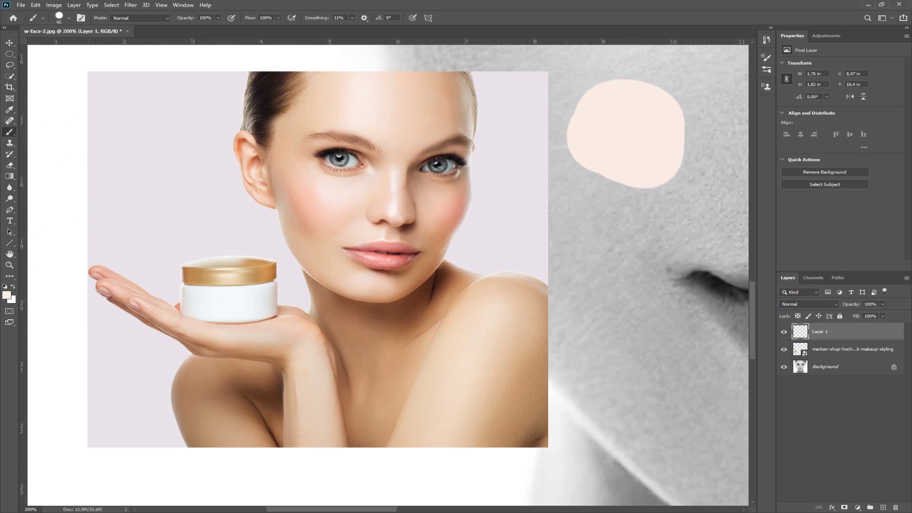
Sample the dark shadow tone under the reference model's jaw and paint a brown swatch well below the light one
left_click(9, 109)
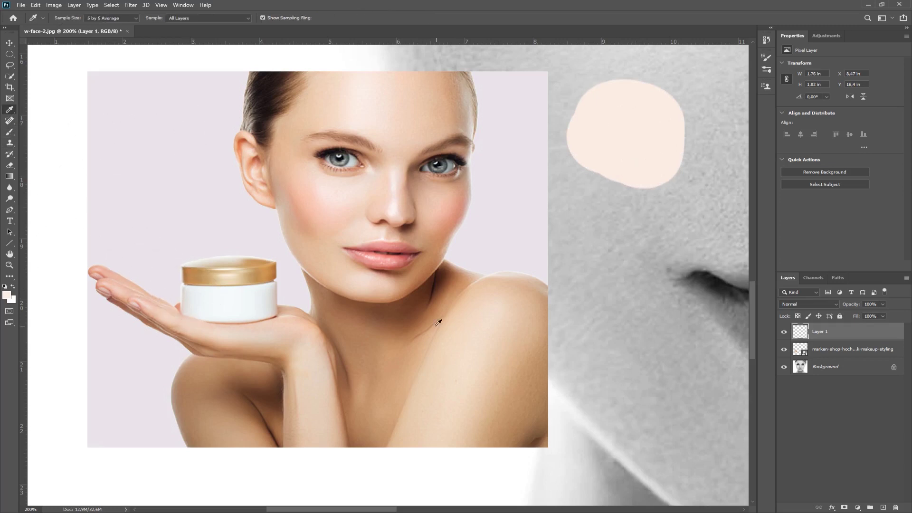
left_click(414, 304)
key("b")
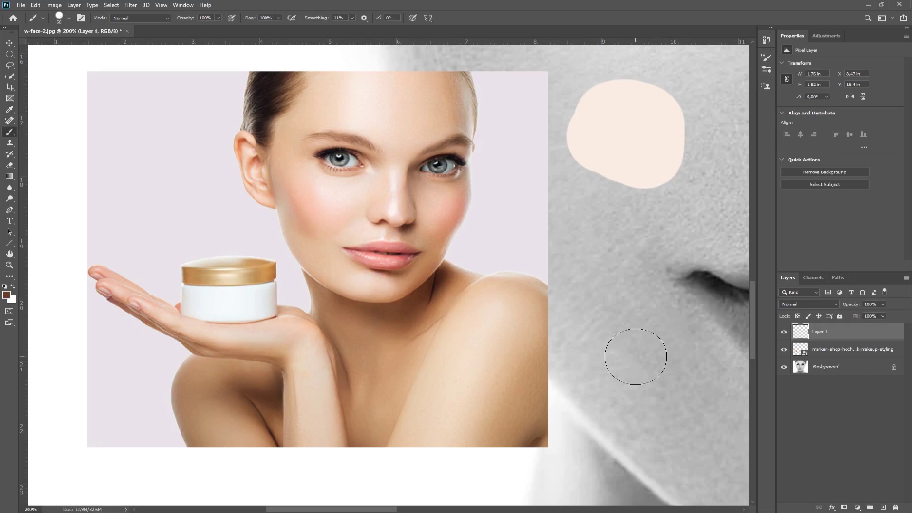
mouse_move(641, 358)
left_mouse_down()
mouse_move(623, 372)
mouse_move(674, 365)
mouse_move(622, 374)
mouse_move(661, 365)
mouse_move(623, 366)
left_mouse_up()
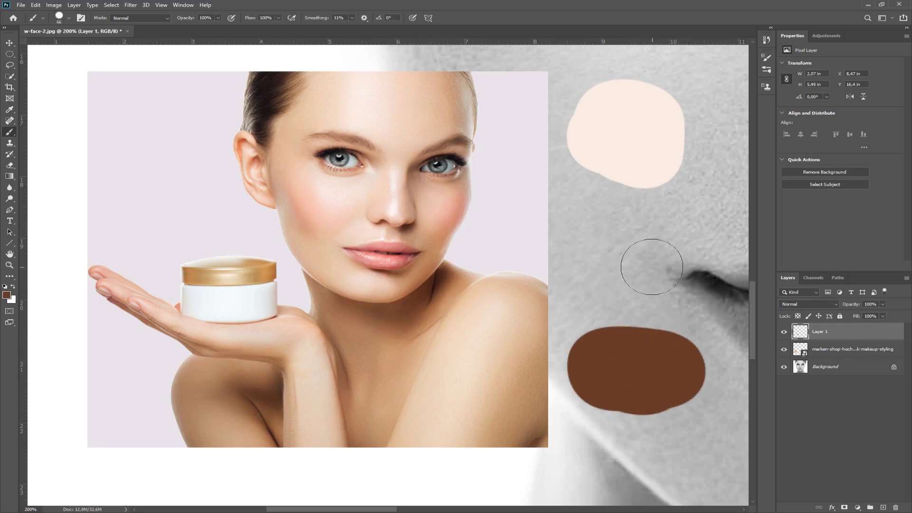
Sample the tan midtone from the reference model's chest and paint a swatch just above the brown one
left_click(9, 110)
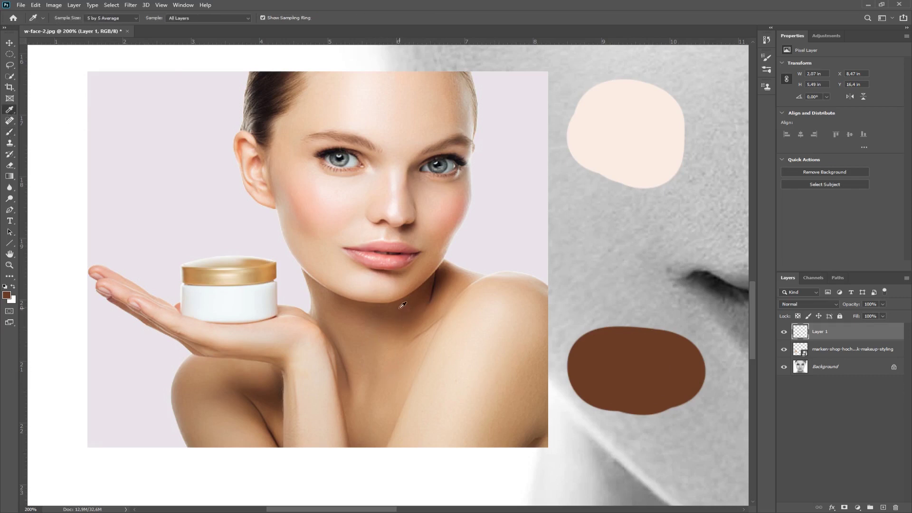
left_click(392, 373)
key("b")
mouse_move(632, 299)
left_mouse_down()
mouse_move(641, 315)
mouse_move(637, 298)
mouse_move(623, 315)
mouse_move(663, 301)
mouse_move(627, 306)
left_mouse_up()
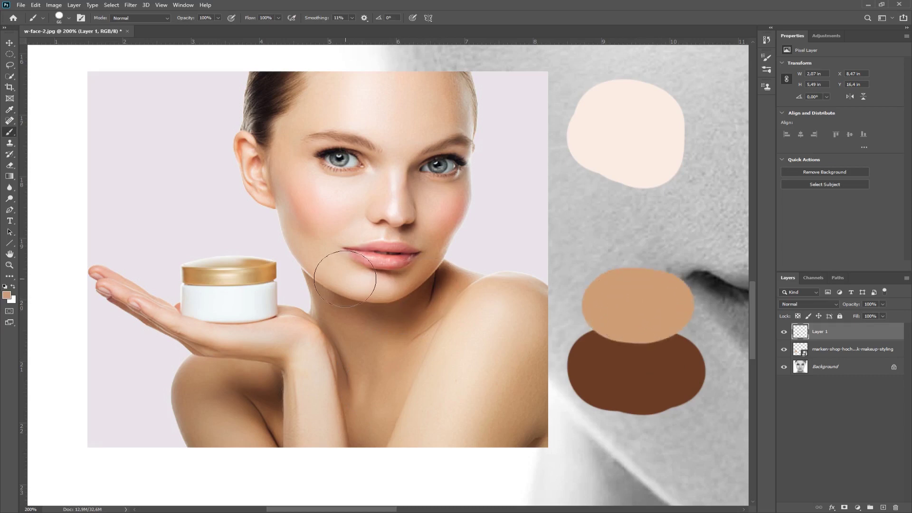
Sample the lighter skin tone beside the reference model's mouth and paint a swatch between the lightest and tan ones
left_click(10, 109)
left_click(346, 273)
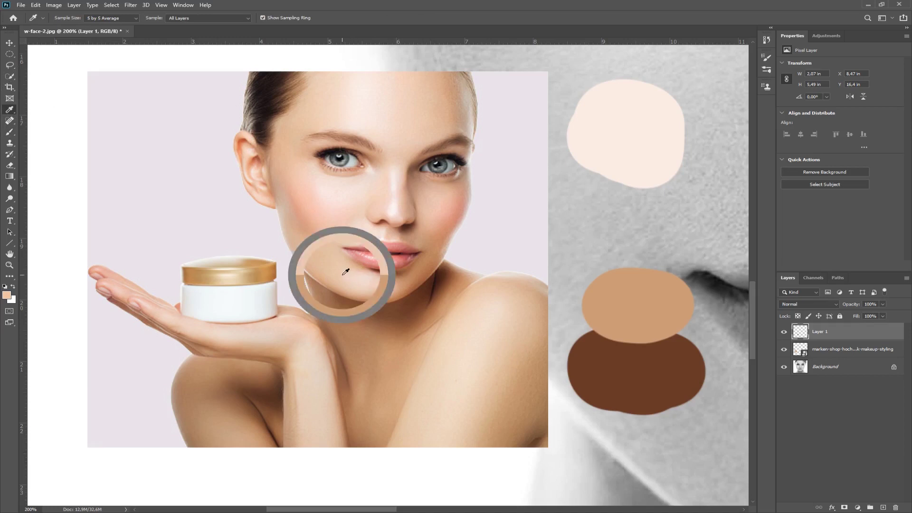
left_click(347, 273)
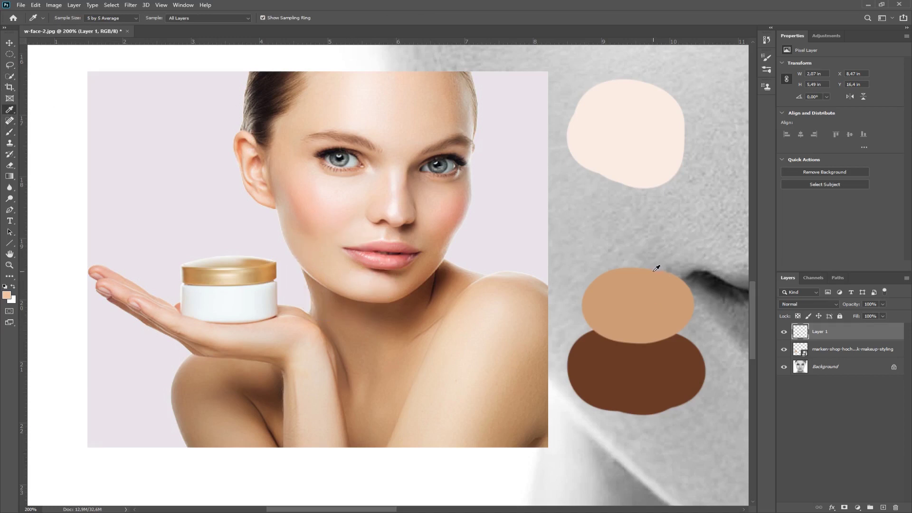
key("b")
mouse_move(648, 240)
left_mouse_down()
mouse_move(623, 236)
mouse_move(665, 221)
left_mouse_up()
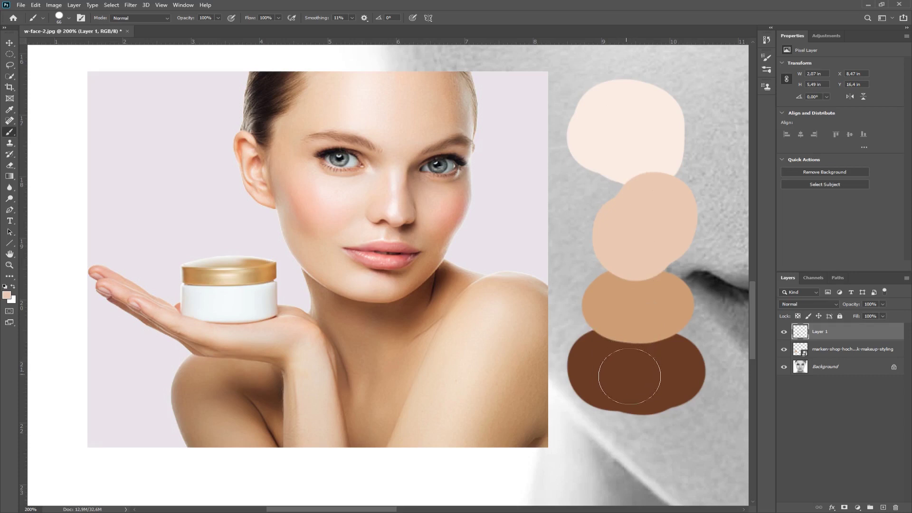
Delete the placed makeup reference layer and move the swatches on Layer 1 to the white area beside the face, X 1.4 in, Y 12.21 in
left_click(841, 355)
left_click_drag(834, 350, 896, 508)
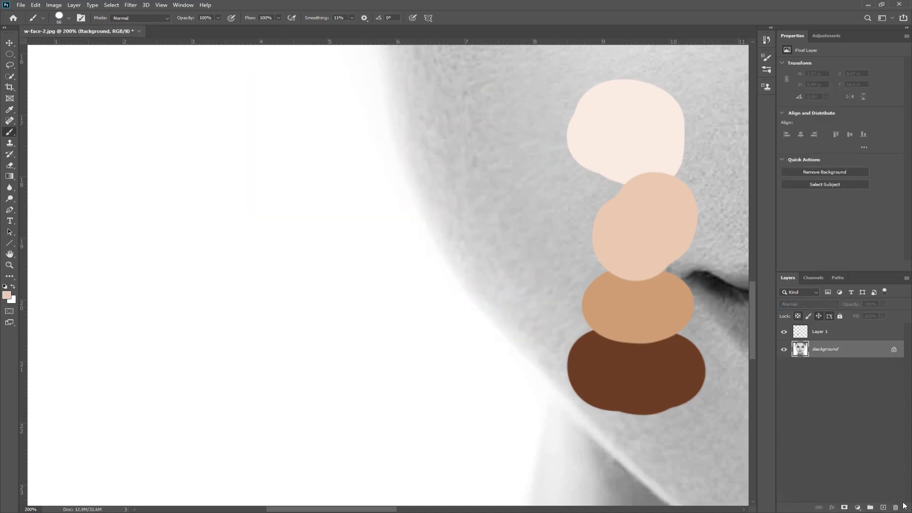
key("z")
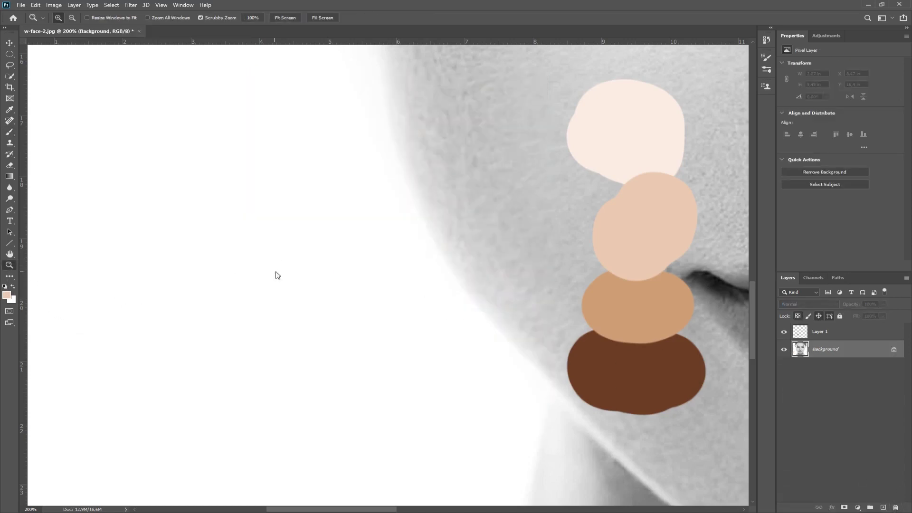
key("ctrl+0")
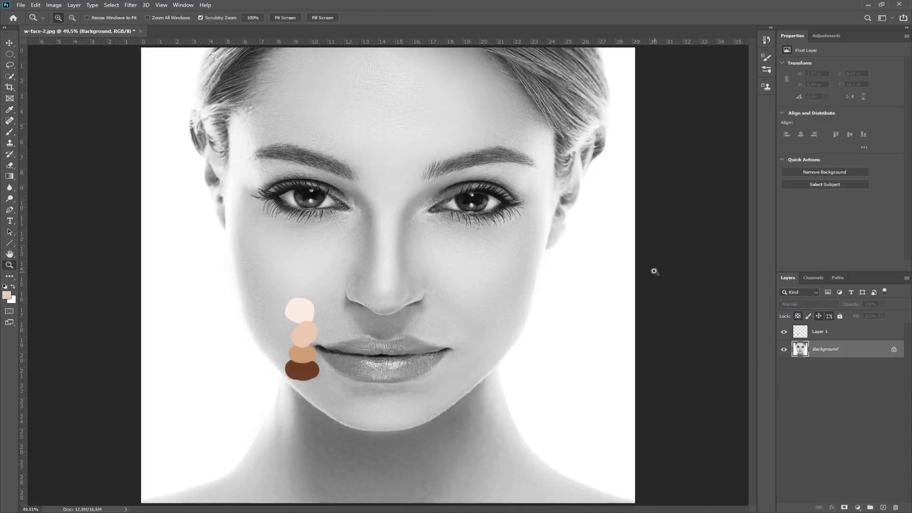
left_click(821, 337)
key("v")
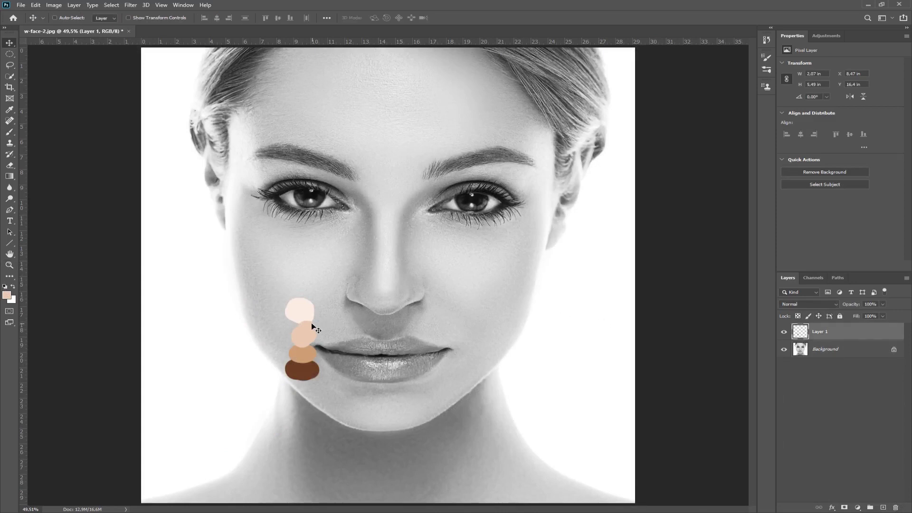
left_click_drag(311, 323, 193, 259)
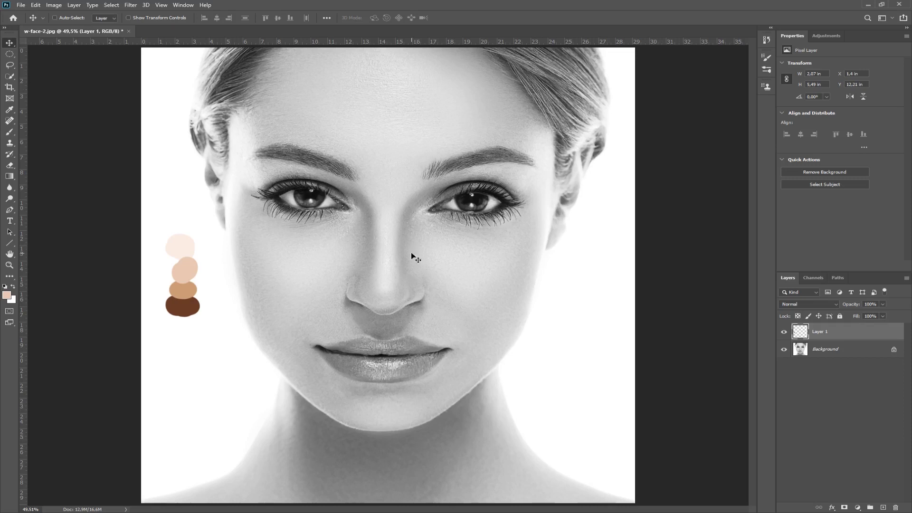
Add a Gradient Map adjustment layer above Layer 1 and make its adjustment active instead of its mask
left_click(858, 507)
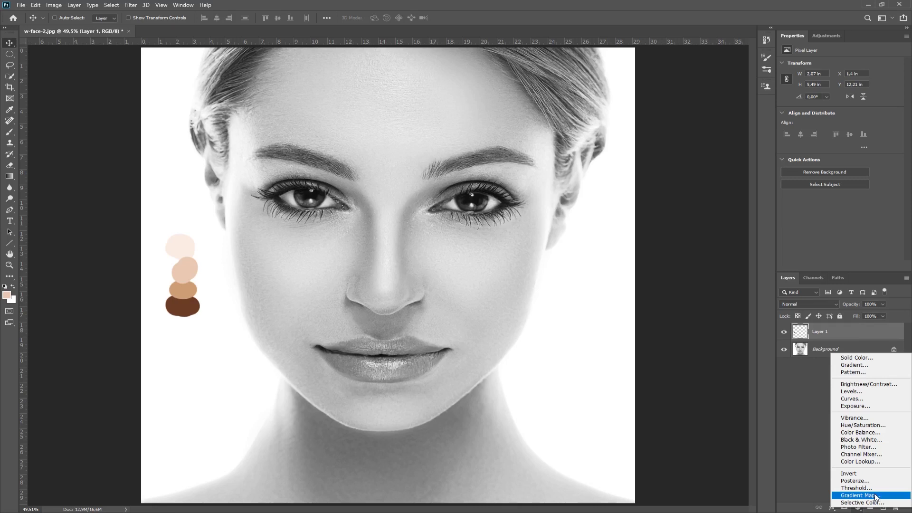
left_click(877, 496)
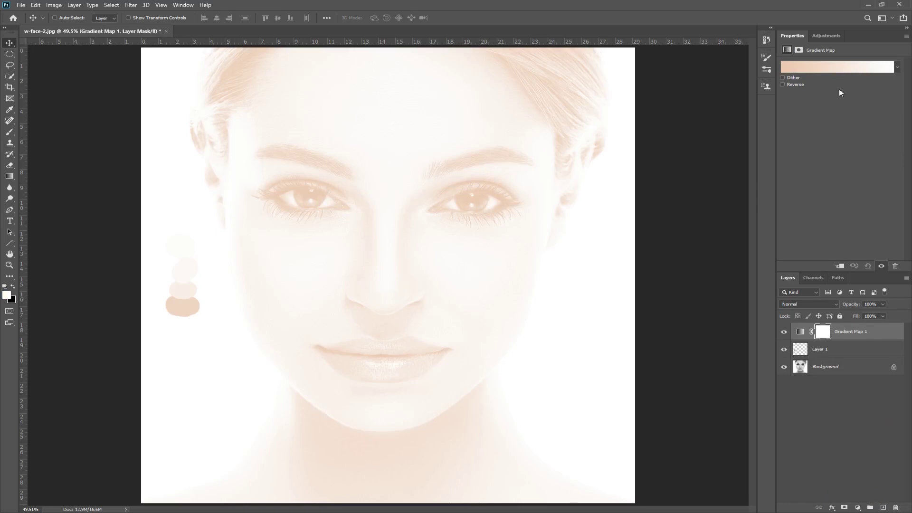
left_click(801, 333)
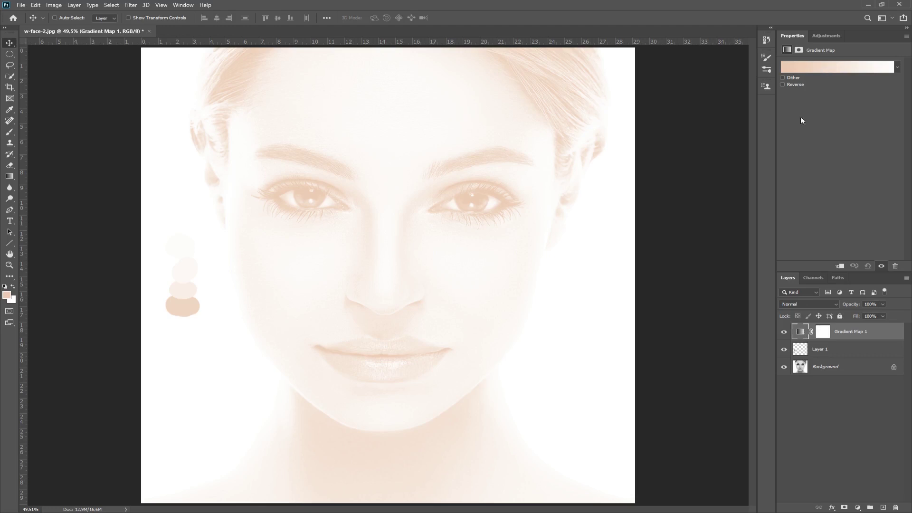
left_click(824, 334)
left_click(801, 334)
Set the gradient map's color stop at location 100% to f9f2ed, sampled from the lightest swatch
left_click(823, 67)
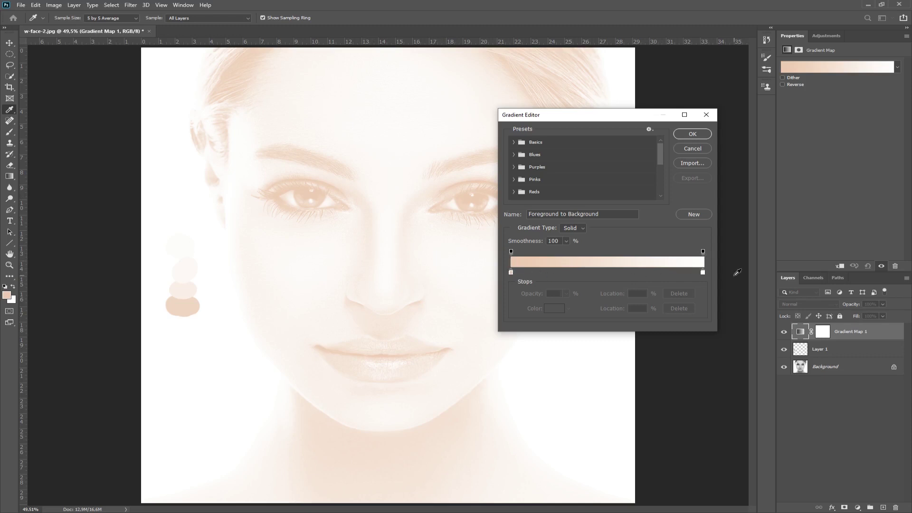
left_click(703, 272)
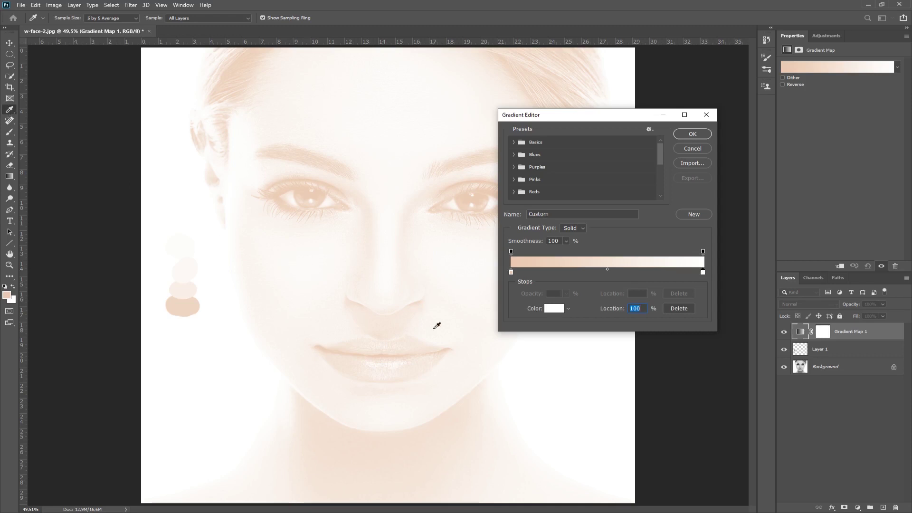
left_click(555, 309)
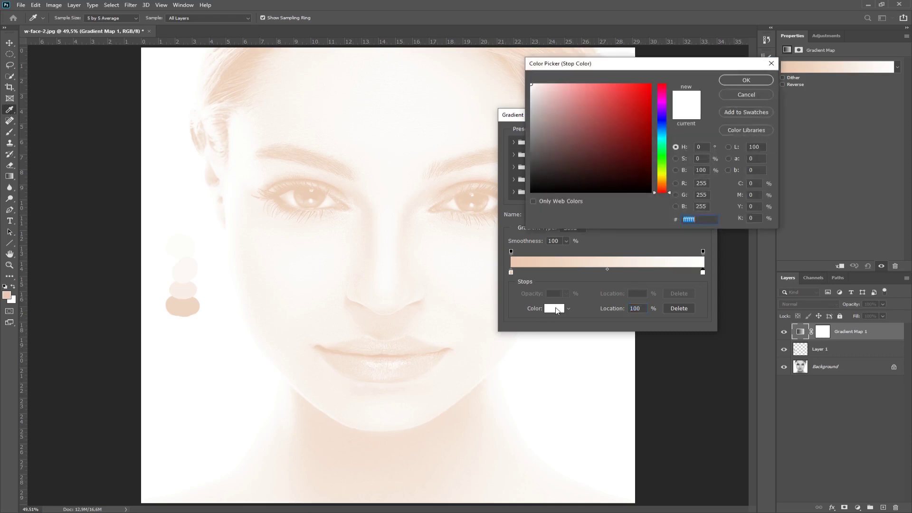
left_click(186, 247)
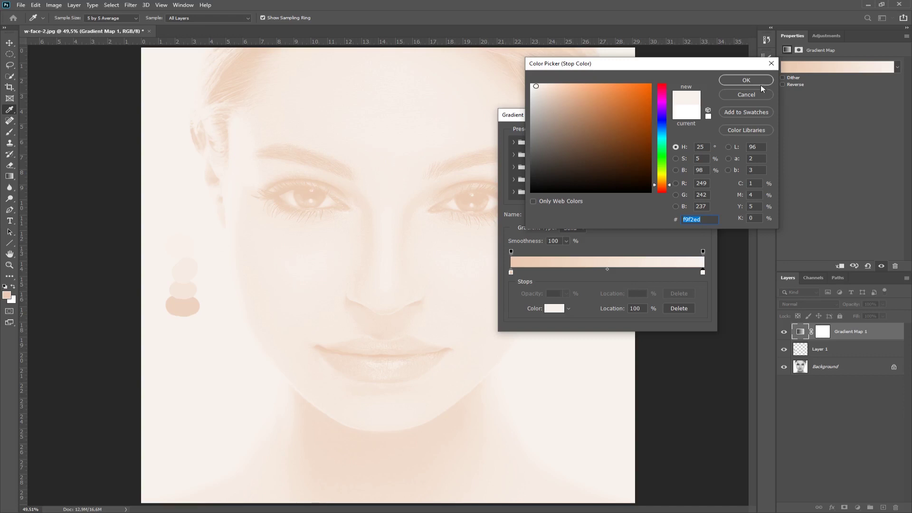
left_click(724, 80)
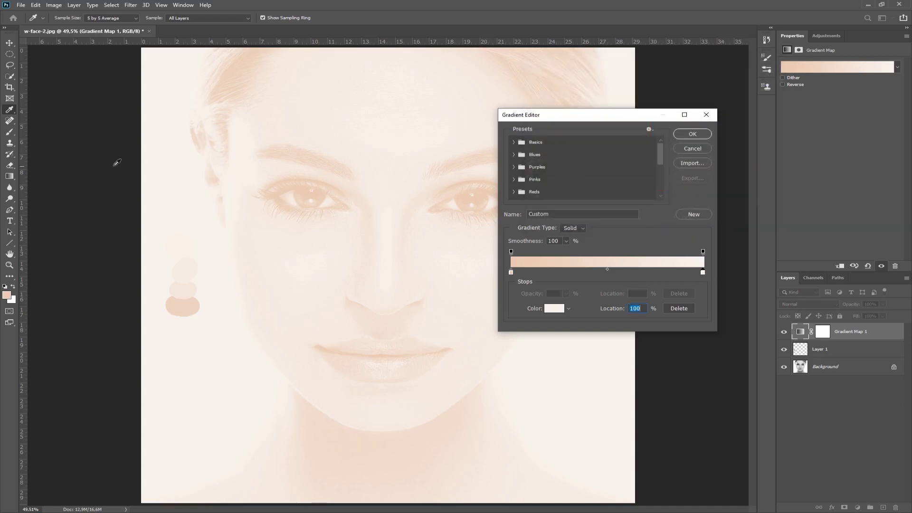
left_click(511, 272)
left_click(185, 301)
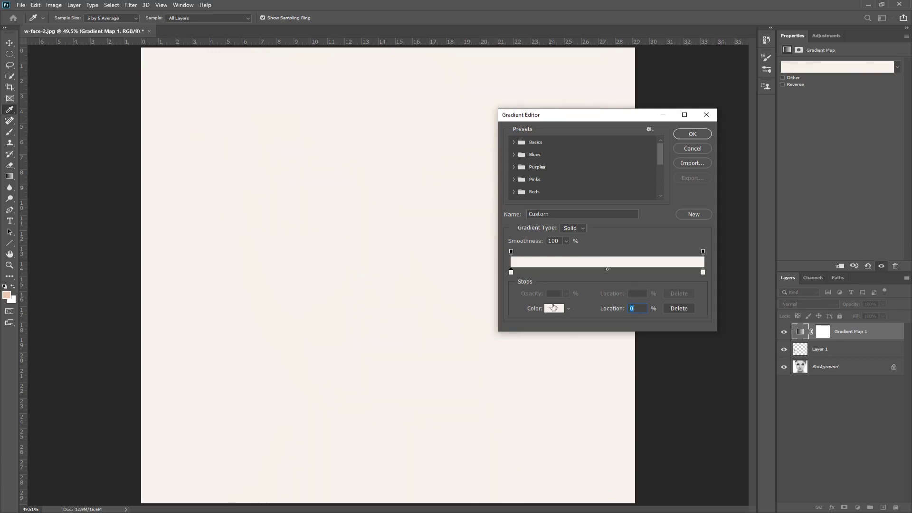
left_click(553, 307)
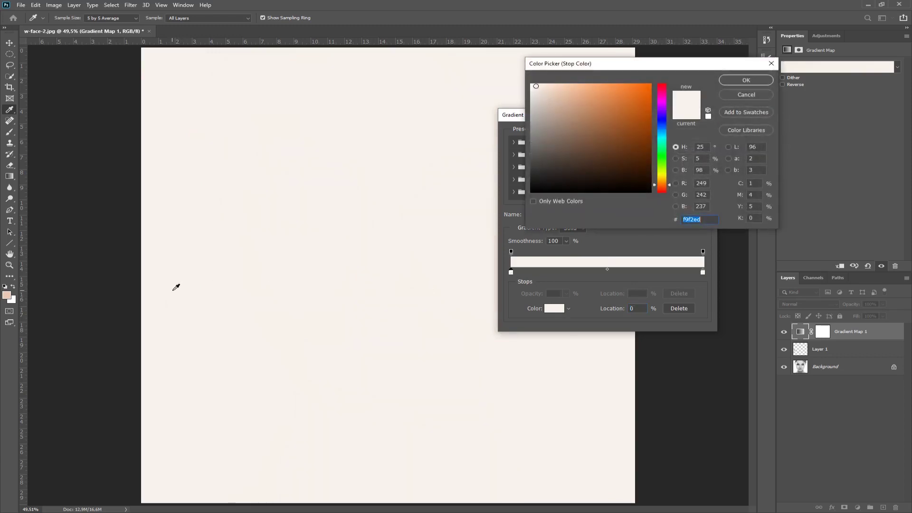
left_click(751, 95)
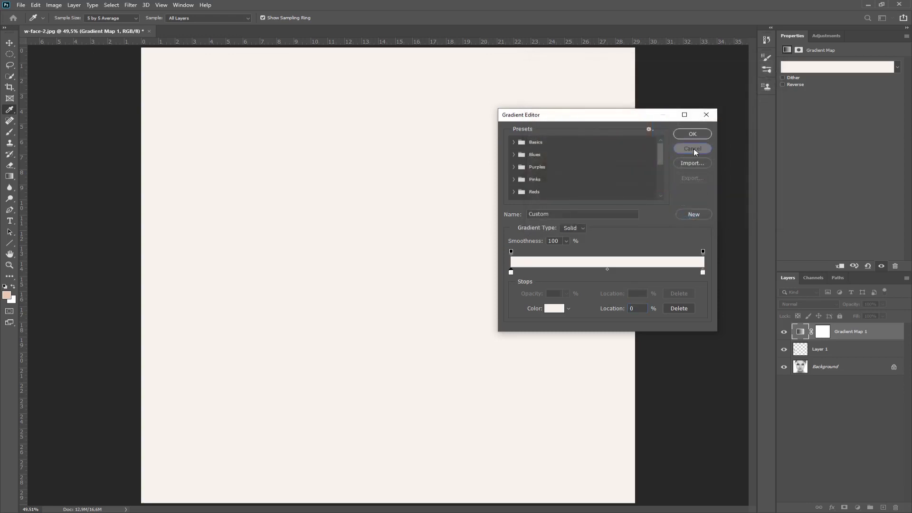
left_click(693, 149)
key("v")
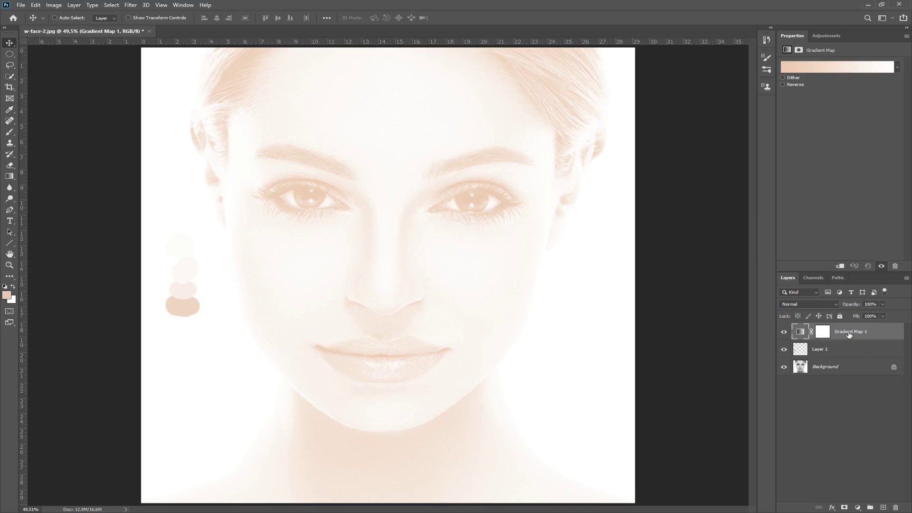
Hide the Gradient Map 1 layer and quick-select the face on the Background layer, leaving out the neck and white backdrop
left_click(824, 335)
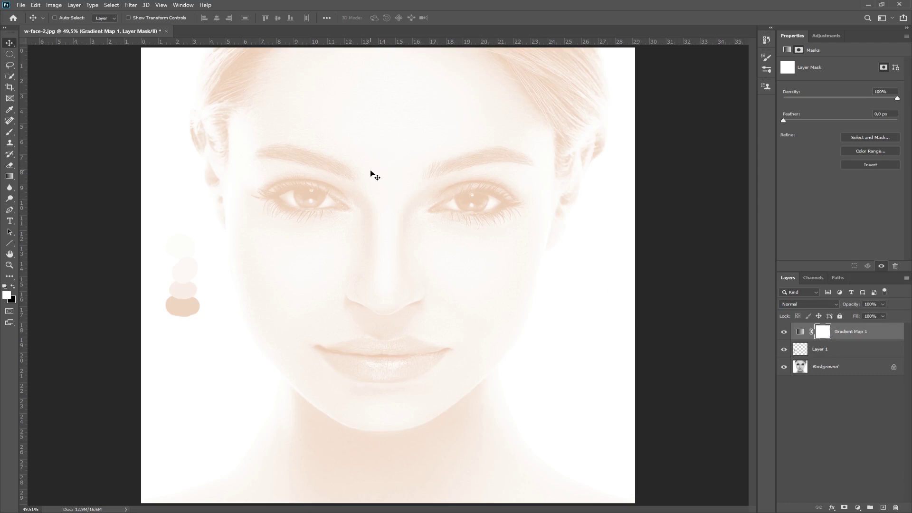
left_click(784, 331)
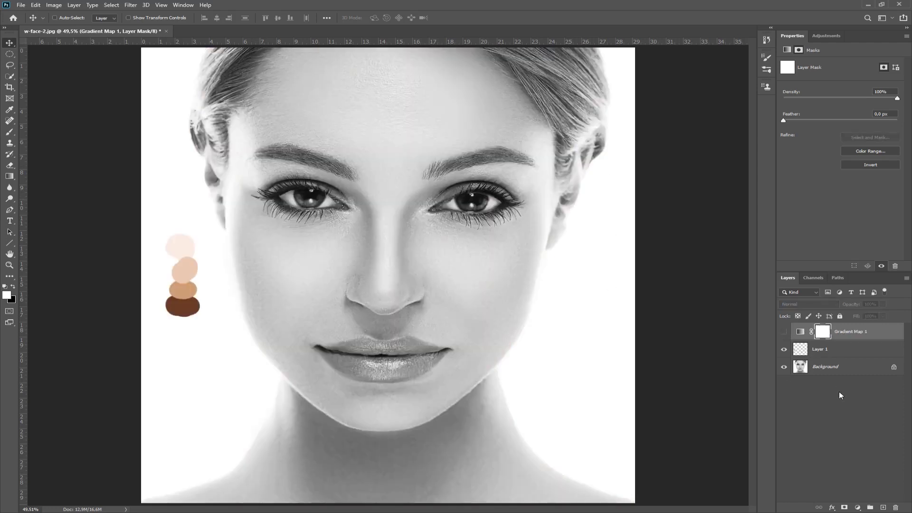
left_click(821, 376)
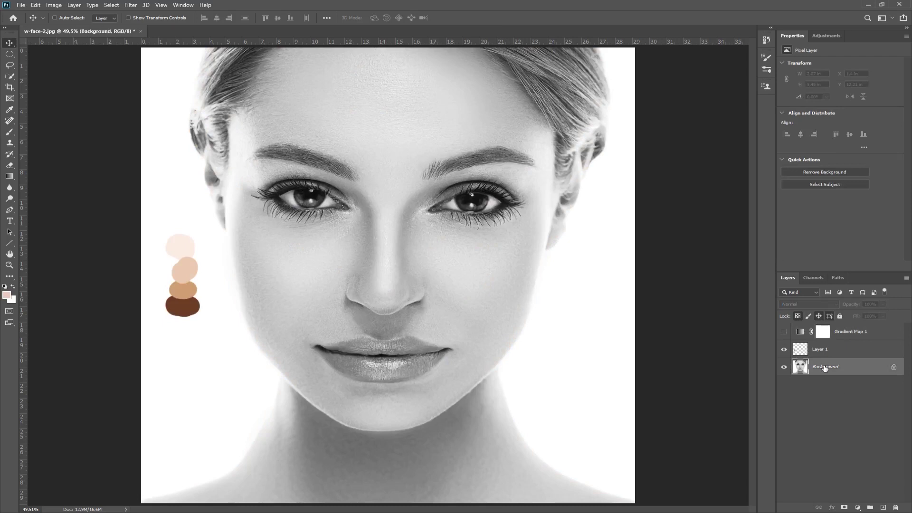
left_click(10, 76)
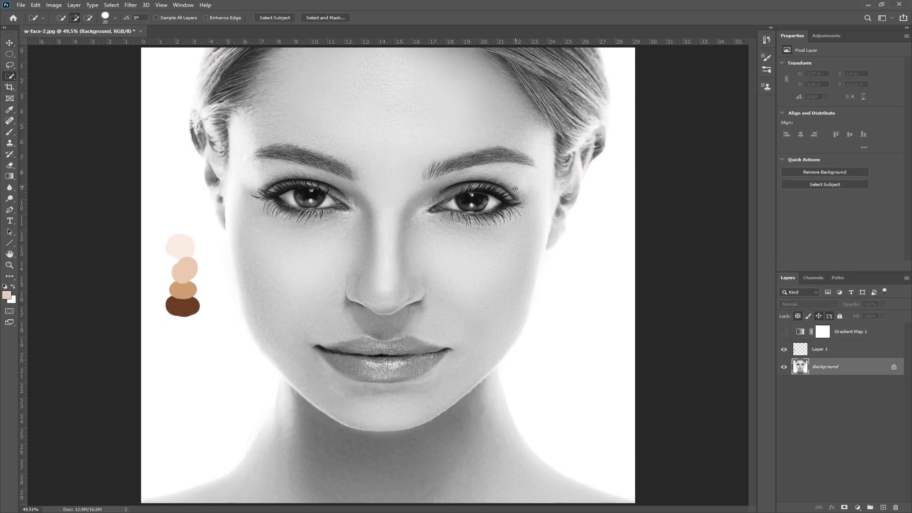
mouse_move(515, 188)
left_mouse_down()
mouse_move(512, 80)
mouse_move(345, 79)
mouse_move(316, 94)
mouse_move(289, 176)
mouse_move(260, 192)
mouse_move(310, 367)
left_mouse_up()
left_click_drag(589, 374, 605, 254)
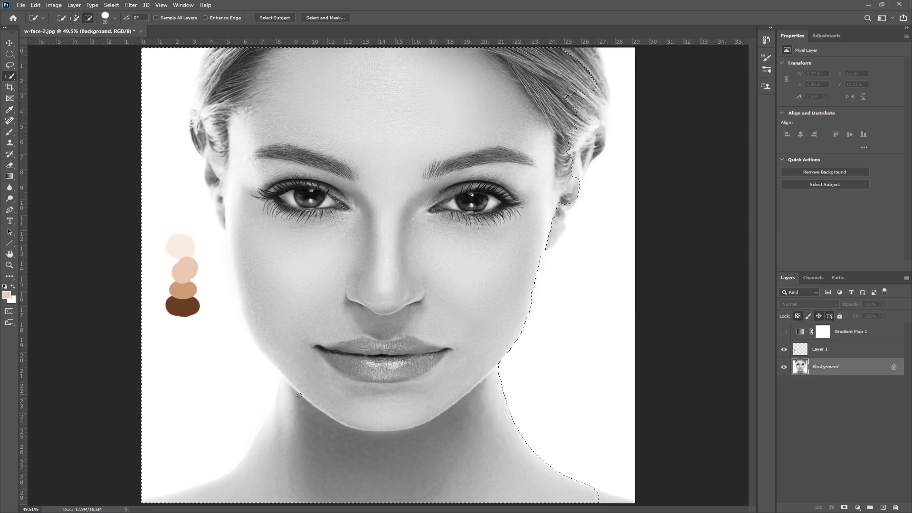
mouse_move(299, 395)
left_mouse_down()
mouse_move(233, 405)
mouse_move(218, 278)
mouse_move(239, 270)
left_mouse_up()
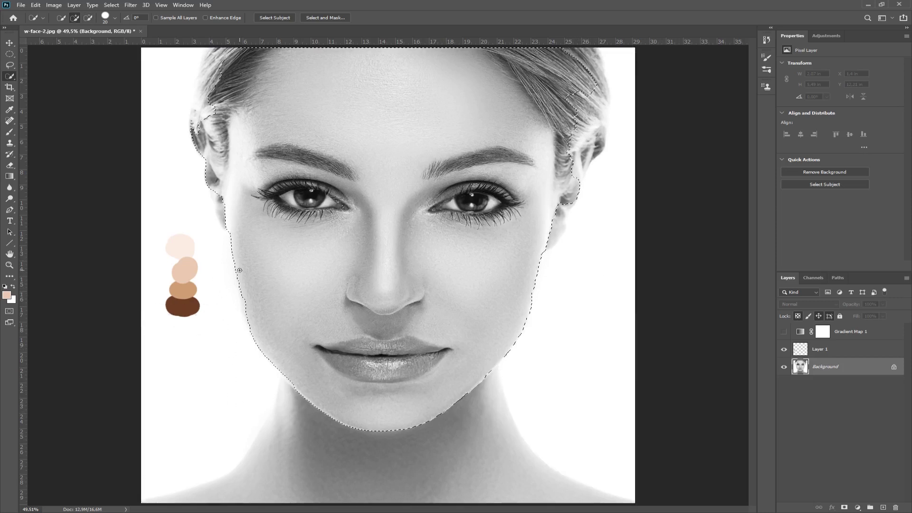
Subtract the hair, ear, lips and both eyes from the face selection
mouse_move(578, 84)
left_mouse_down()
mouse_move(550, 71)
mouse_move(542, 74)
mouse_move(554, 95)
left_mouse_up()
left_click_drag(257, 52, 232, 85)
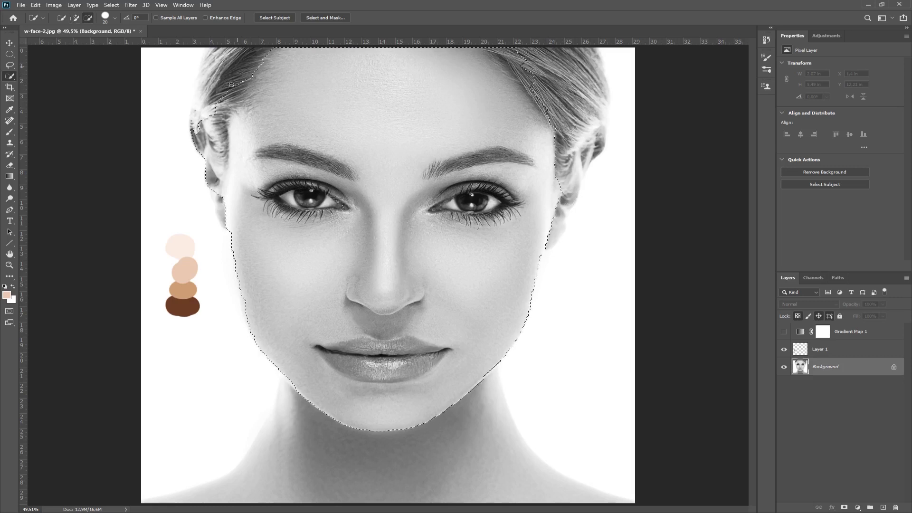
left_click_drag(216, 116, 210, 146)
mouse_move(351, 371)
left_mouse_down()
mouse_move(388, 376)
mouse_move(414, 352)
mouse_move(364, 349)
left_mouse_up()
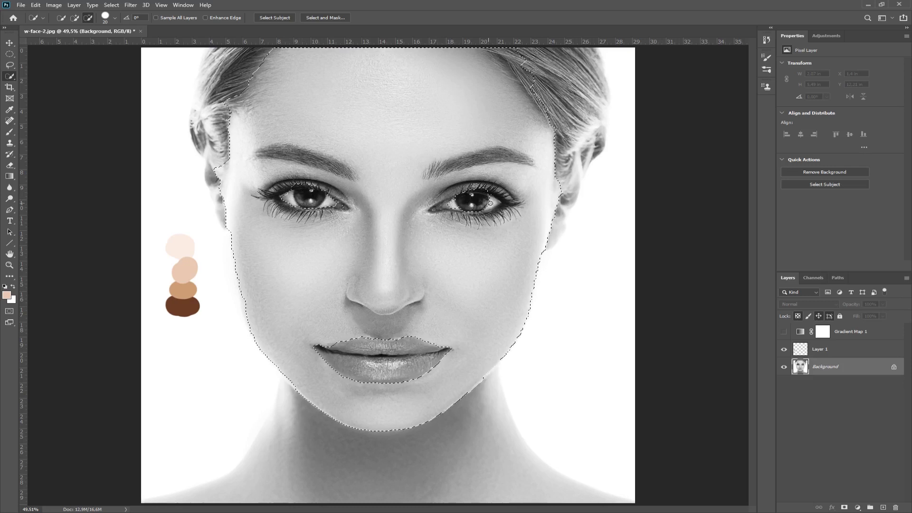
left_click_drag(497, 204, 497, 204)
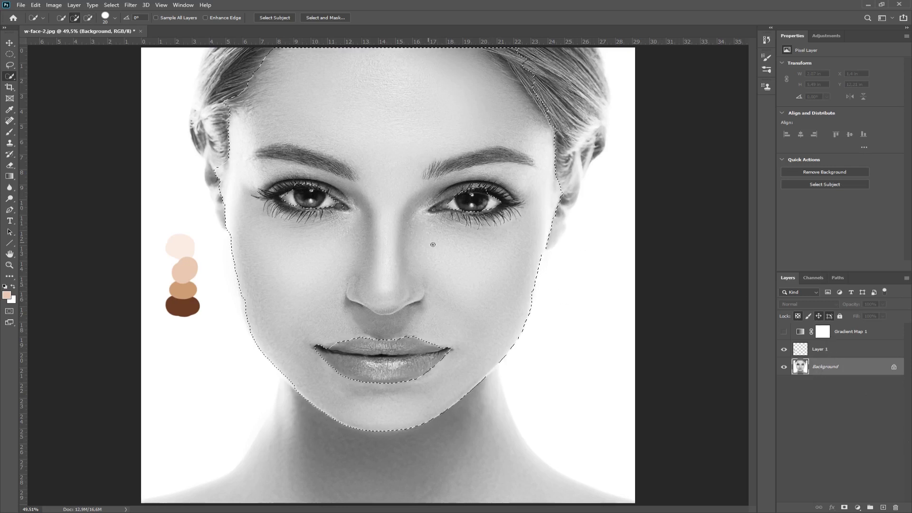
Show the Gradient Map 1 layer again and fill the selected face area of its mask with black
left_click(823, 335)
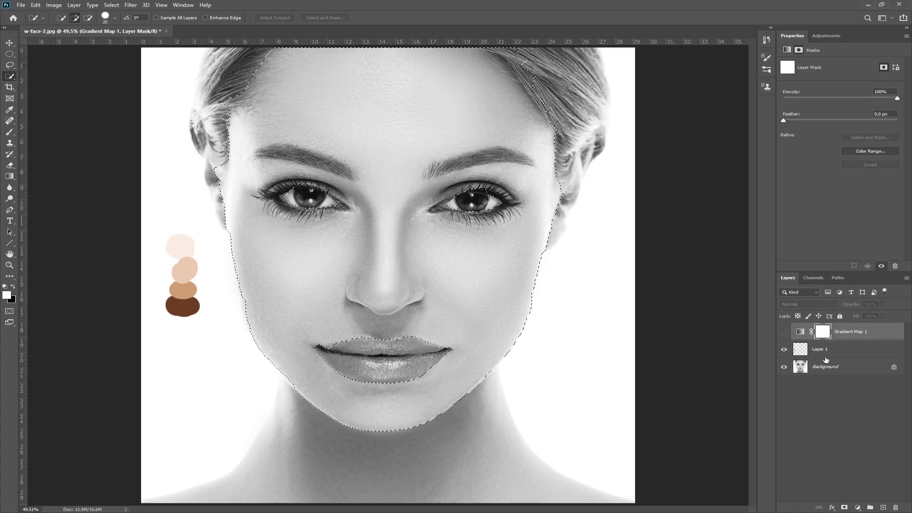
key("x")
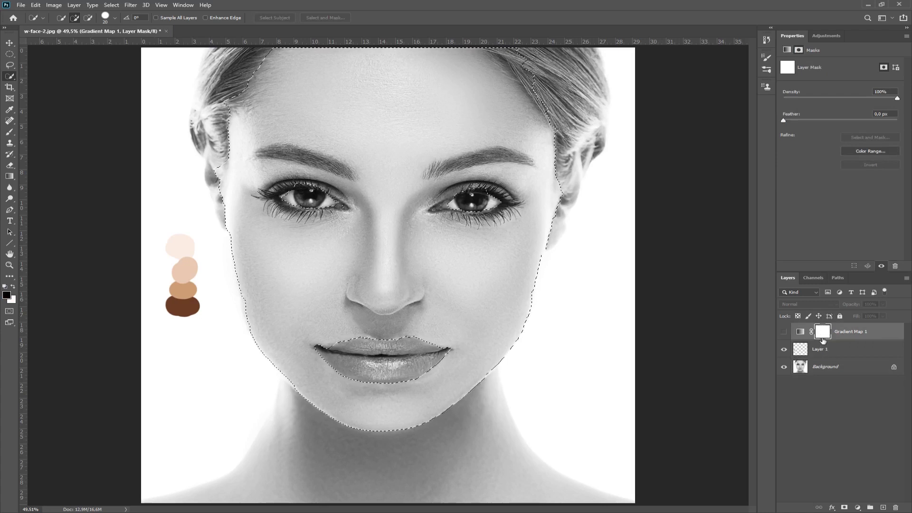
left_click(783, 333)
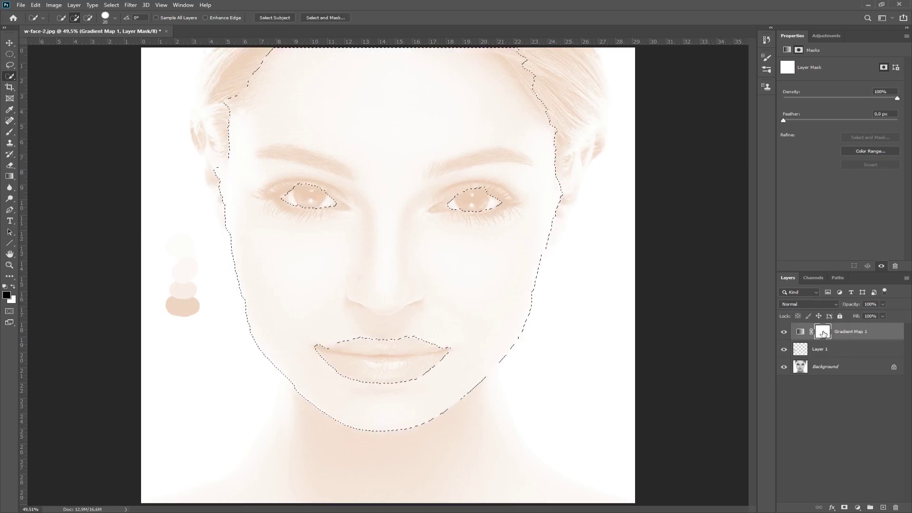
key("x")
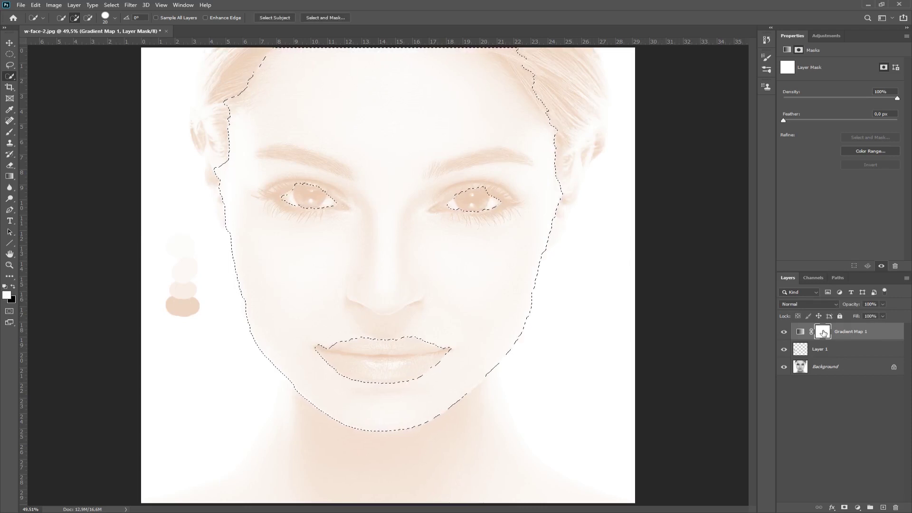
key("ctrl+BackSpace")
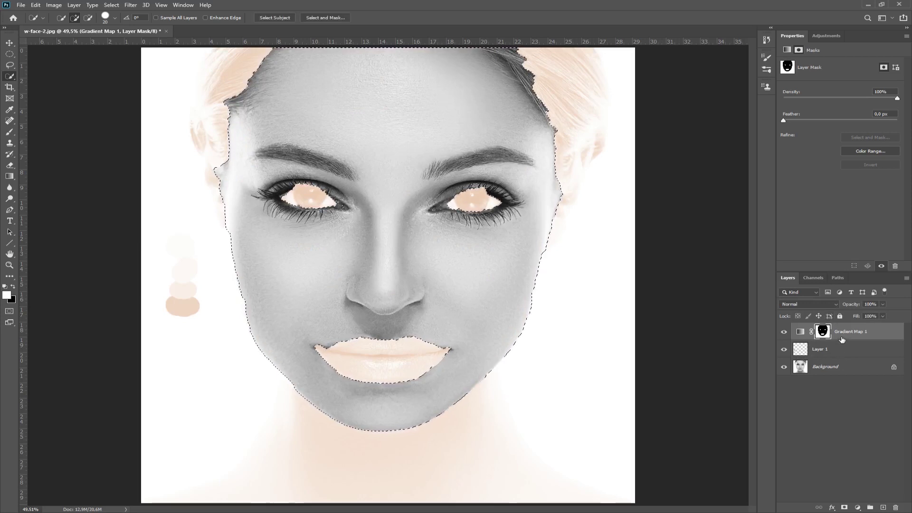
left_click(841, 335)
left_click(825, 333)
key("ctrl+z")
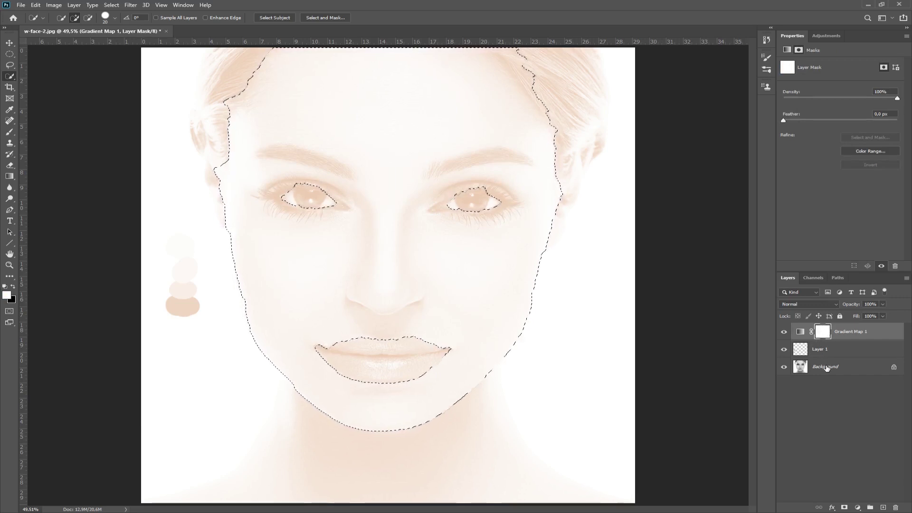
key("ctrl+d")
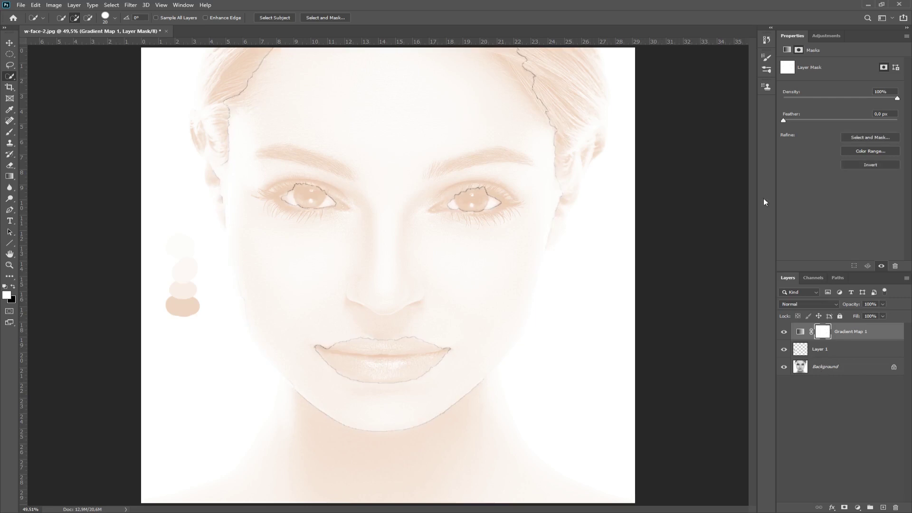
left_click(36, 4)
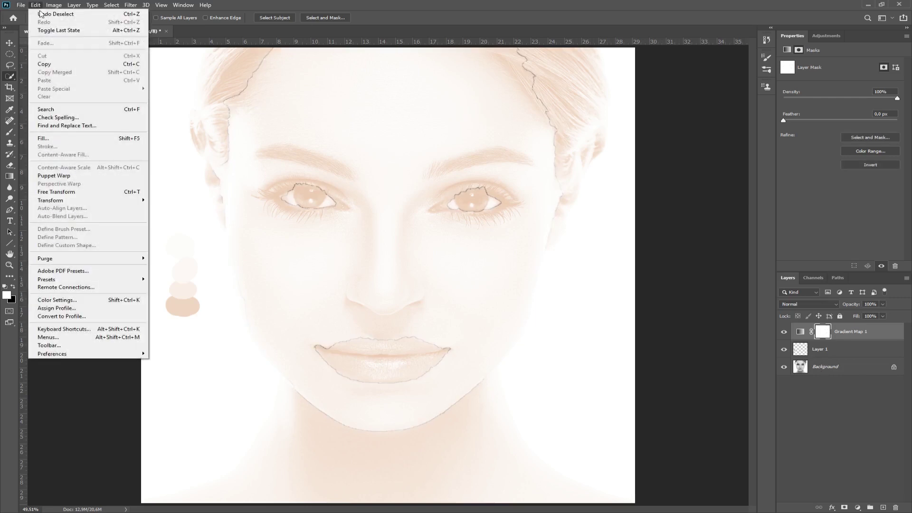
left_click(43, 15)
left_click(37, 6)
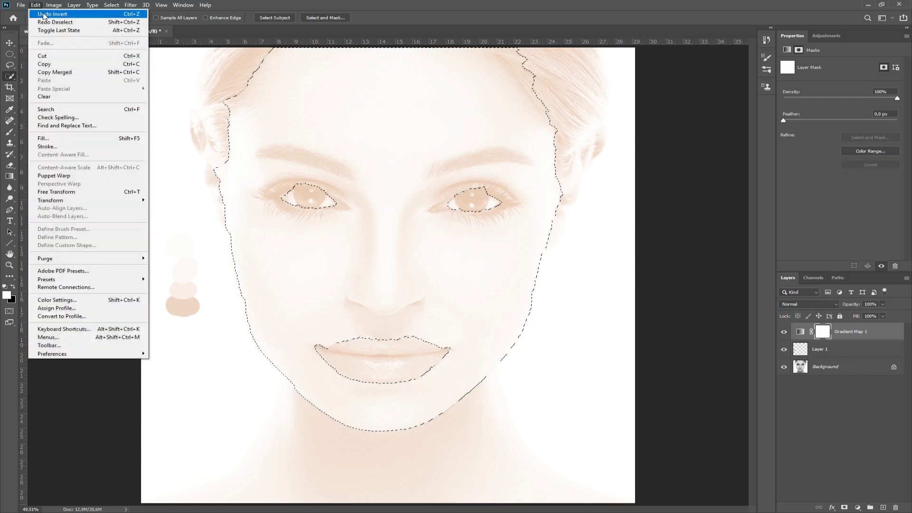
left_click(46, 14)
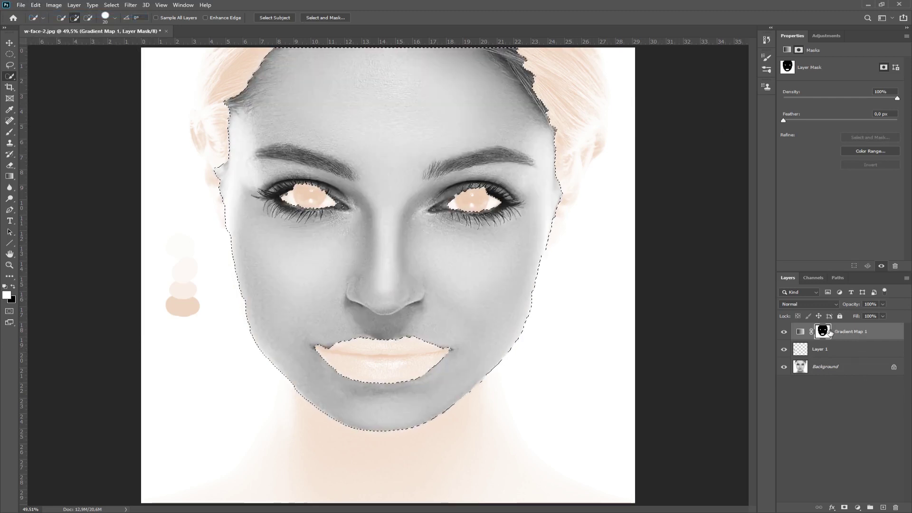
Clear the face selection and invert the Gradient Map 1 mask so the effect covers only the facial skin
key("ctrl+d")
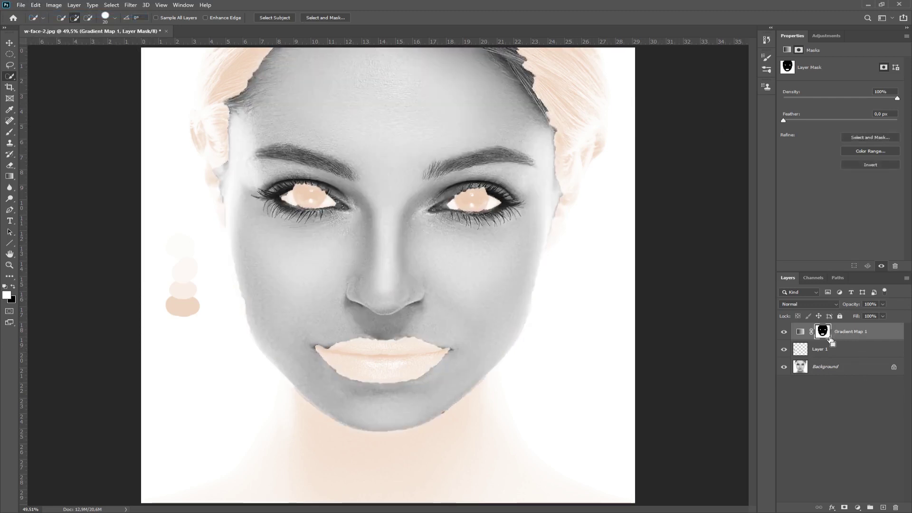
key("ctrl+i")
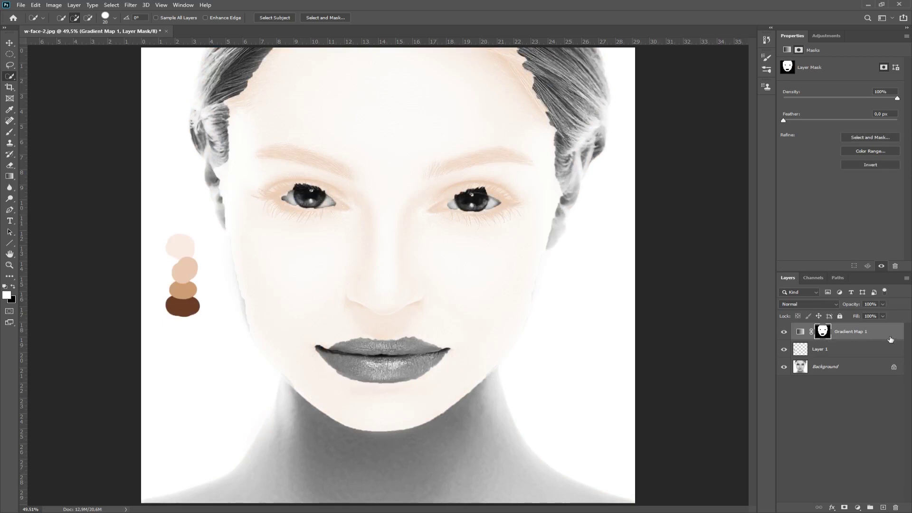
Set the gradient map's color stop at location 100% to fbede5, sampled from the lightest swatch
left_click(847, 332)
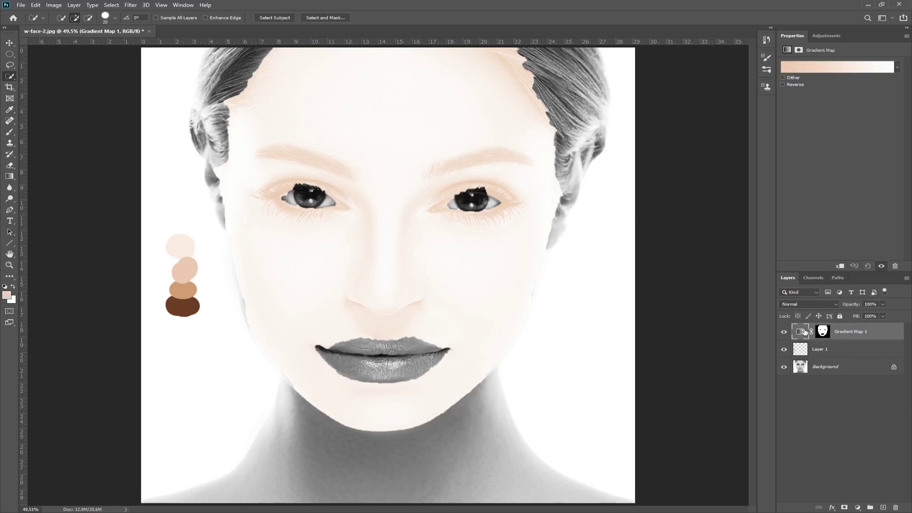
left_click(823, 71)
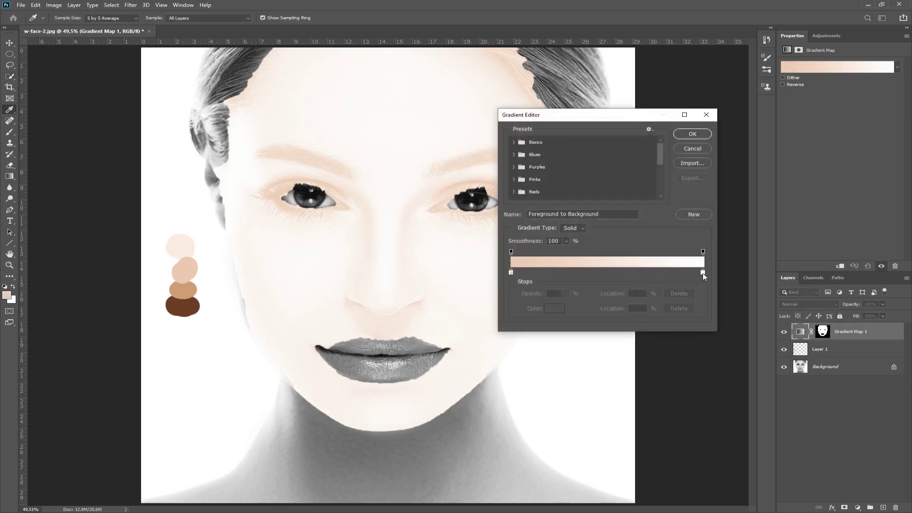
left_click(703, 273)
left_click(183, 245)
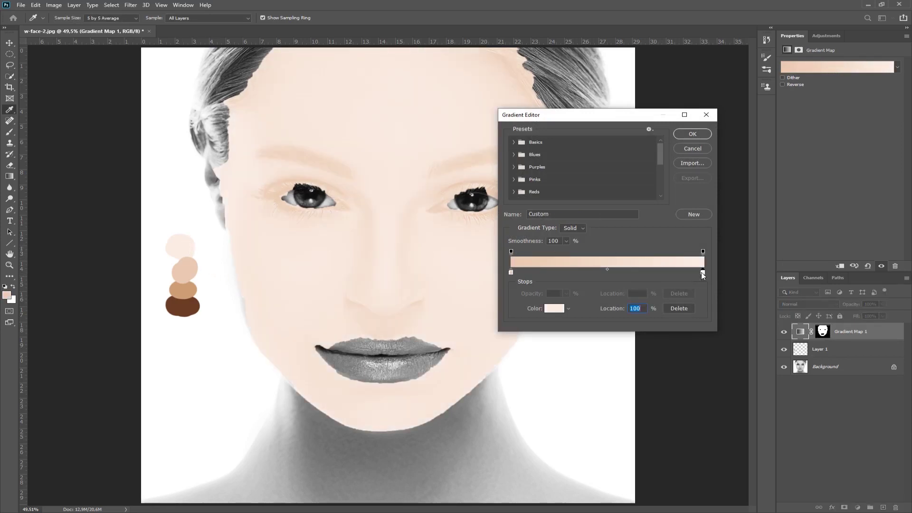
left_click_drag(702, 273, 714, 272)
left_click(552, 309)
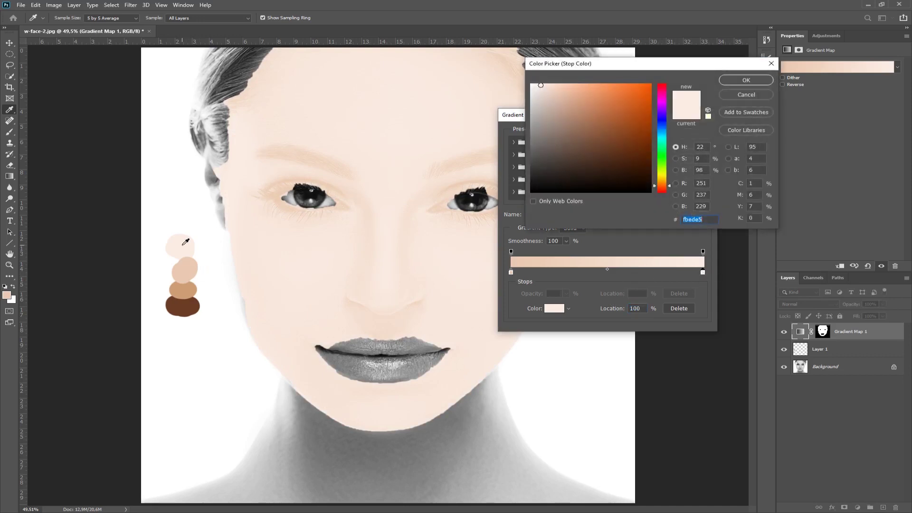
left_click(749, 80)
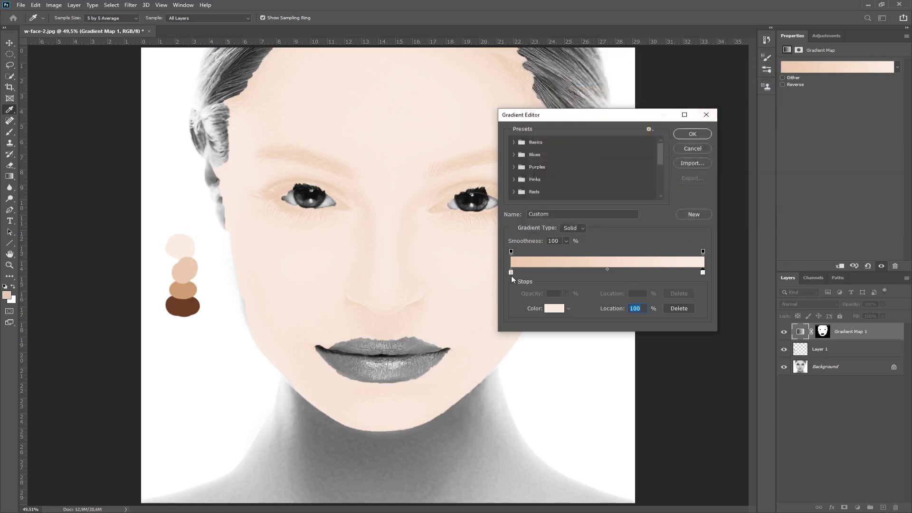
Set the gradient map's color stop at location 0% to 6a3c25, sampled from the dark brown swatch
left_click(511, 272)
left_click(553, 308)
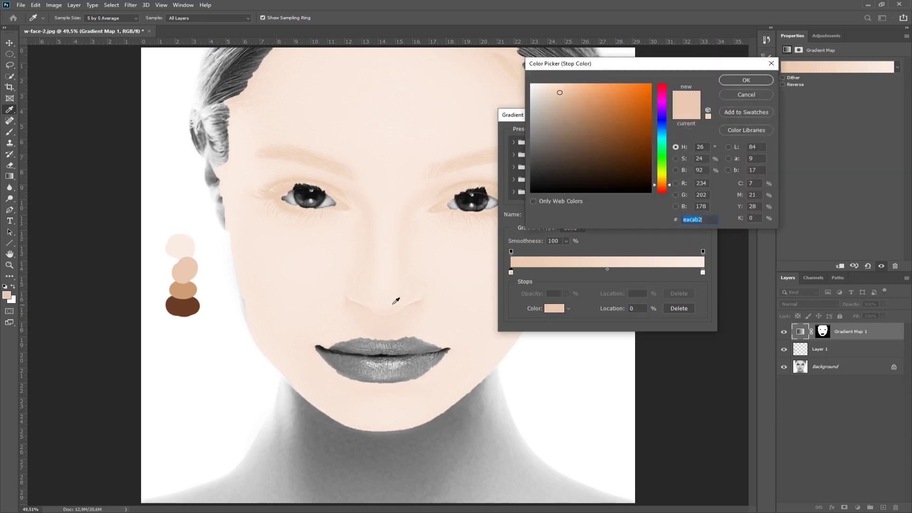
left_click(196, 300)
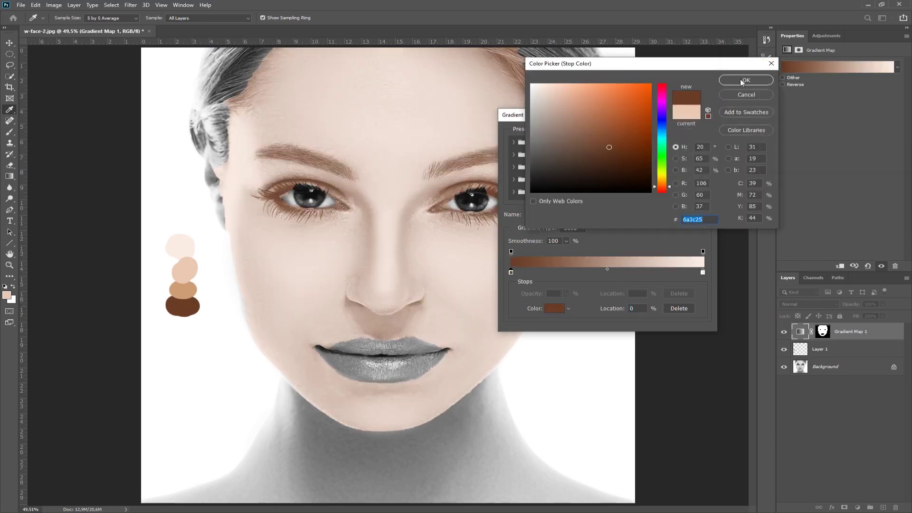
left_click(742, 77)
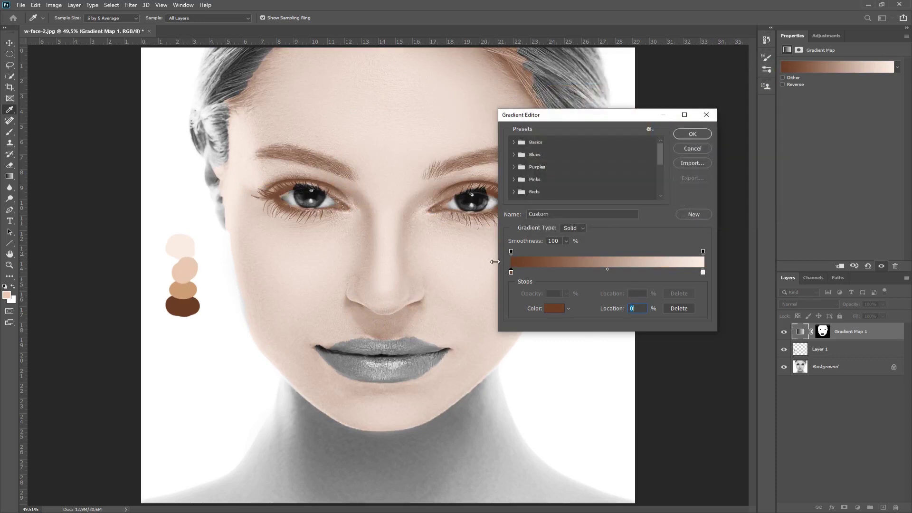
Add two intermediate color stops to the gradient map at locations 29% and 76%
left_click(564, 271)
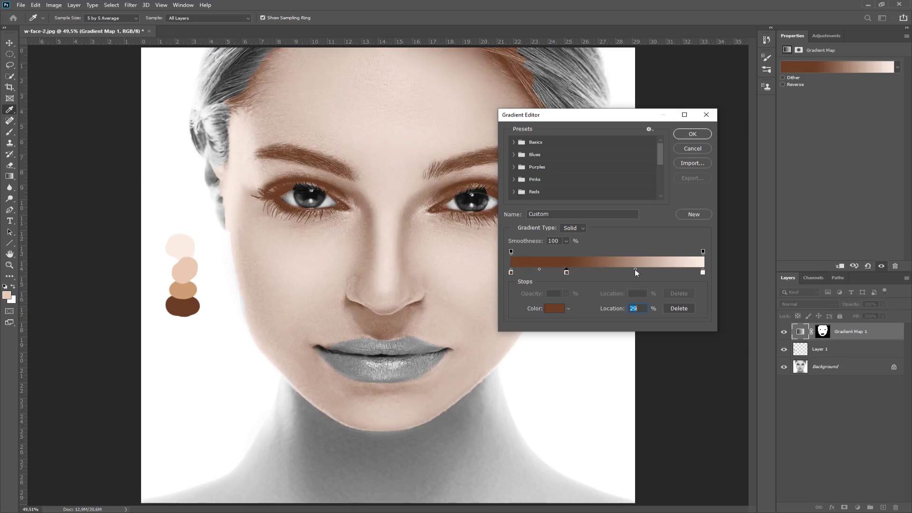
left_click_drag(637, 272, 657, 273)
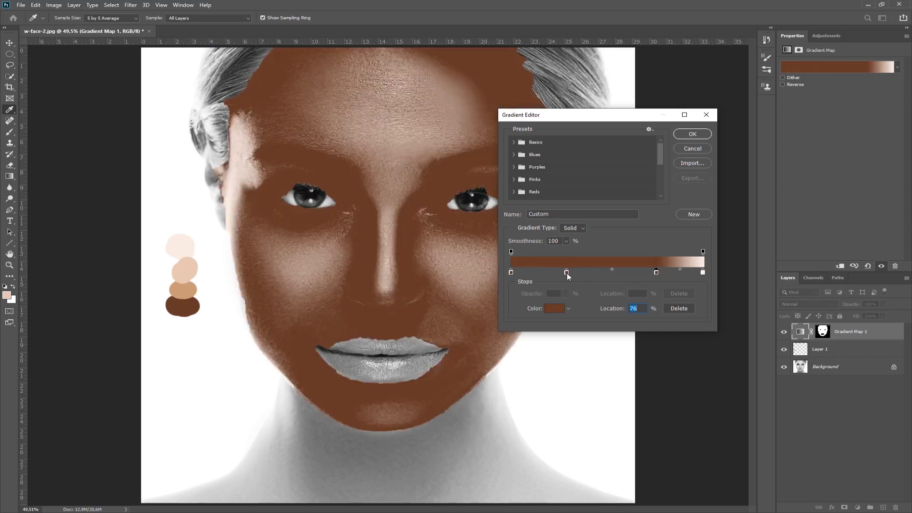
Set the gradient map's color stop at location 29% to ce9e76, sampled from the tan swatch
left_click(553, 309)
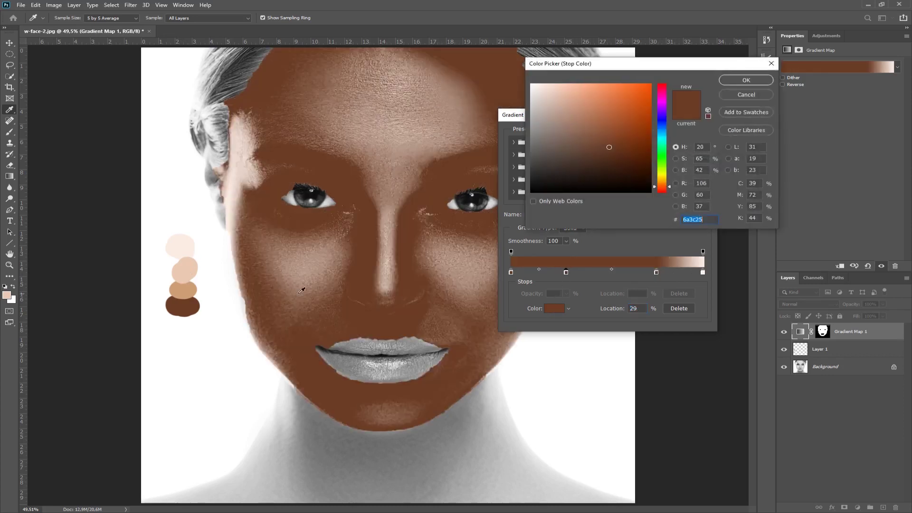
left_click(182, 292)
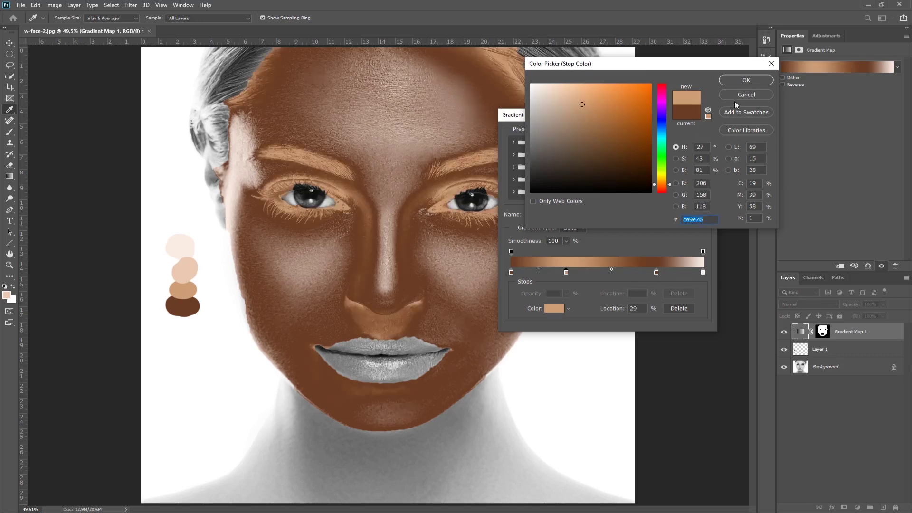
left_click(738, 82)
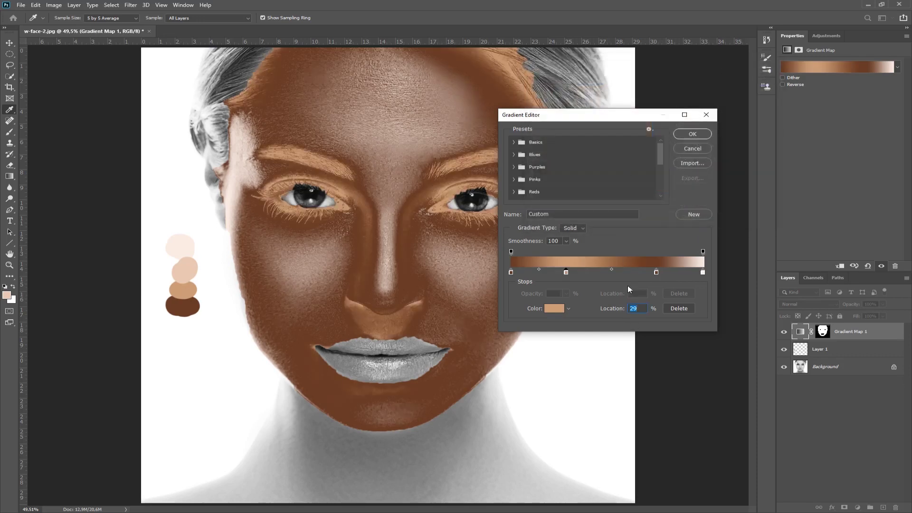
Set the gradient map's color stop at location 76% to eacab2, sampled from the peach swatch
left_click(656, 272)
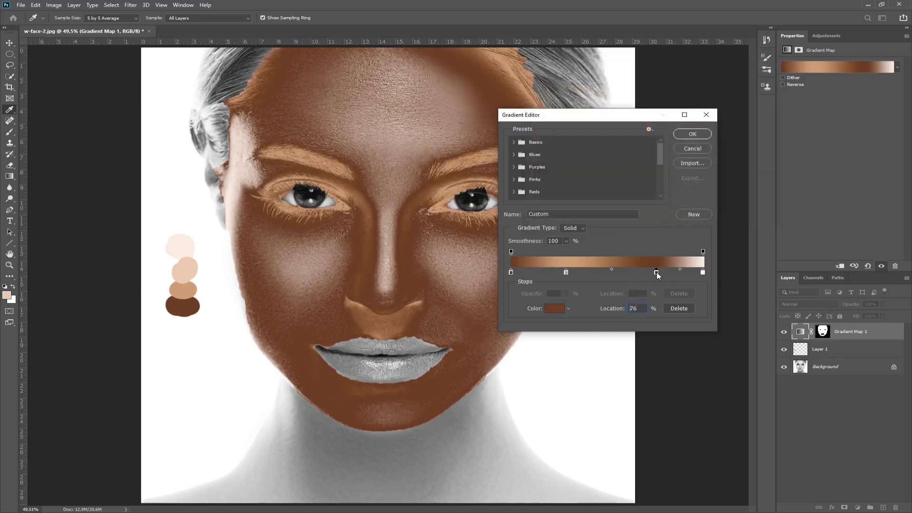
left_click(555, 309)
left_click(189, 269)
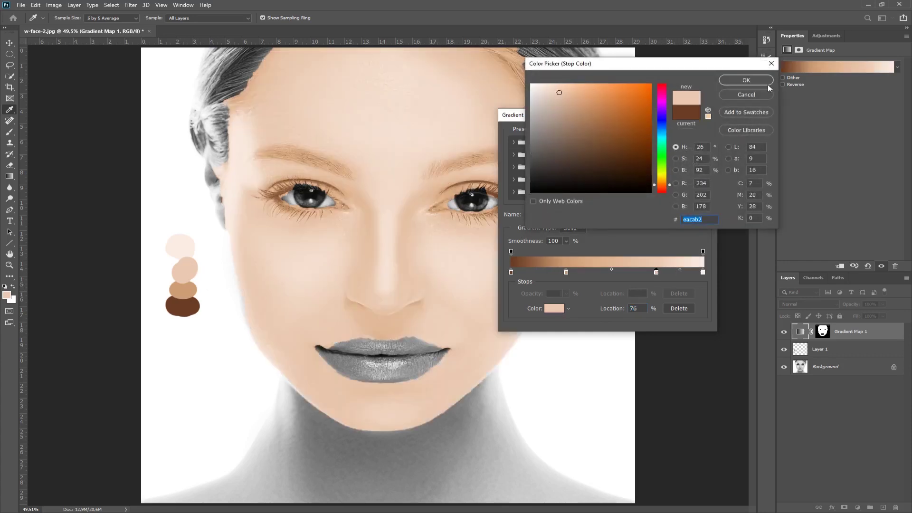
left_click(758, 81)
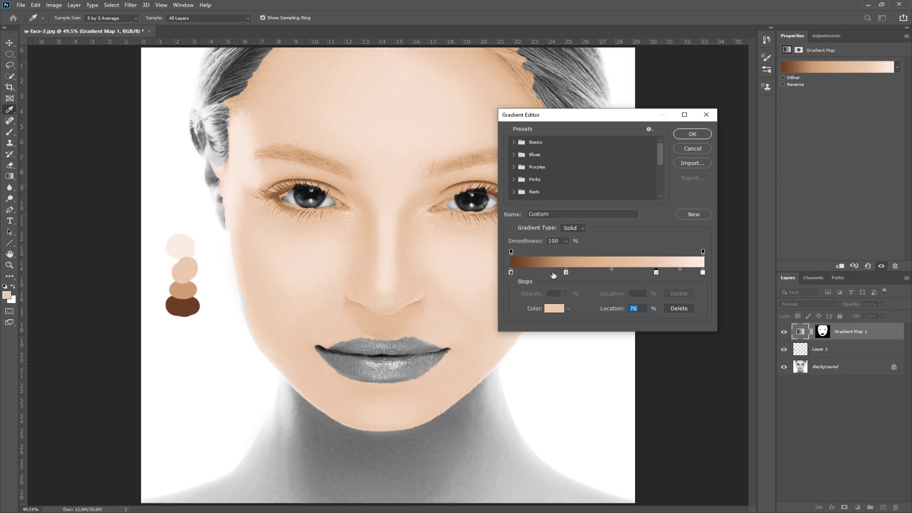
Shift the tan stop slightly toward the highlights, set the dark brown stop to 7% and the peach stop to 82%, and accept the gradient
left_click_drag(566, 272, 580, 272)
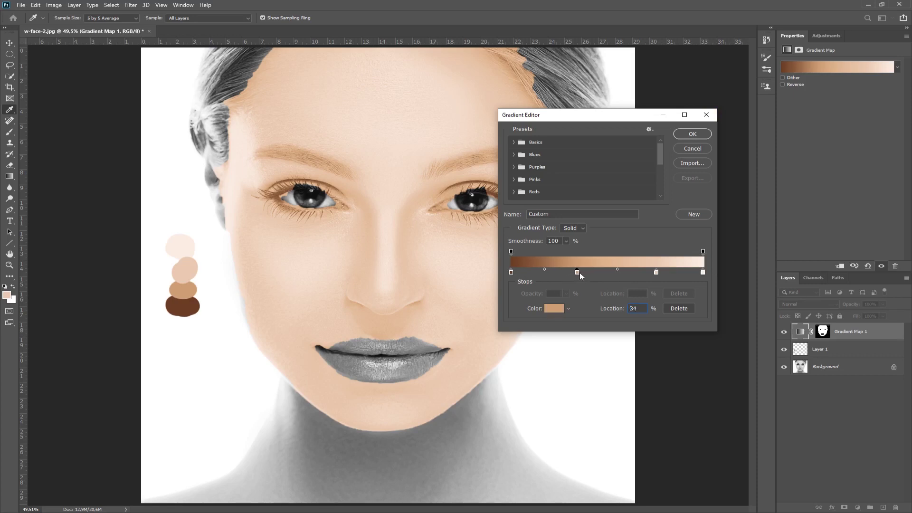
left_click_drag(512, 272, 524, 272)
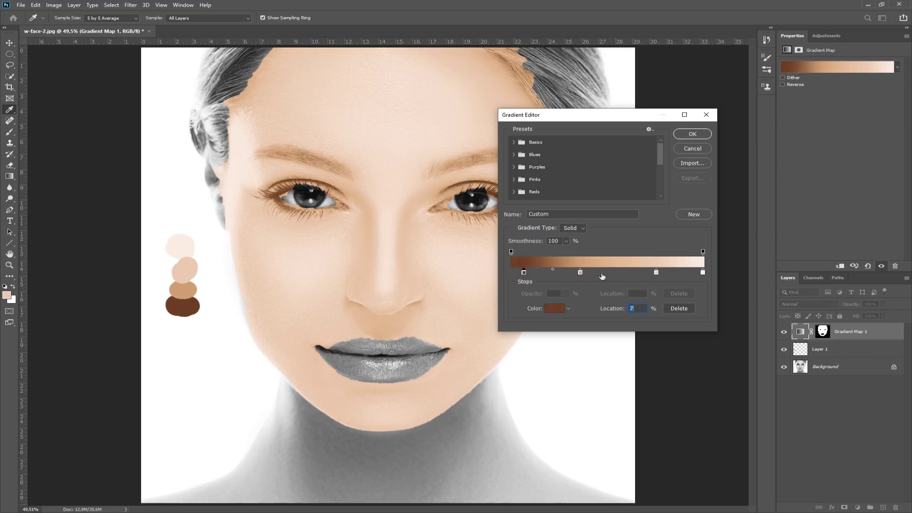
left_click_drag(657, 272, 684, 272)
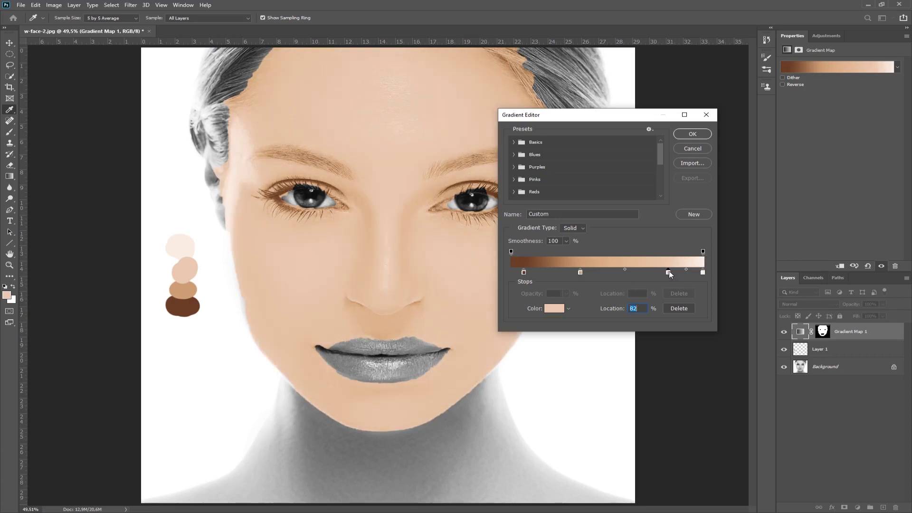
left_click(693, 134)
key("w")
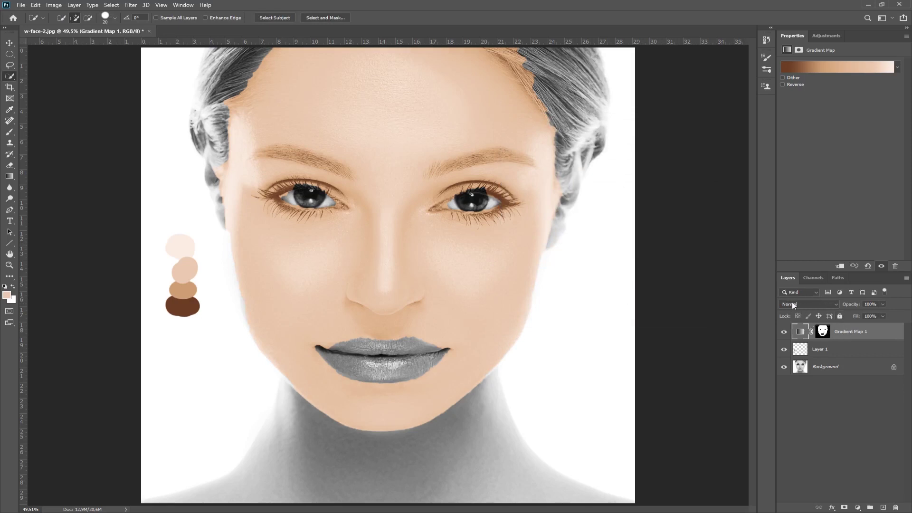
Try the Multiply blend mode on the Gradient Map 1 layer, and settle on Color at 100% opacity
left_click(811, 303)
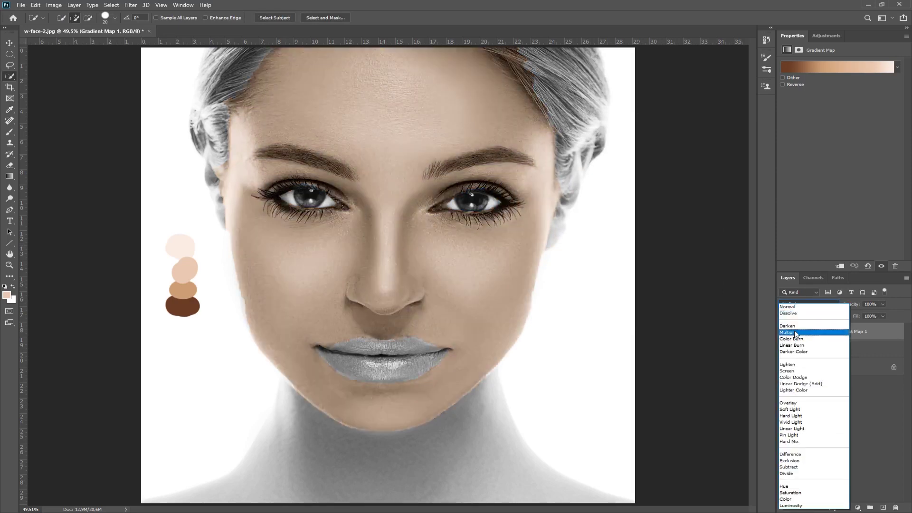
left_click(796, 334)
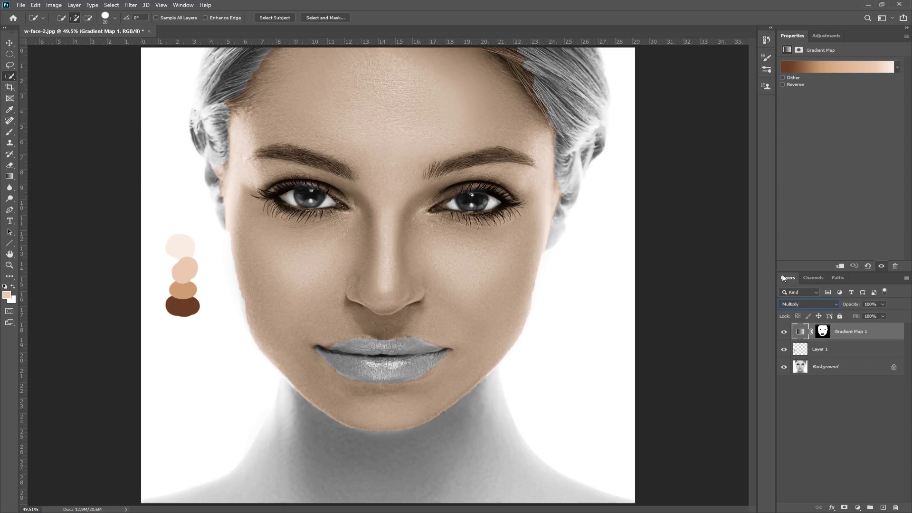
left_click(837, 304)
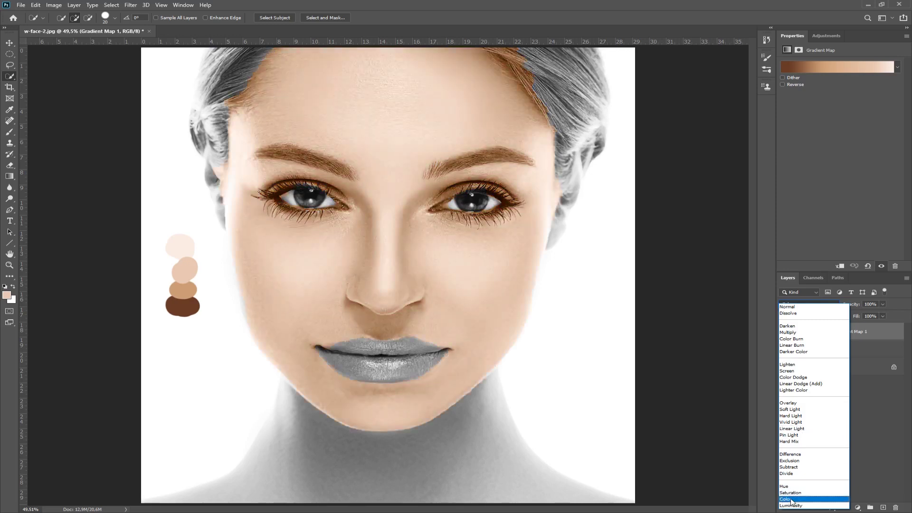
left_click(792, 500)
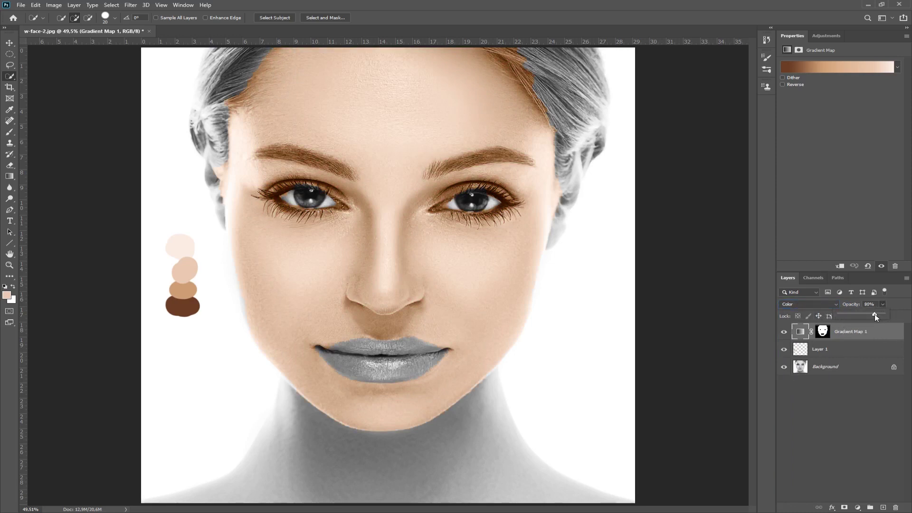
left_click_drag(863, 315, 884, 314)
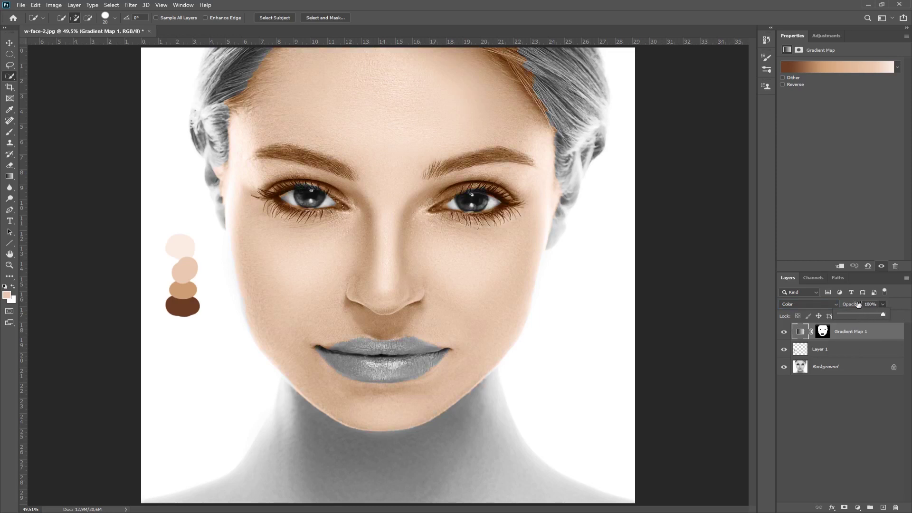
Paint black on the Gradient Map 1 mask along the hairline with a Soft Round brush of about 81 px to remove the skin tone from the hair
left_click(833, 351)
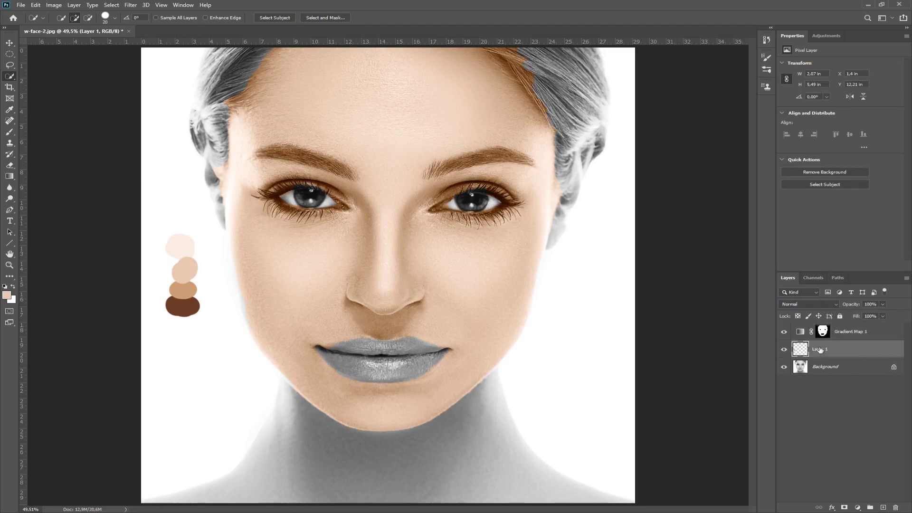
left_click(827, 332)
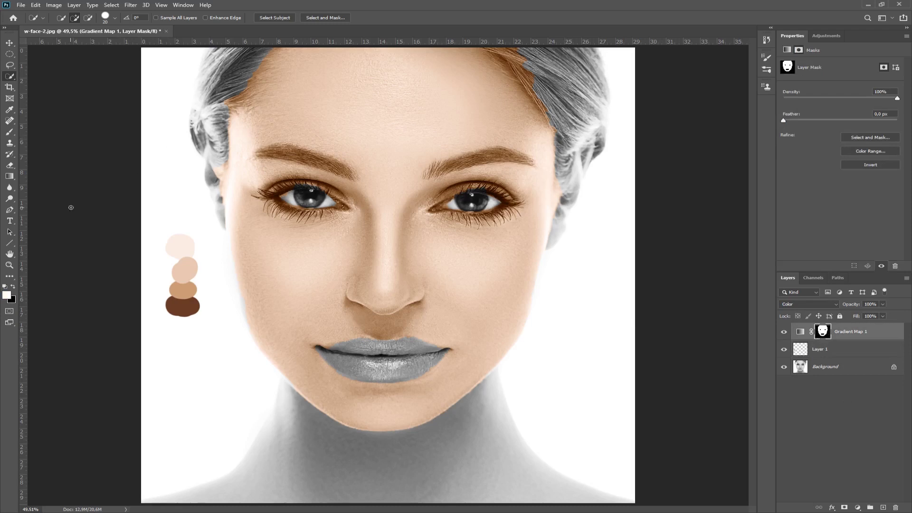
key("b")
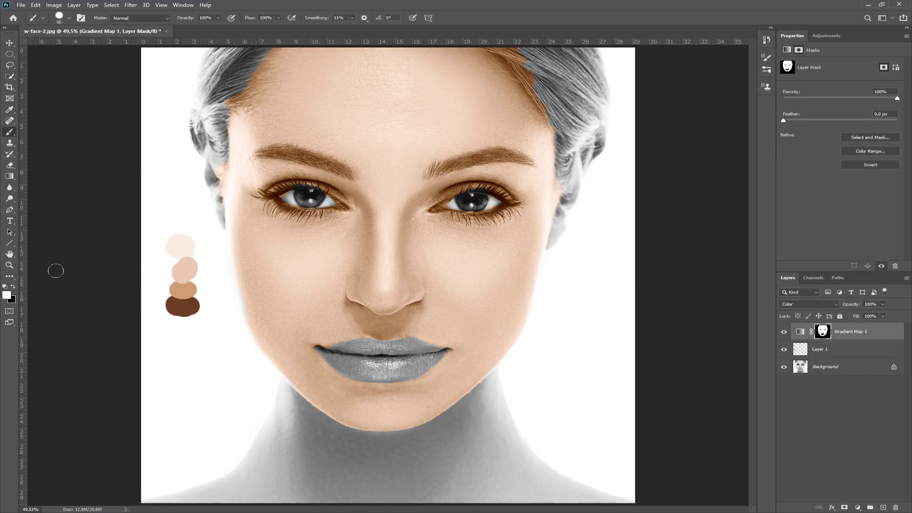
left_click(13, 288)
right_click(542, 102)
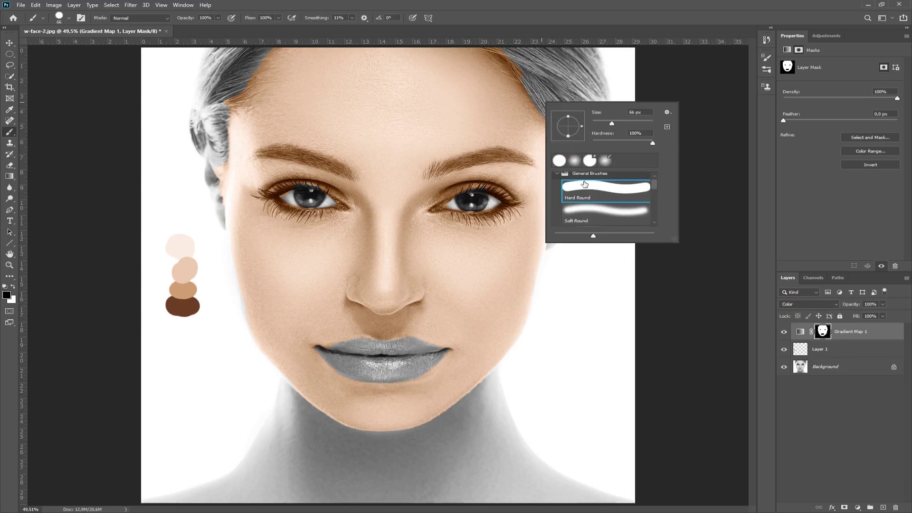
left_click(583, 209)
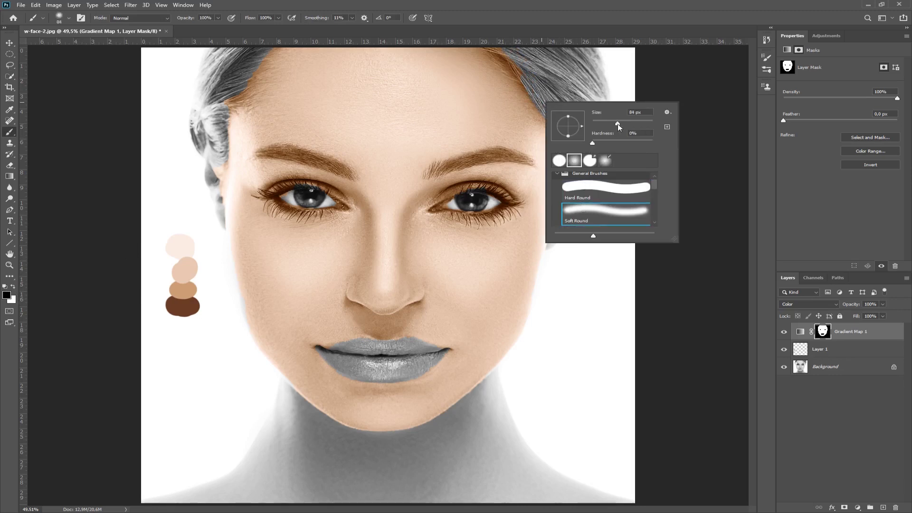
left_click_drag(612, 125, 619, 124)
key("Return")
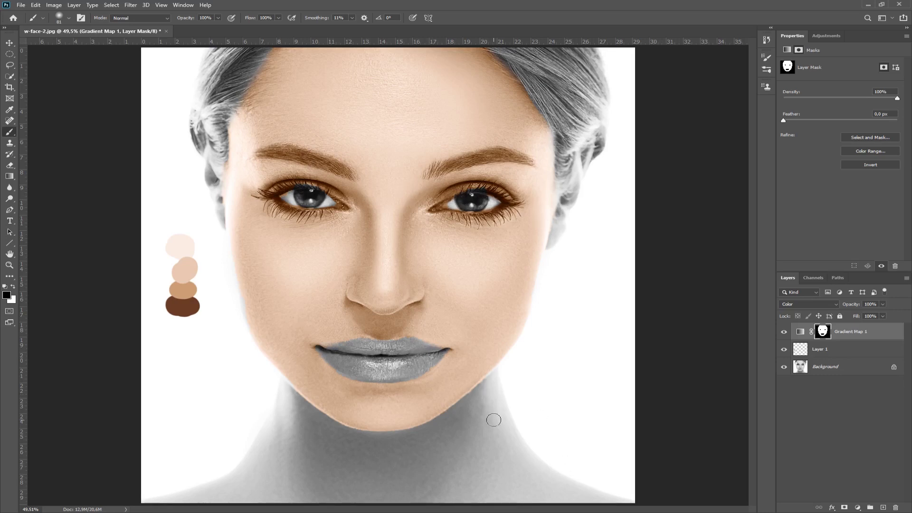
Paint white on the Gradient Map 1 mask along both outer edges of the neck and shoulders
key("x")
mouse_move(470, 396)
left_mouse_down()
mouse_move(495, 376)
mouse_move(498, 405)
mouse_move(531, 461)
mouse_move(605, 507)
left_mouse_up()
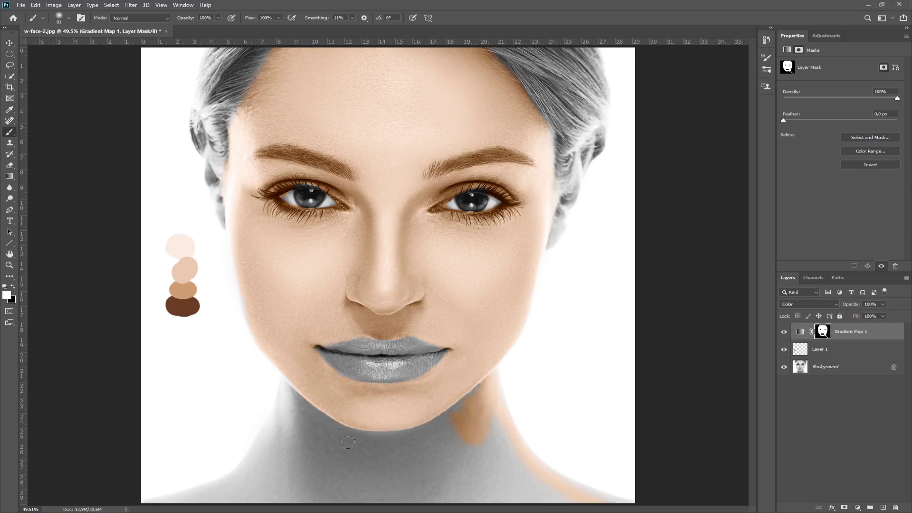
mouse_move(294, 383)
left_mouse_down()
mouse_move(244, 469)
mouse_move(232, 467)
mouse_move(248, 465)
mouse_move(237, 479)
mouse_move(193, 496)
left_mouse_up()
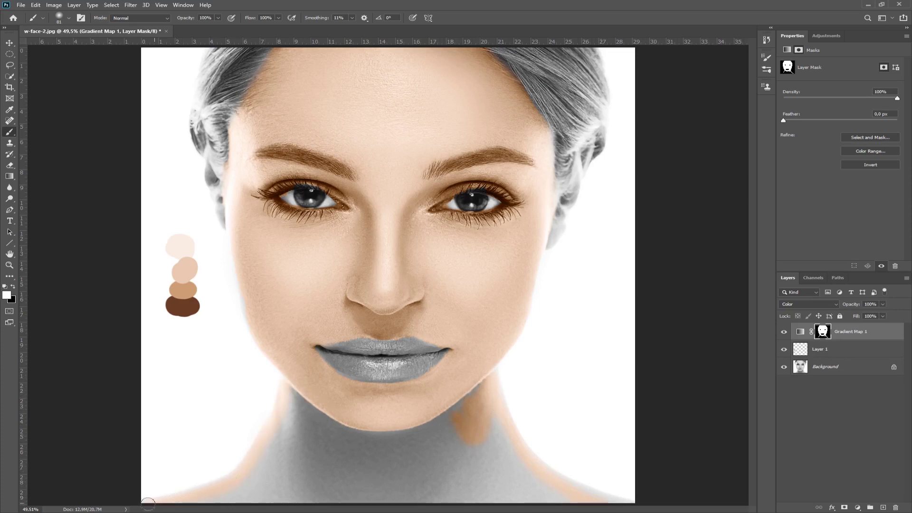
Fill the rest of the neck and shoulders on the mask in white with a 158 px Hard Round brush
right_click(346, 440)
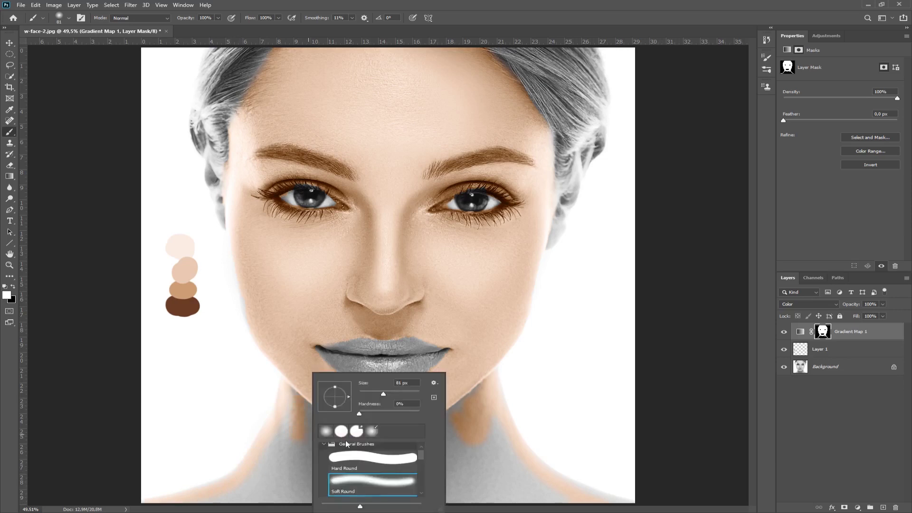
left_click(366, 458)
left_click_drag(385, 394, 399, 395)
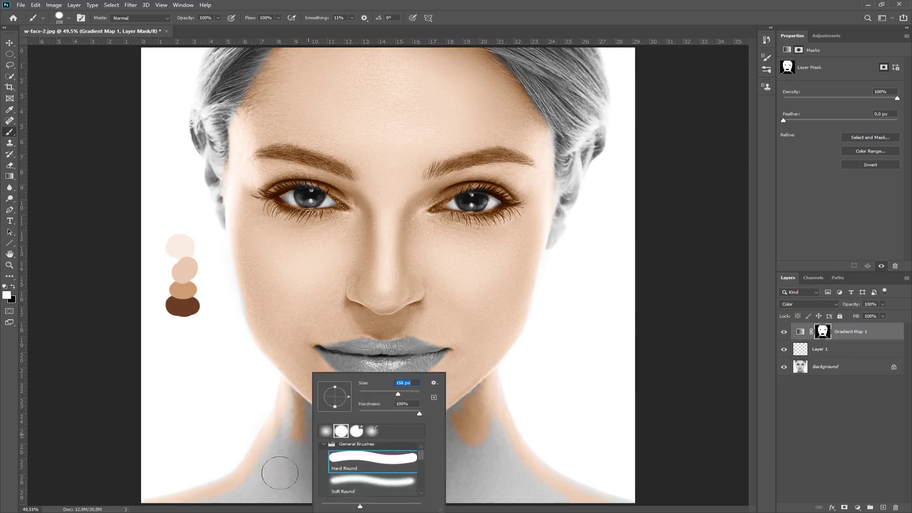
mouse_move(282, 473)
left_mouse_down()
mouse_move(313, 419)
mouse_move(304, 405)
mouse_move(279, 454)
mouse_move(228, 502)
mouse_move(411, 444)
mouse_move(399, 405)
mouse_move(336, 436)
mouse_move(311, 479)
mouse_move(360, 493)
mouse_move(433, 483)
mouse_move(468, 391)
mouse_move(509, 460)
mouse_move(562, 504)
mouse_move(412, 444)
left_mouse_up()
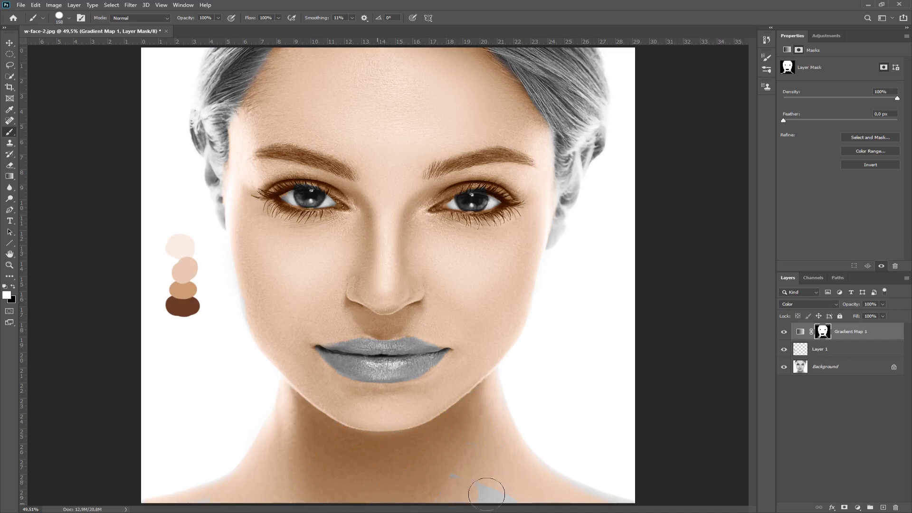
mouse_move(484, 489)
left_mouse_down()
mouse_move(509, 494)
mouse_move(440, 472)
mouse_move(594, 508)
mouse_move(550, 492)
left_mouse_up()
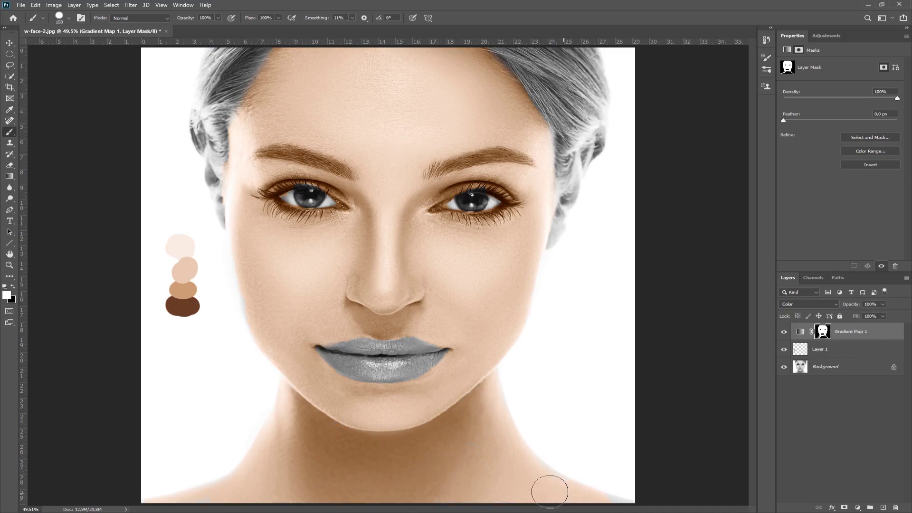
left_click_drag(235, 497, 206, 510)
Compare the portrait with and without Gradient Map 1, and hide the swatch layer, Layer 1
left_click(785, 332)
left_click(785, 332)
left_click(785, 350)
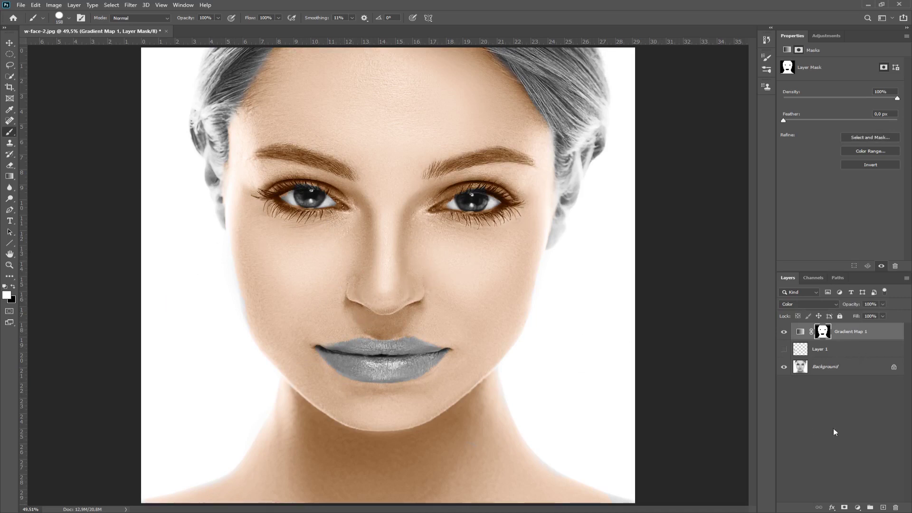
Outline the lips with the Lasso tool at 3 px feather and add a Solid Color fill layer from the selection
left_click(9, 66)
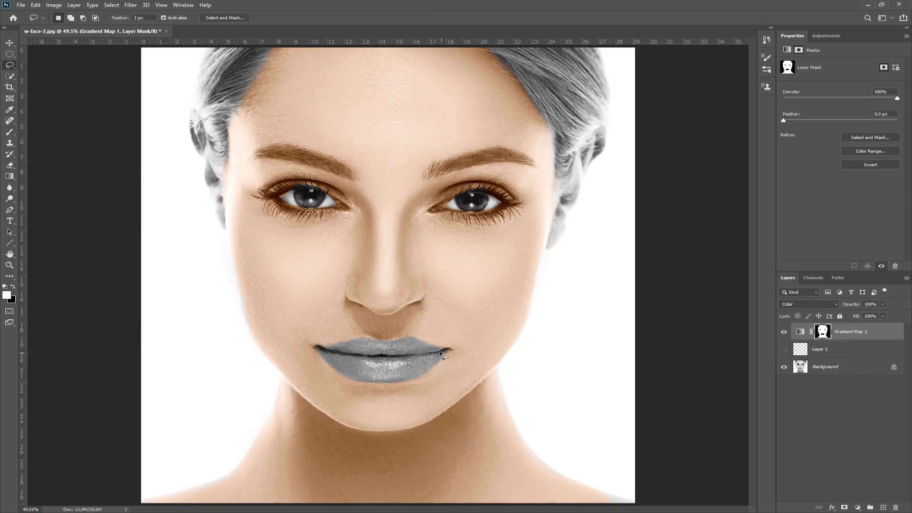
mouse_move(440, 354)
left_mouse_down()
mouse_move(402, 340)
mouse_move(320, 351)
mouse_move(335, 370)
mouse_move(364, 380)
mouse_move(421, 371)
mouse_move(441, 355)
left_mouse_up()
left_click(858, 508)
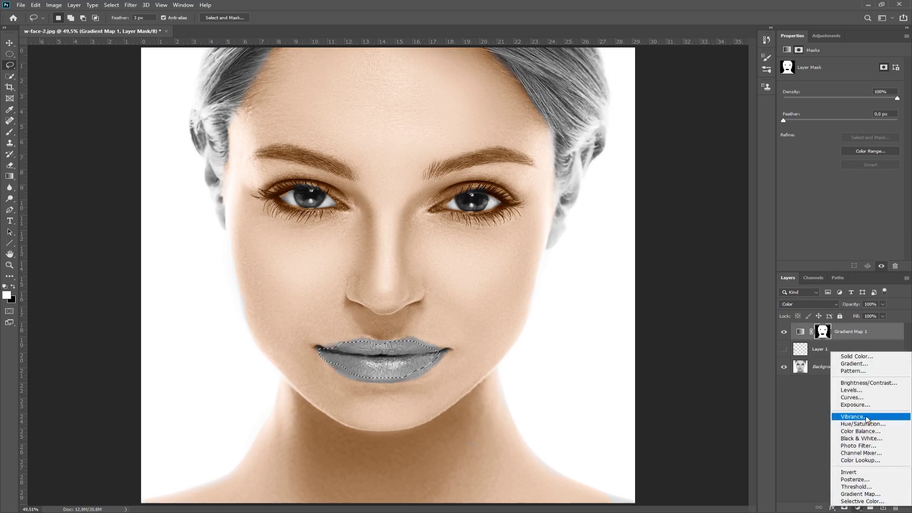
left_click(862, 361)
Set the lip fill color to the deep red b40000
left_click(670, 87)
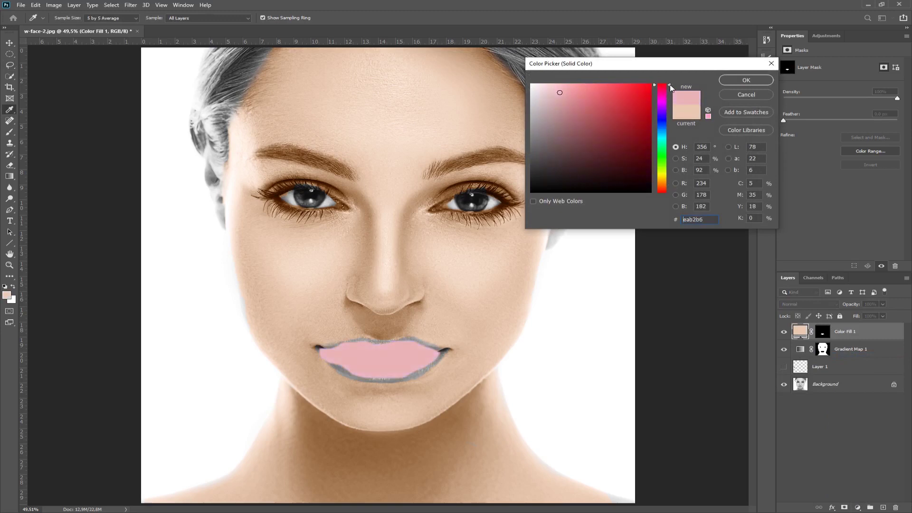
left_click_drag(672, 88, 671, 79)
mouse_move(569, 94)
left_mouse_down()
mouse_move(674, 72)
mouse_move(658, 116)
left_mouse_up()
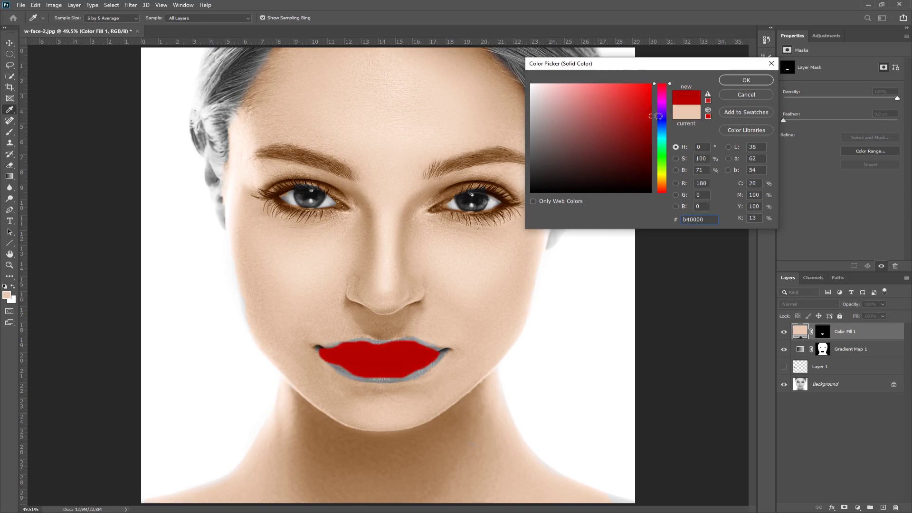
left_click(747, 82)
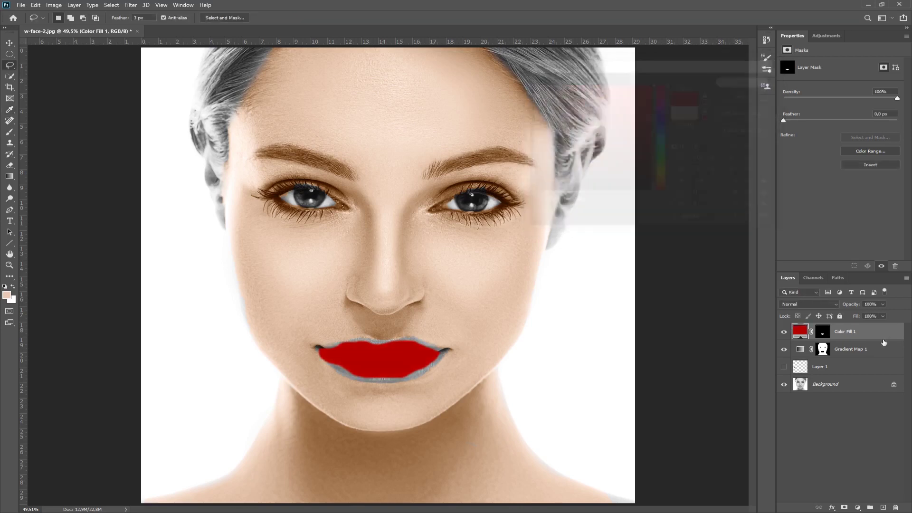
Target the layer mask of Color Fill 1 and set up a Soft Round brush at 0% hardness, about 56 px
left_click(824, 335)
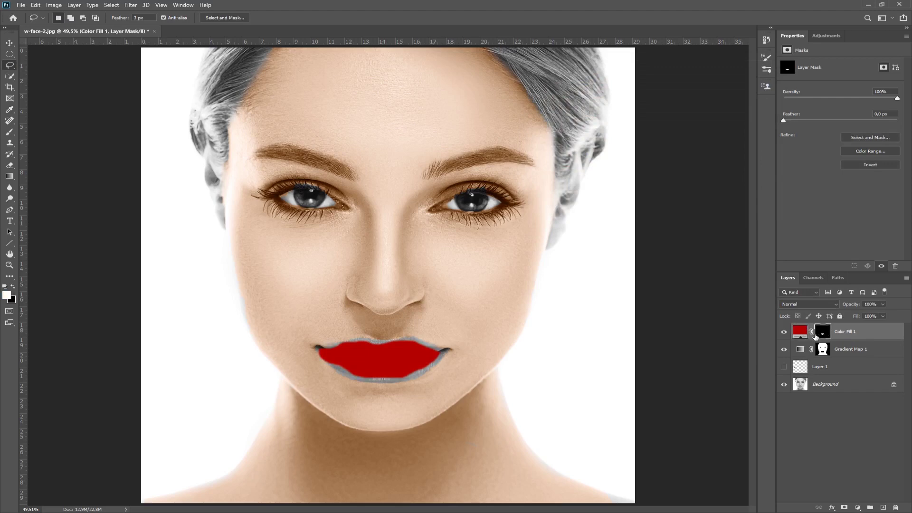
key("c")
key("z")
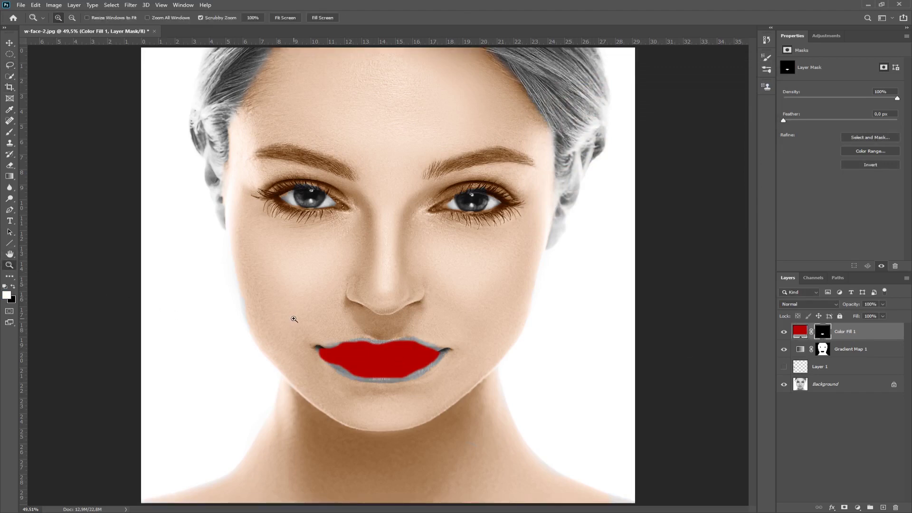
right_click(376, 360)
left_click(394, 372)
scroll(395, 307, "down", 4)
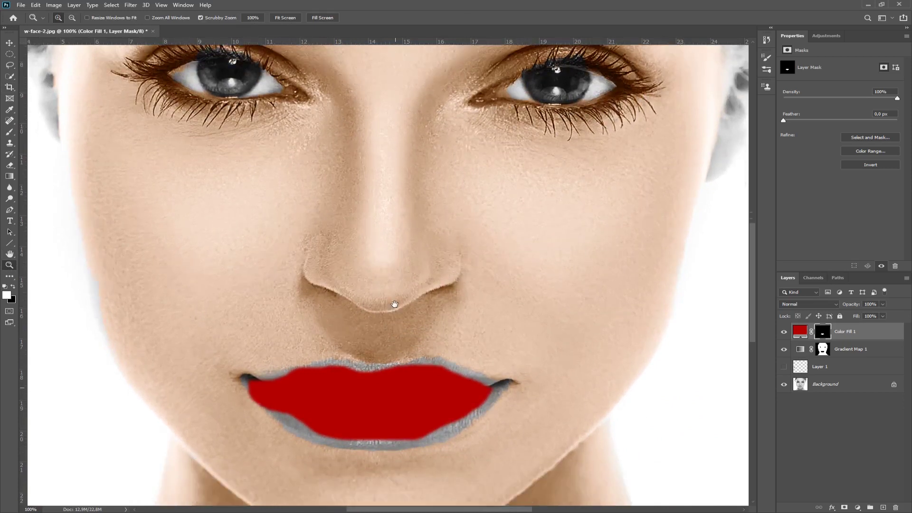
left_click(10, 132)
right_click(427, 336)
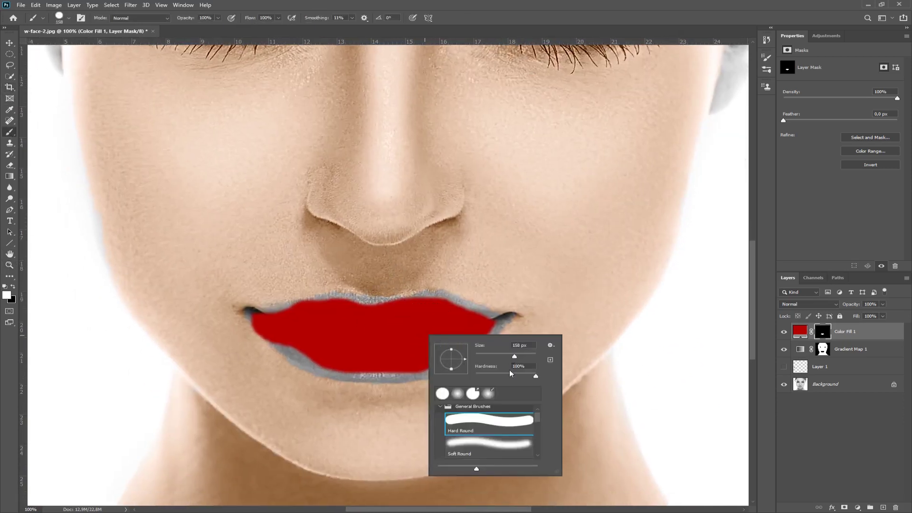
left_click(496, 442)
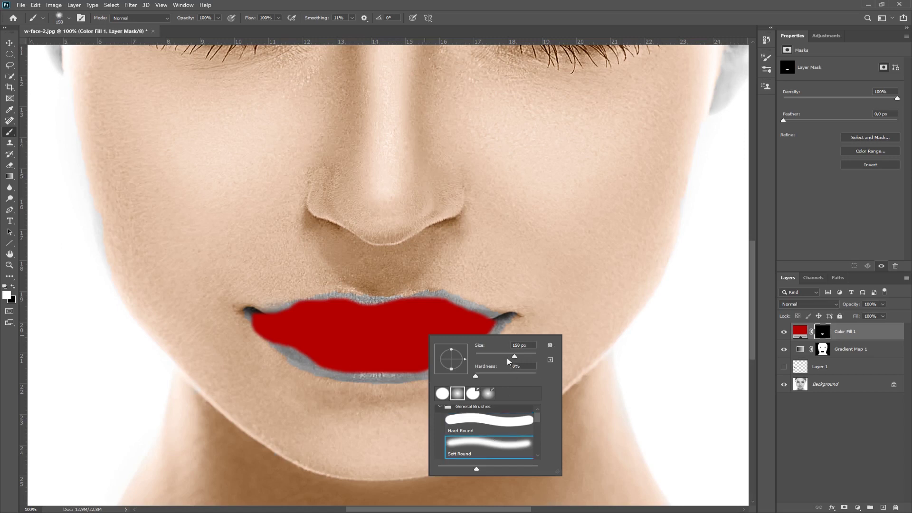
left_click(369, 347)
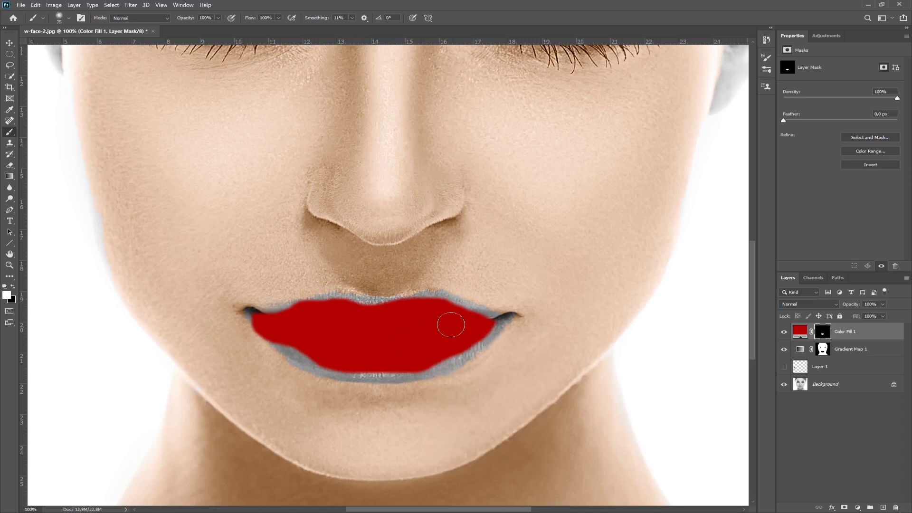
right_click(429, 344)
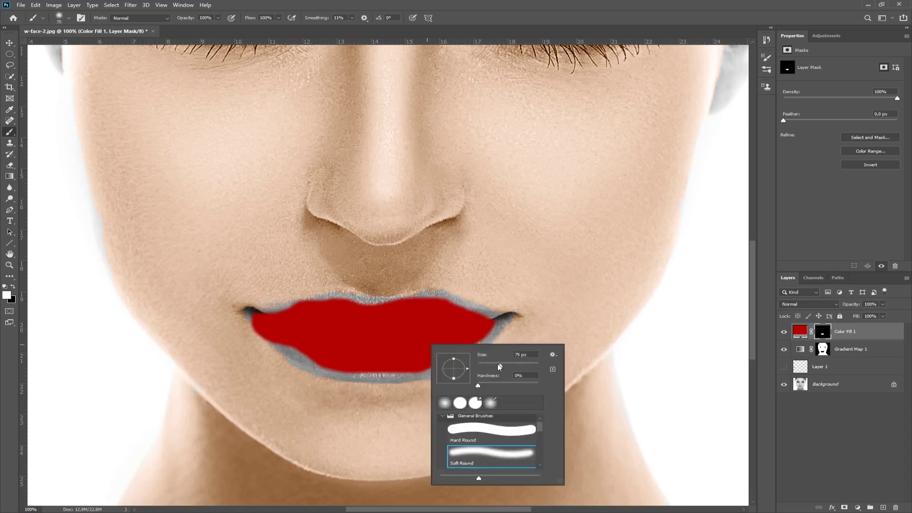
left_click_drag(500, 366, 495, 367)
left_click(357, 356)
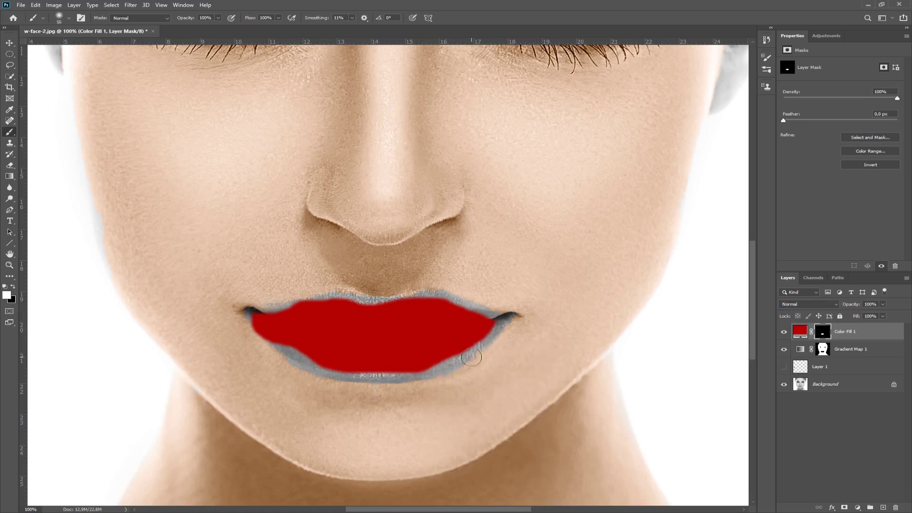
Paint the Color Fill 1 mask in white along the lip edges and corners until the fill covers the whole lips
key("x")
key("x")
mouse_move(428, 310)
left_mouse_down()
mouse_move(426, 301)
mouse_move(446, 304)
mouse_move(480, 320)
mouse_move(440, 304)
mouse_move(355, 301)
mouse_move(259, 318)
mouse_move(297, 352)
mouse_move(373, 373)
mouse_move(420, 371)
mouse_move(507, 318)
mouse_move(475, 322)
left_mouse_up()
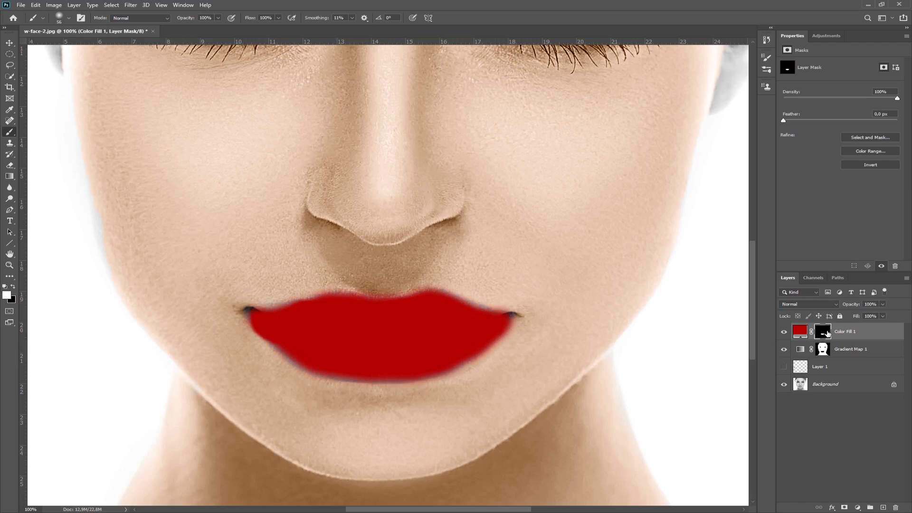
Preview blend modes such as Color on the Color Fill 1 layer and set it to Multiply
left_click(844, 332)
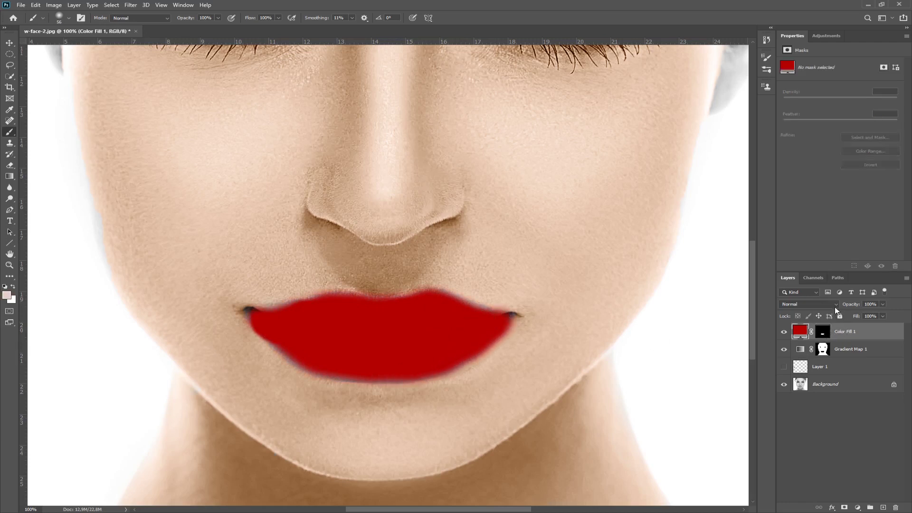
left_click(837, 307)
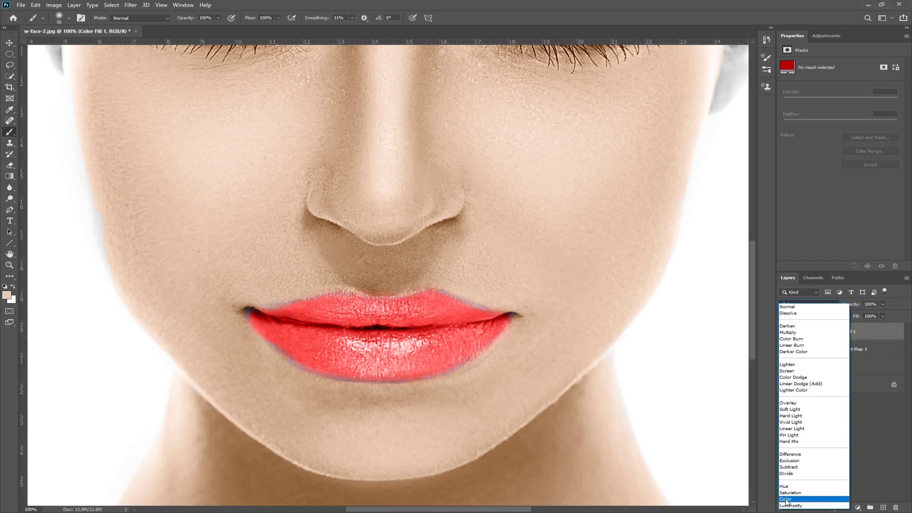
left_click(796, 334)
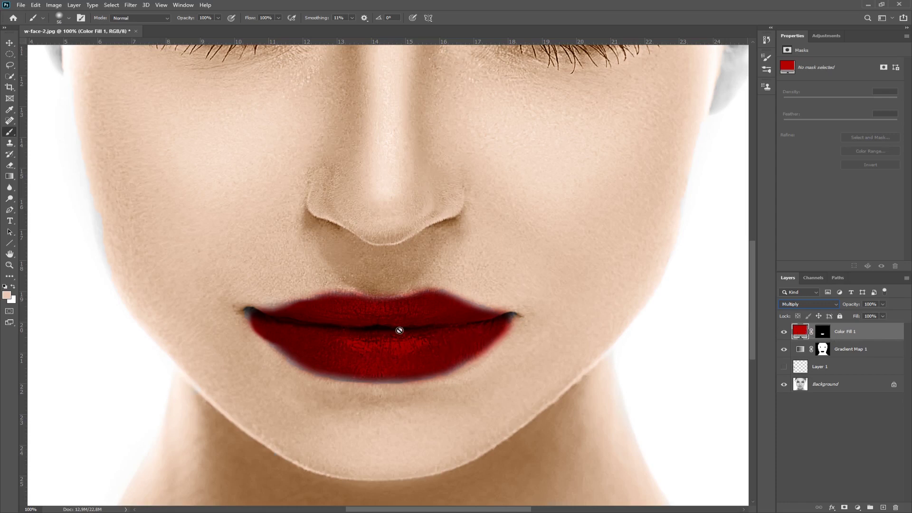
In the Color Fill 1 blending options, split the Underlying Layer white Blend If slider to 132 / 206
double_click(897, 336)
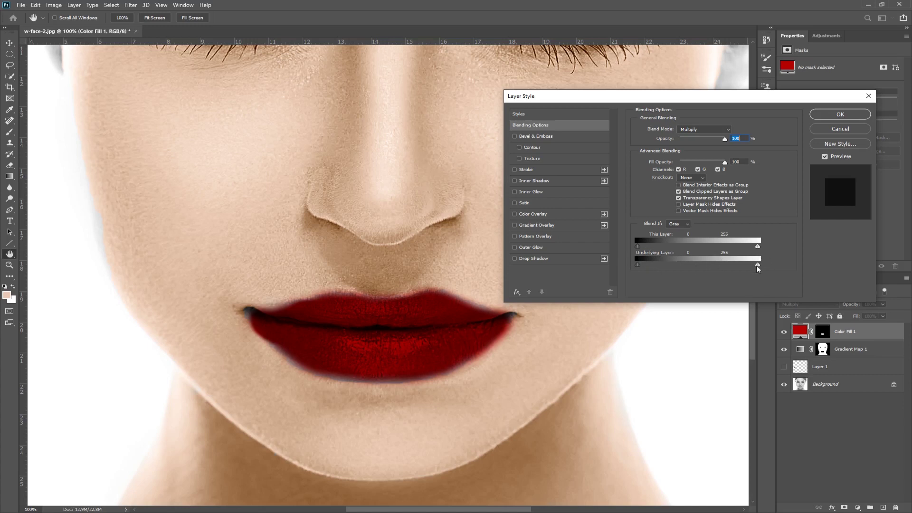
left_click_drag(757, 266, 717, 267)
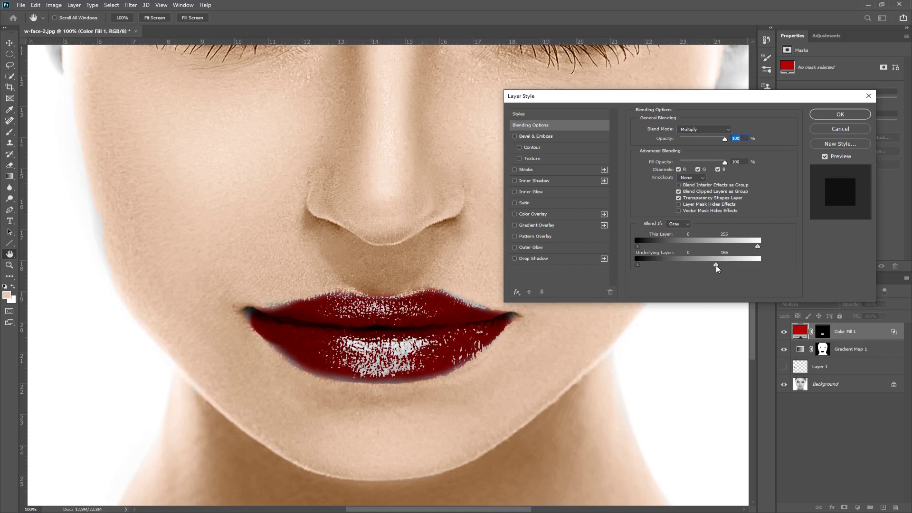
mouse_move(718, 266)
left_mouse_down()
mouse_move(735, 266)
mouse_move(701, 267)
left_mouse_up()
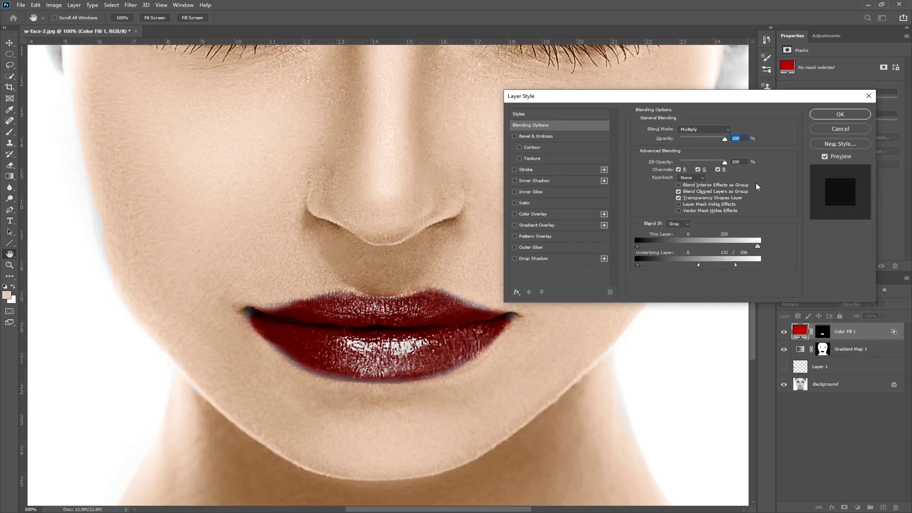
left_click(849, 115)
key("b")
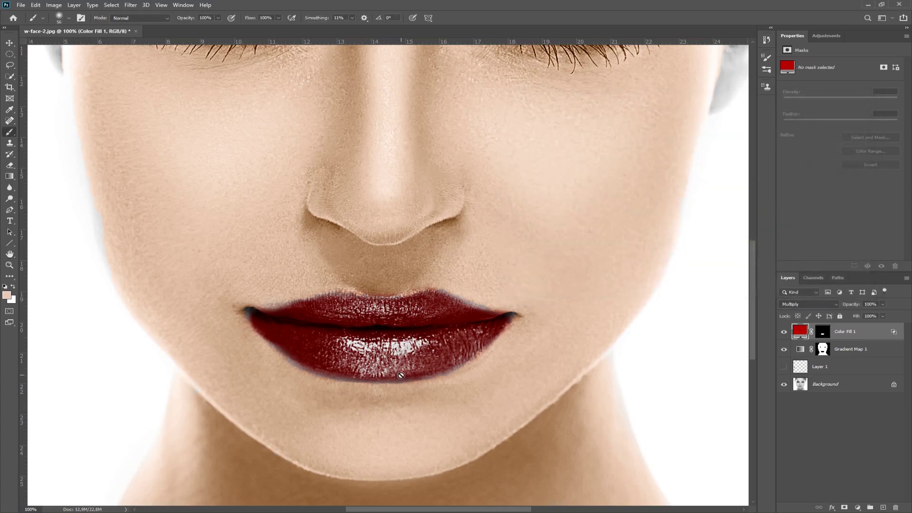
Duplicate the Color Fill 1 layer and rename the copy "bright lips"
right_click(850, 332)
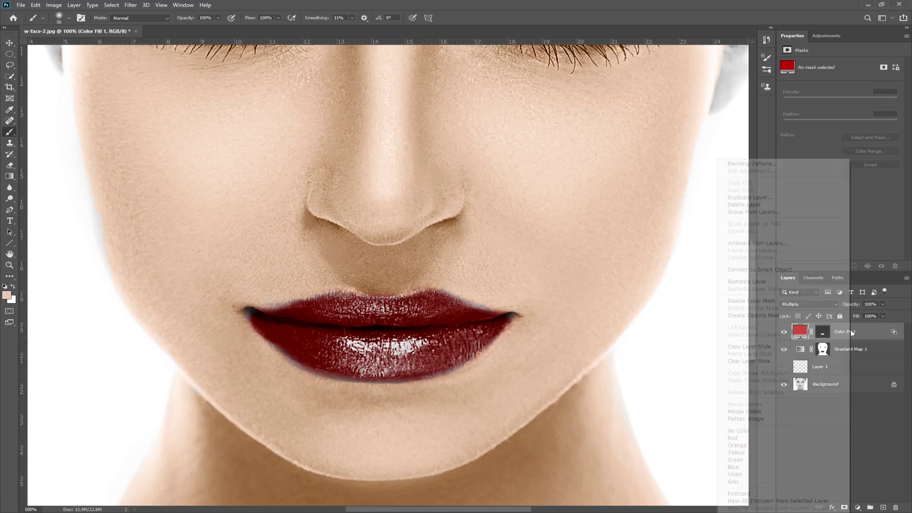
left_click(749, 198)
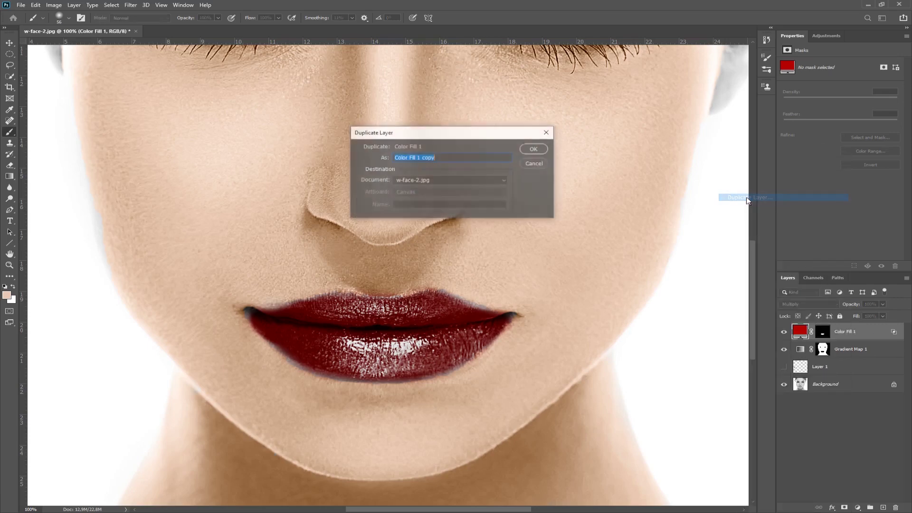
left_click(534, 149)
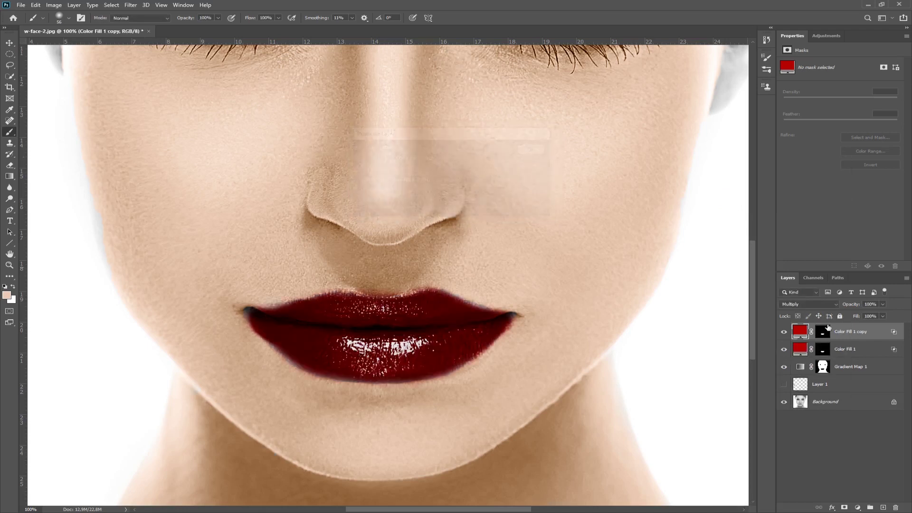
double_click(860, 331)
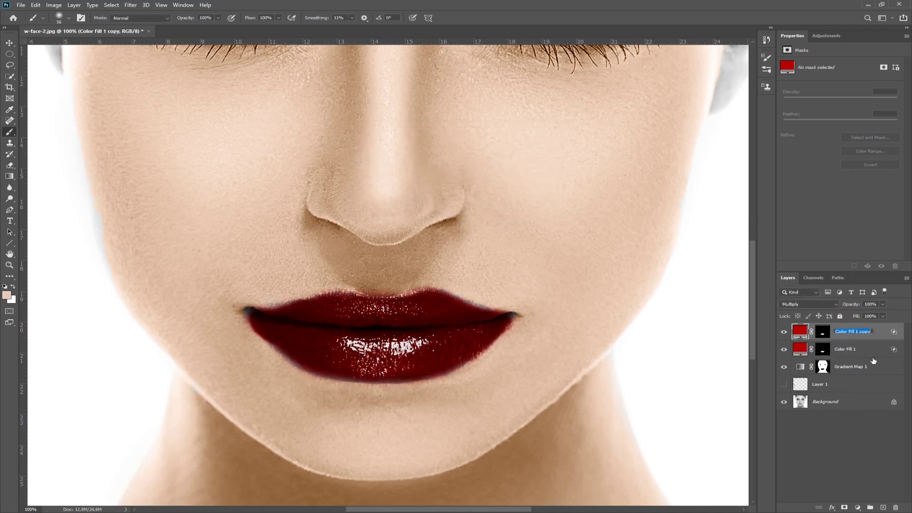
type("bright lips")
key("Return")
Change the fill color of the bright lips layer to the lighter red c42b2b
double_click(801, 332)
left_click(676, 170)
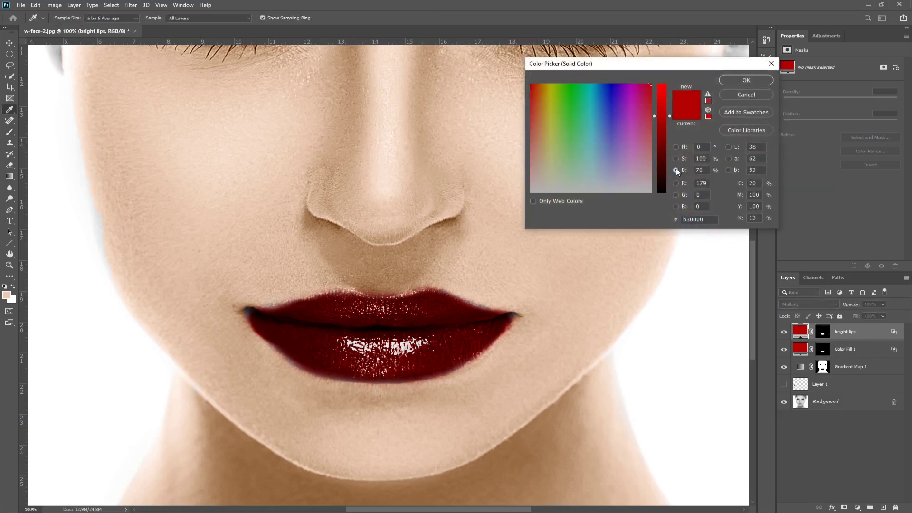
left_click_drag(671, 116, 668, 108)
left_click(676, 159)
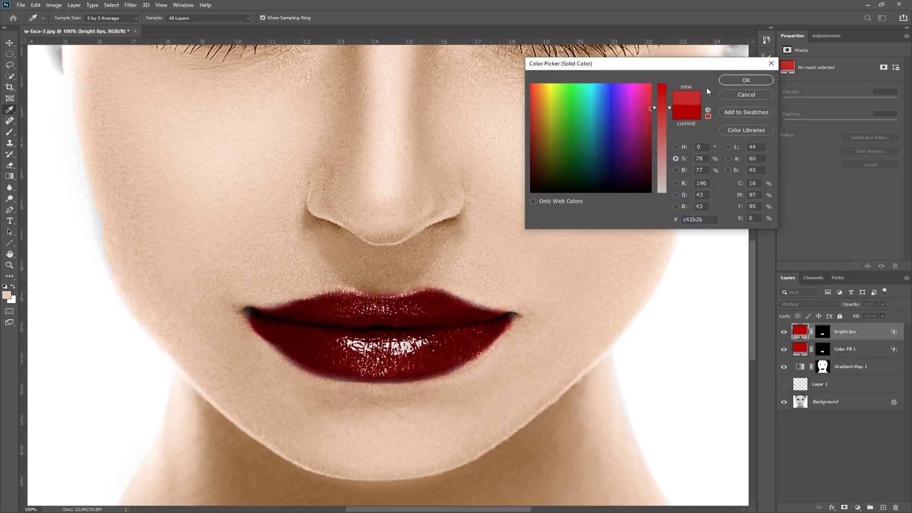
left_click(747, 81)
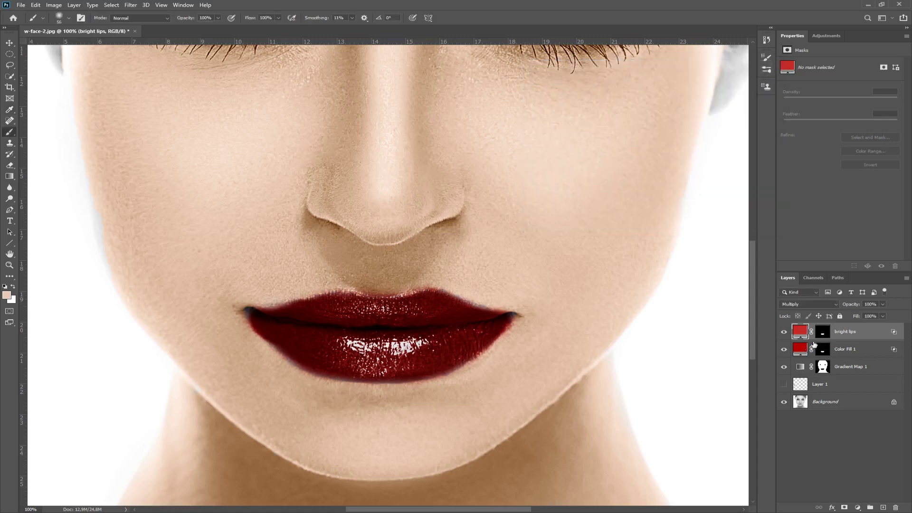
For the bright lips layer, reset the Underlying Layer white Blend If slider to 255 and split the black one to about 65 / 101
double_click(894, 334)
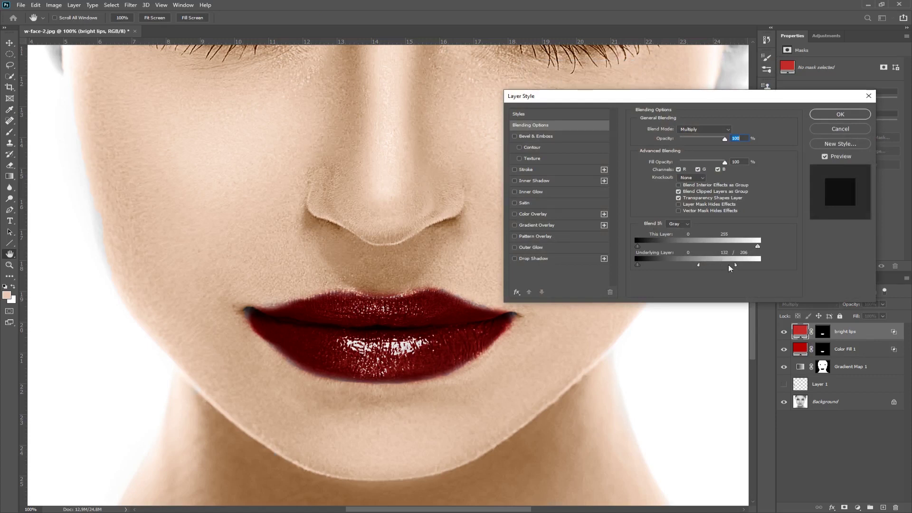
left_click_drag(736, 264, 758, 265)
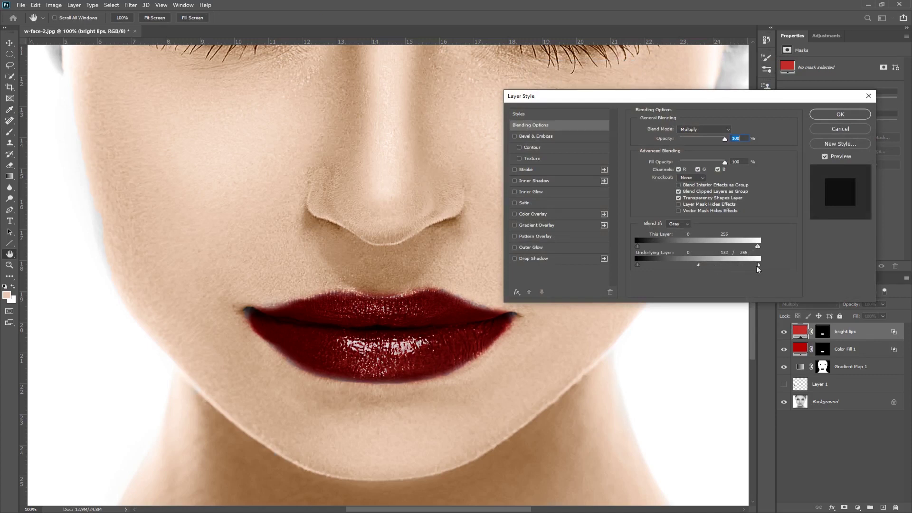
left_click_drag(698, 265, 758, 265)
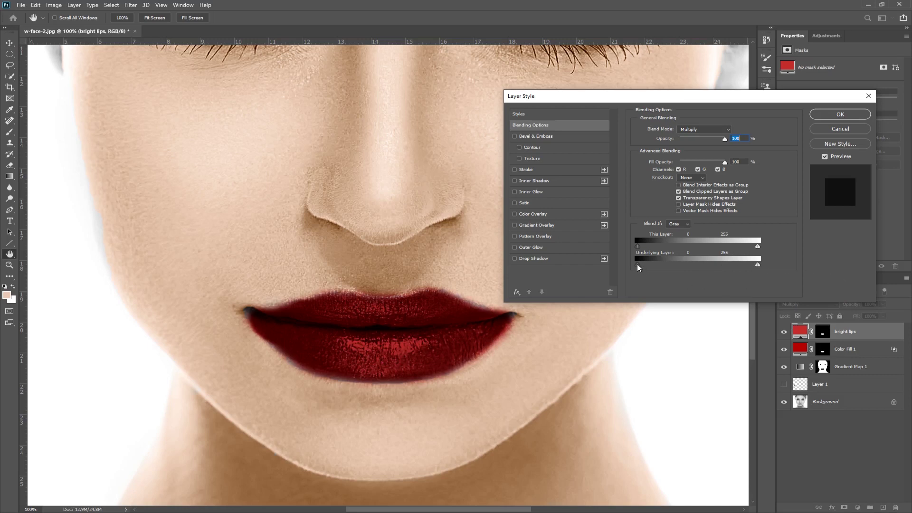
left_click_drag(654, 265, 677, 265)
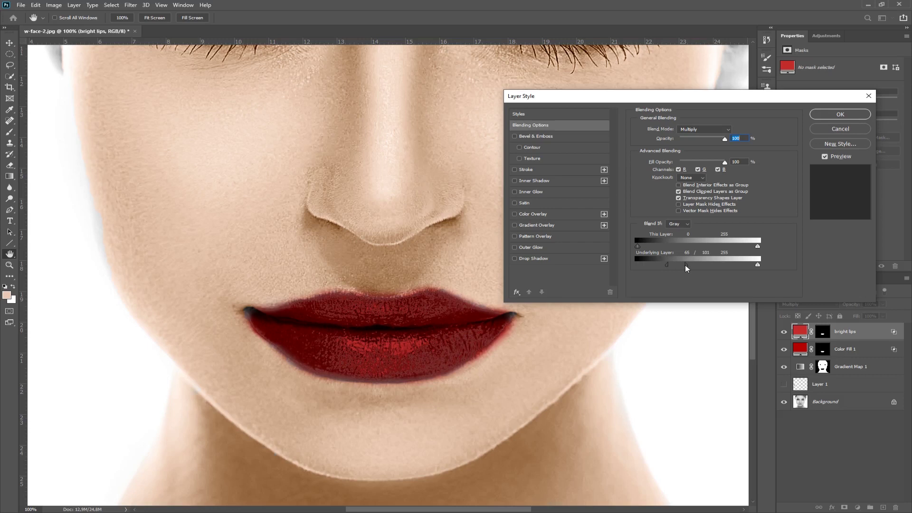
left_click(842, 113)
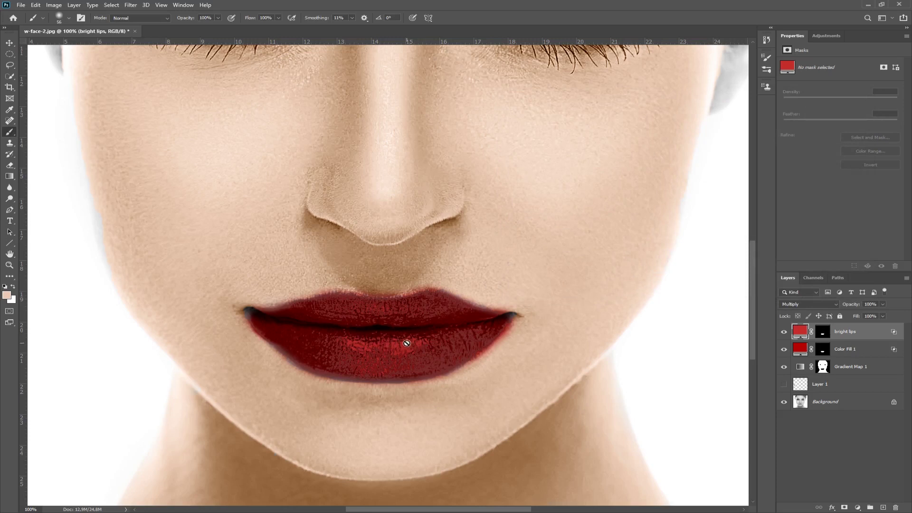
Duplicate the bright lips layer, keeping the suggested name
right_click(846, 333)
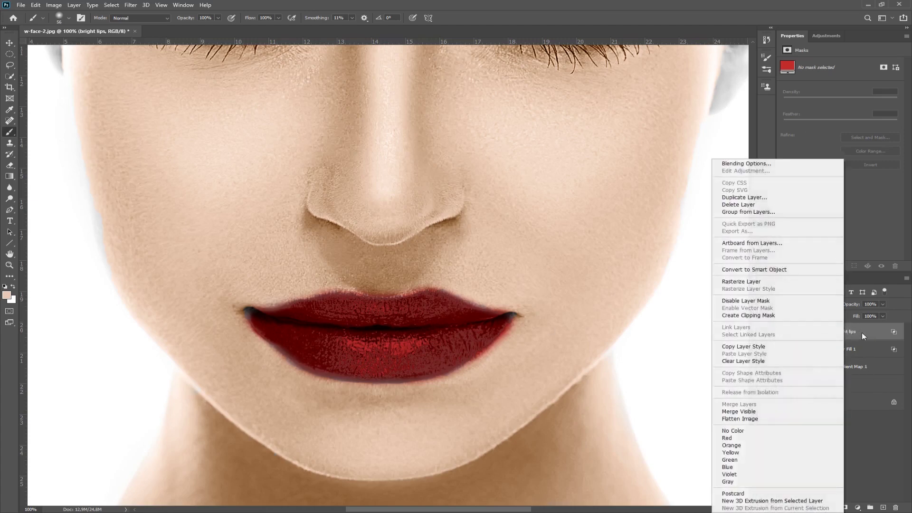
left_click(755, 197)
left_click(534, 149)
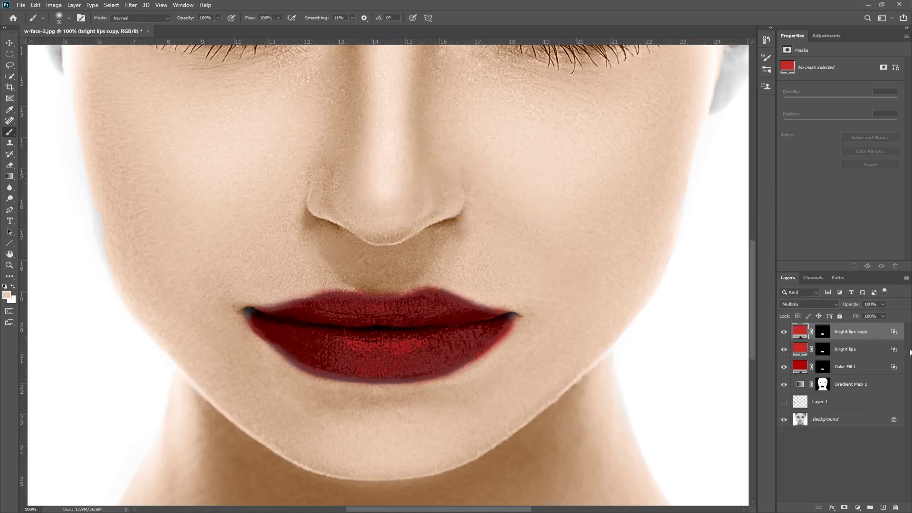
Change the fill color of the bright lips copy to the light pink ee8d8d
double_click(801, 333)
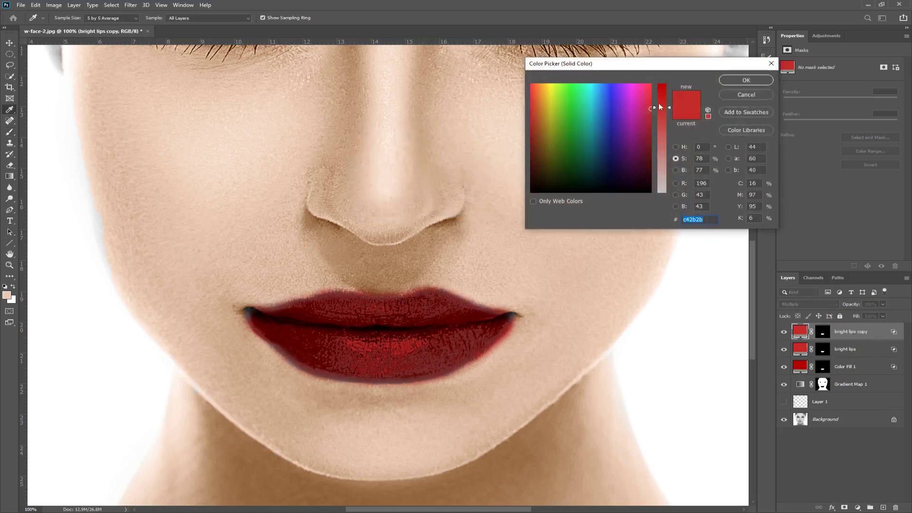
left_click_drag(668, 110, 670, 90)
left_click(677, 170)
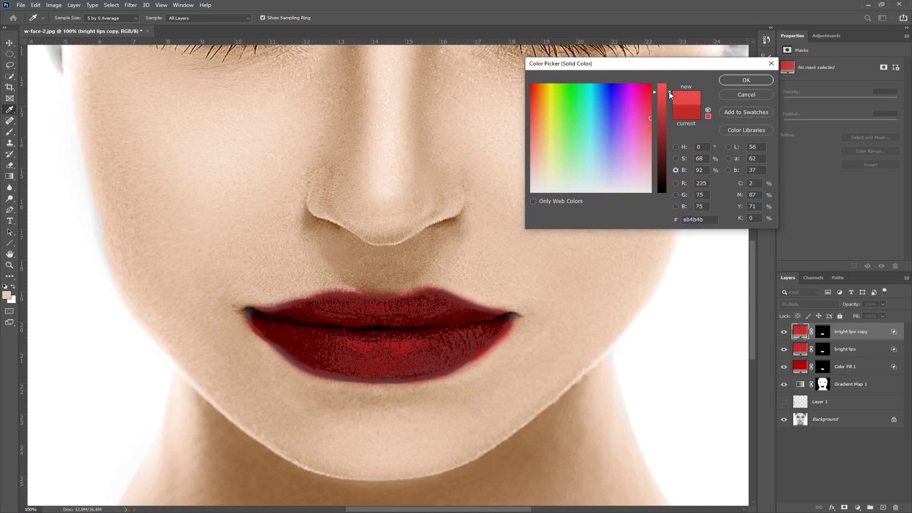
left_click(676, 159)
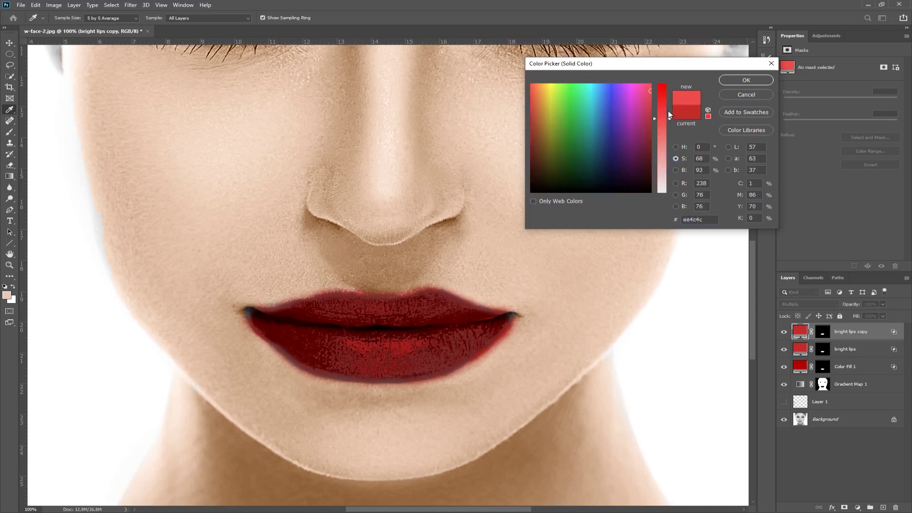
left_click_drag(670, 119, 670, 151)
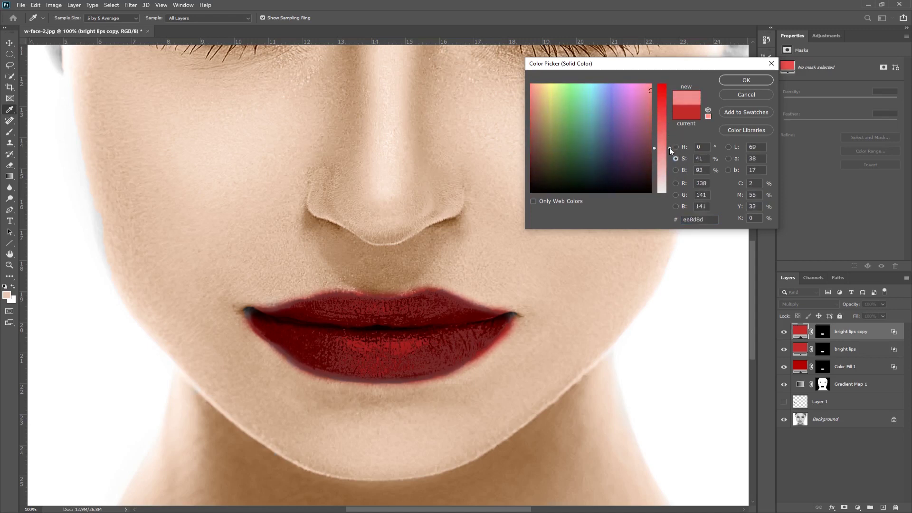
left_click(739, 81)
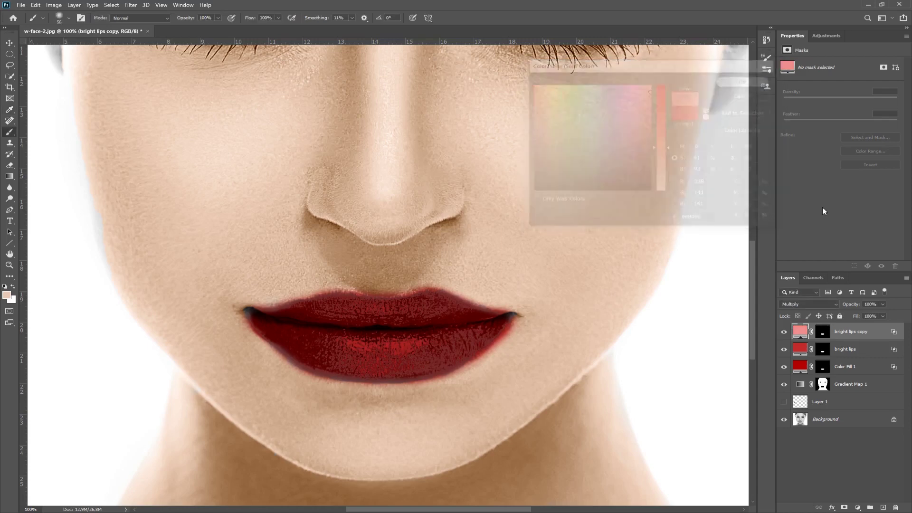
For the bright lips copy layer, set the Underlying Layer Blend If sliders to 0 for black and 41 for white
double_click(889, 333)
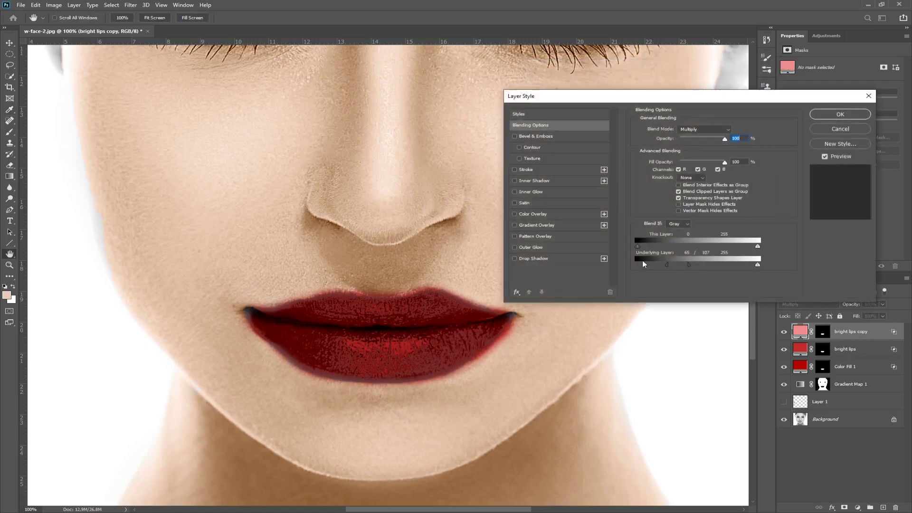
mouse_move(666, 264)
left_mouse_down()
mouse_move(636, 265)
mouse_move(675, 265)
mouse_move(637, 265)
mouse_move(657, 265)
left_mouse_up()
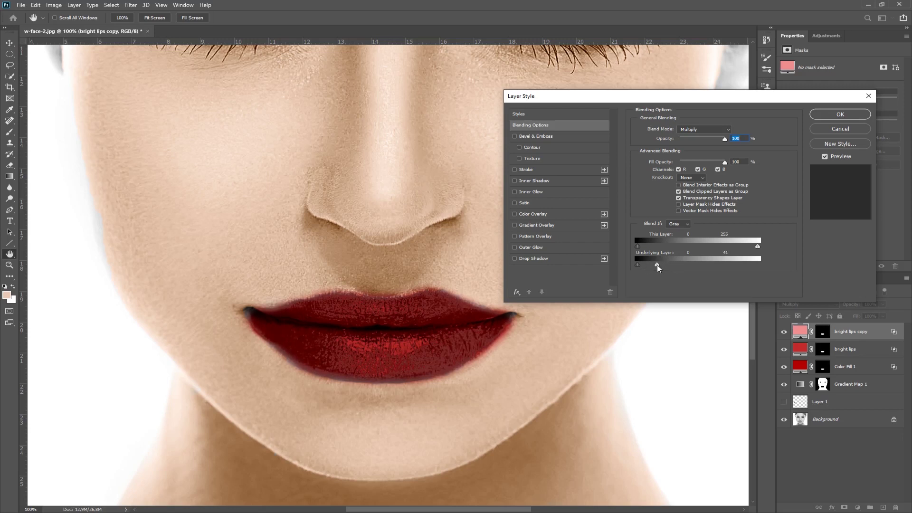
left_click(841, 116)
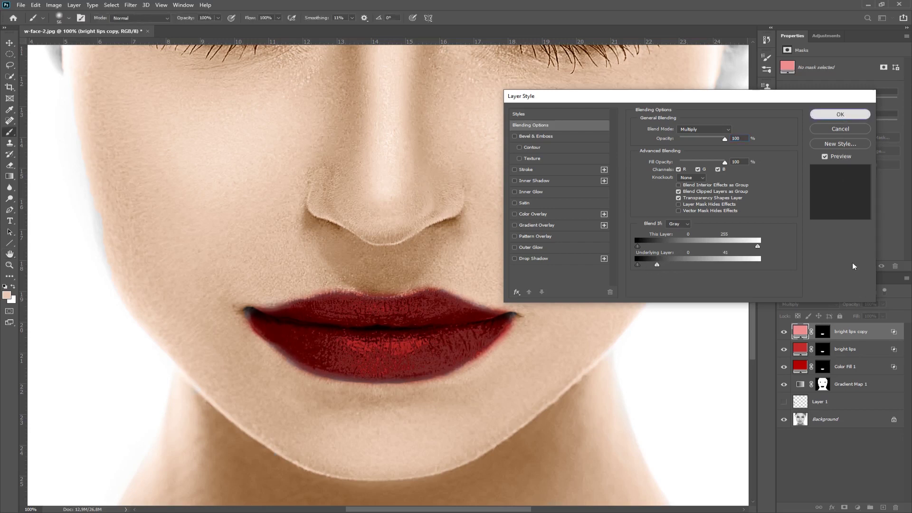
Lower the bright lips copy layer's opacity to 40%
left_click(881, 304)
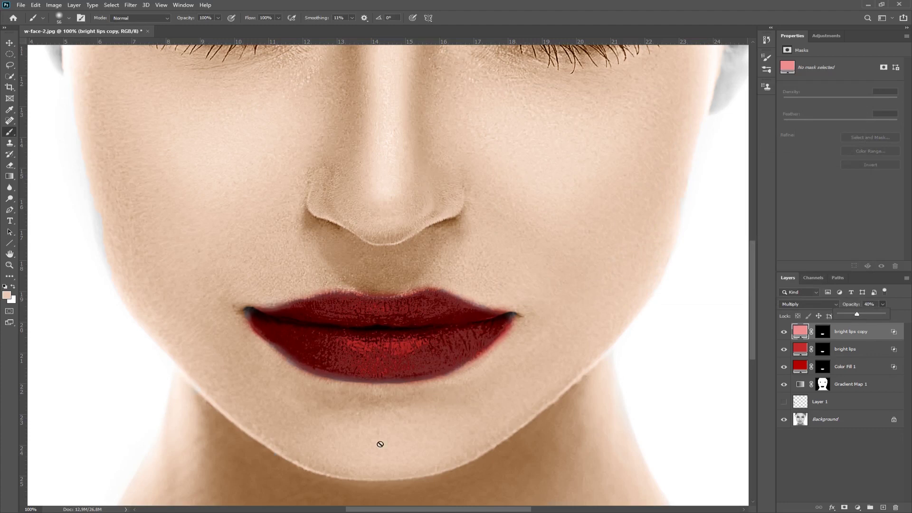
left_click(10, 265)
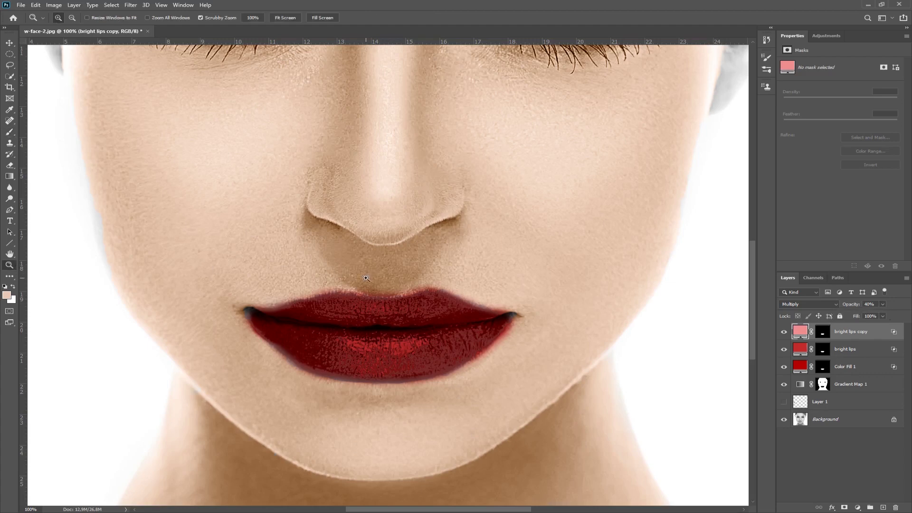
right_click(379, 285)
left_click(394, 284)
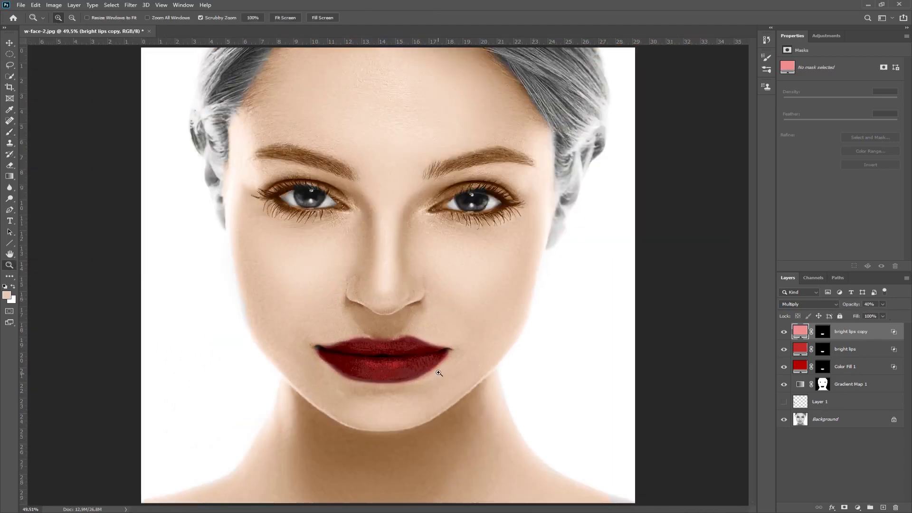
left_click(840, 370)
left_click(883, 304)
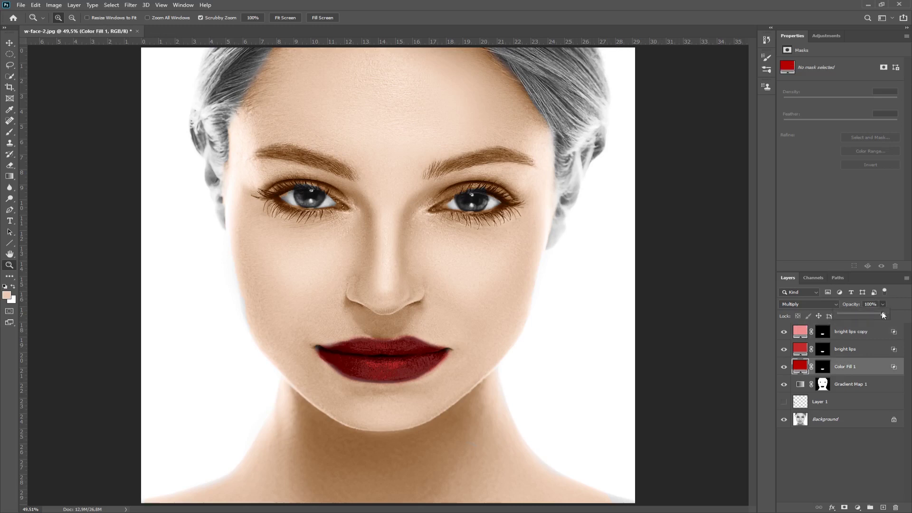
left_click_drag(876, 314, 898, 319)
Add an empty layer above the bright lips copy layer and change the foreground color to a saturated green
left_click(867, 335)
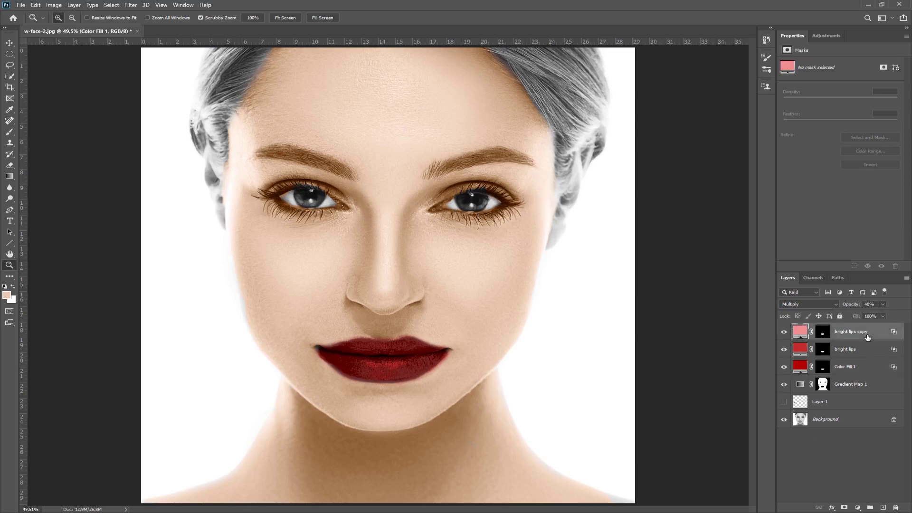
left_click(884, 508)
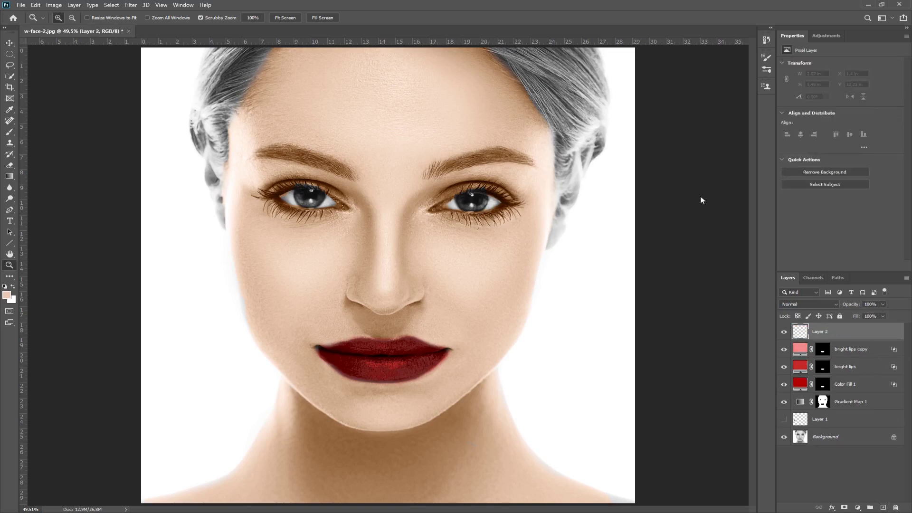
left_click(7, 296)
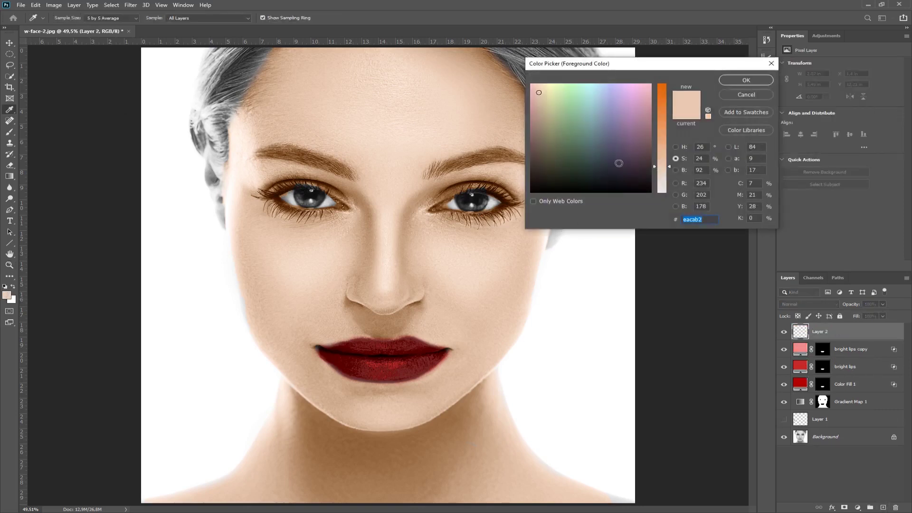
left_click(675, 183)
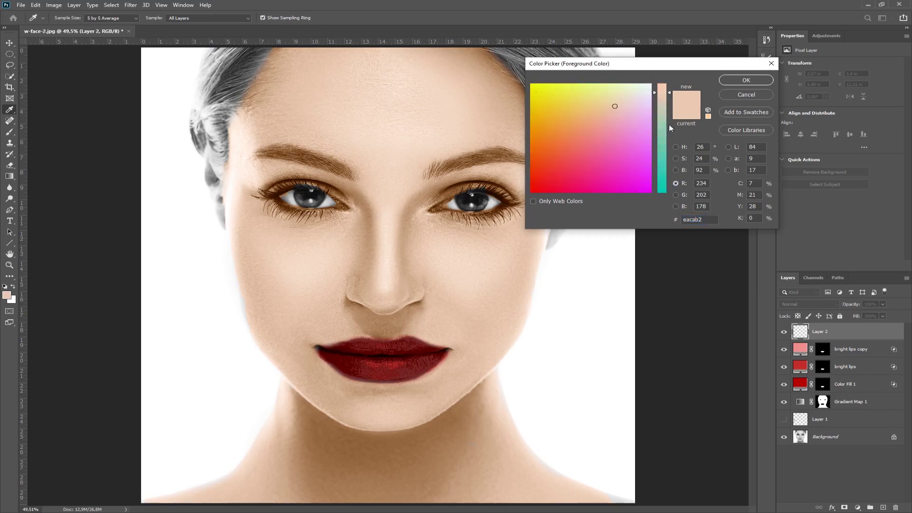
left_click(676, 147)
left_click(665, 156)
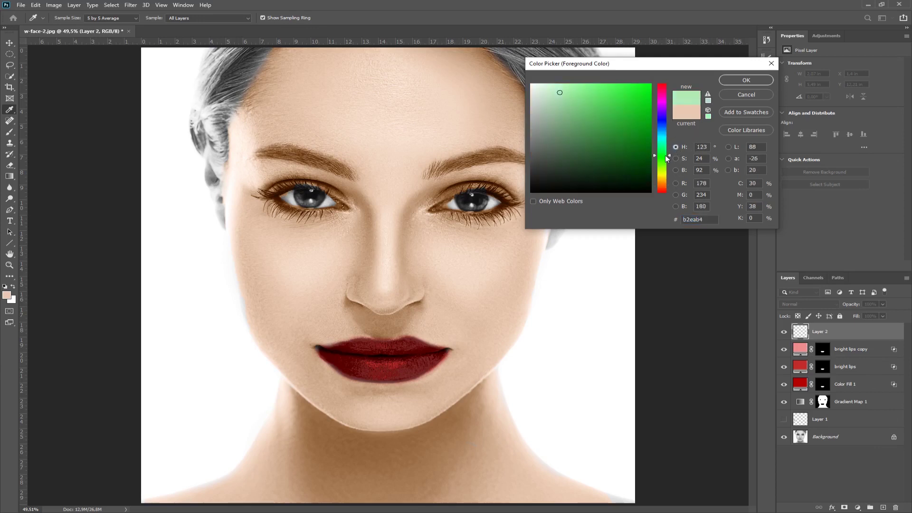
mouse_move(666, 153)
left_mouse_down()
mouse_move(658, 121)
mouse_move(671, 155)
left_mouse_up()
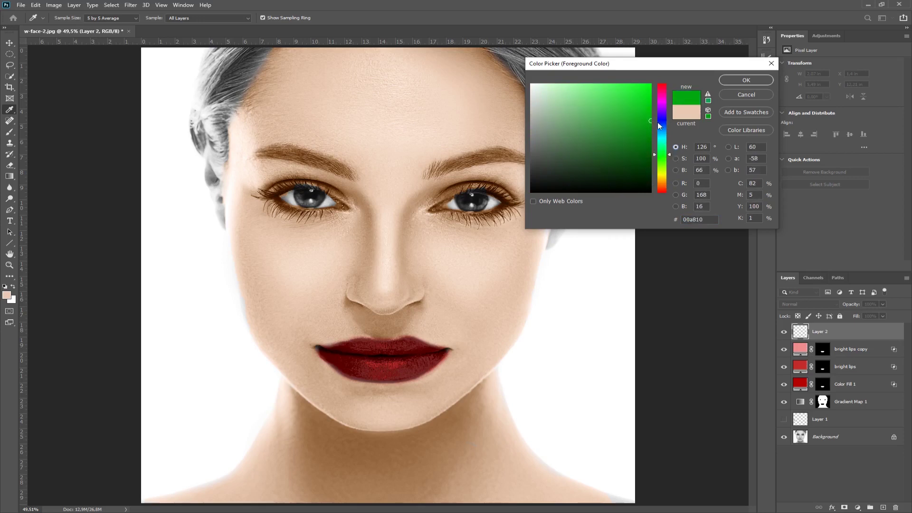
left_click_drag(658, 121, 652, 116)
left_click(738, 80)
key("z")
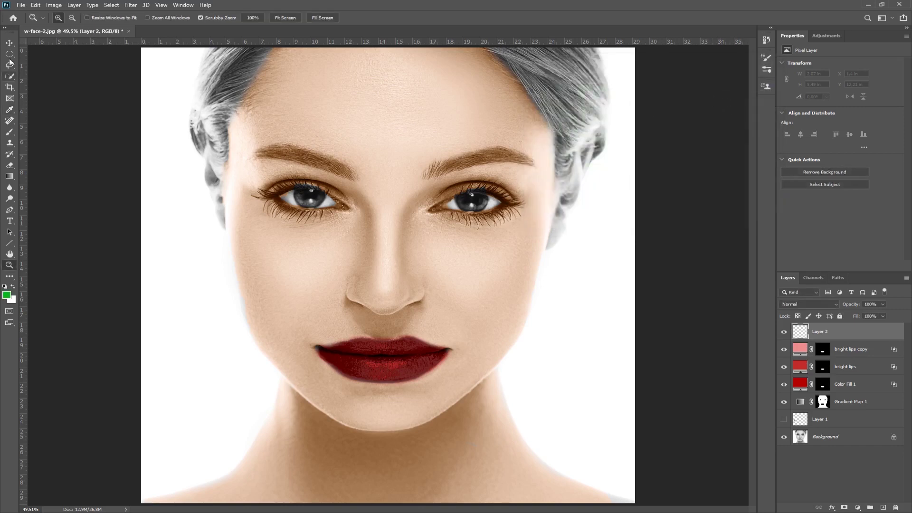
With a Hard Round brush of about 130 px, paint one green dab over the iris of each eye
left_click(10, 132)
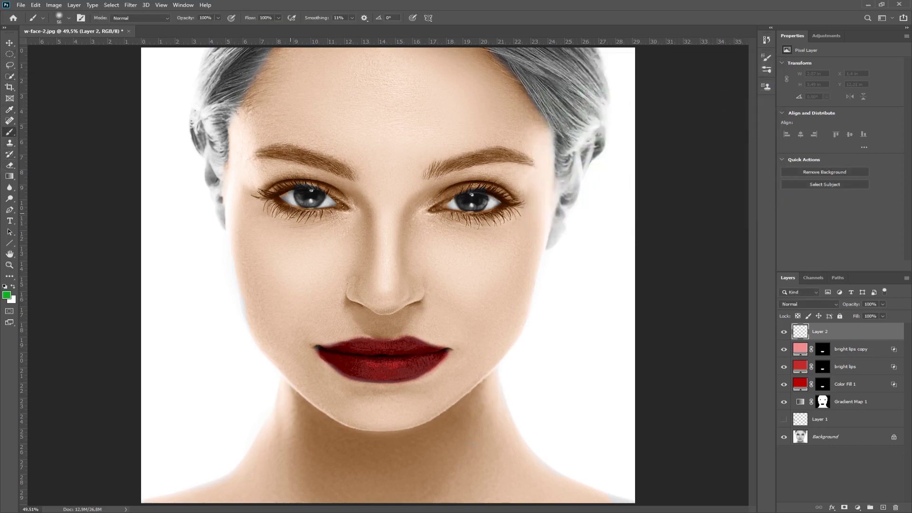
right_click(301, 213)
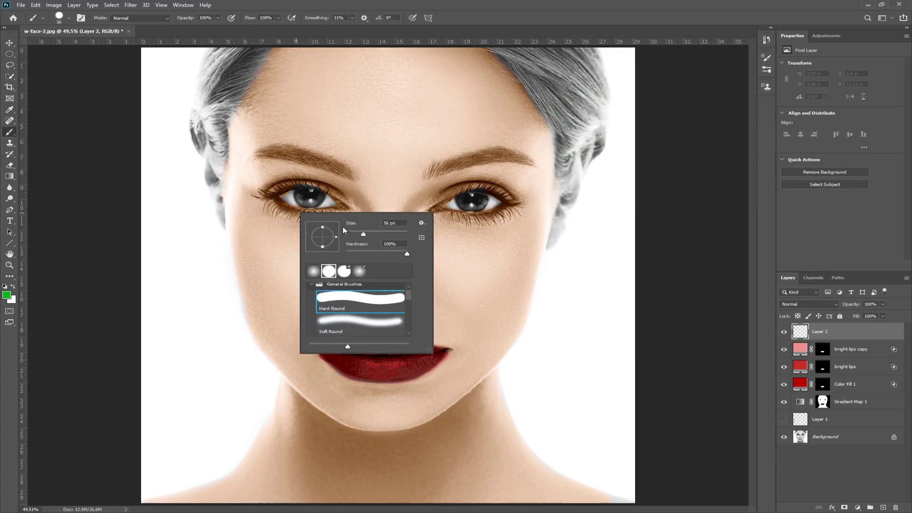
left_click_drag(367, 234, 381, 234)
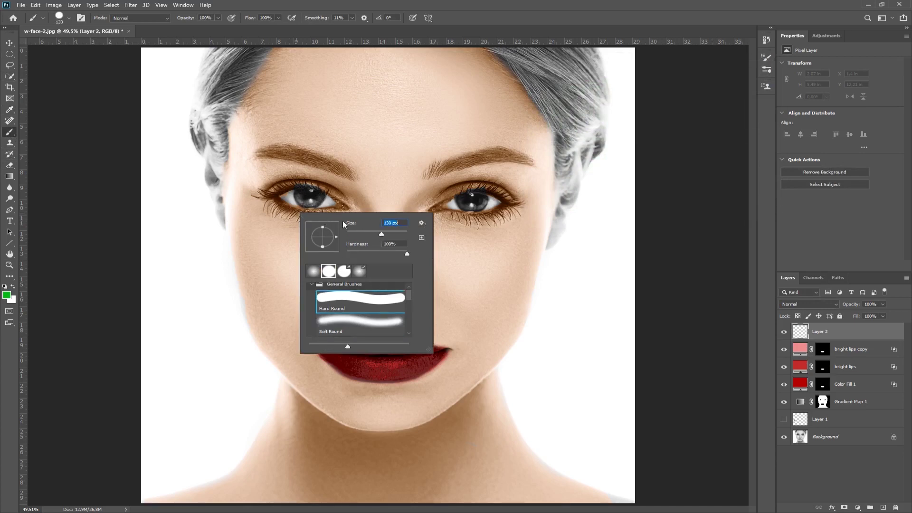
left_click(309, 195)
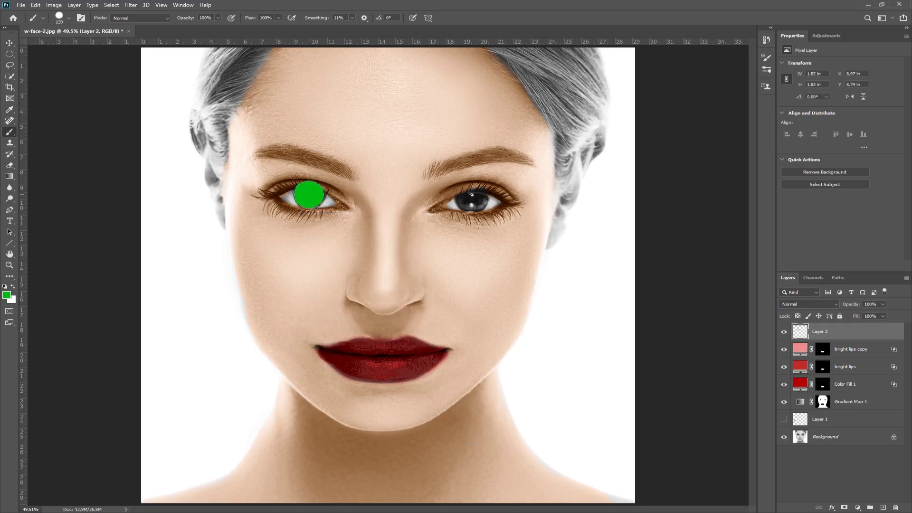
left_click(471, 199)
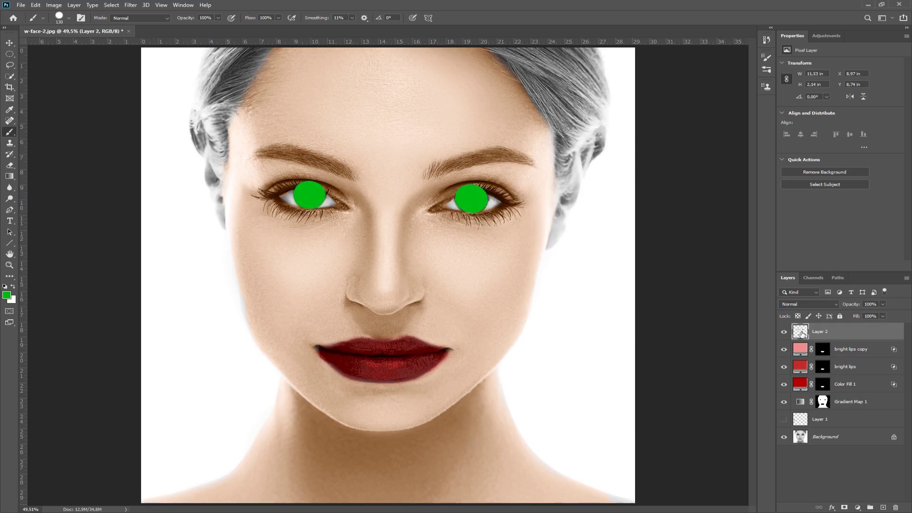
Add a layer mask to the green eye layer and paint black along the upper eyelids to hide the overlapping green
left_click(844, 507)
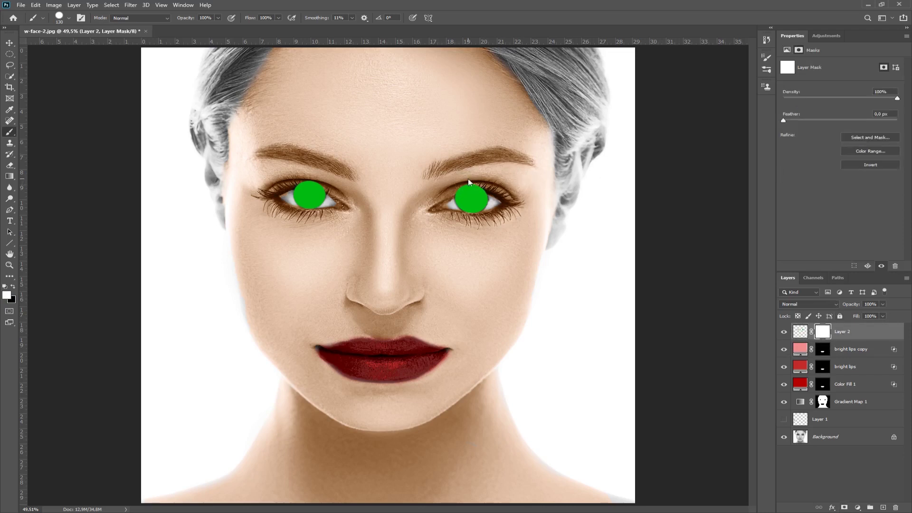
key("x")
mouse_move(472, 178)
left_mouse_down()
mouse_move(493, 181)
mouse_move(446, 180)
left_mouse_up()
left_click_drag(338, 183, 278, 173)
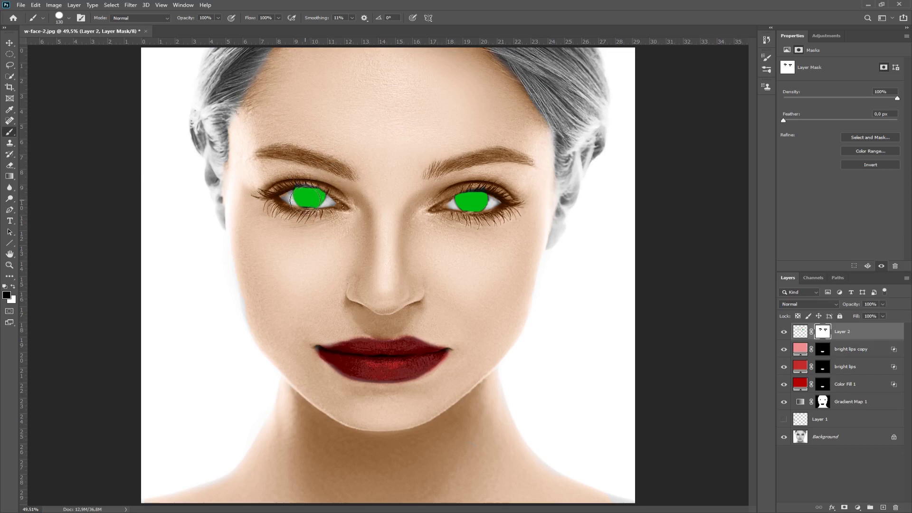
Set the blend mode of the green eye layer to Color
key("x")
left_click(866, 334)
left_click(833, 305)
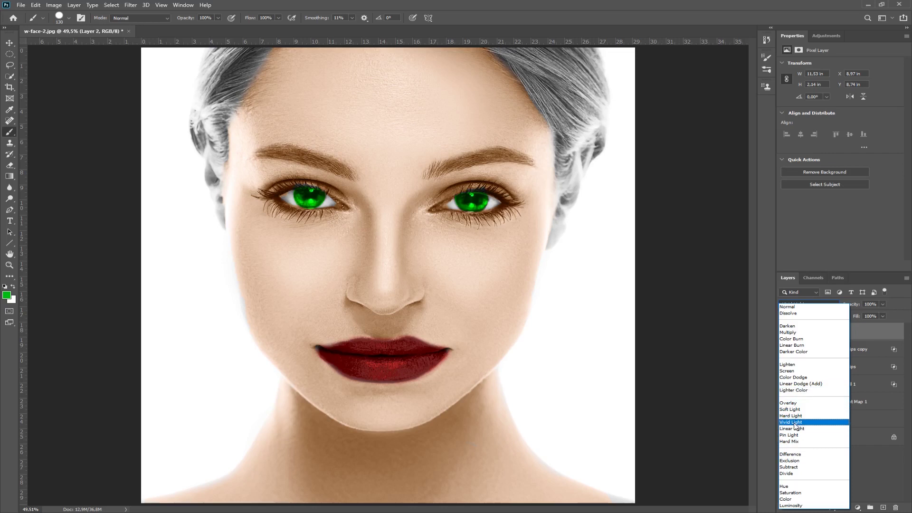
left_click(789, 499)
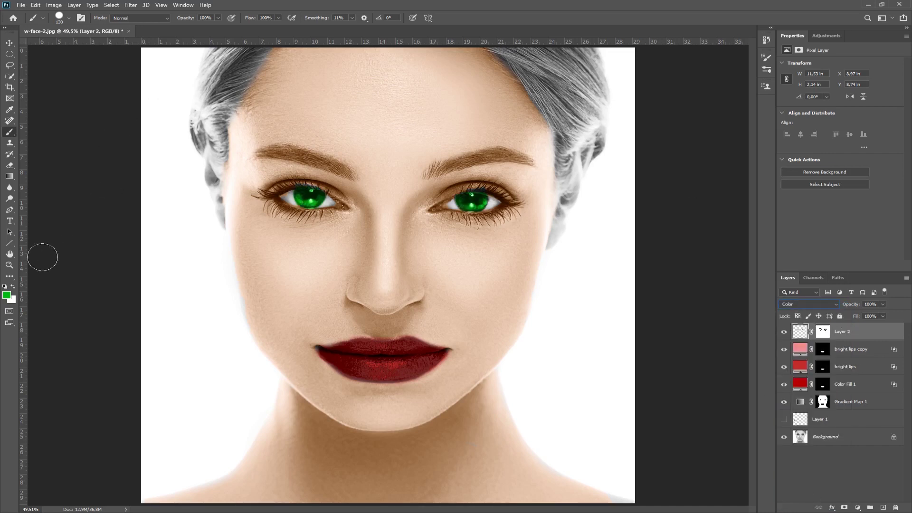
Refine the green eye layer's mask with black along the upper eyelid and lashes so the tint stays inside the iris
left_click(10, 265)
left_click_drag(496, 225, 521, 281)
left_click(823, 332)
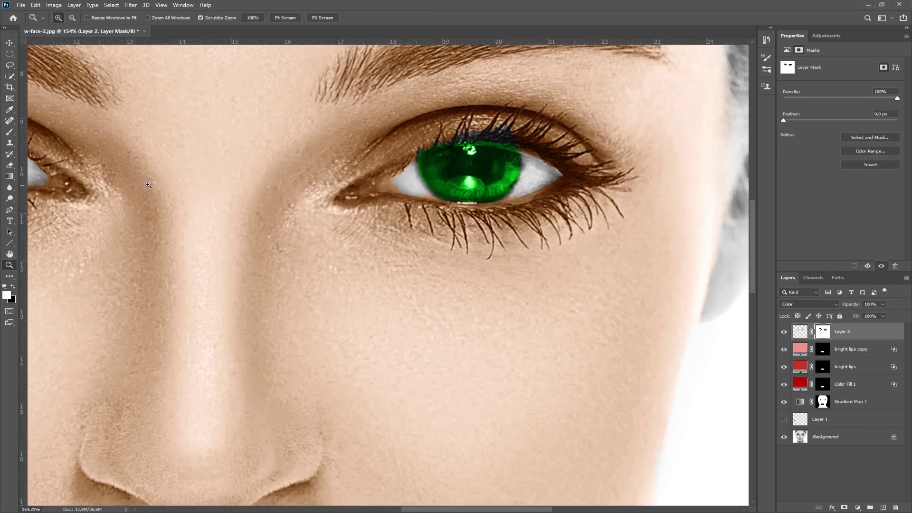
key("b")
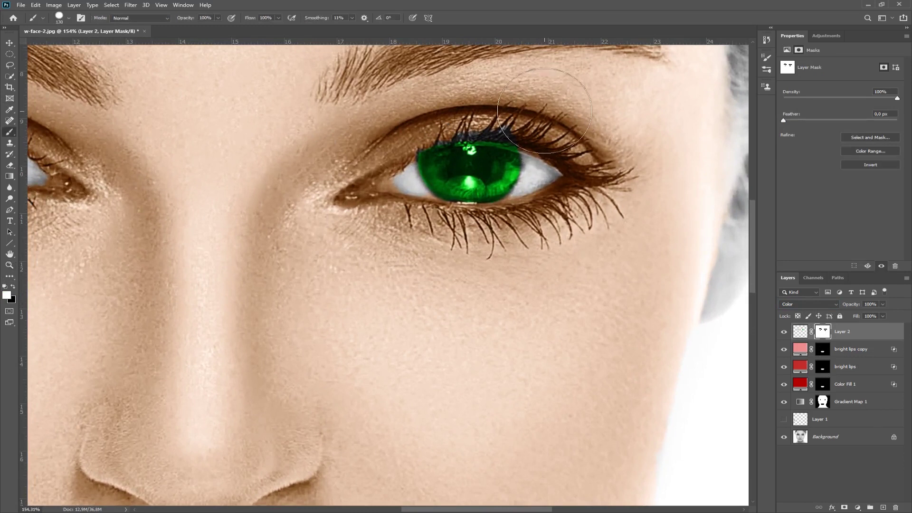
left_click_drag(532, 108, 523, 112)
key("c")
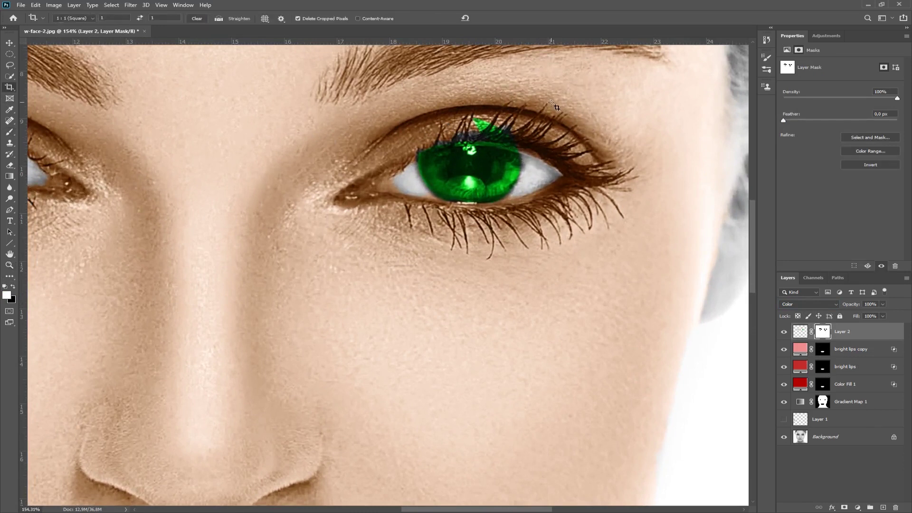
key("x")
key("b")
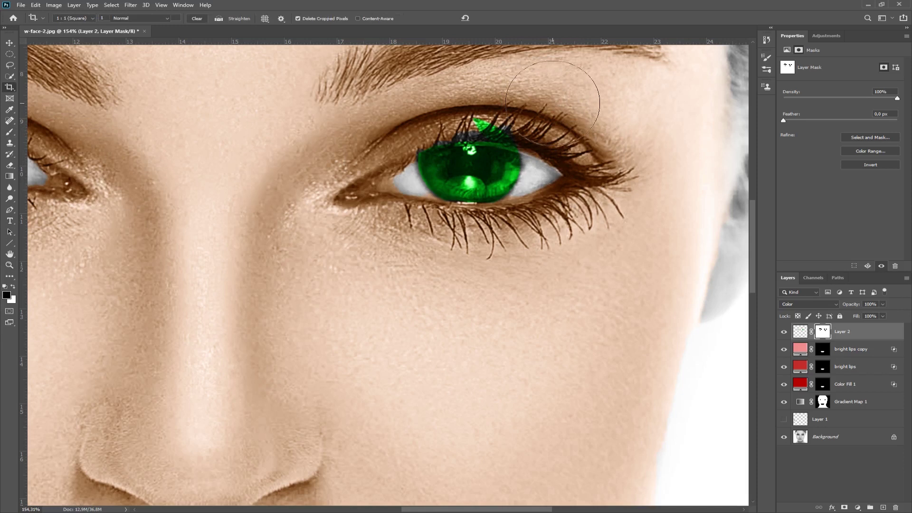
mouse_move(547, 102)
left_mouse_down()
mouse_move(426, 107)
mouse_move(463, 130)
mouse_move(712, 157)
left_mouse_up()
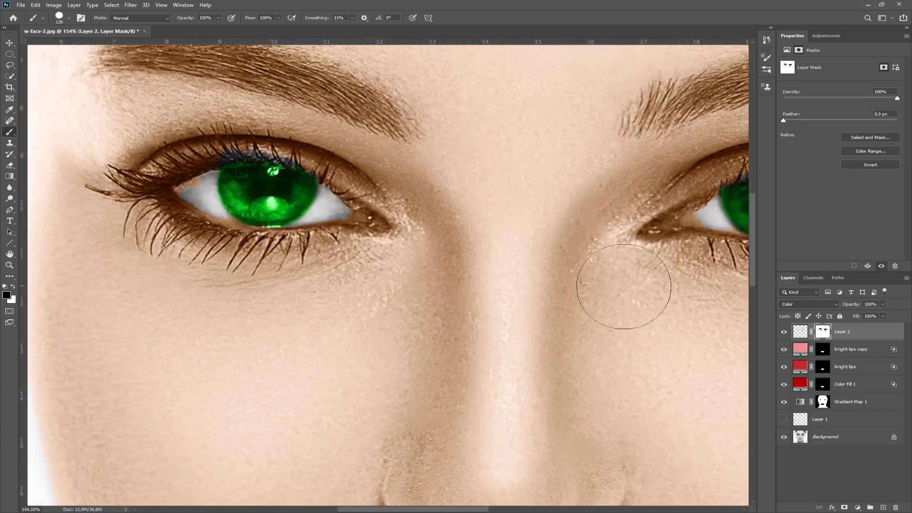
left_click_drag(622, 285, 363, 285)
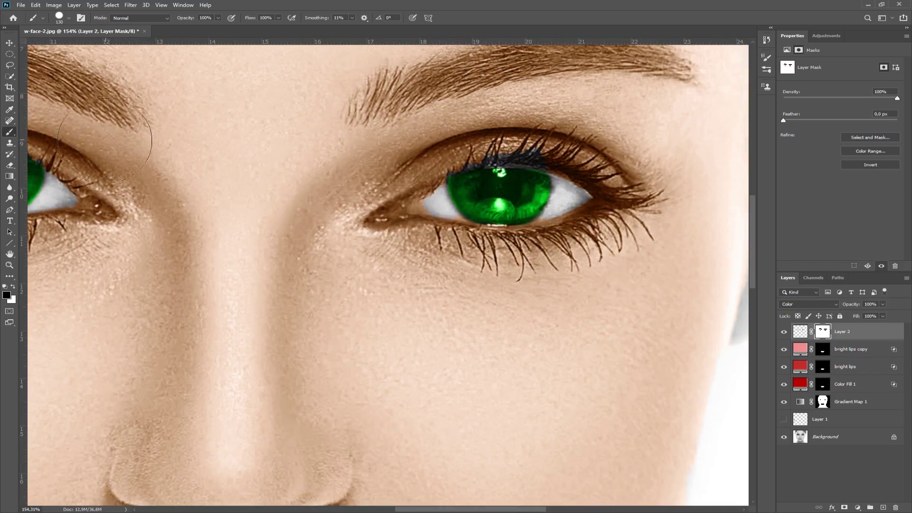
Lower the opacity of the green eye layer to 54%
left_click(12, 268)
right_click(412, 266)
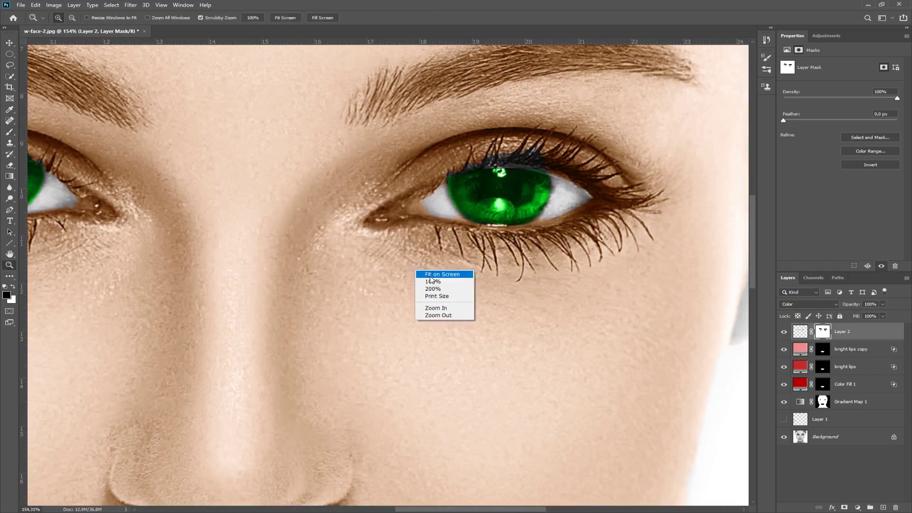
left_click(430, 272)
key("ctrl+2")
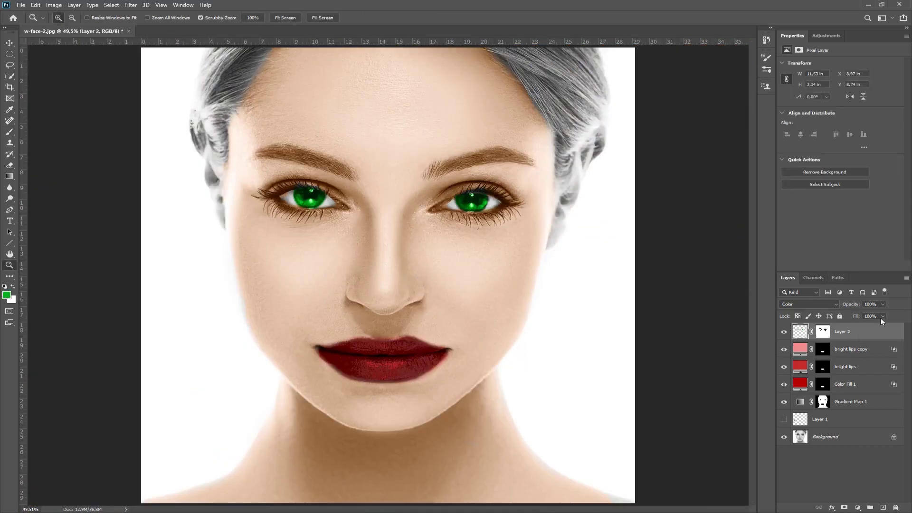
left_click(883, 304)
left_click_drag(884, 314, 873, 313)
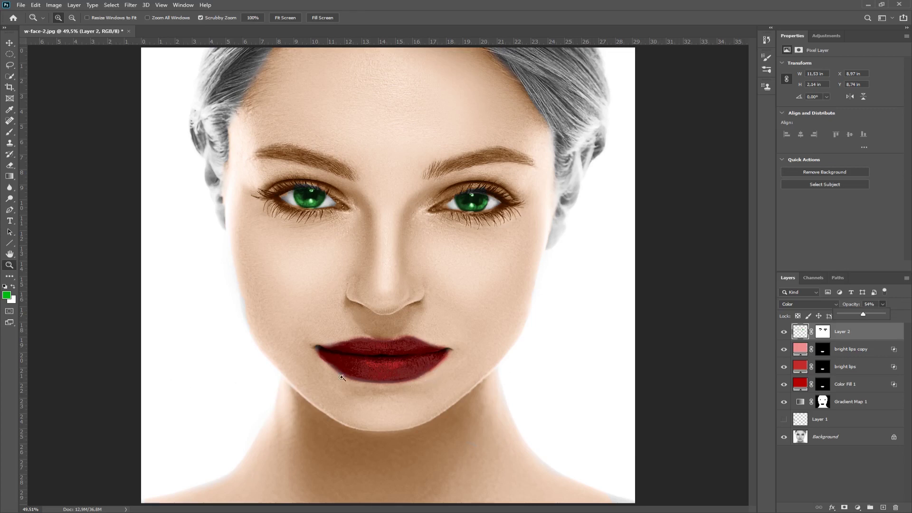
right_click(332, 245)
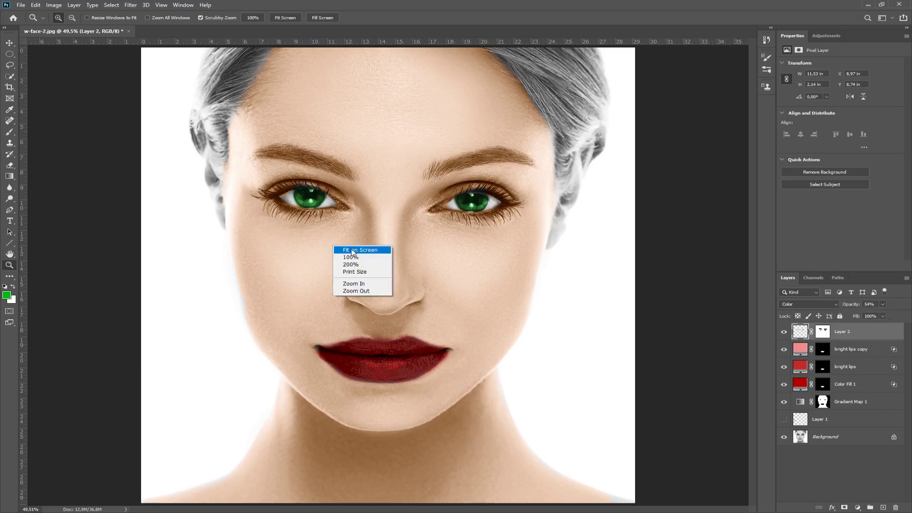
left_click(353, 251)
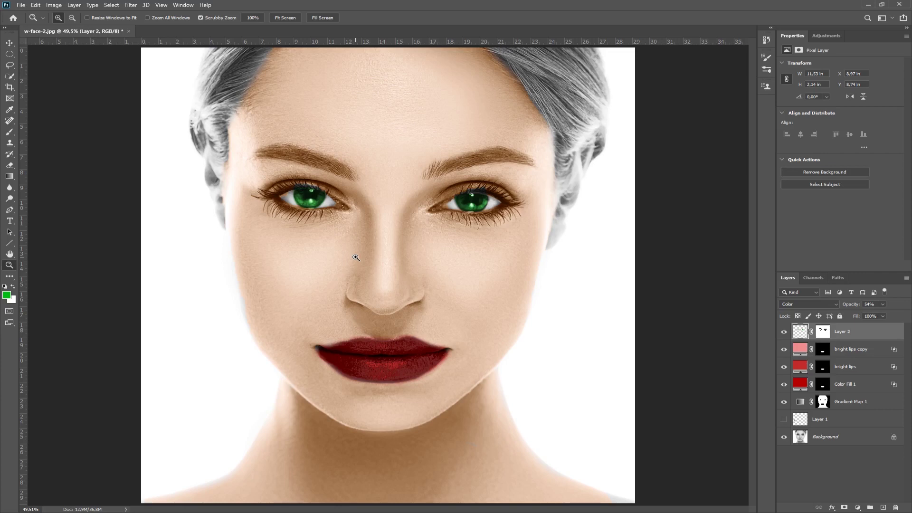
left_click(858, 508)
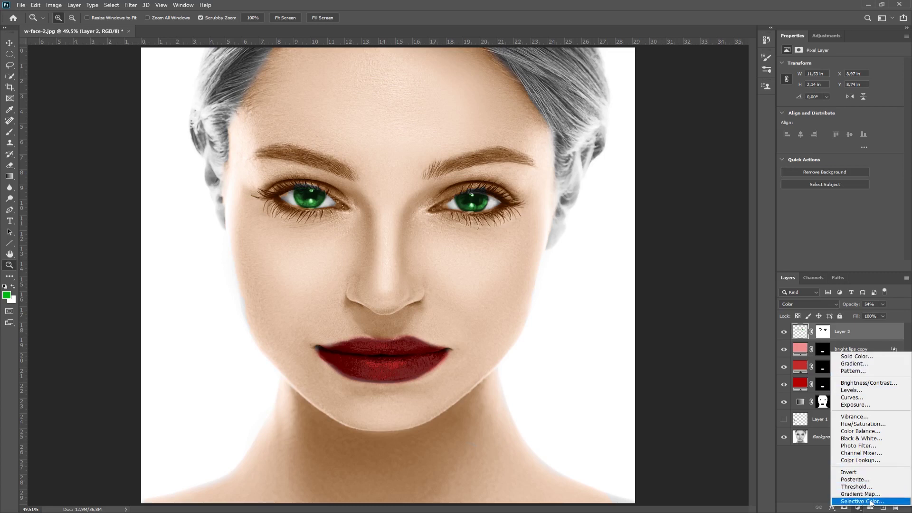
left_click(790, 491)
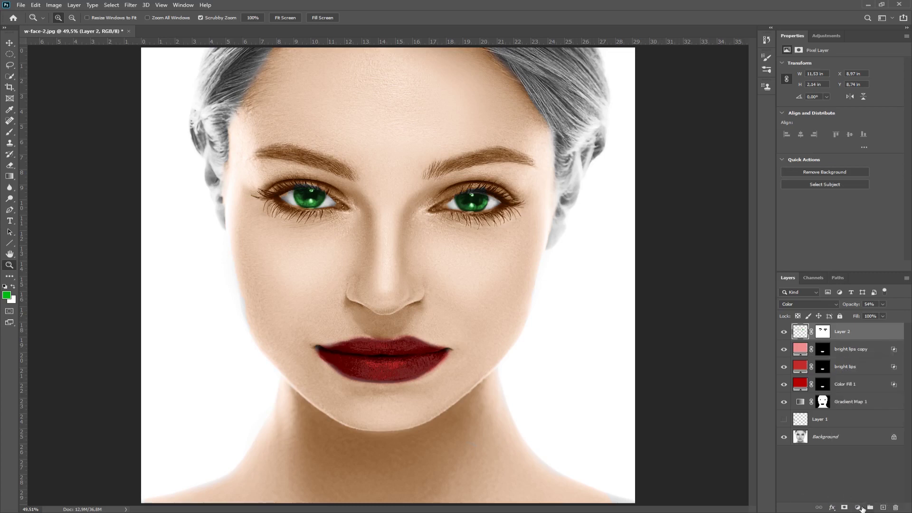